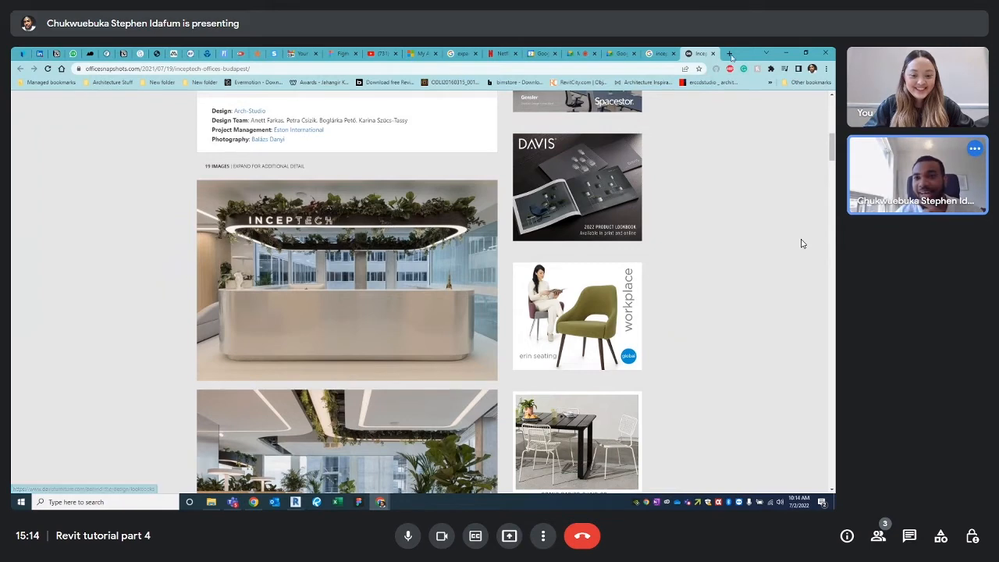
# Minimise Chrome and restore the Revit window showing the office model's 3D view
pyautogui.press('super+d')
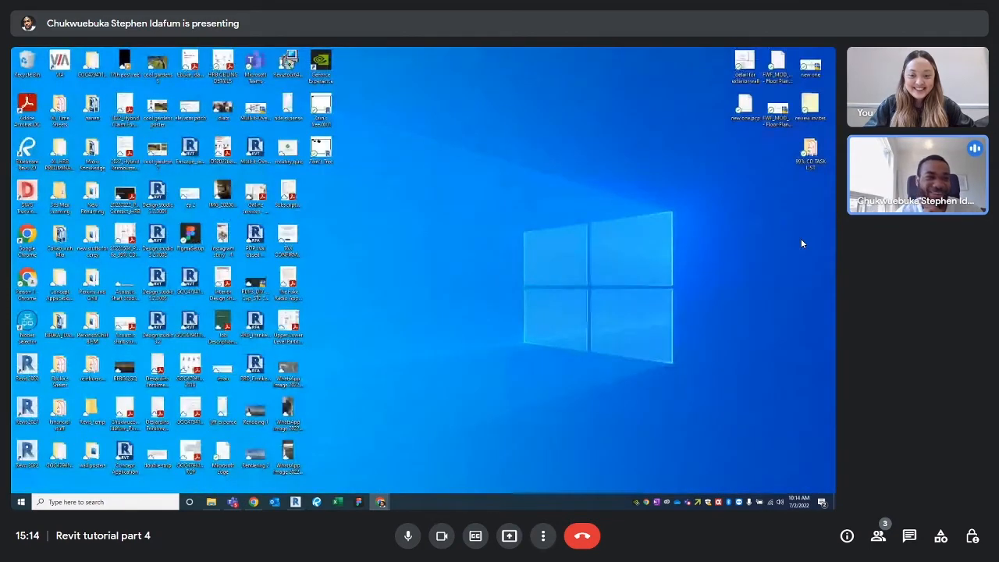
pyautogui.moveTo(295, 501)
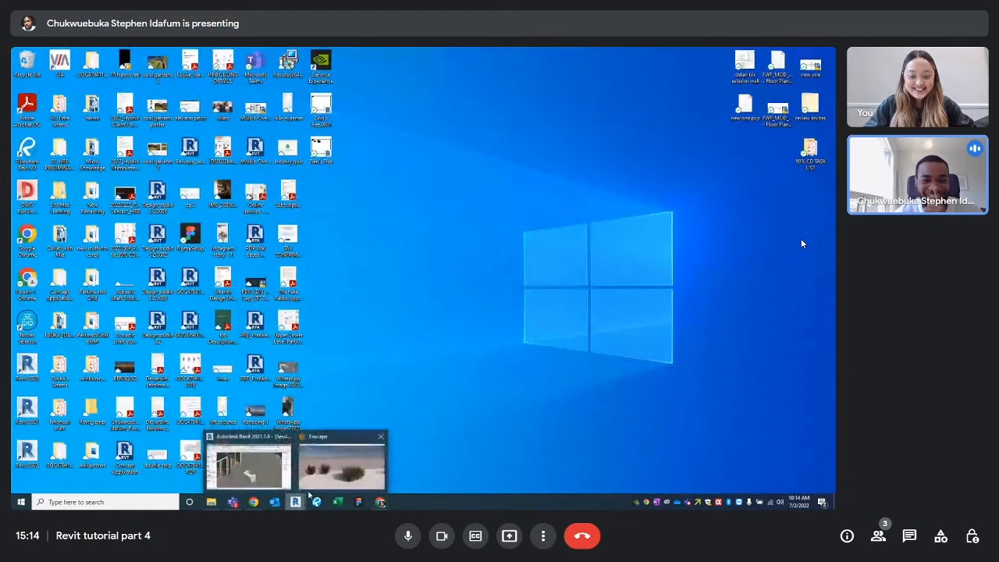
pyautogui.click(248, 467)
pyautogui.scroll(-3, 457, 290)
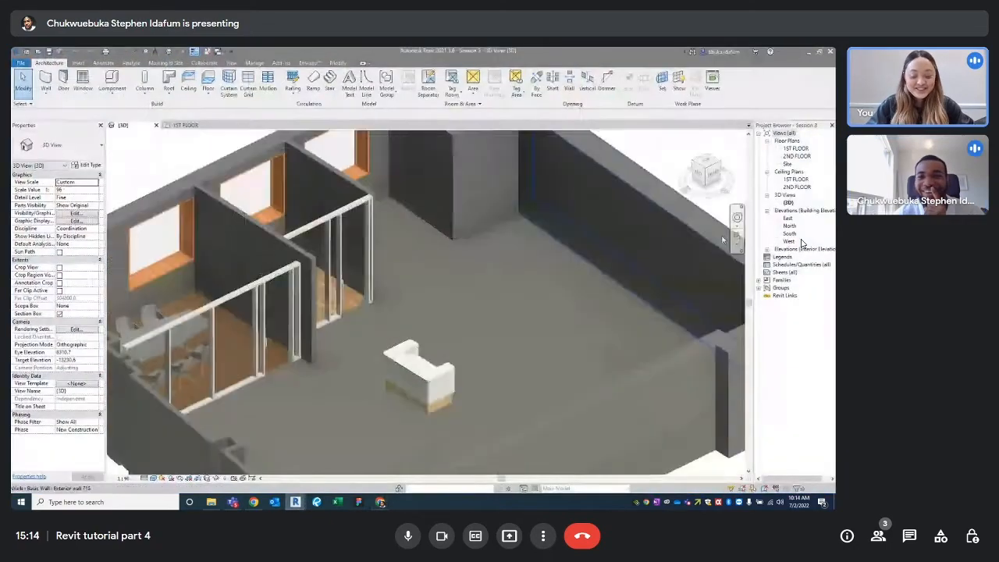
# Open the 1ST FLOOR floor plan, then the 1ST FLOOR ceiling plan
pyautogui.doubleClick(796, 148)
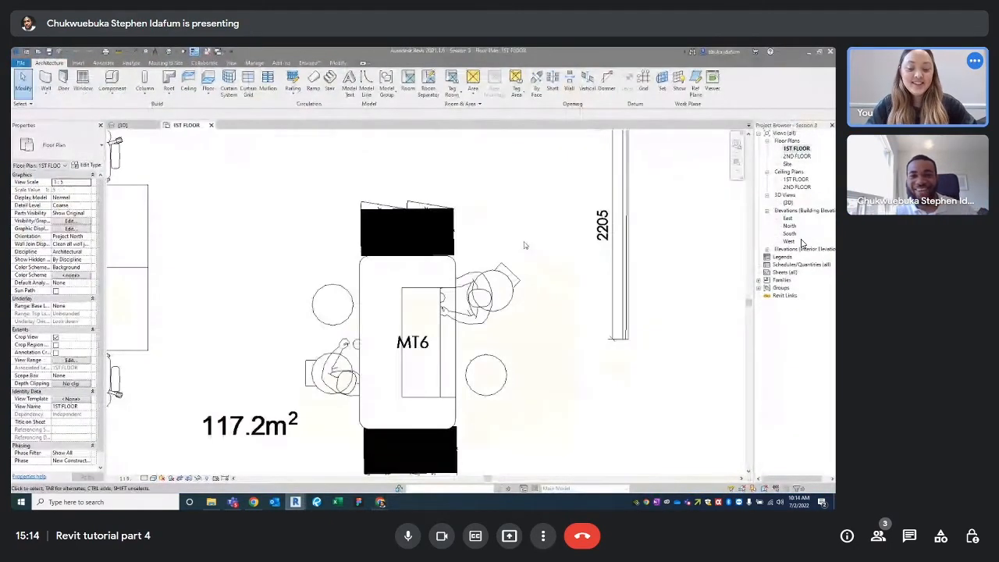
pyautogui.scroll(-4, 525, 245)
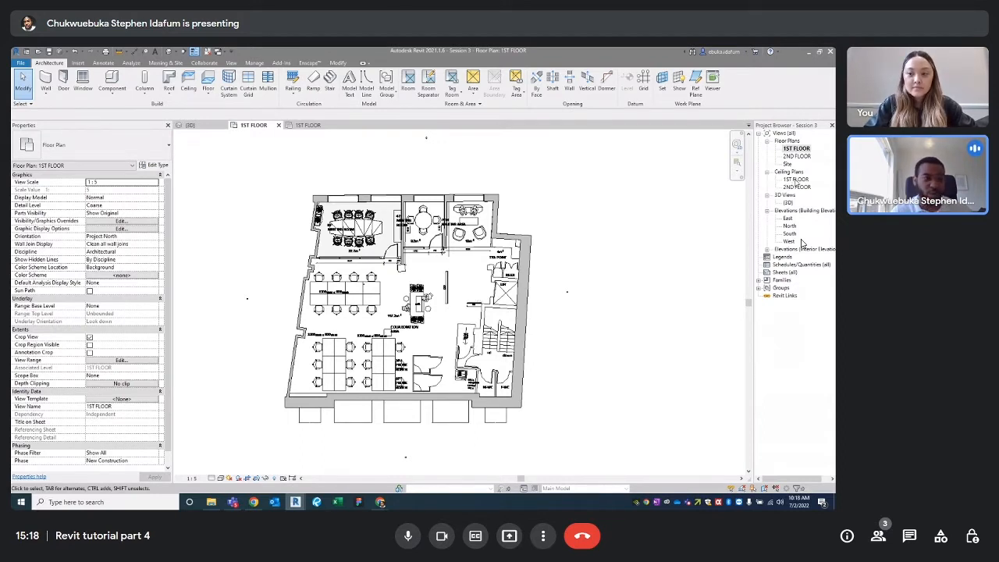
pyautogui.doubleClick(796, 179)
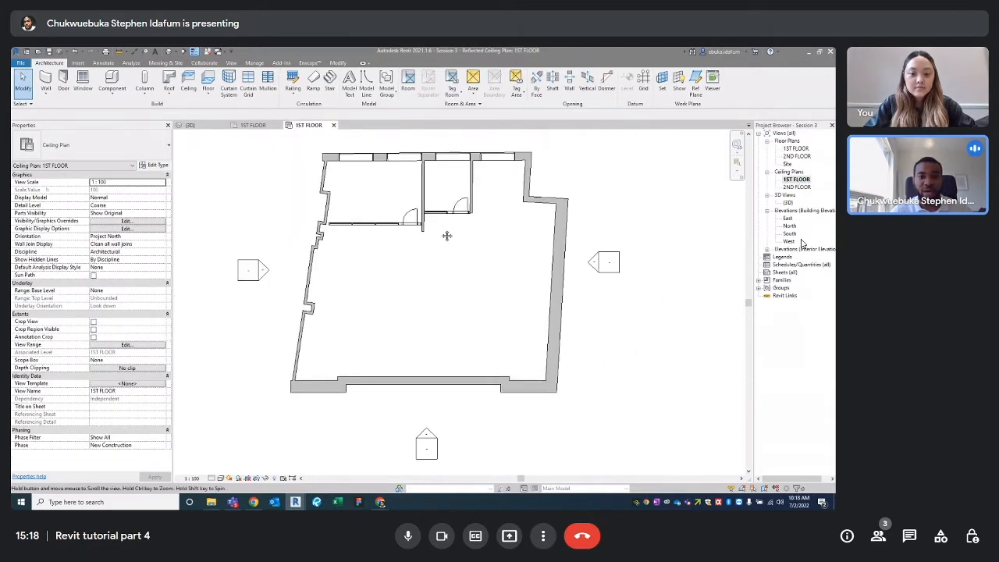
pyautogui.moveTo(485, 216); pyautogui.dragTo(479, 235, button='middle')
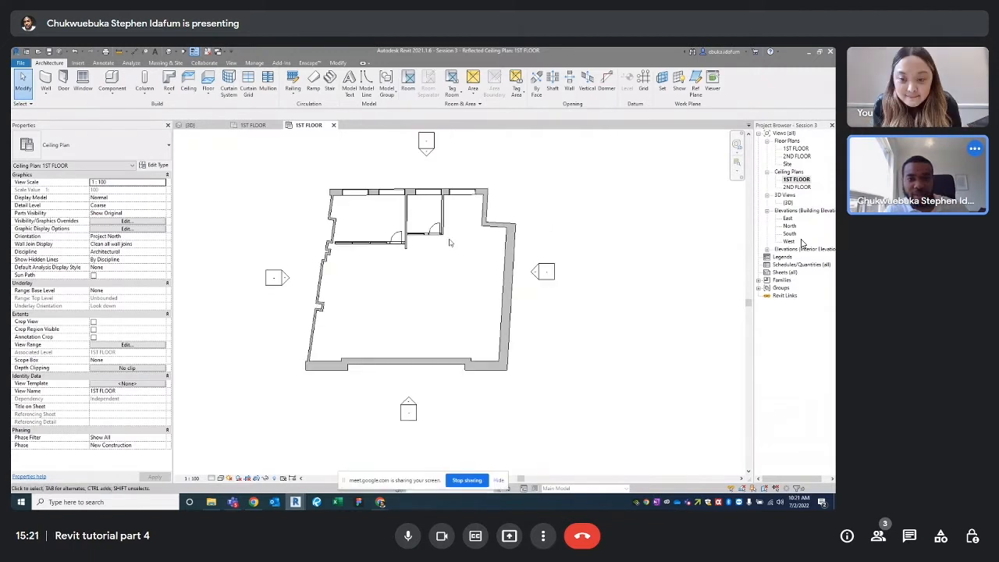
# Check the 2ND FLOOR level height of 3048.0 in North elevation, then return to the ceiling plan
pyautogui.doubleClick(790, 225)
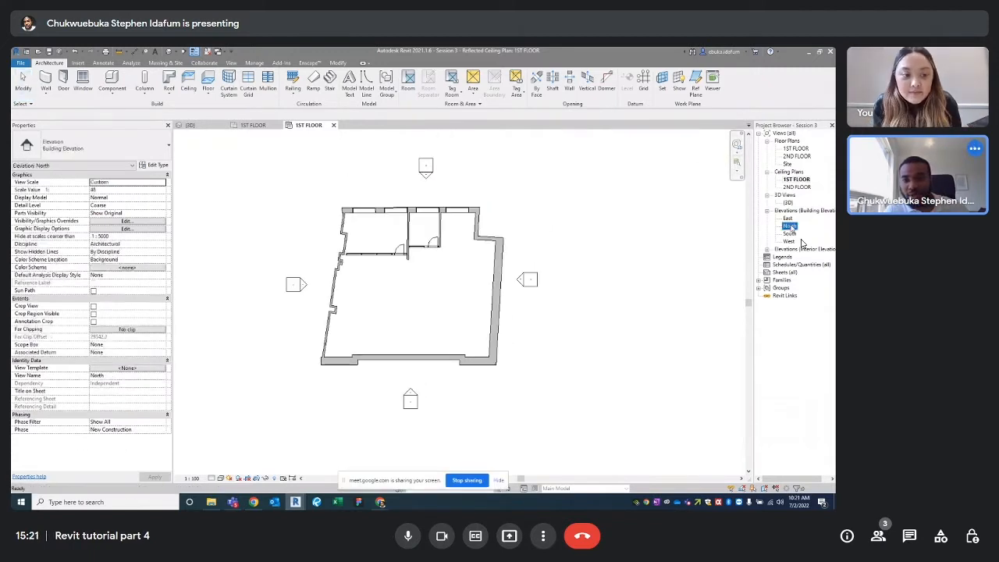
pyautogui.scroll(5, 646, 295)
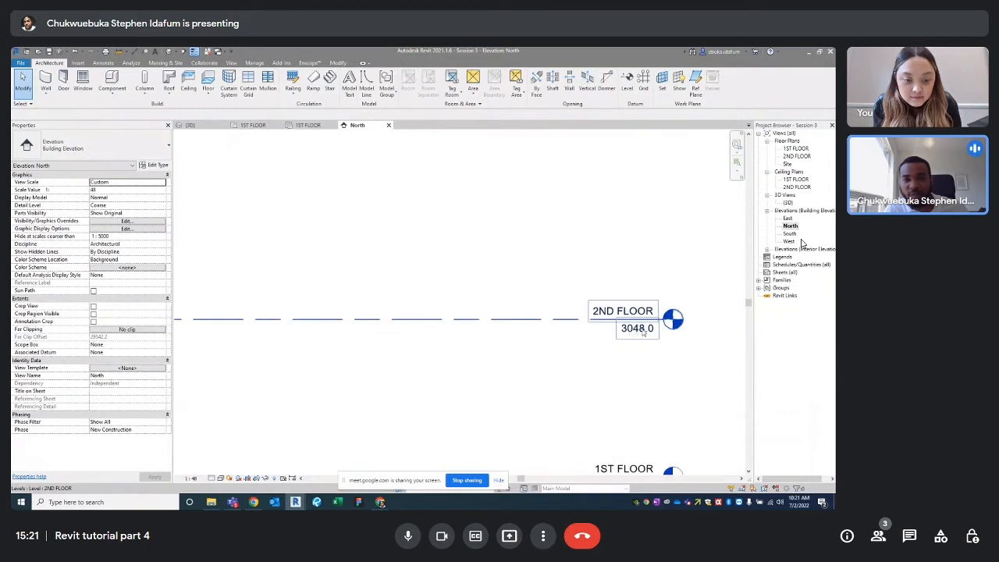
pyautogui.click(796, 179)
pyautogui.moveTo(515, 279); pyautogui.dragTo(534, 297, button='middle')
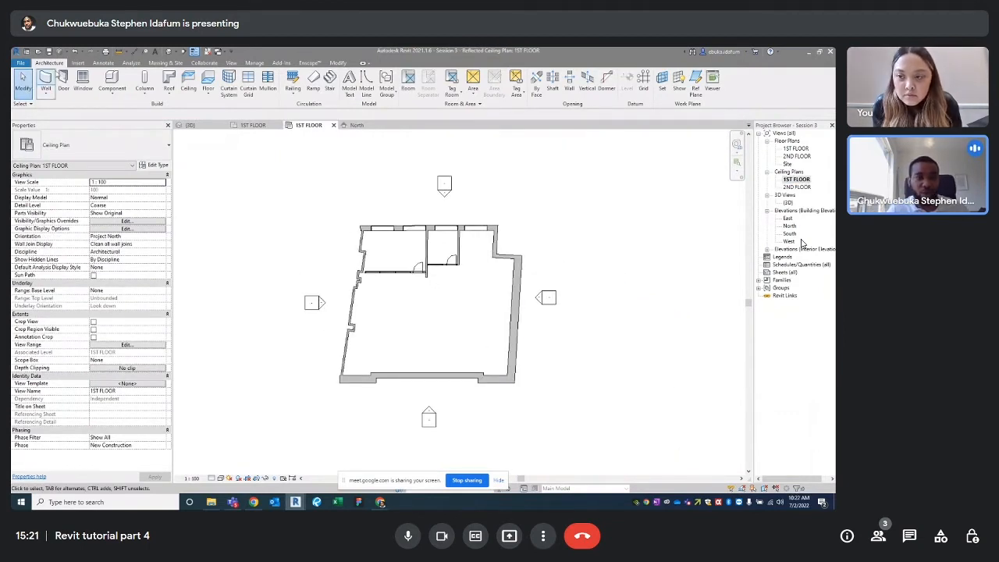
# Start an Automatic Ceiling and change its Height Offset From Level from 2600.0 to 3048.0
pyautogui.click(188, 82)
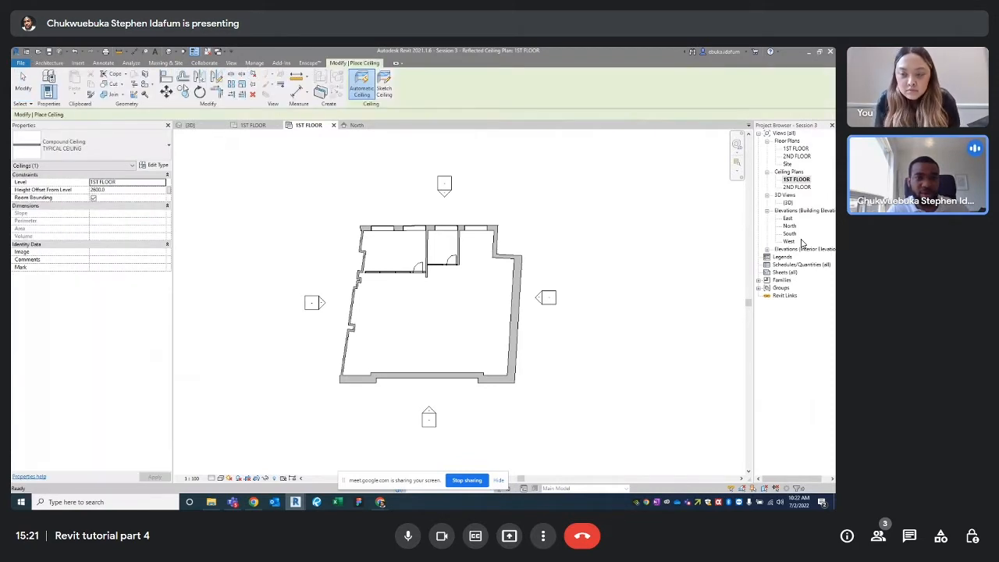
pyautogui.click(362, 88)
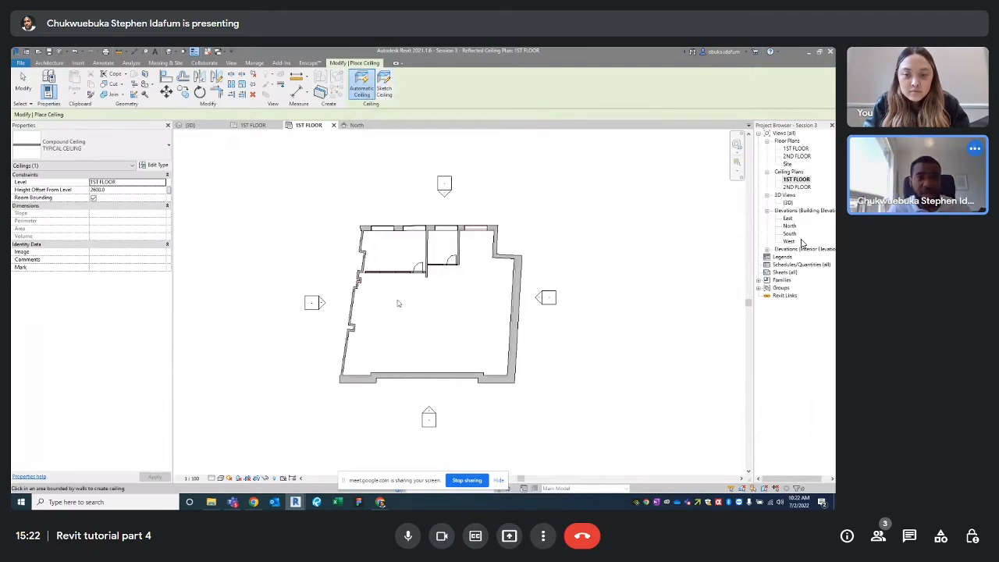
pyautogui.moveTo(463, 294); pyautogui.dragTo(455, 289, button='middle')
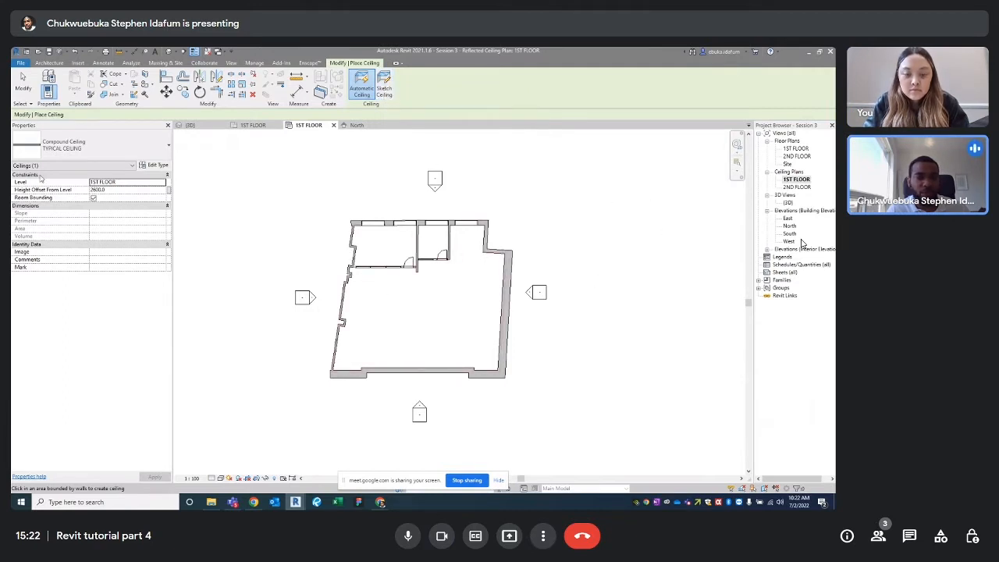
pyautogui.doubleClick(106, 191)
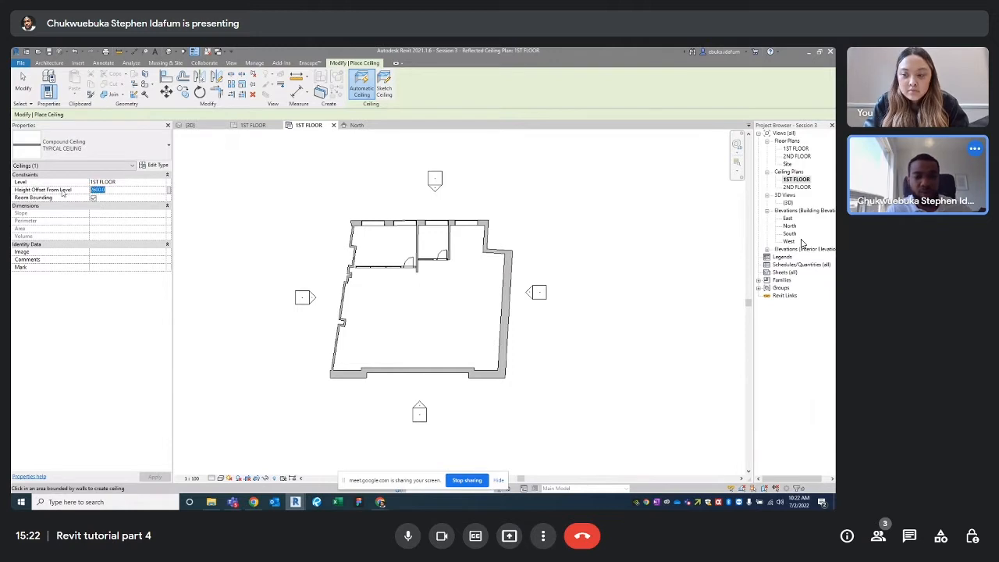
pyautogui.press('BackSpace')
pyautogui.write('300')
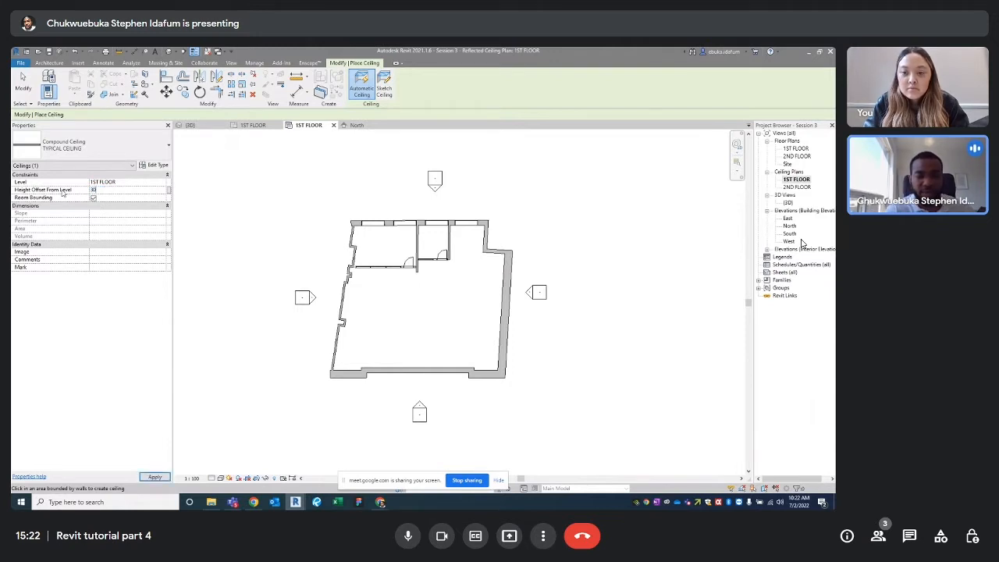
pyautogui.write('8')
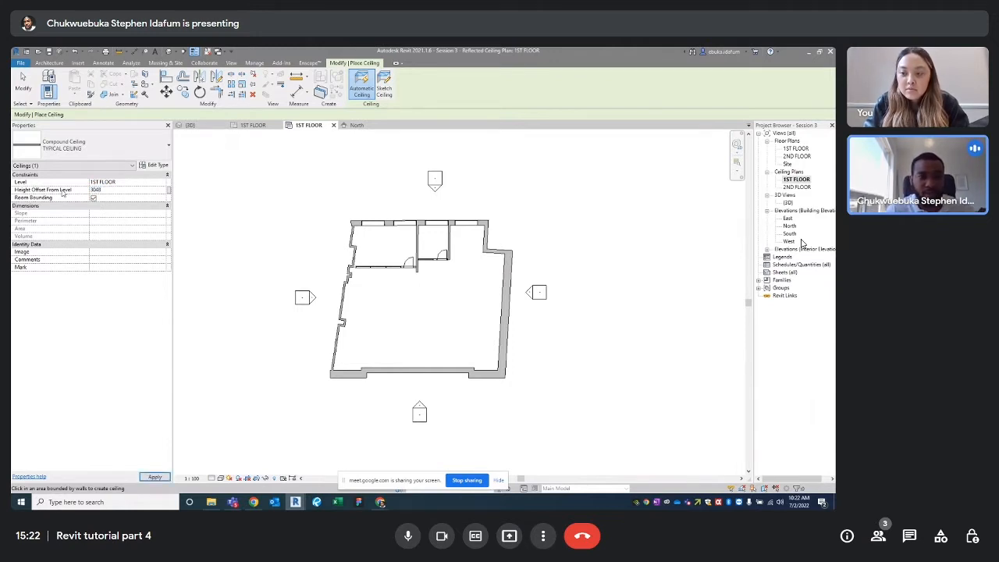
pyautogui.press('Return')
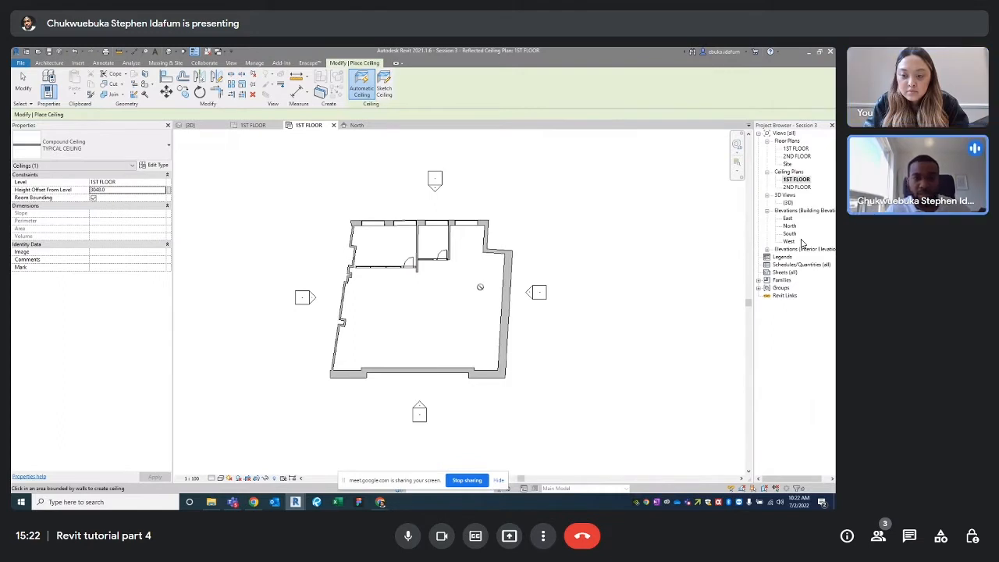
# Sketch the ceiling boundary by picking the right, upper-right, interior and horizontal walls, then finish it
pyautogui.click(384, 87)
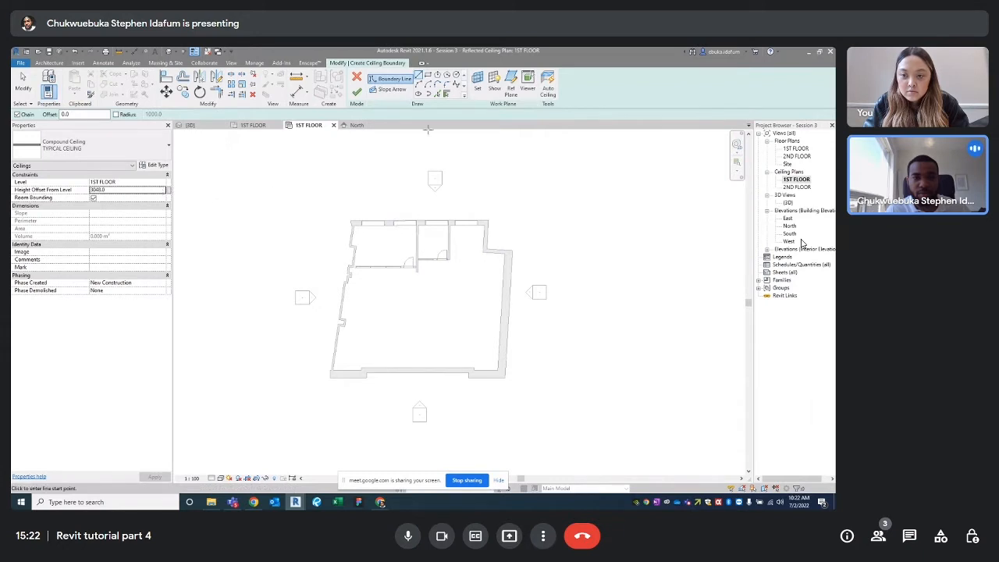
pyautogui.press('Escape')
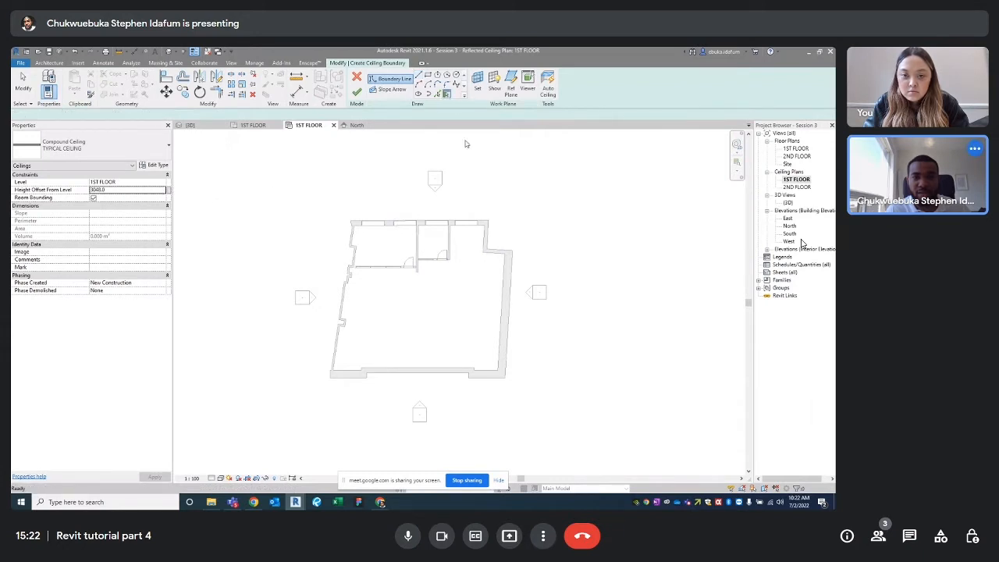
pyautogui.click(509, 284)
pyautogui.click(486, 240)
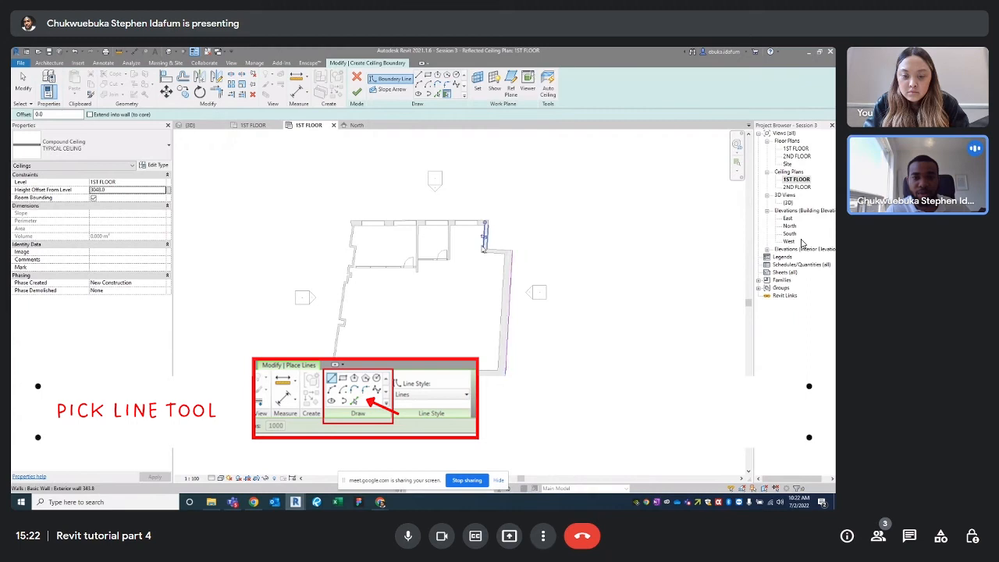
pyautogui.click(456, 246)
pyautogui.click(363, 270)
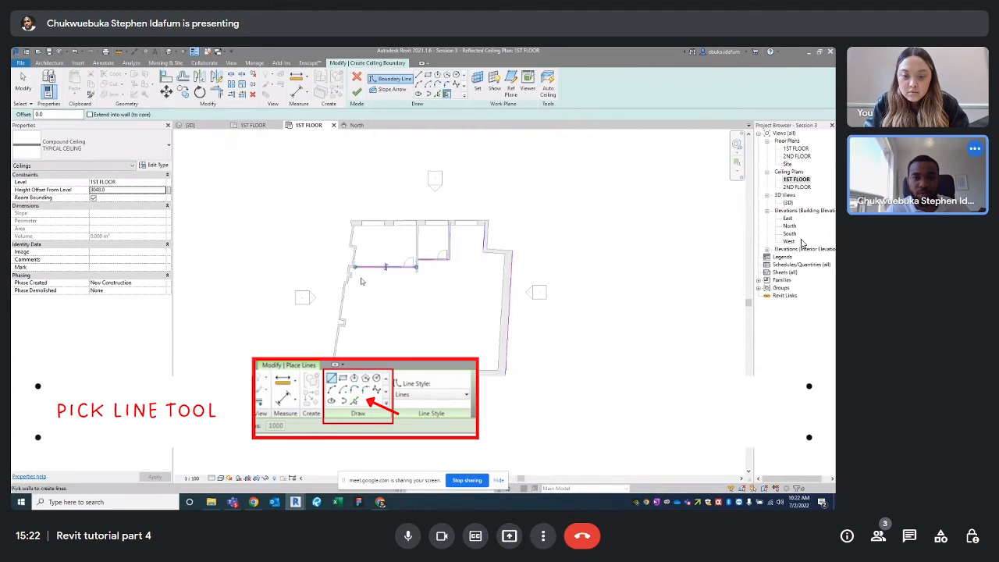
pyautogui.scroll(5, 361, 281)
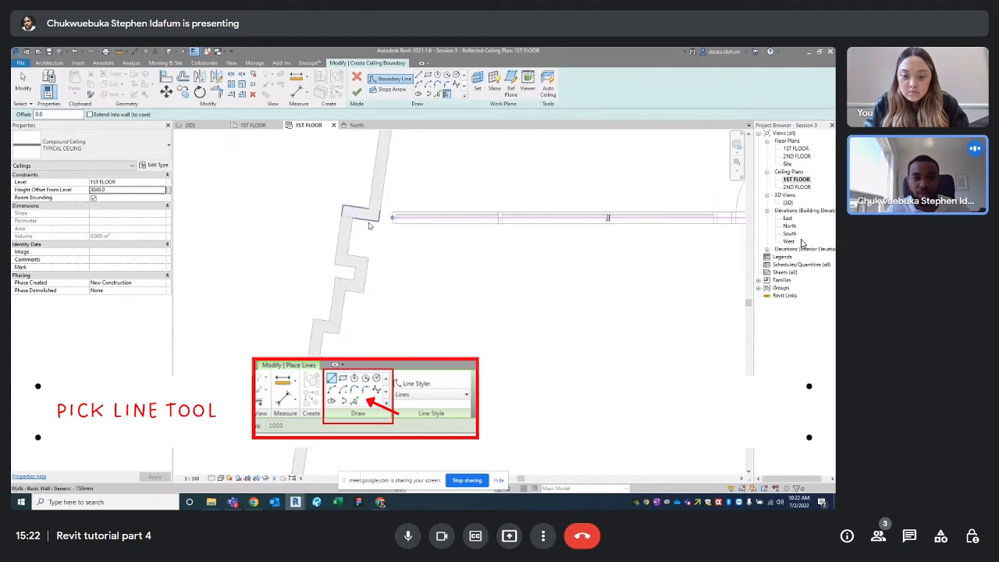
pyautogui.scroll(-5, 355, 288)
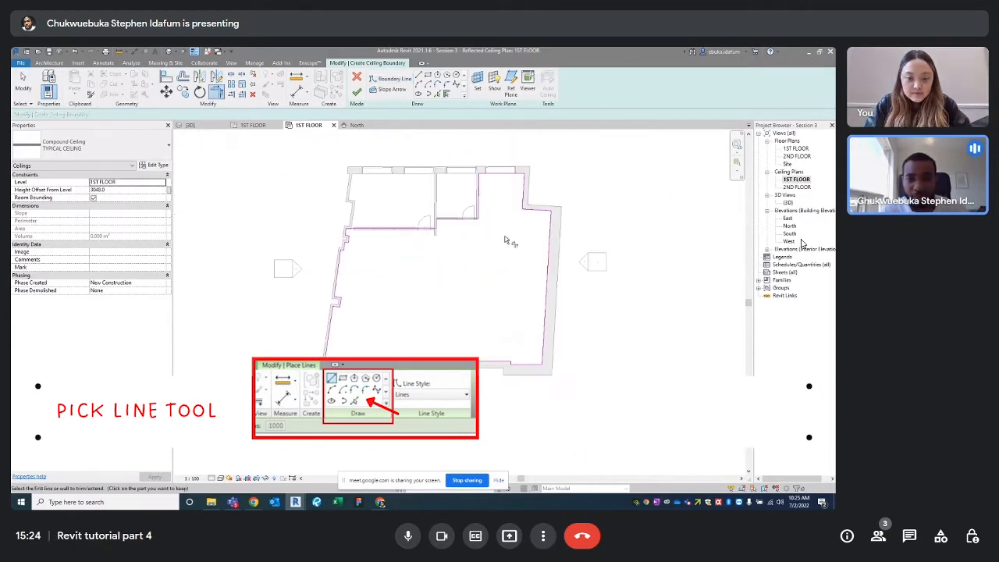
pyautogui.scroll(3, 504, 240)
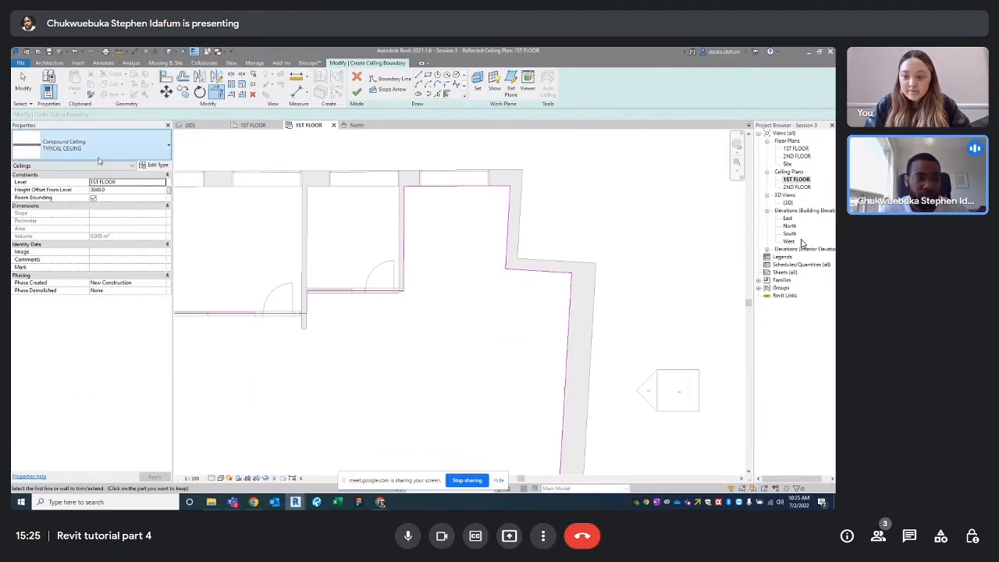
pyautogui.click(357, 92)
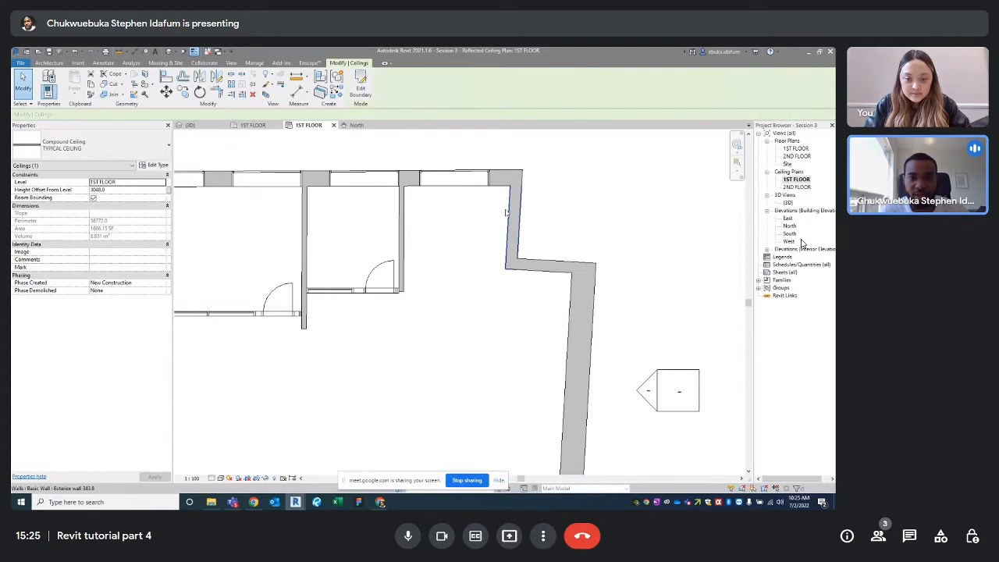
# Zoom to fit, switch to the 3D view and select the new ceiling
pyautogui.press('z')
pyautogui.press('f')
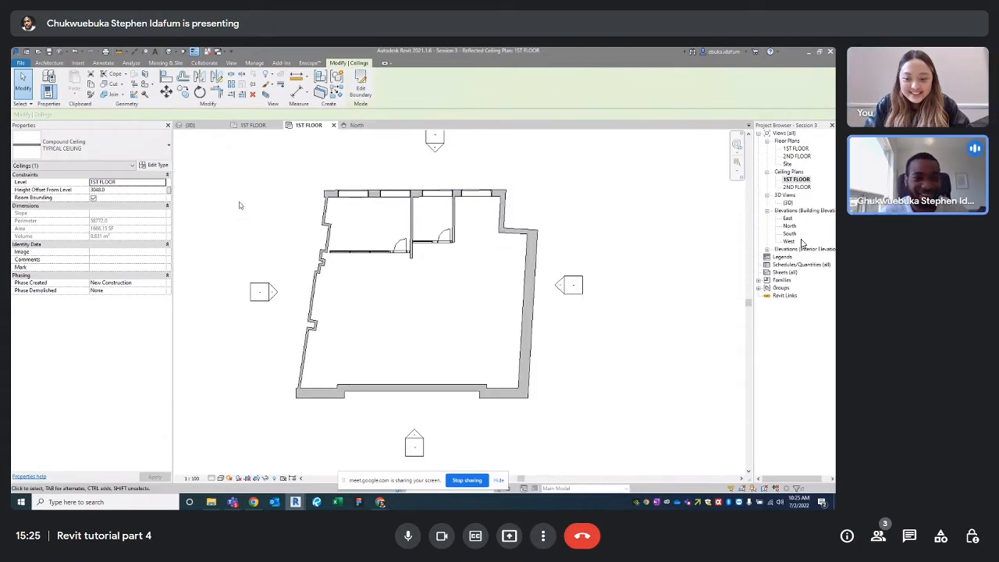
pyautogui.click(189, 125)
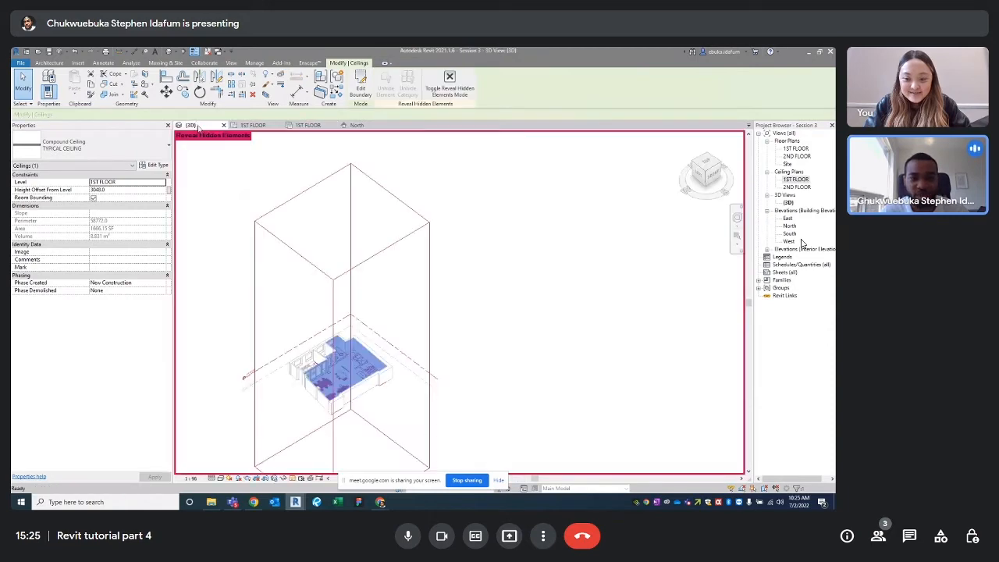
pyautogui.scroll(5, 355, 379)
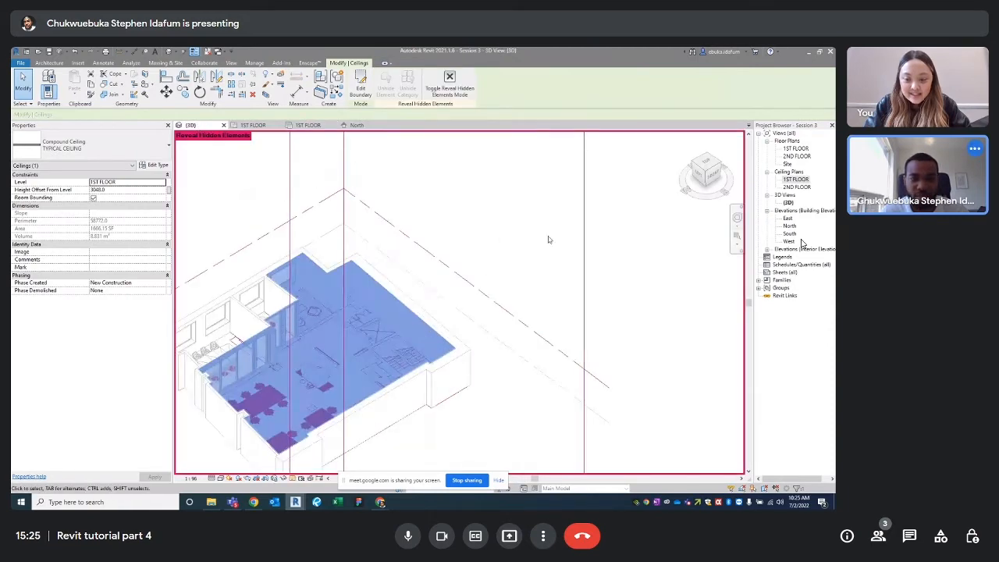
pyautogui.click(410, 328)
pyautogui.click(411, 327)
pyautogui.scroll(-3, 309, 338)
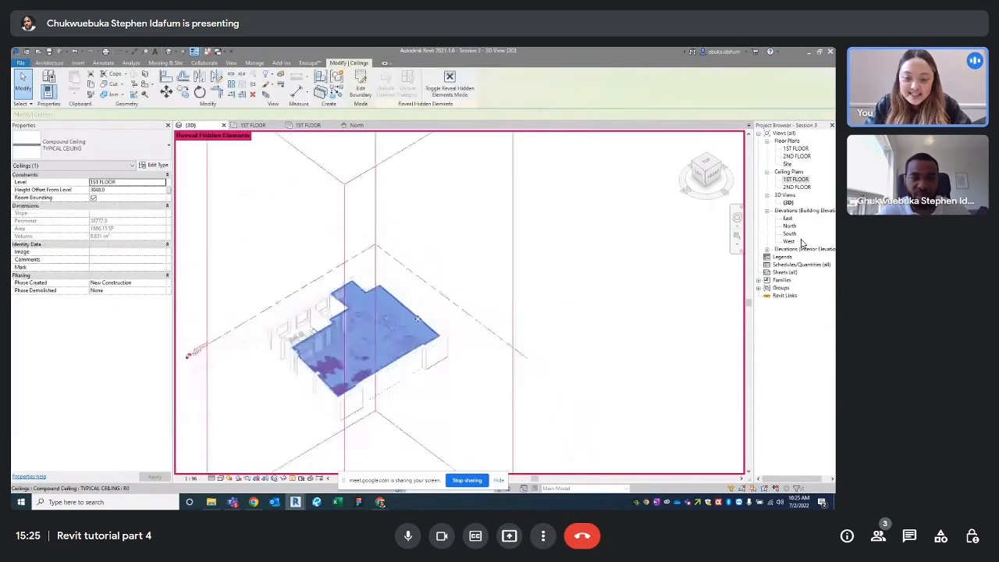
pyautogui.moveTo(310, 335); pyautogui.dragTo(308, 324, button='middle')
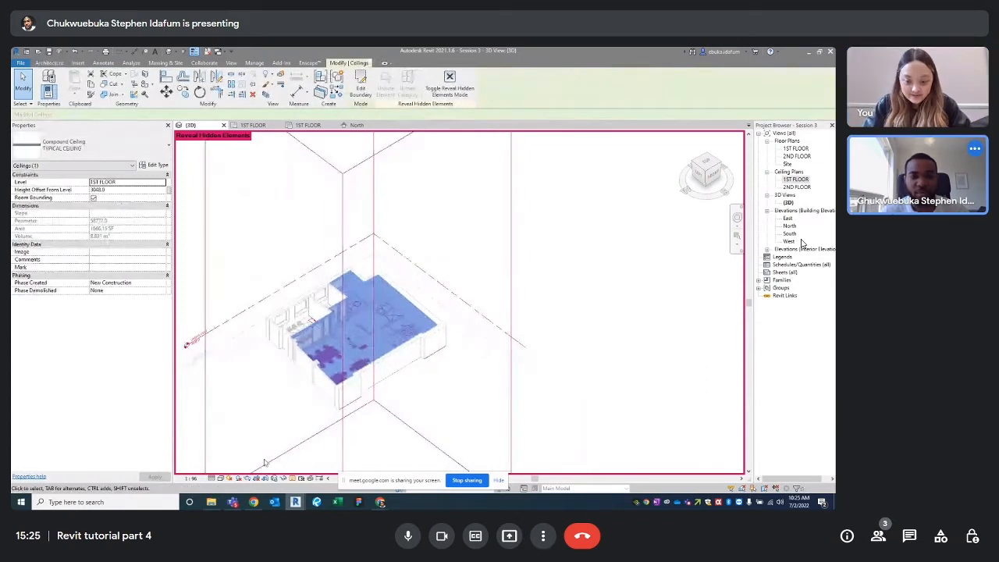
# Hide the ceiling temporarily and toggle Reveal Hidden Elements on and off to check it
pyautogui.press('h')
pyautogui.press('h')
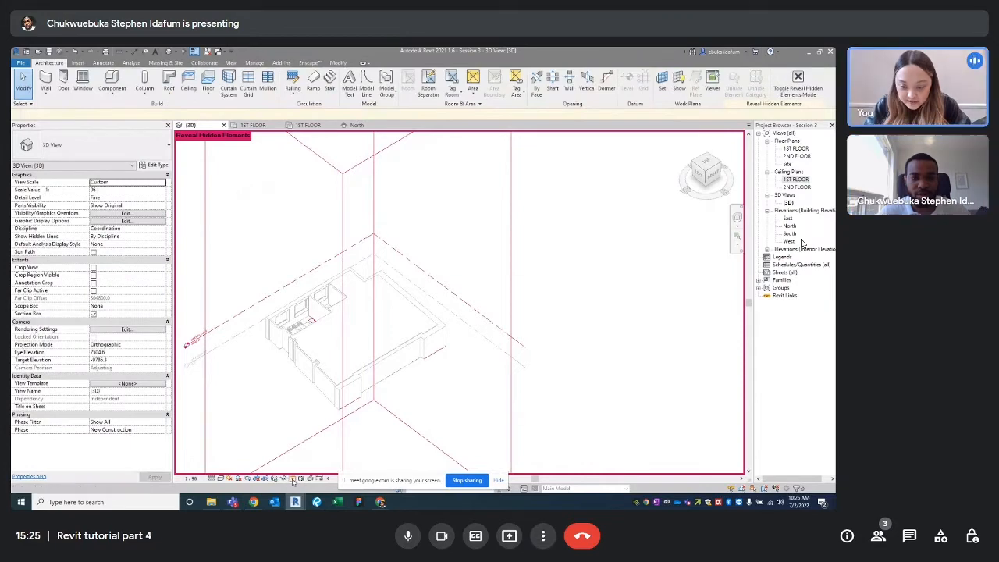
pyautogui.click(300, 478)
pyautogui.scroll(5, 448, 259)
pyautogui.scroll(5, 449, 259)
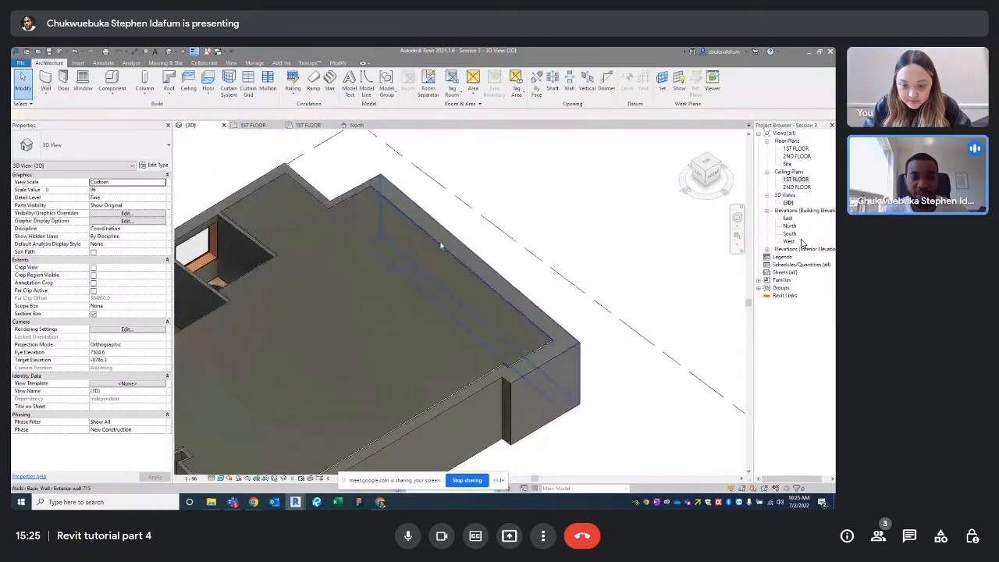
pyautogui.click(412, 232)
pyautogui.scroll(-10, 414, 232)
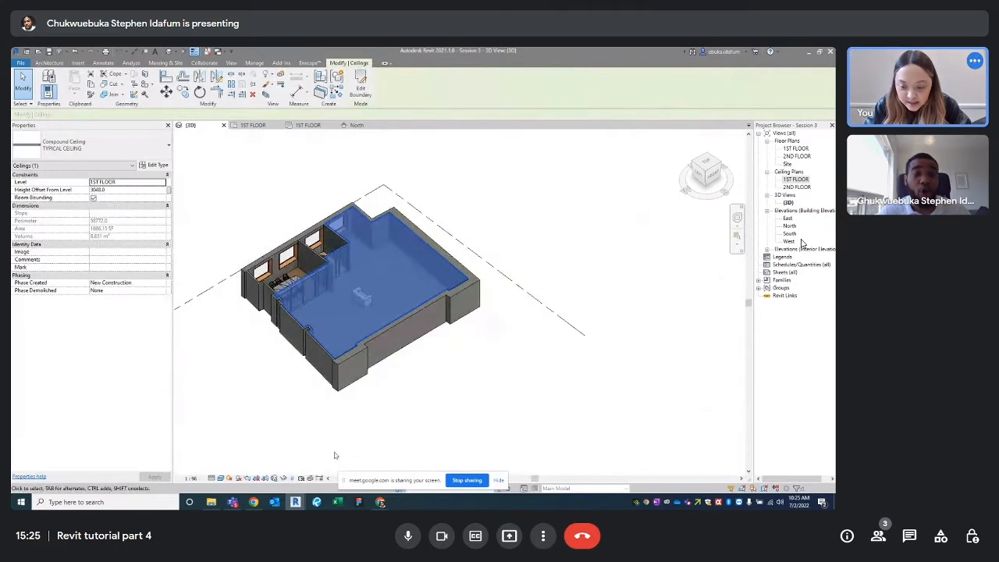
pyautogui.press('Escape')
pyautogui.click(293, 482)
pyautogui.scroll(-5, 451, 234)
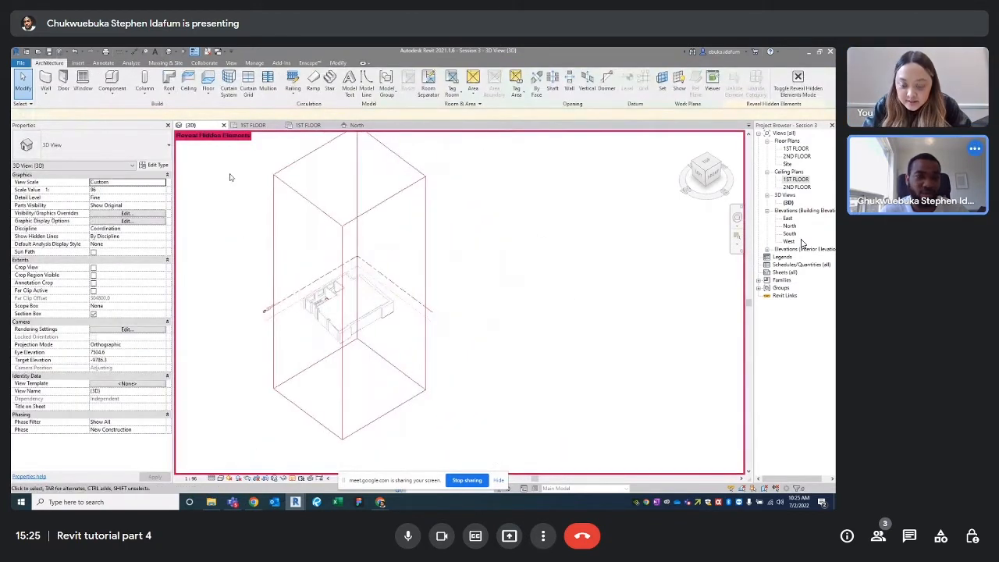
pyautogui.scroll(-1, 372, 246)
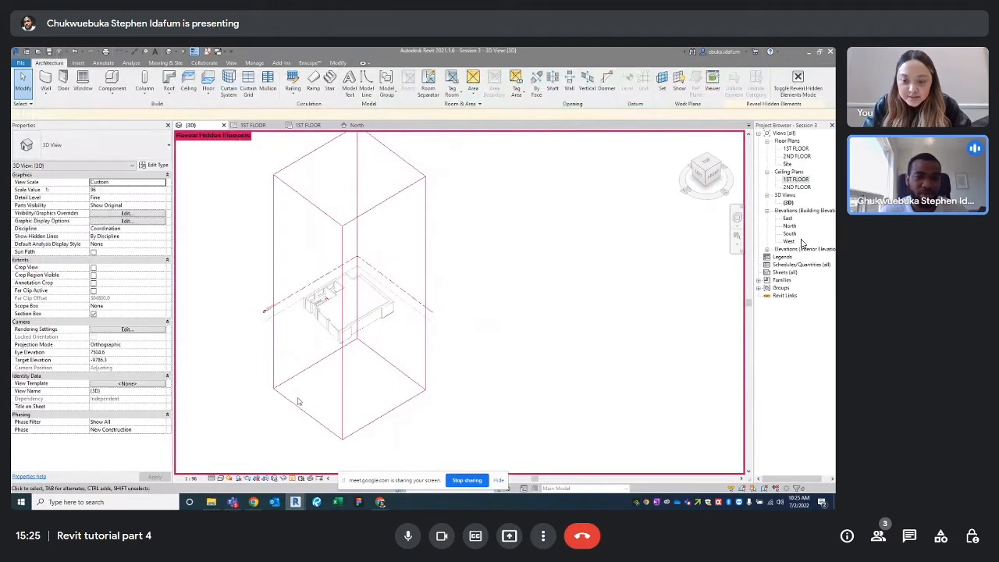
pyautogui.click(293, 482)
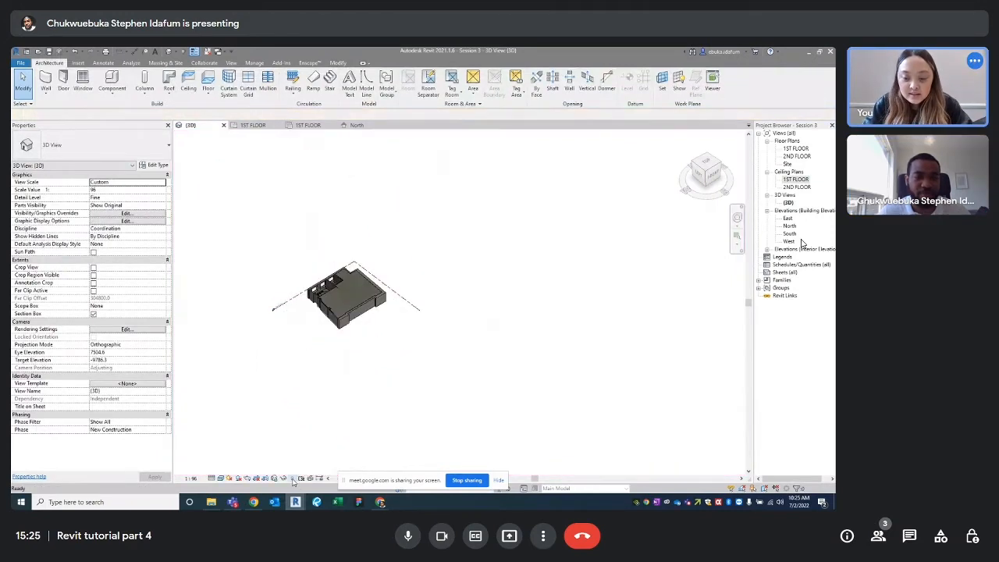
# Orbit the 3D model to inspect the ceiling from above and at an angle
pyautogui.keyDown('shift'); pyautogui.moveTo(407, 255); pyautogui.dragTo(325, 266, button='middle'); pyautogui.keyUp('shift')
pyautogui.scroll(6, 393, 285)
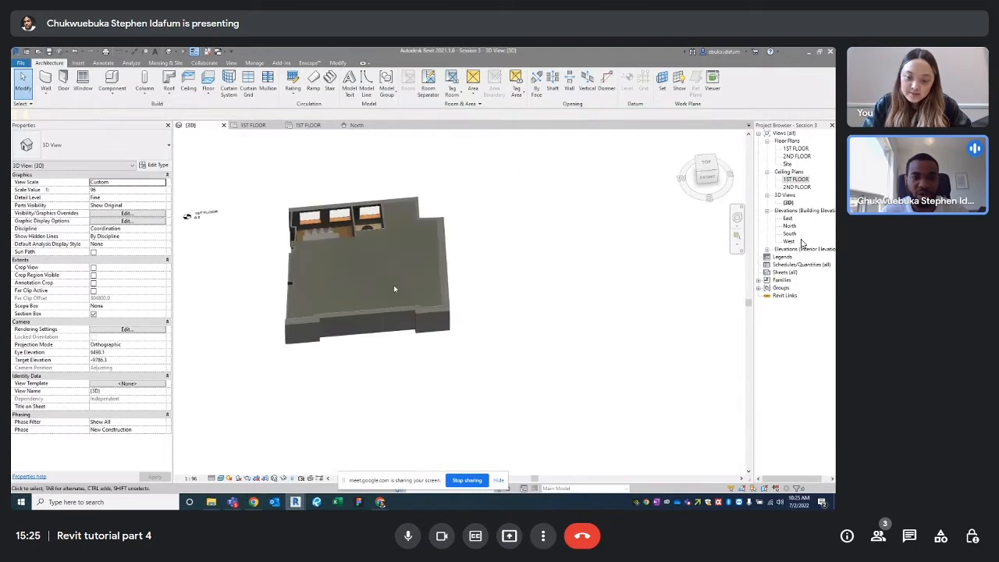
pyautogui.keyDown('shift'); pyautogui.moveTo(421, 253); pyautogui.dragTo(513, 234, button='middle'); pyautogui.keyUp('shift')
pyautogui.click(435, 190)
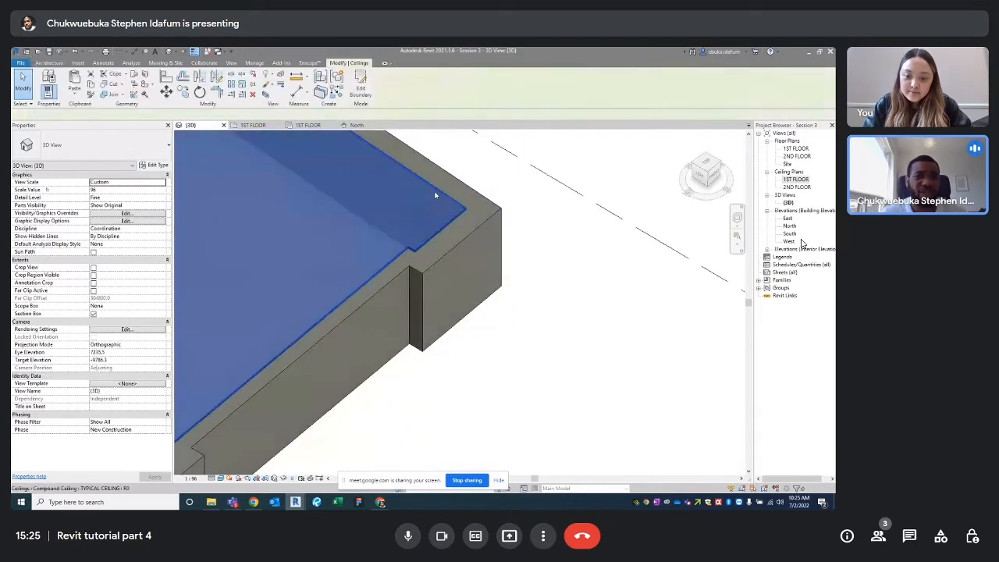
pyautogui.scroll(-5, 437, 226)
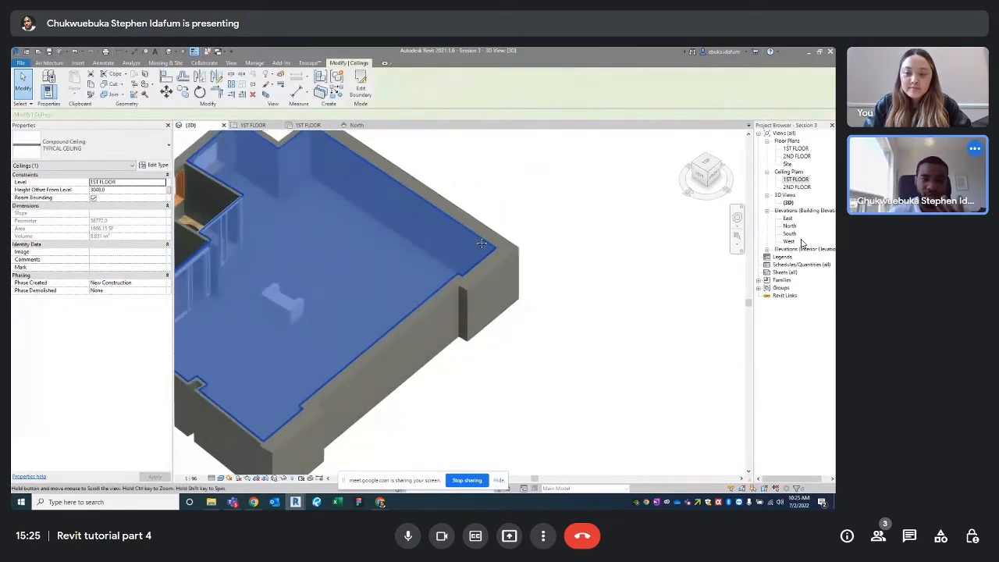
pyautogui.keyDown('shift'); pyautogui.moveTo(439, 247); pyautogui.dragTo(429, 256, button='middle'); pyautogui.keyUp('shift')
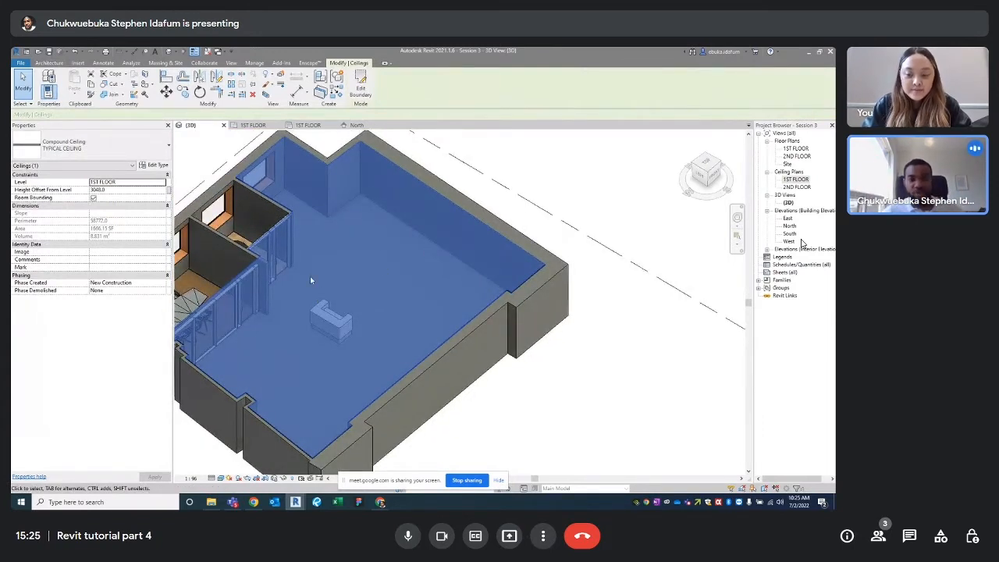
pyautogui.scroll(-4, 410, 241)
pyautogui.click(574, 232)
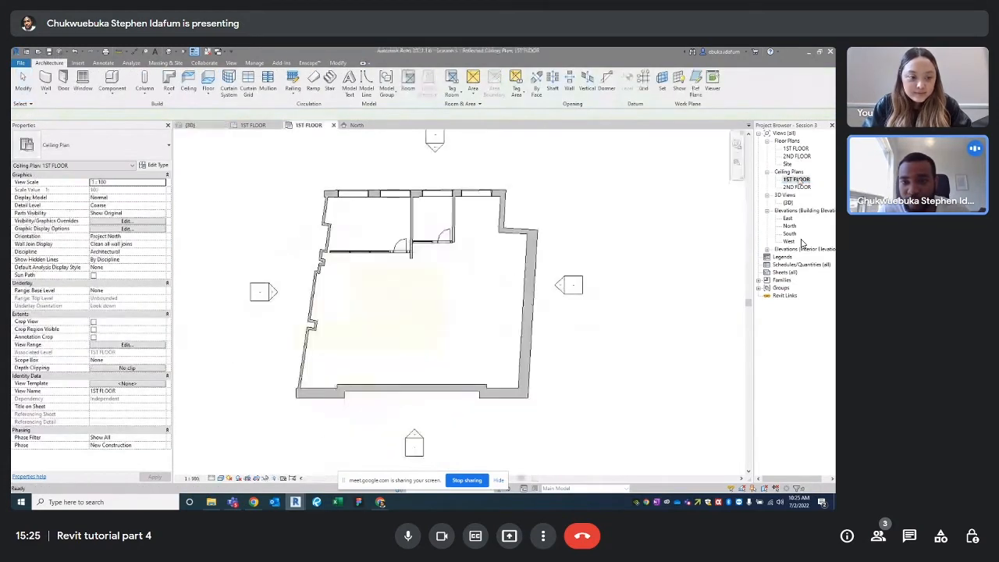
pyautogui.scroll(3, 404, 267)
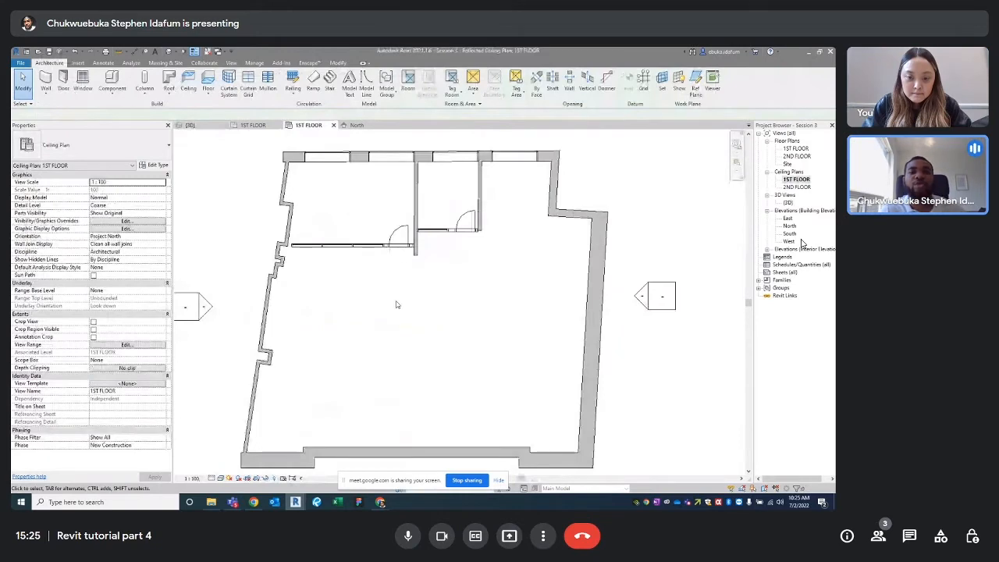
# Set the ceiling plan's underlay range to base level 1ST FLOOR and top level 2ND FLOOR
pyautogui.scroll(-2, 404, 267)
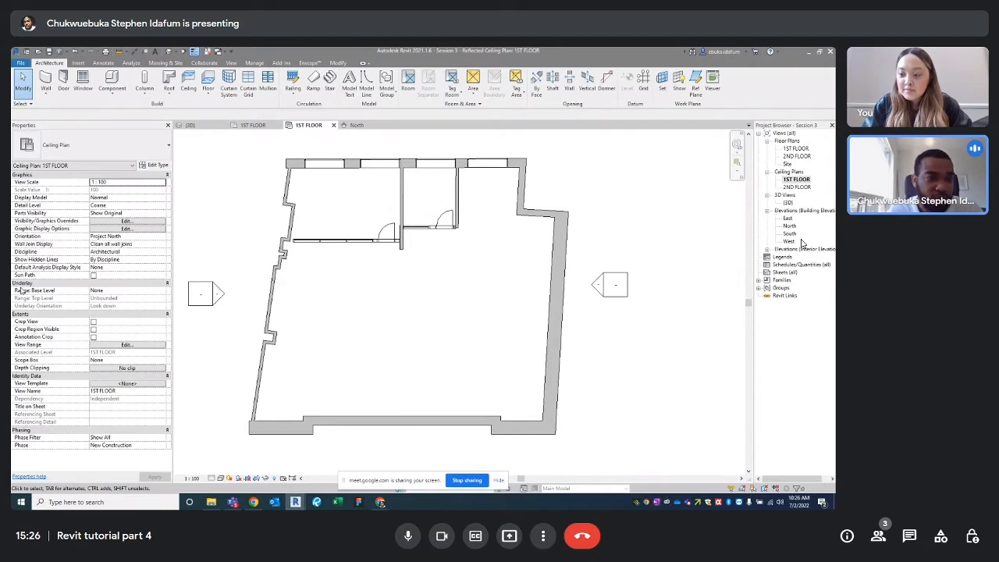
pyautogui.click(158, 291)
pyautogui.click(113, 305)
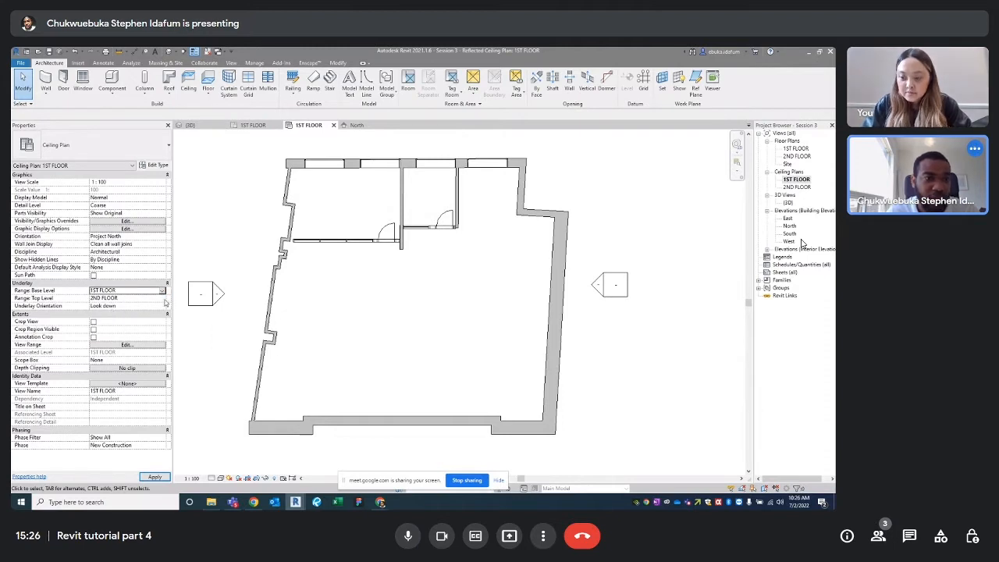
pyautogui.click(163, 299)
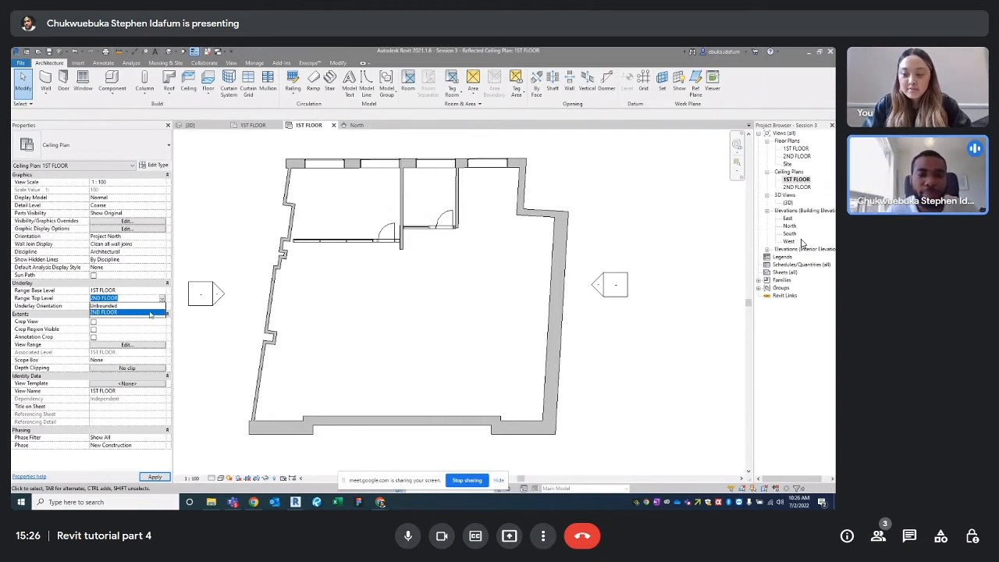
pyautogui.click(150, 313)
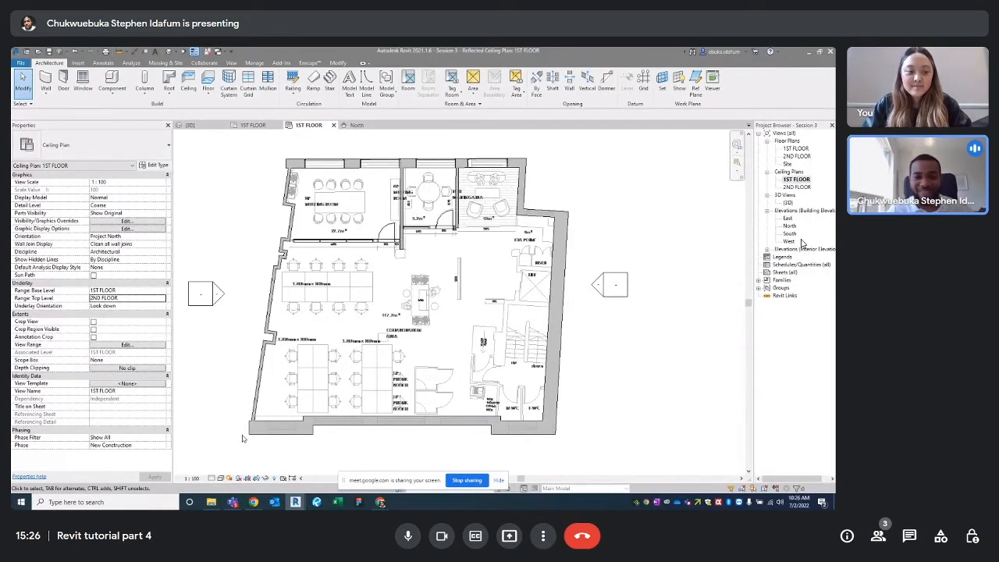
# Zoom in on the collaboration area table in the 1ST FLOOR ceiling plan
pyautogui.scroll(5, 398, 283)
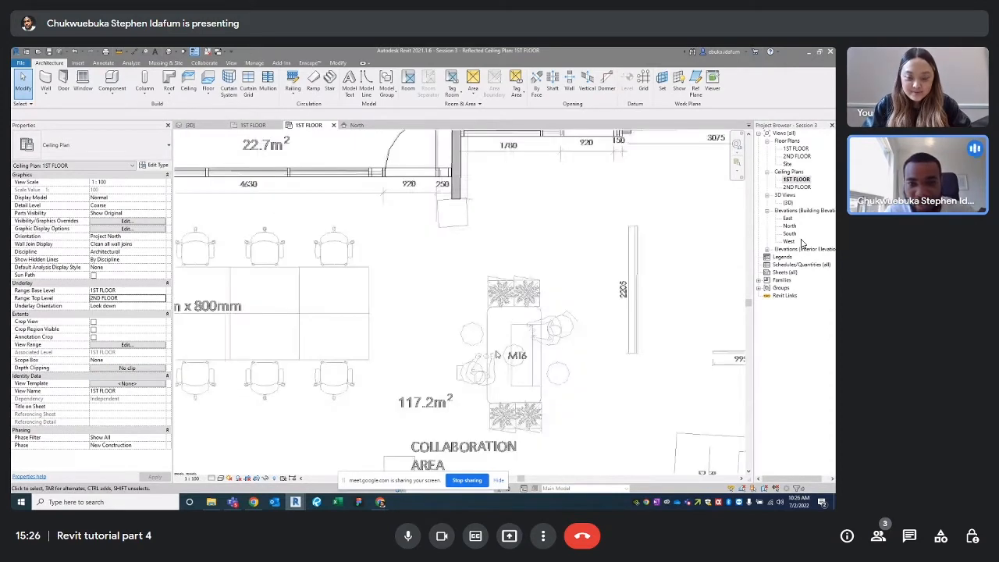
pyautogui.scroll(2, 496, 354)
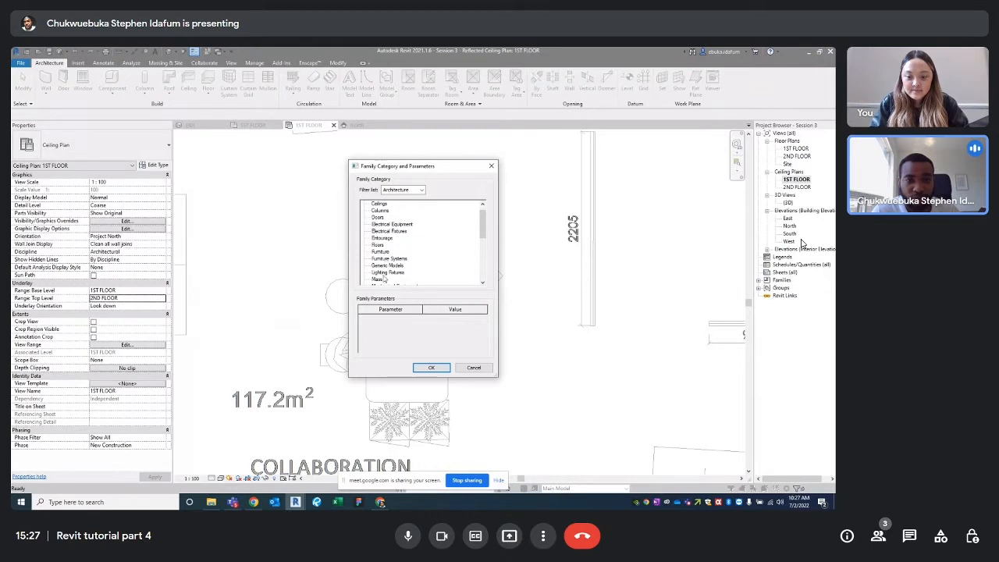
# Create an in-place Lighting Fixtures family named 'FEATURE RECEPTION CEILING BLACK PART'
pyautogui.click(386, 274)
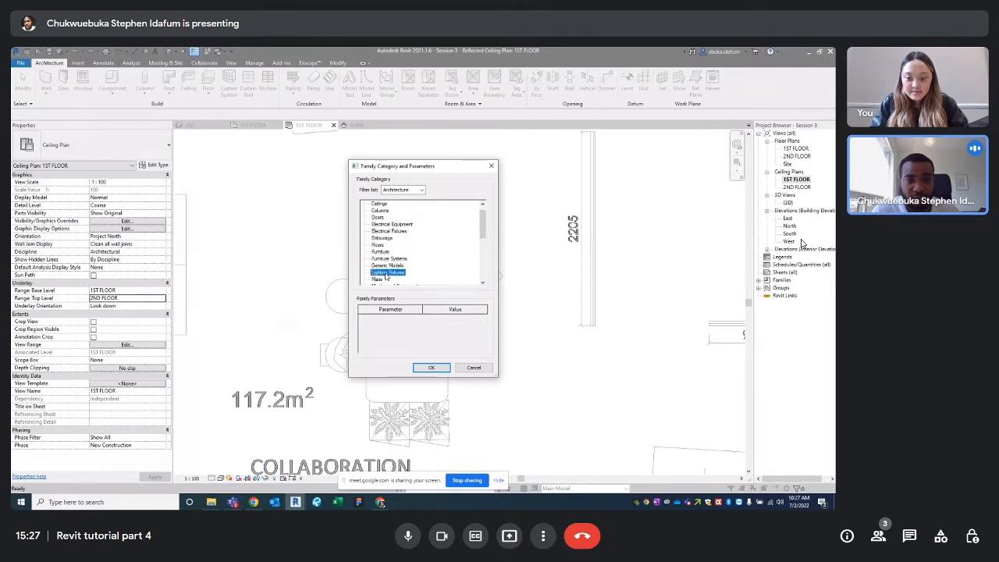
pyautogui.click(420, 369)
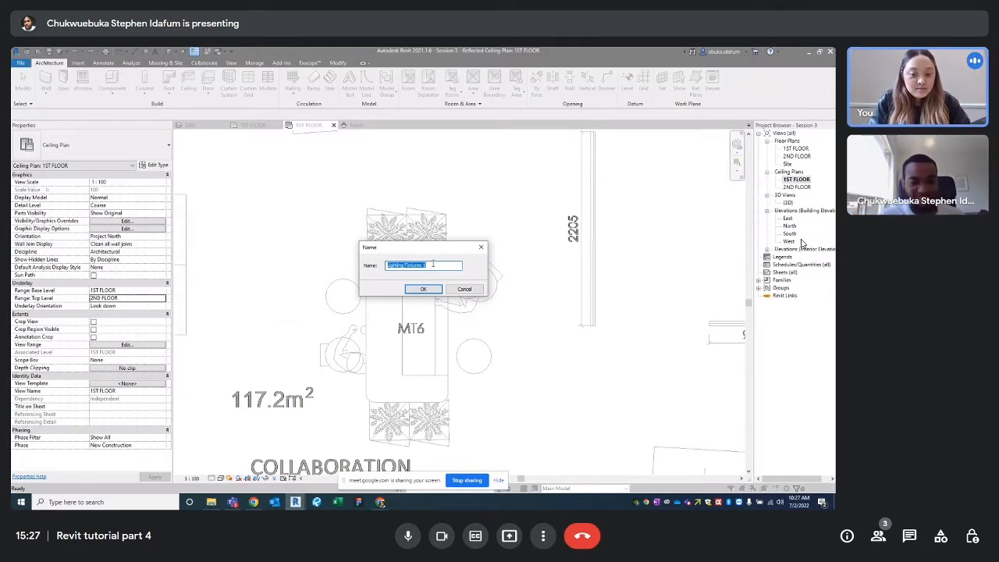
pyautogui.write('FEA')
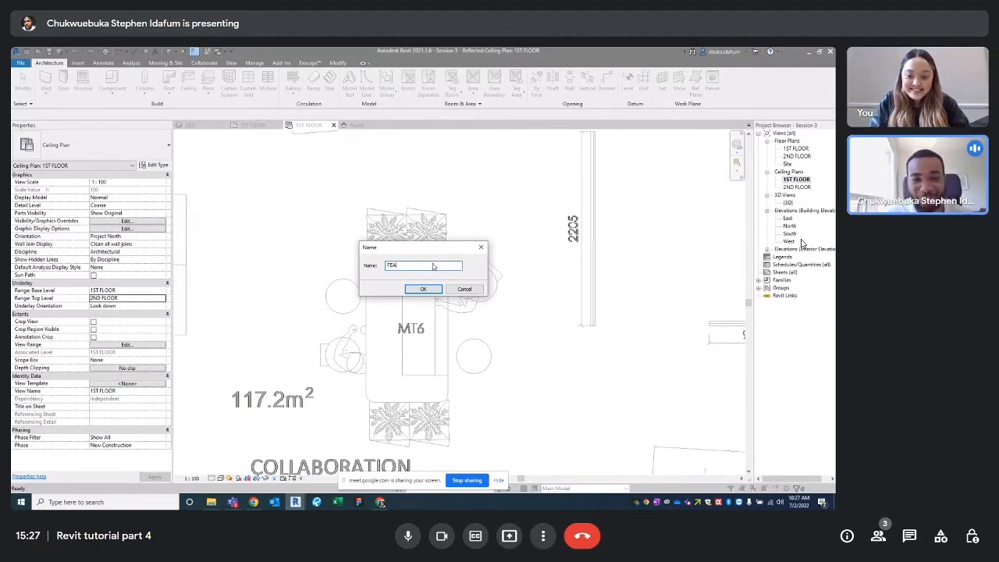
pyautogui.write('AU')
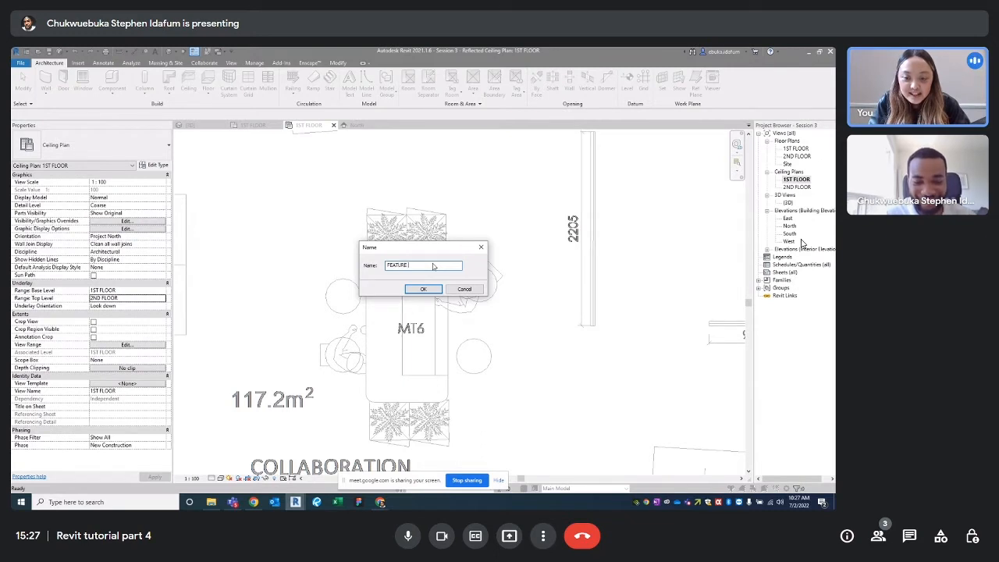
pyautogui.write('EP')
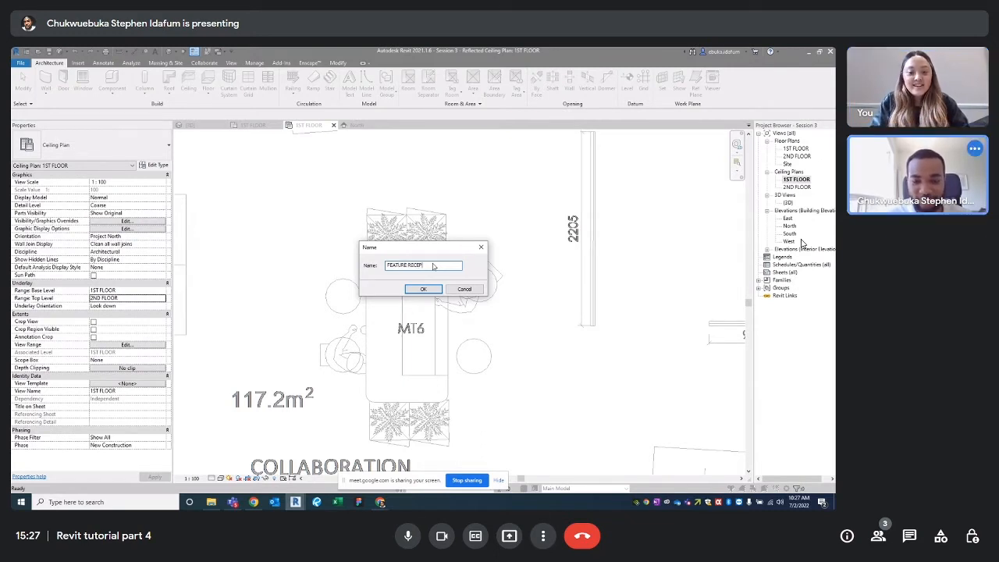
pyautogui.write('TION CEILIS B')
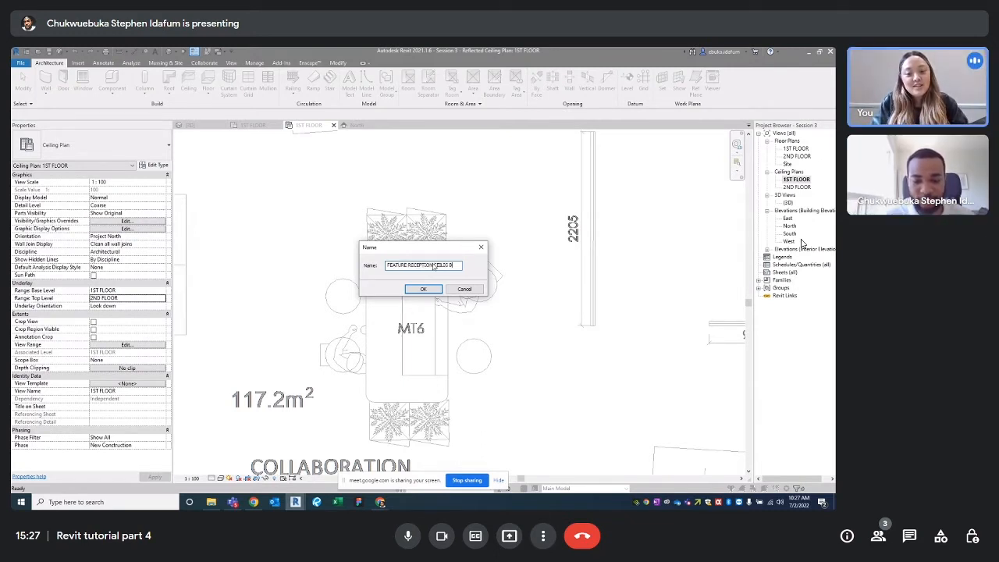
pyautogui.write('NG BLACK PART')
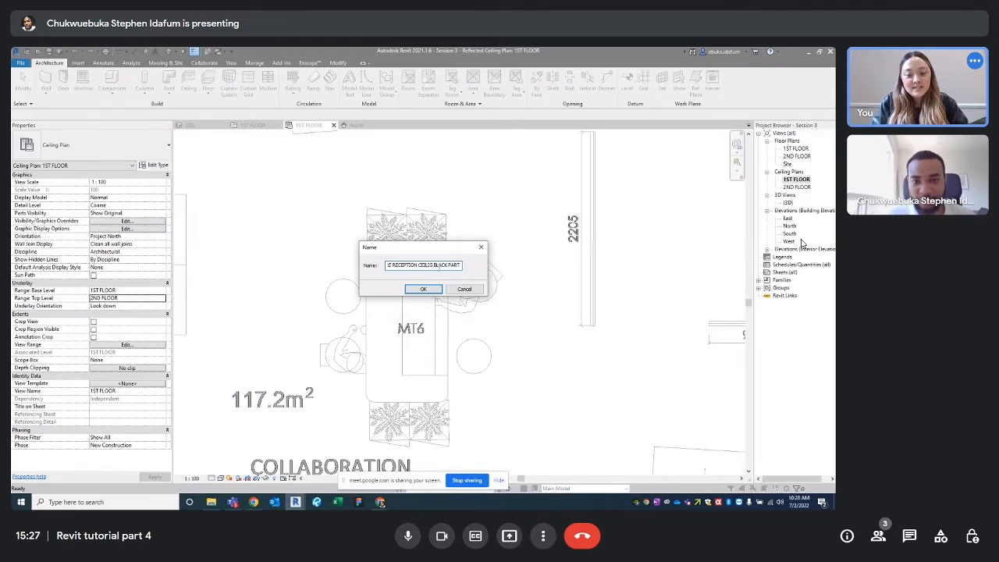
pyautogui.press('Return')
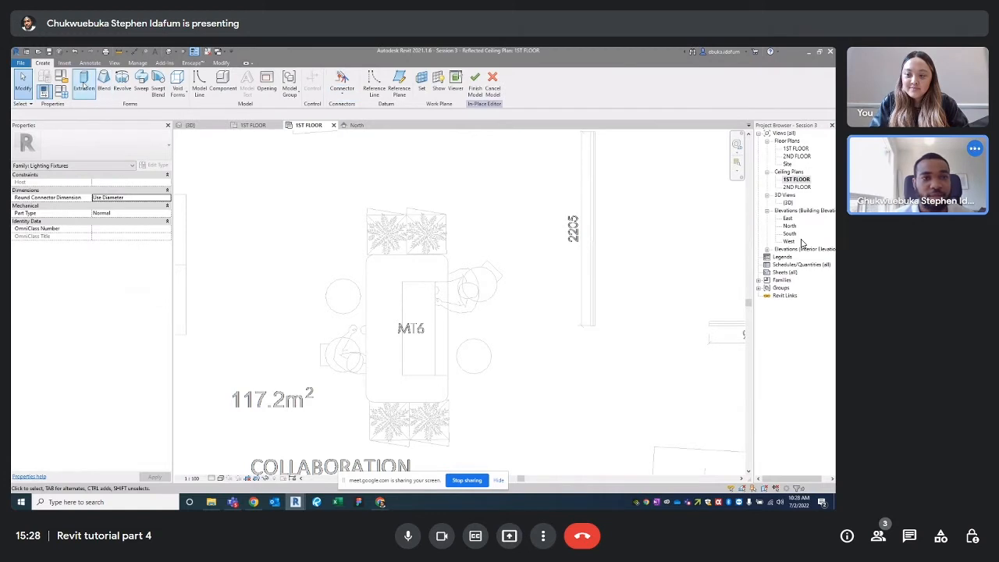
# Start an extrusion and pick the table's edges and corner arcs as sketch lines
pyautogui.click(84, 84)
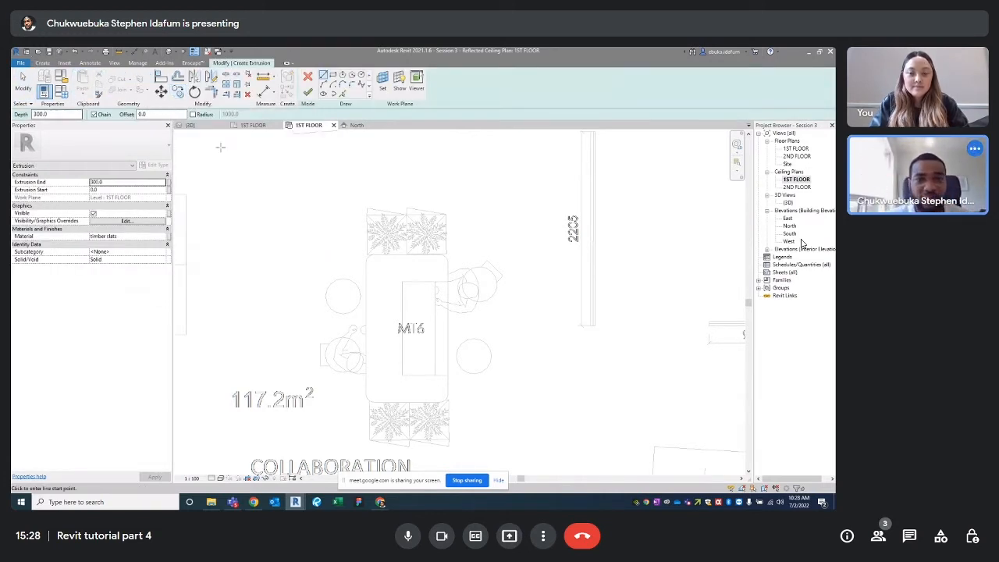
pyautogui.click(341, 93)
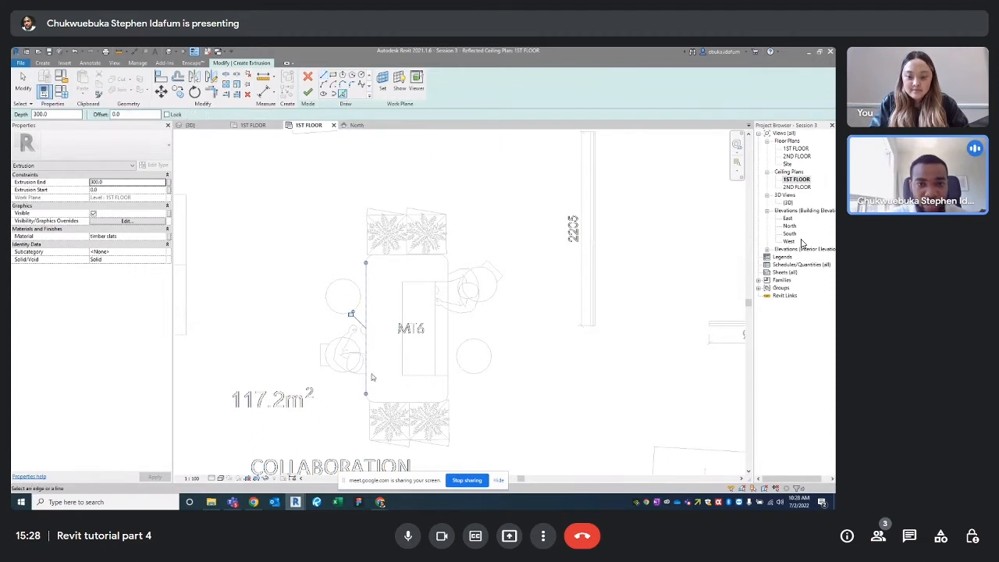
pyautogui.scroll(5, 372, 379)
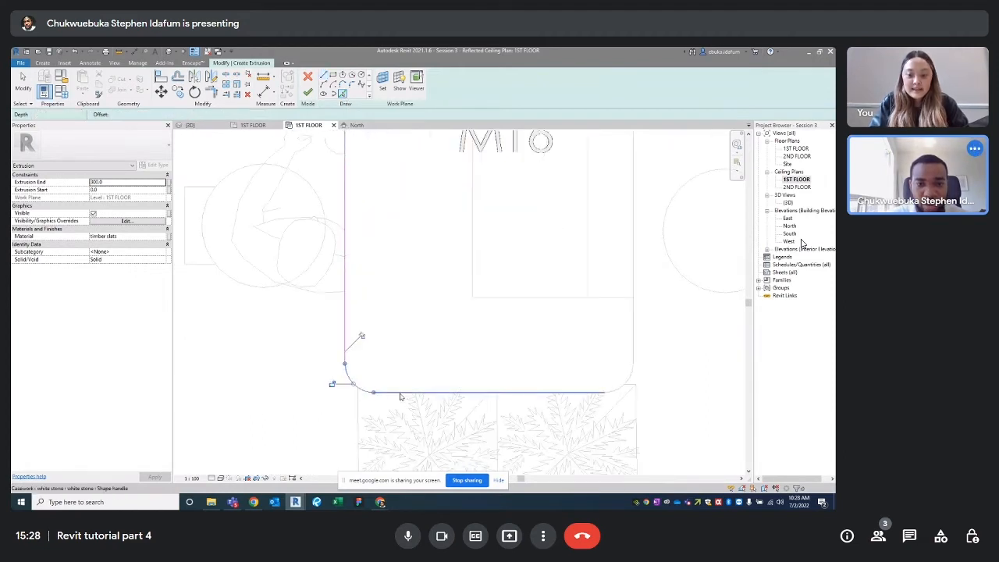
pyautogui.click(425, 393)
pyautogui.click(622, 385)
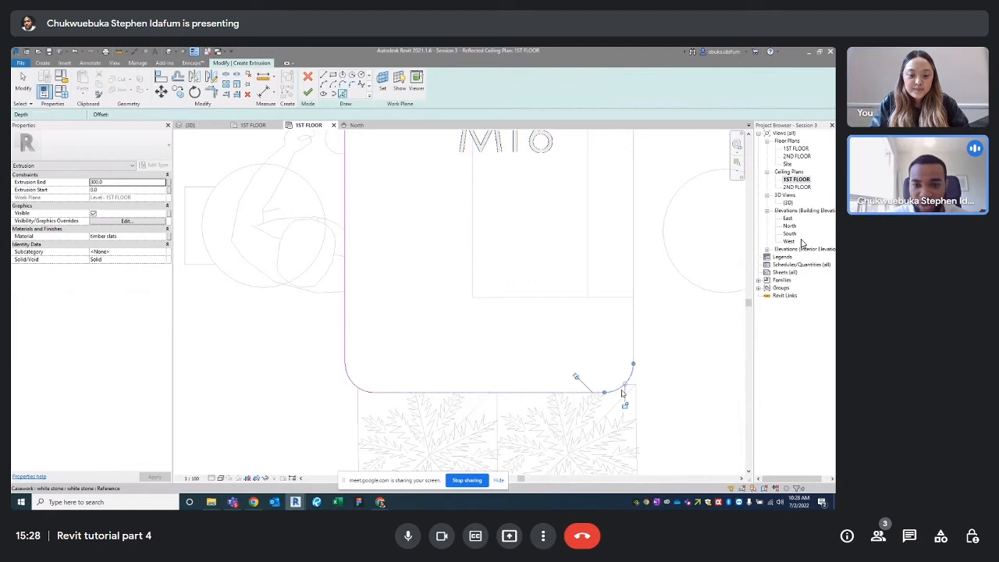
pyautogui.click(634, 332)
pyautogui.keyDown('ctrl'); pyautogui.scroll(5, 616, 234); pyautogui.keyUp('ctrl')
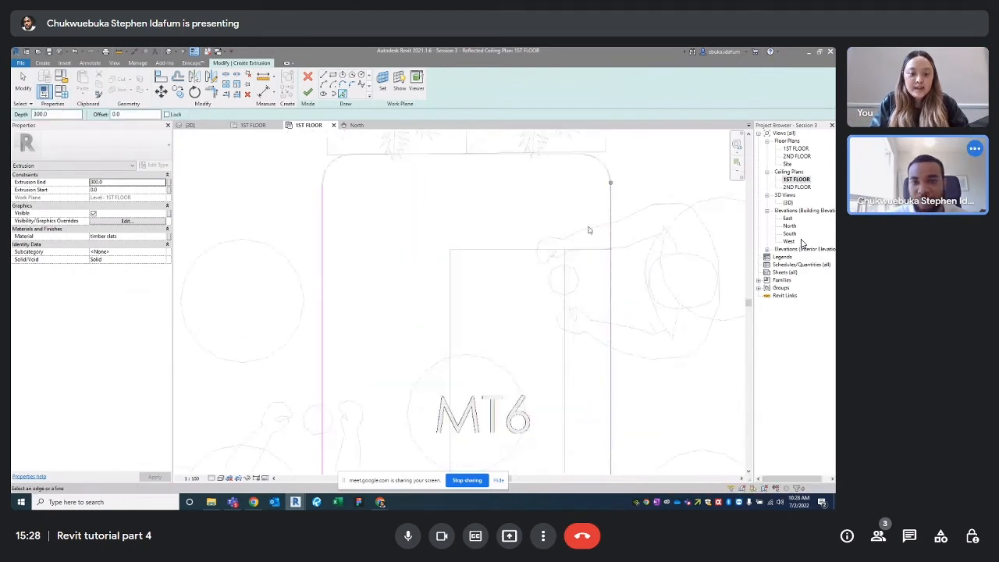
pyautogui.click(605, 164)
pyautogui.click(468, 155)
pyautogui.scroll(3, 522, 219)
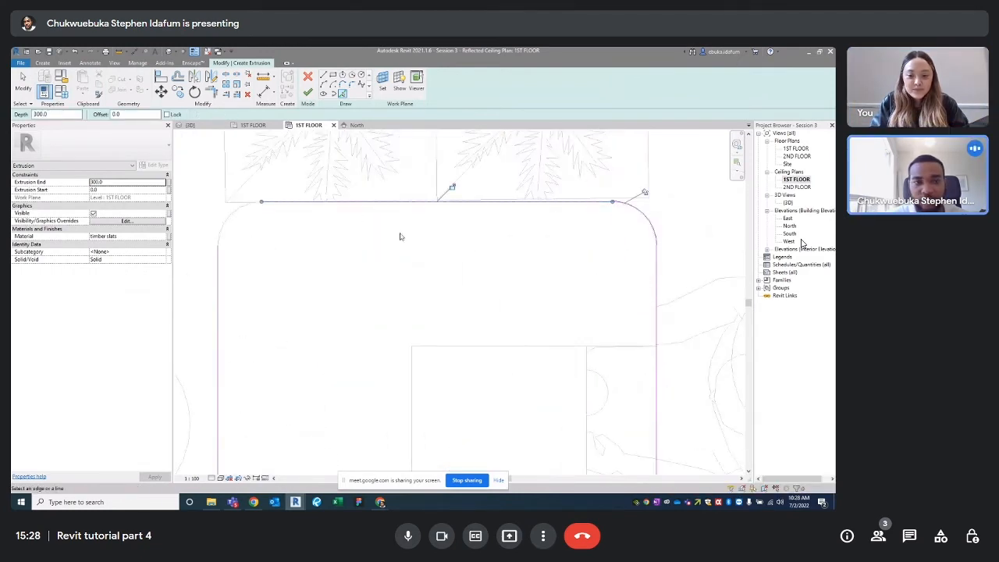
pyautogui.click(234, 222)
pyautogui.scroll(-4, 265, 232)
# Trim/Extend the bottom-right edges to a corner to close the table outline
pyautogui.moveTo(324, 359); pyautogui.dragTo(328, 281, button='middle')
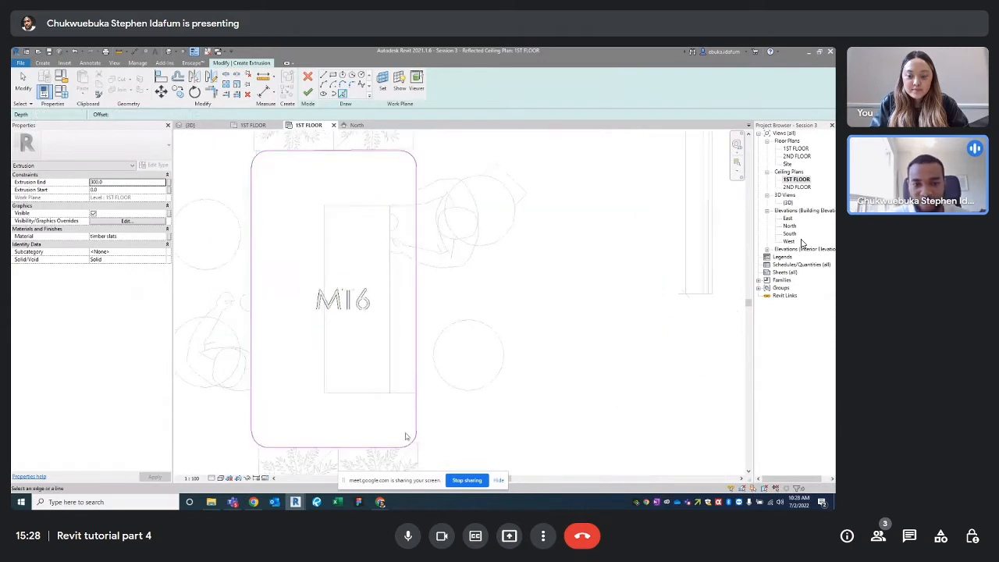
pyautogui.moveTo(439, 431); pyautogui.dragTo(444, 369, button='middle')
pyautogui.scroll(2, 444, 369)
pyautogui.press('tr')
pyautogui.click(418, 349)
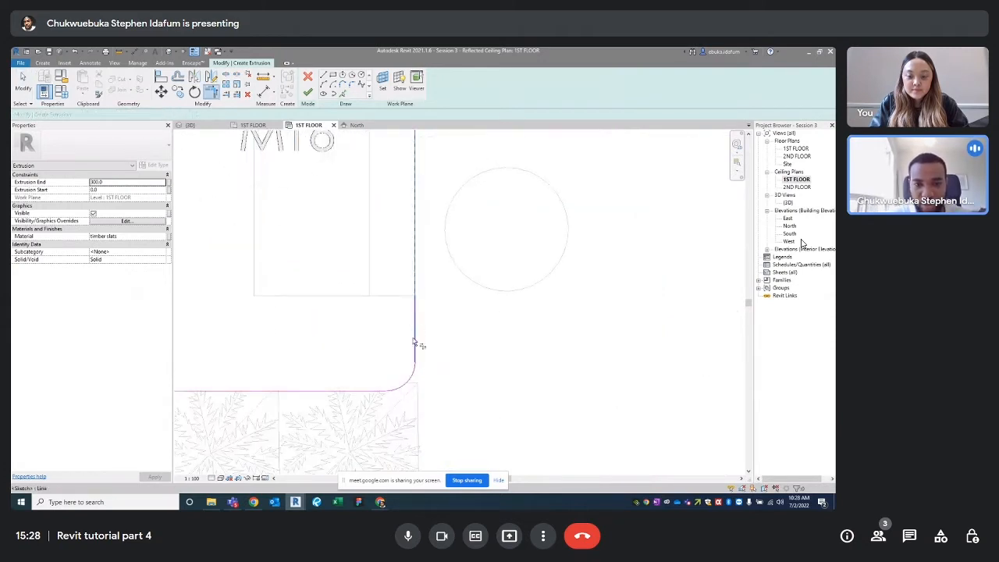
pyautogui.click(407, 383)
pyautogui.press('Escape')
pyautogui.click(417, 320)
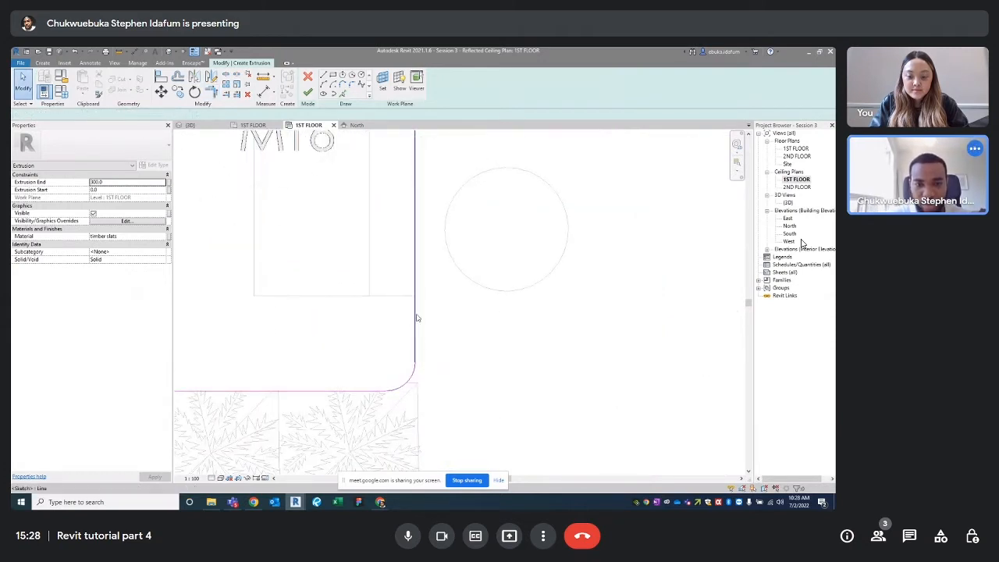
pyautogui.press('Escape')
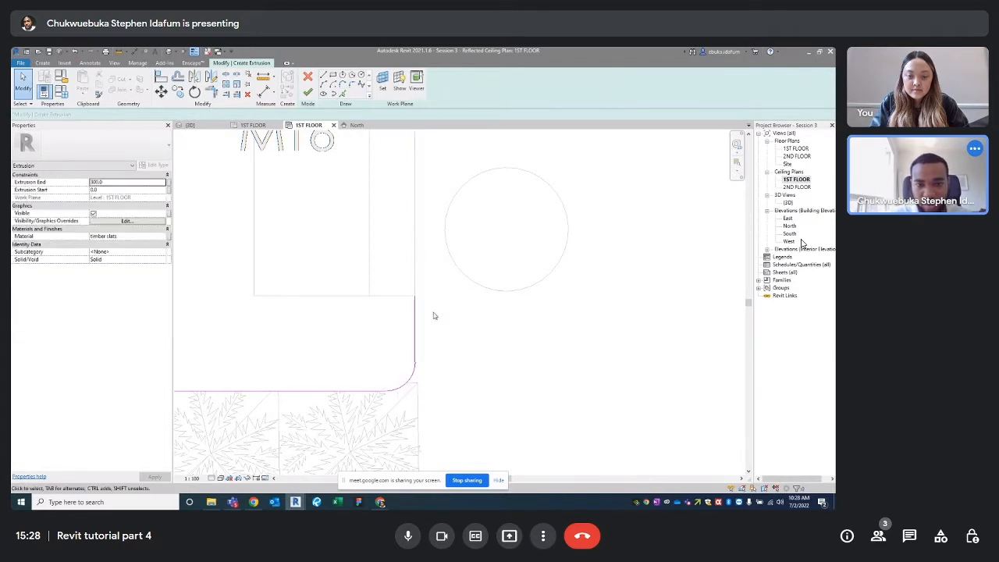
pyautogui.scroll(-4, 435, 315)
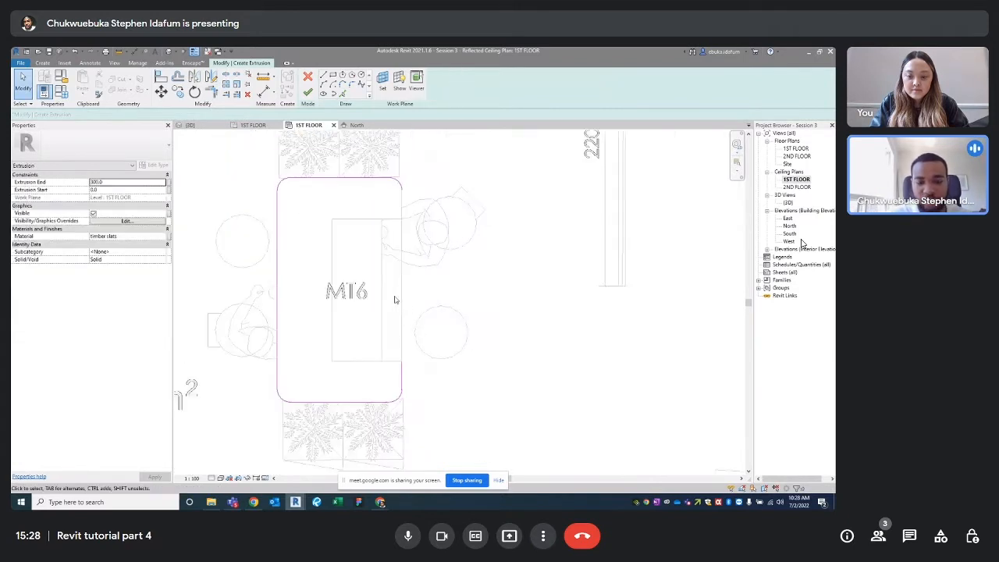
pyautogui.press('l')
pyautogui.press('i')
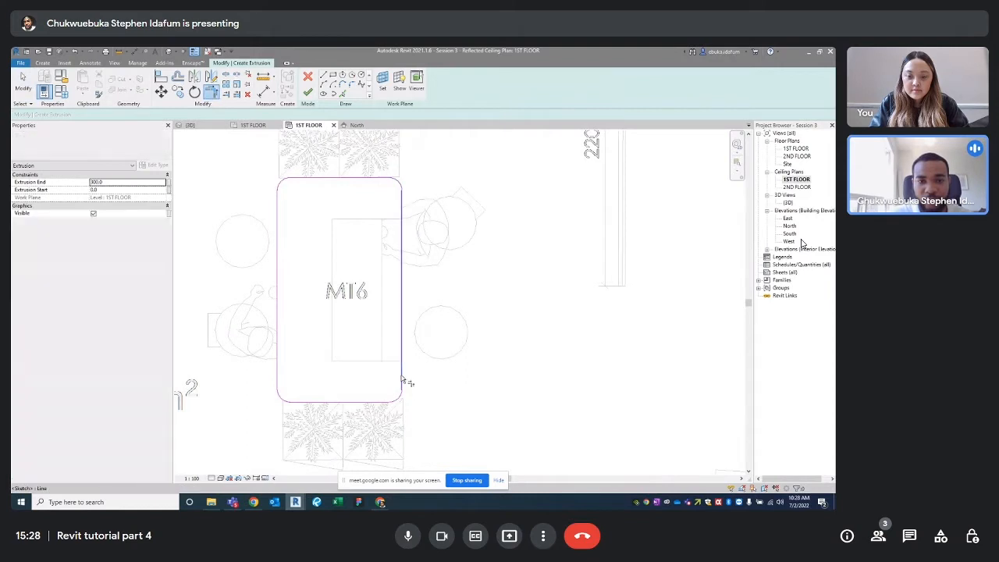
pyautogui.press('t')
pyautogui.press('r')
pyautogui.scroll(-2, 404, 379)
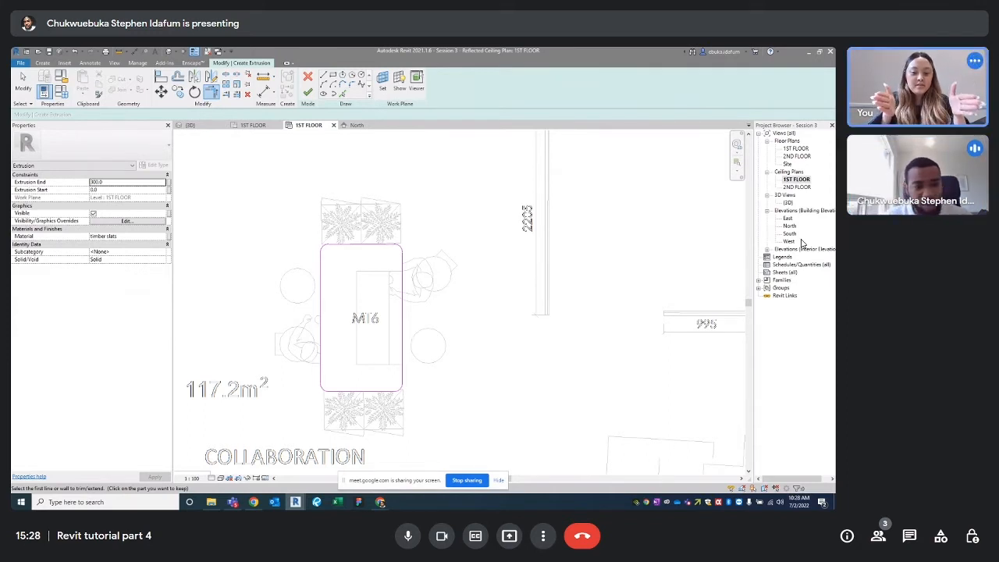
# Offset a copy of the top sketch edge 20.0 inward, then switch to the Chrome reference photo
pyautogui.scroll(3, 391, 250)
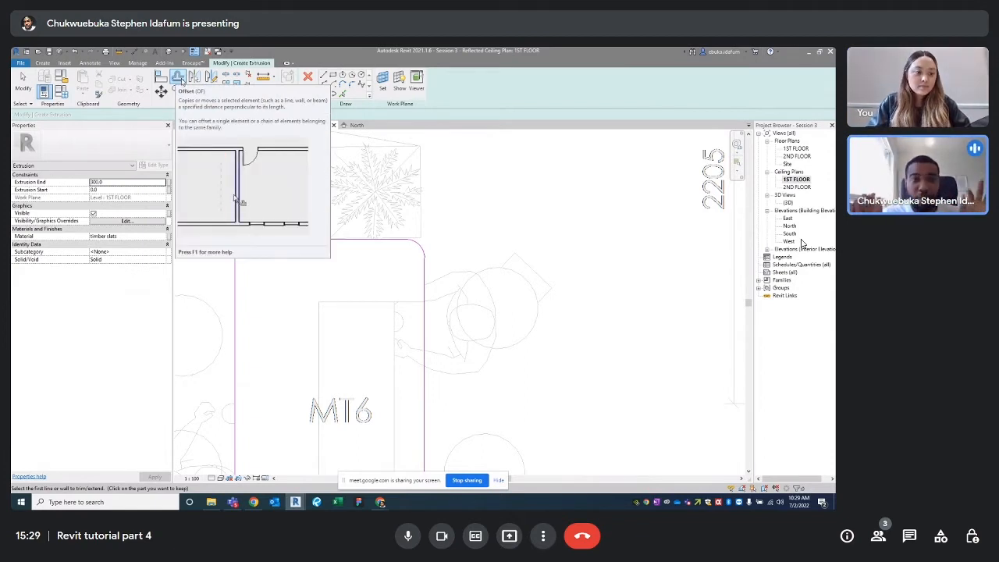
pyautogui.click(179, 78)
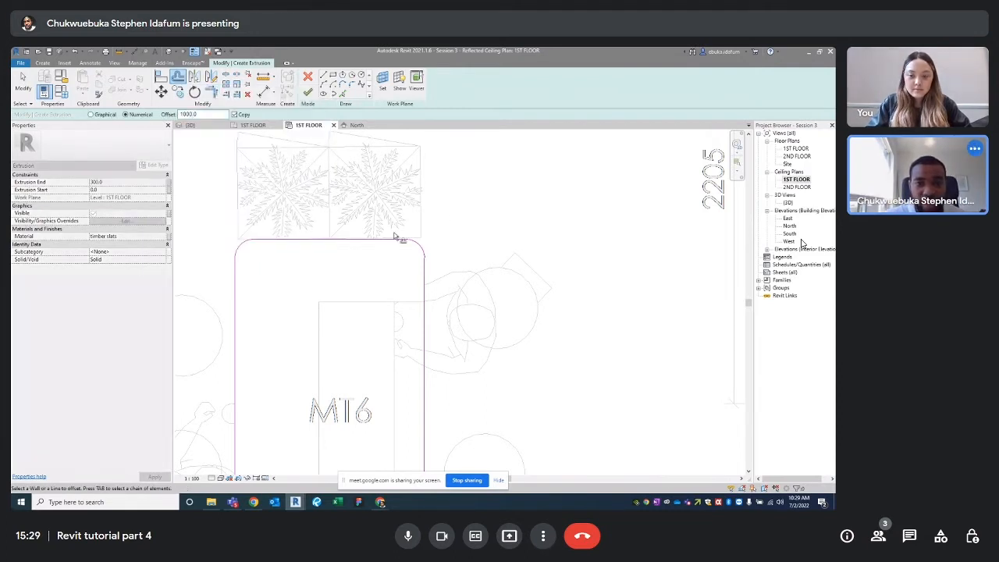
pyautogui.click(202, 114)
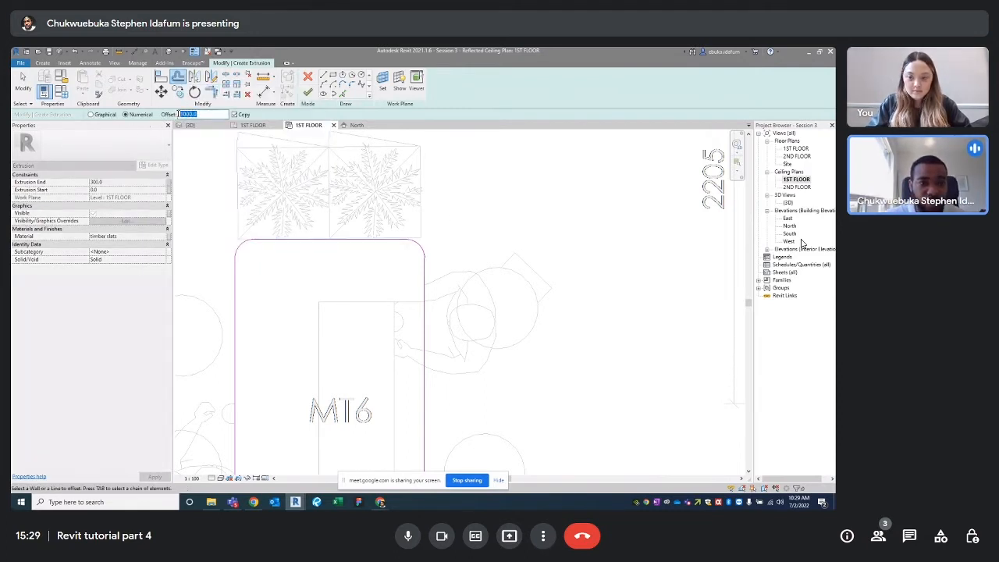
pyautogui.write('20')
pyautogui.press('Return')
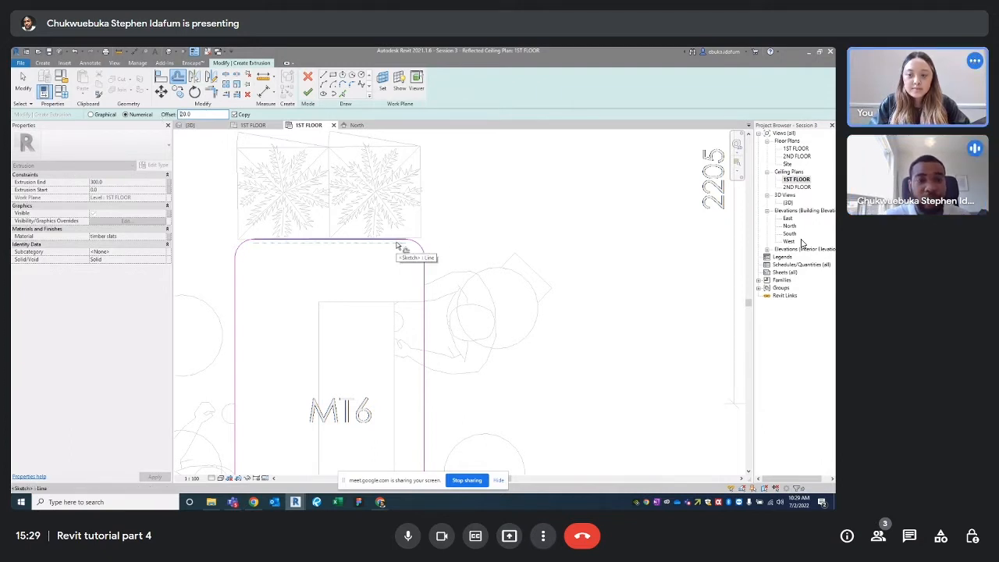
pyautogui.click(191, 478)
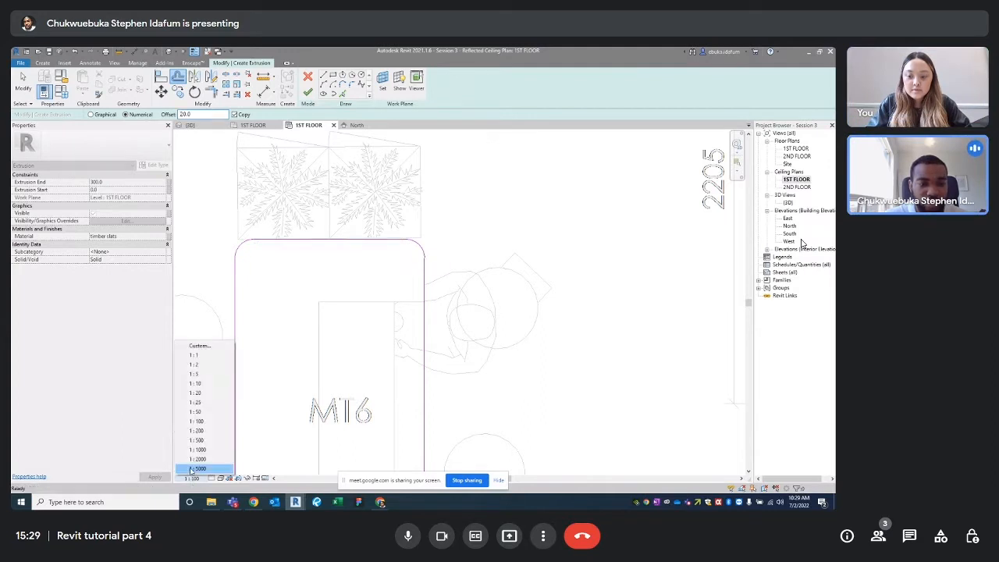
pyautogui.click(346, 244)
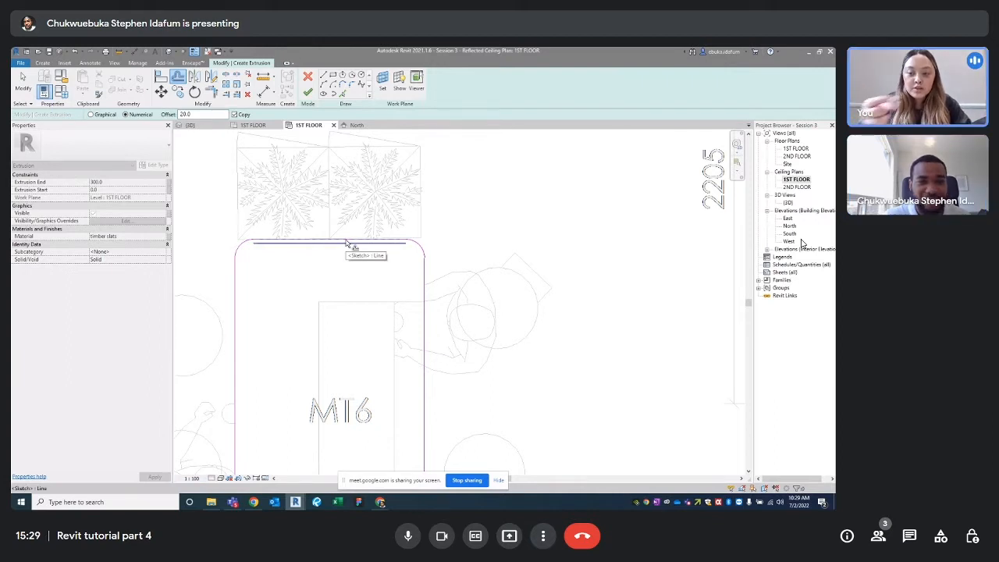
pyautogui.click(185, 114)
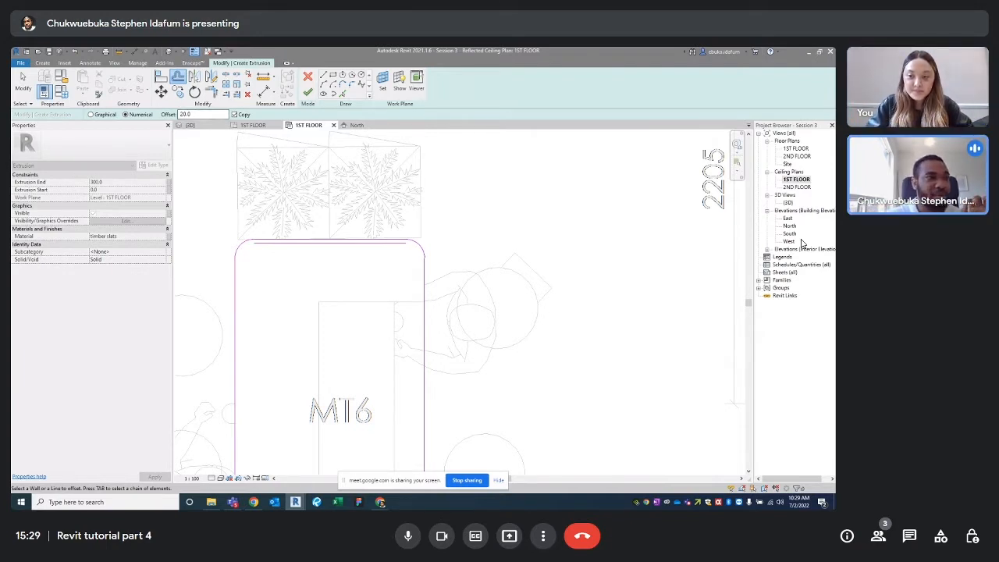
pyautogui.hotkey('alt', 'Tab')
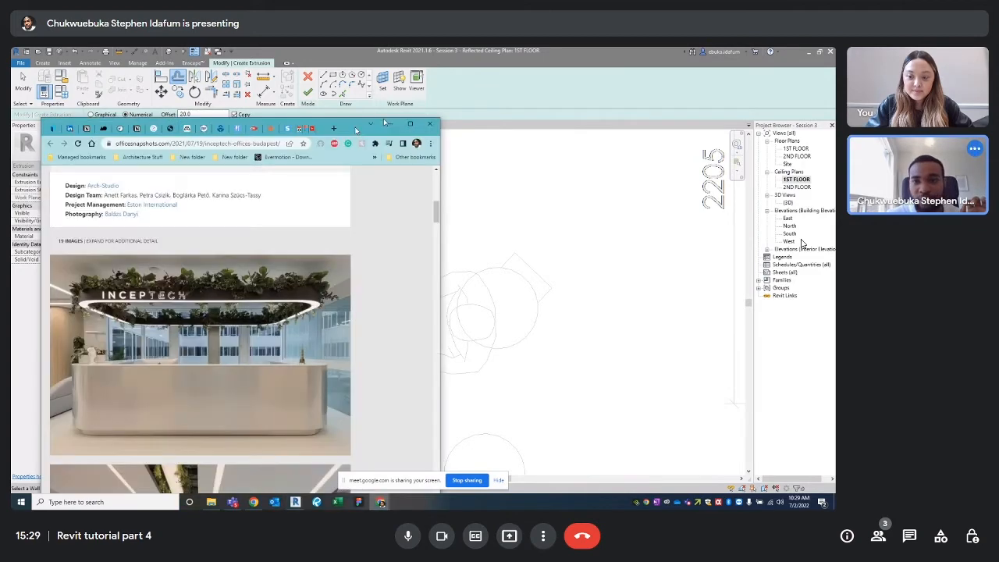
# Maximize Chrome to study the Inceptech reception photo with its ring-shaped ceiling light
pyautogui.moveTo(355, 129); pyautogui.dragTo(527, 49)
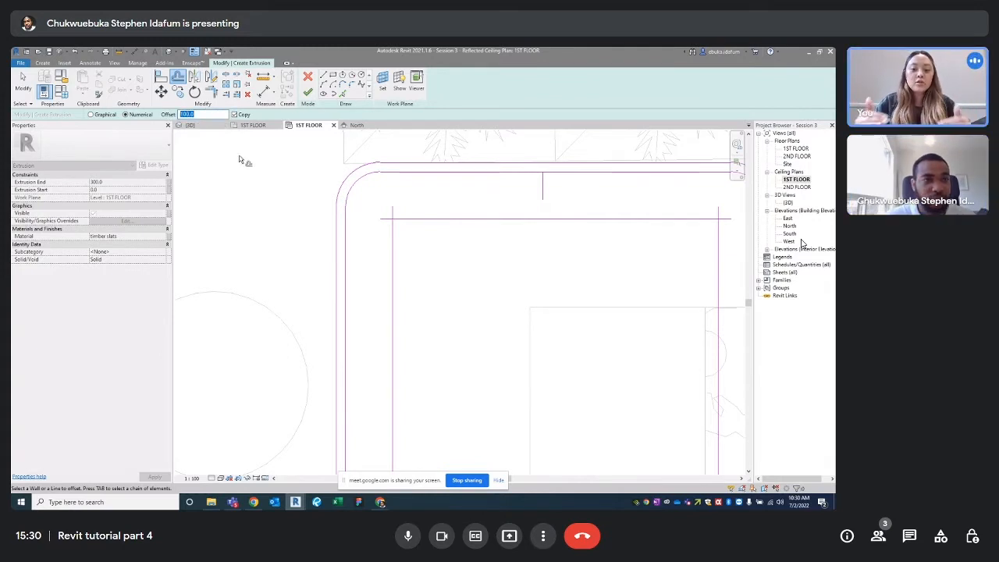
# Back in Revit, offset a copy of the corner arc, changing the offset value from 60 to 50
pyautogui.moveTo(11, 138); pyautogui.dragTo(531, 131)
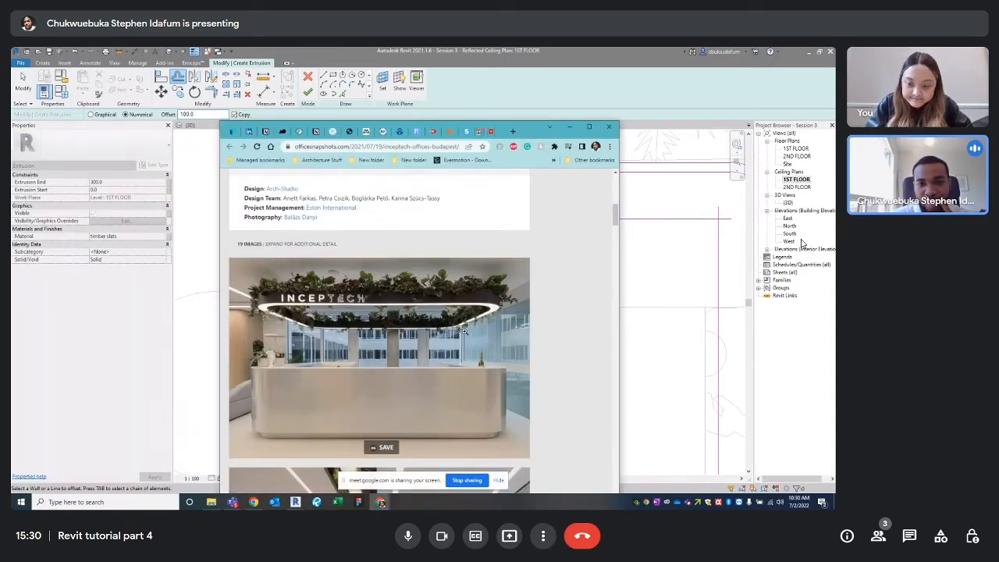
pyautogui.hotkey('alt', 'Tab')
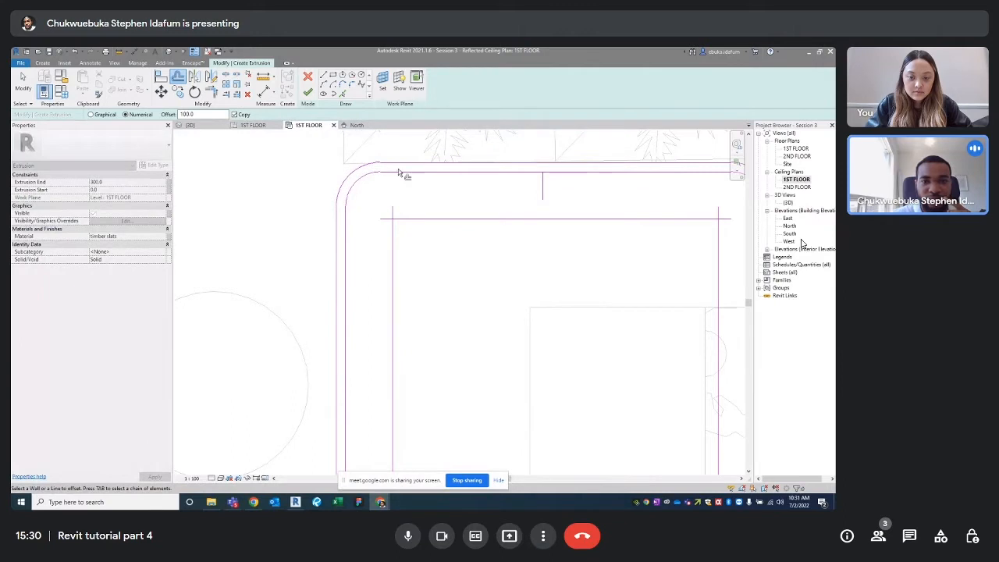
pyautogui.moveTo(198, 115); pyautogui.dragTo(172, 115)
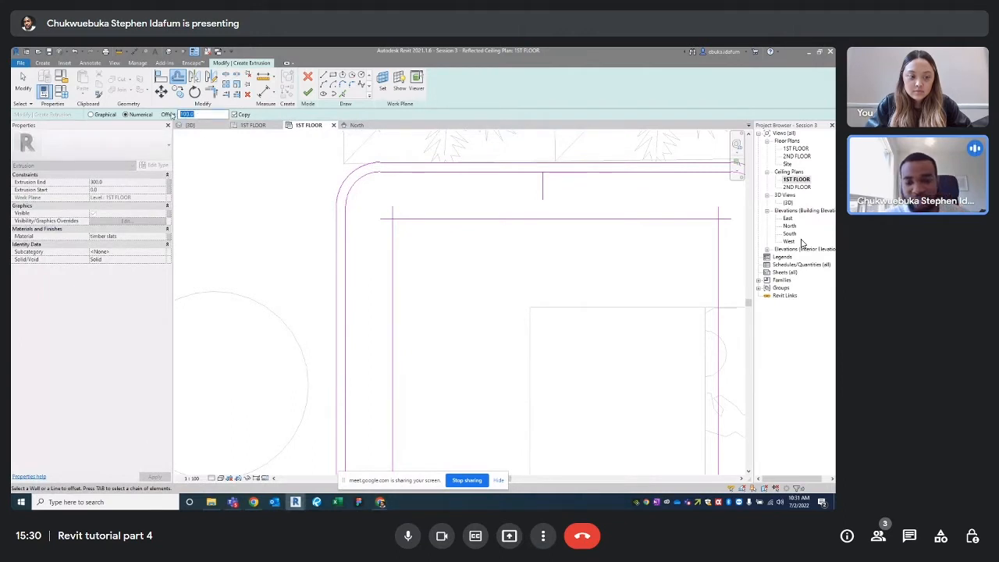
pyautogui.write('60')
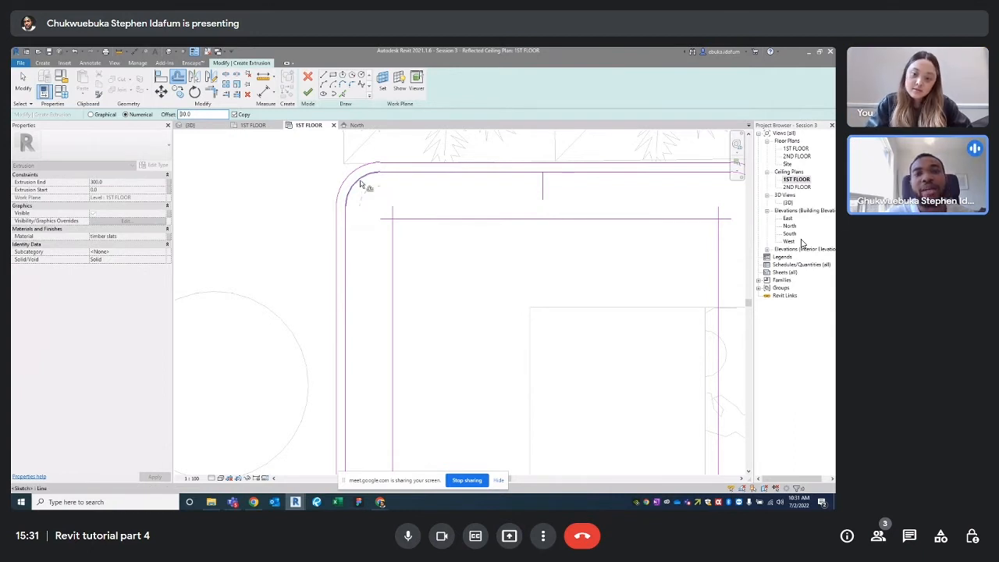
pyautogui.click(329, 187)
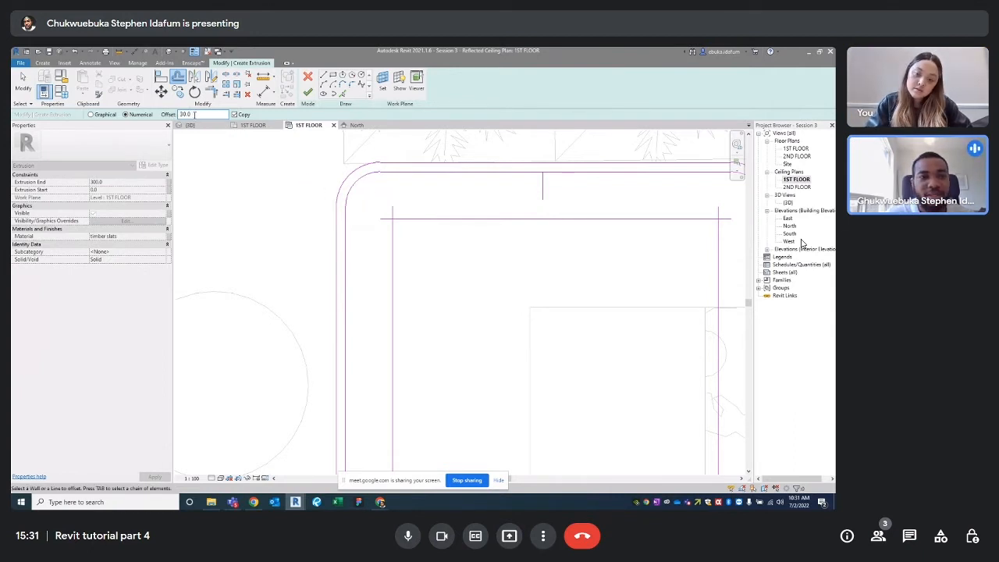
pyautogui.moveTo(194, 114); pyautogui.dragTo(168, 115)
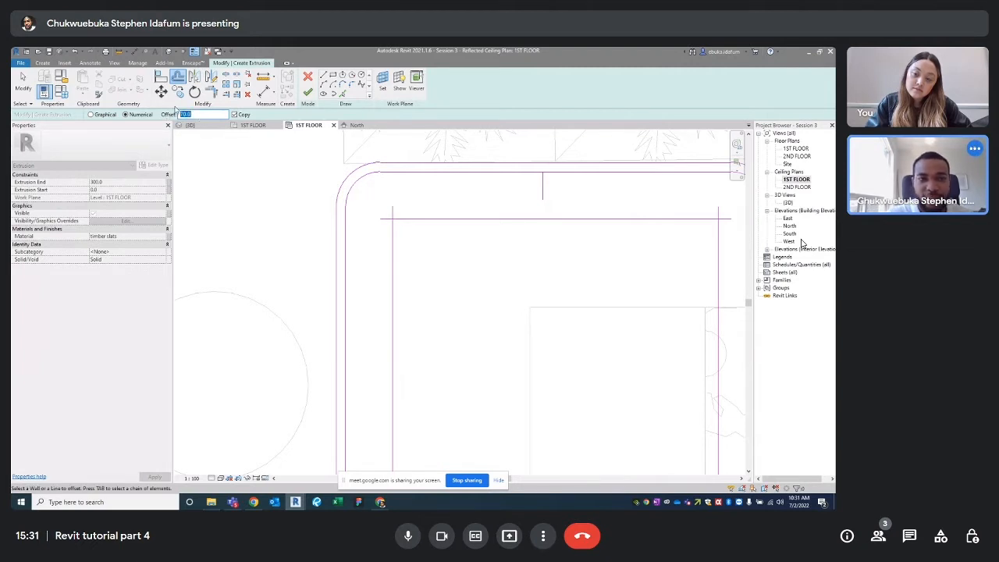
pyautogui.write('50')
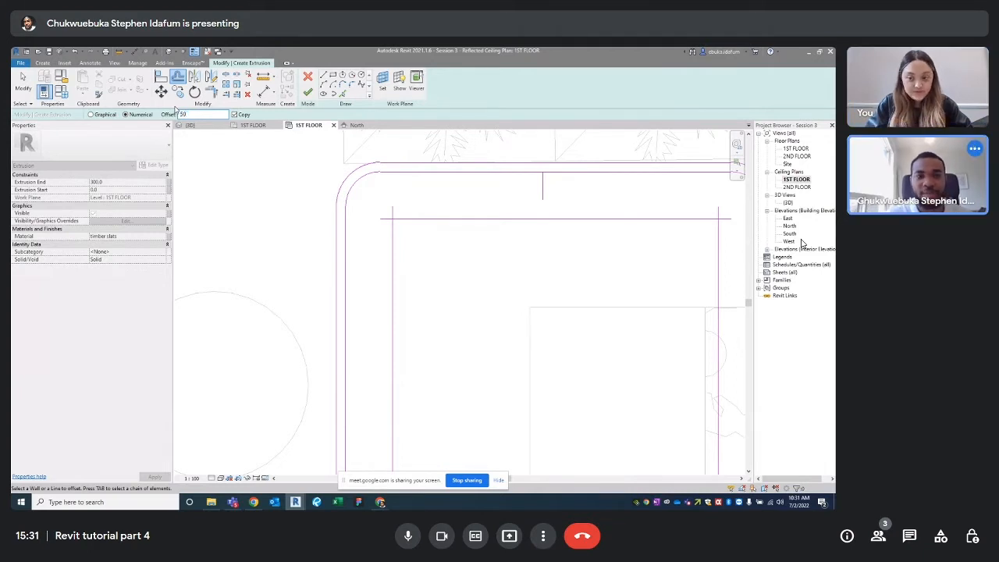
pyautogui.scroll(-3, 508, 261)
pyautogui.scroll(3, 586, 268)
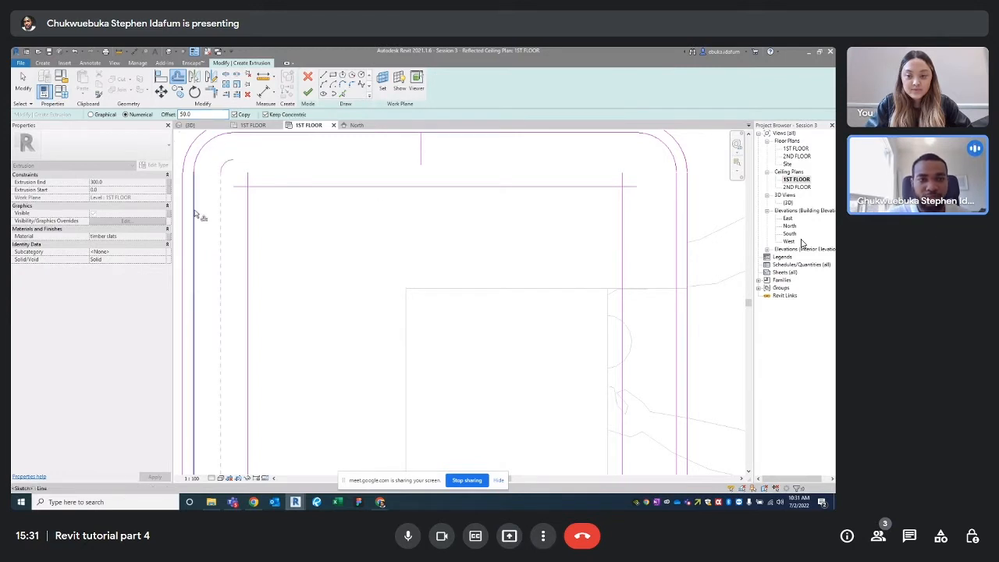
pyautogui.scroll(-3, 200, 219)
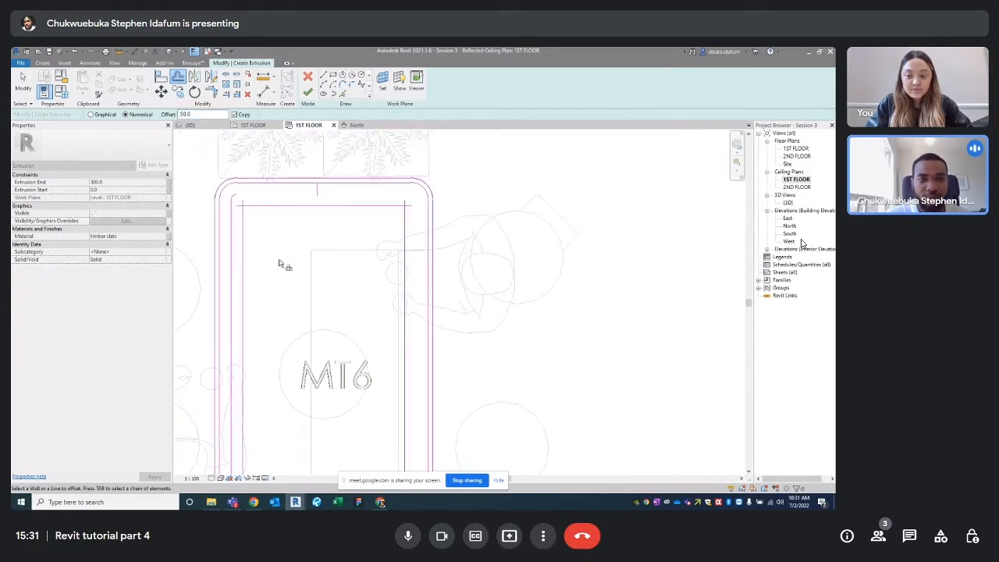
pyautogui.moveTo(281, 263); pyautogui.dragTo(307, 238, button='middle')
# Delete the stray corner sketch lines and the short vertical line at the top
pyautogui.press('Escape')
pyautogui.press('Escape')
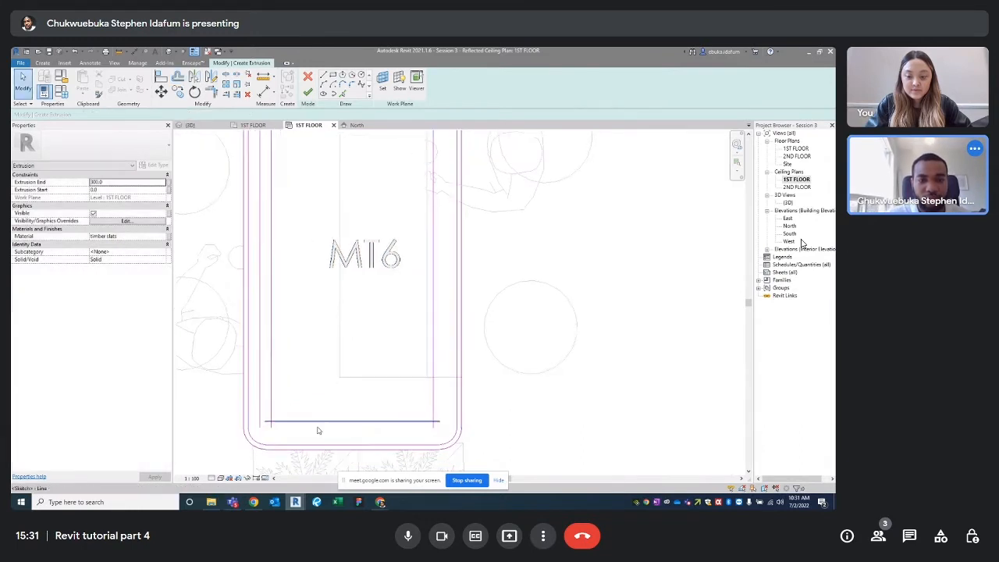
pyautogui.scroll(3, 440, 441)
pyautogui.moveTo(440, 439); pyautogui.dragTo(437, 401)
pyautogui.scroll(-2, 484, 406)
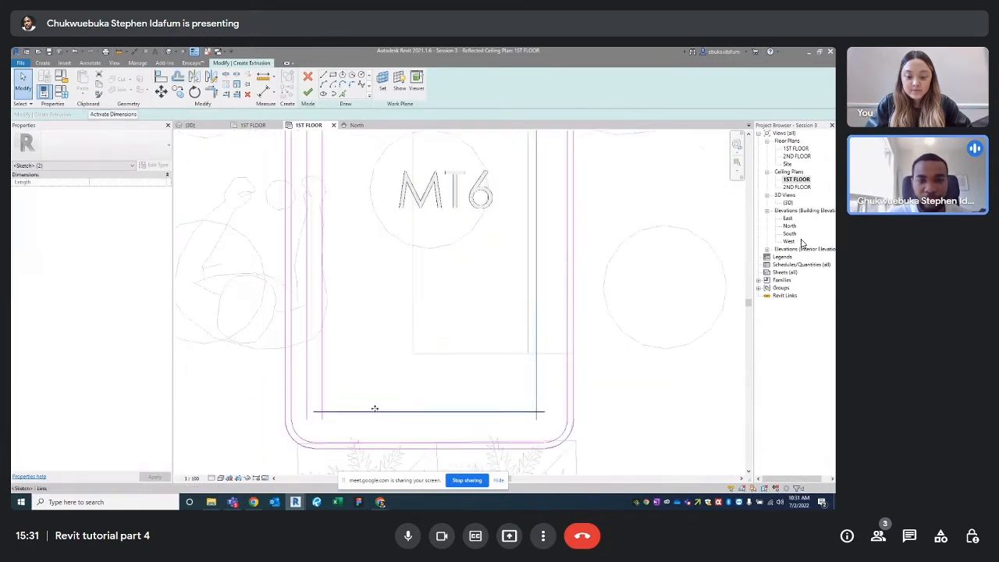
pyautogui.keyDown('ctrl'); pyautogui.click(322, 388); pyautogui.keyUp('ctrl')
pyautogui.scroll(-2, 321, 388)
pyautogui.scroll(3, 421, 210)
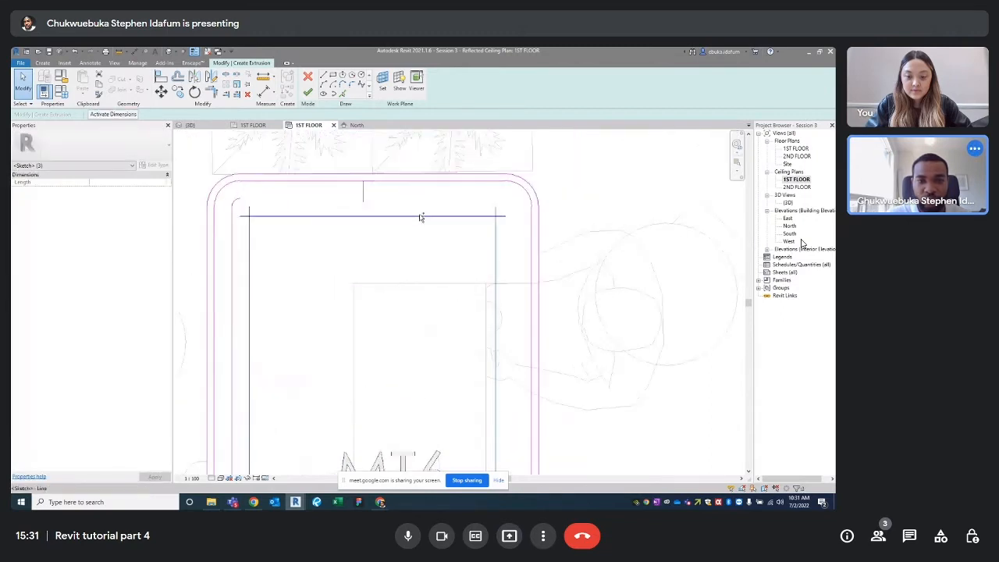
pyautogui.press('Delete')
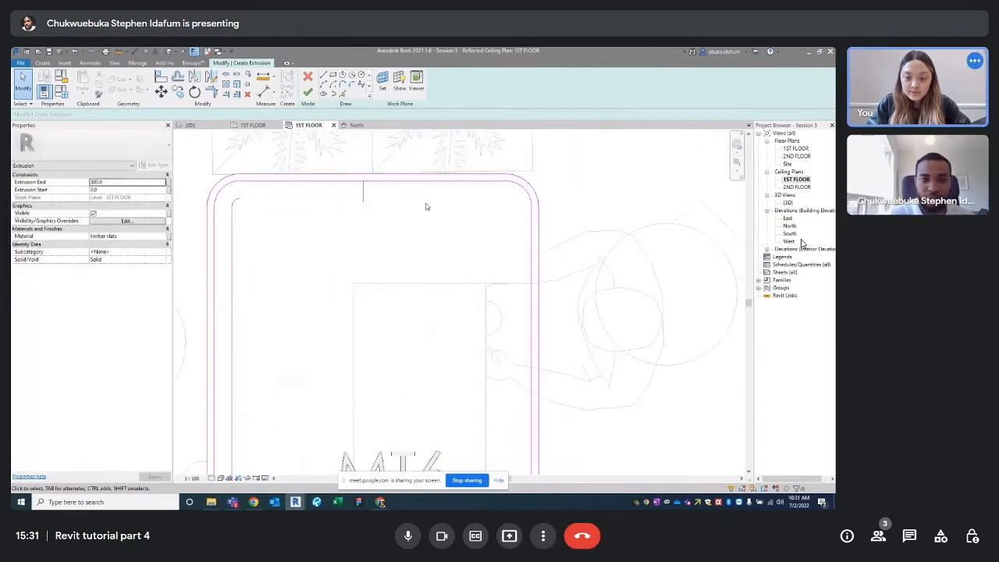
pyautogui.click(364, 198)
pyautogui.press('Delete')
pyautogui.scroll(3, 383, 250)
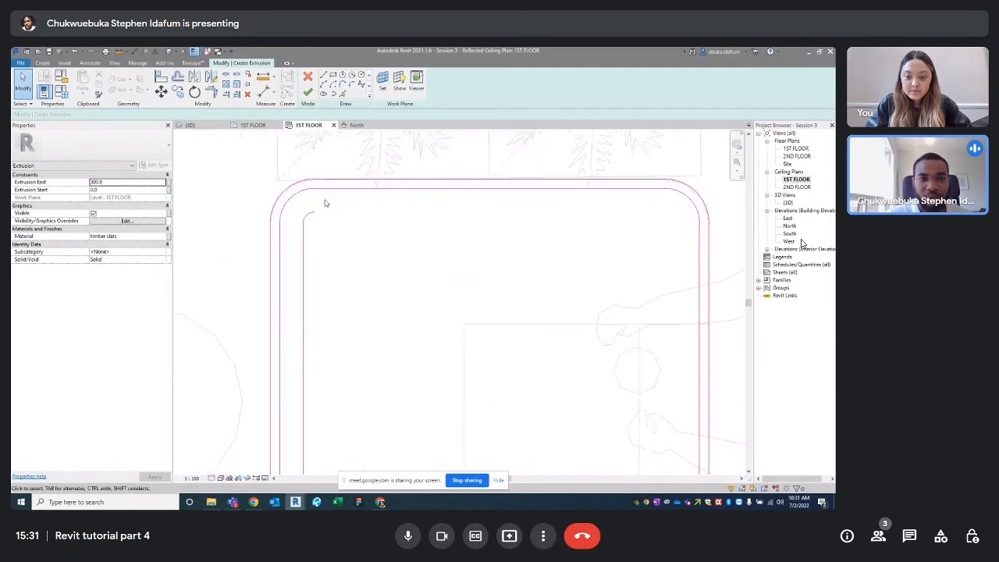
# Offset the outline's top and right edges 50 inward into new lines
pyautogui.press('l')
pyautogui.press('i')
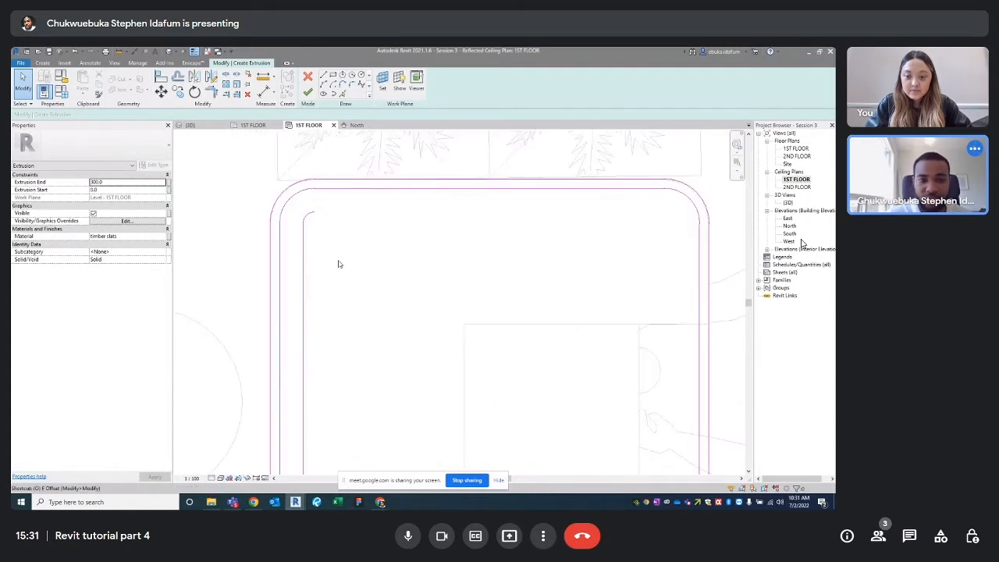
pyautogui.click(370, 191)
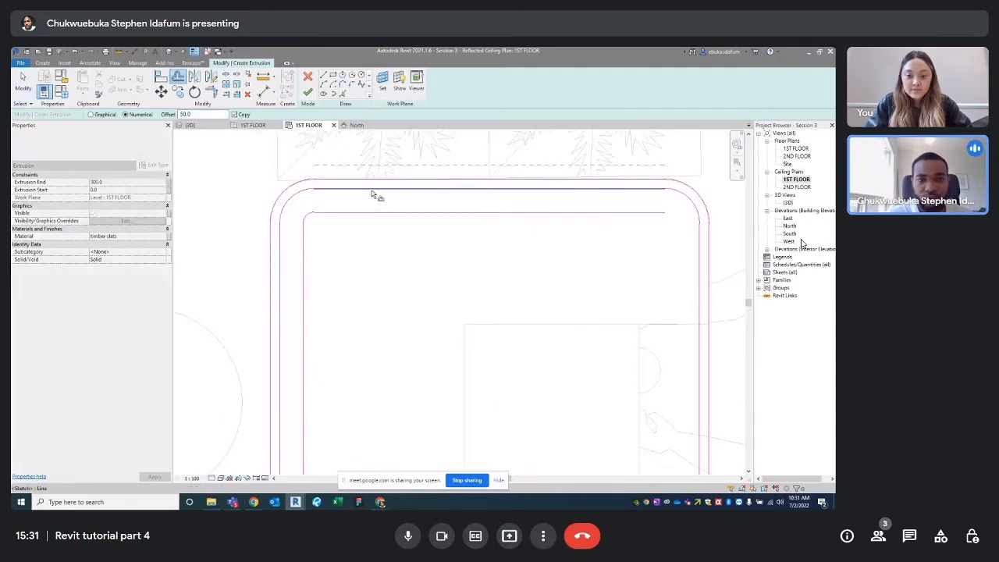
pyautogui.scroll(3, 465, 236)
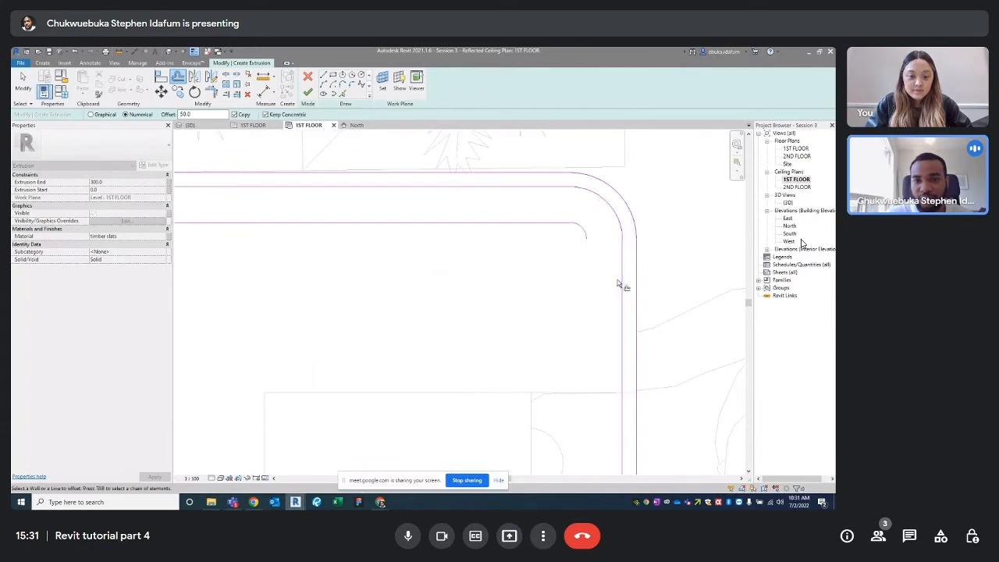
pyautogui.click(618, 284)
pyautogui.scroll(-5, 555, 317)
pyautogui.scroll(4, 448, 281)
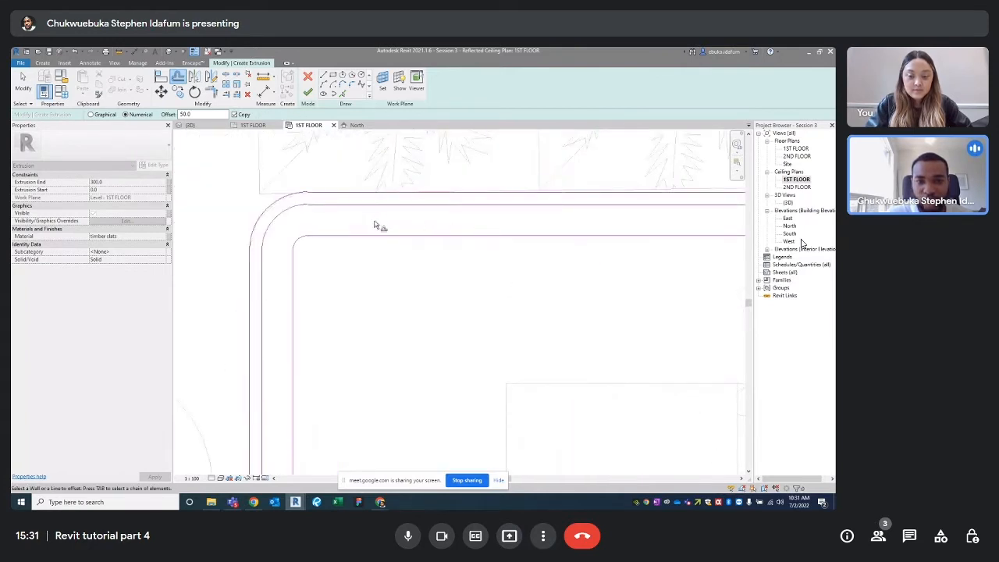
pyautogui.scroll(-3, 479, 323)
pyautogui.scroll(4, 508, 363)
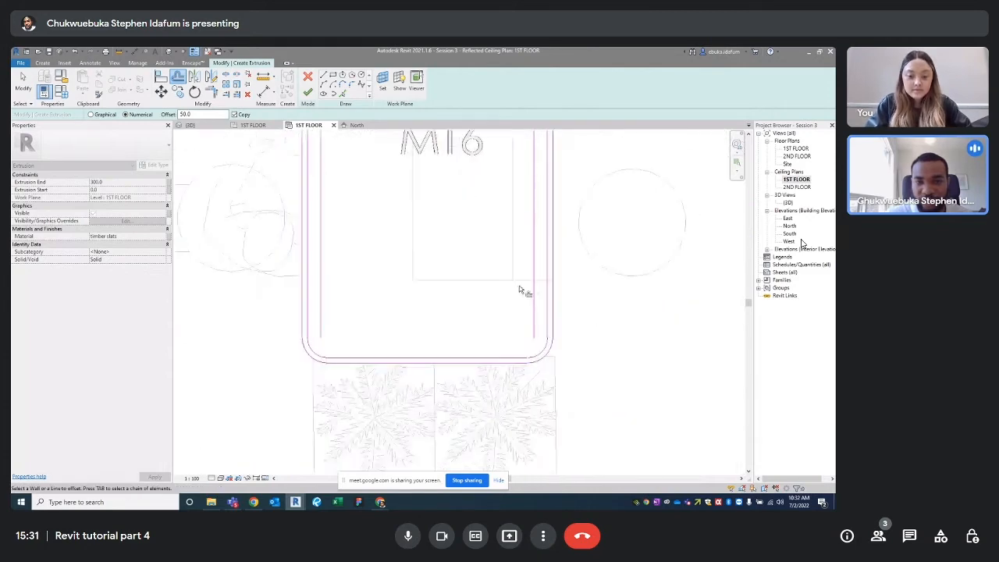
pyautogui.scroll(3, 521, 290)
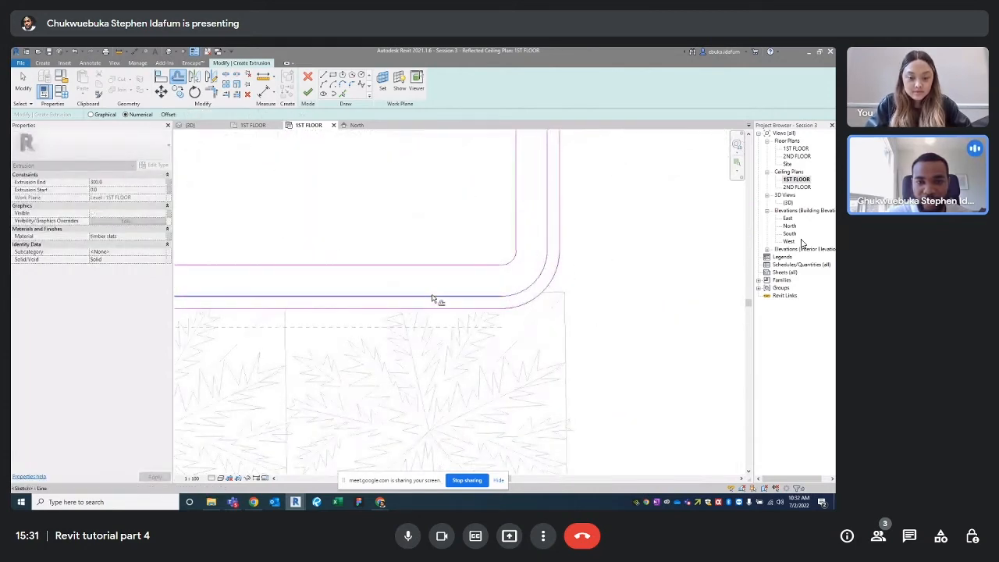
pyautogui.scroll(-3, 452, 302)
pyautogui.scroll(-3, 364, 288)
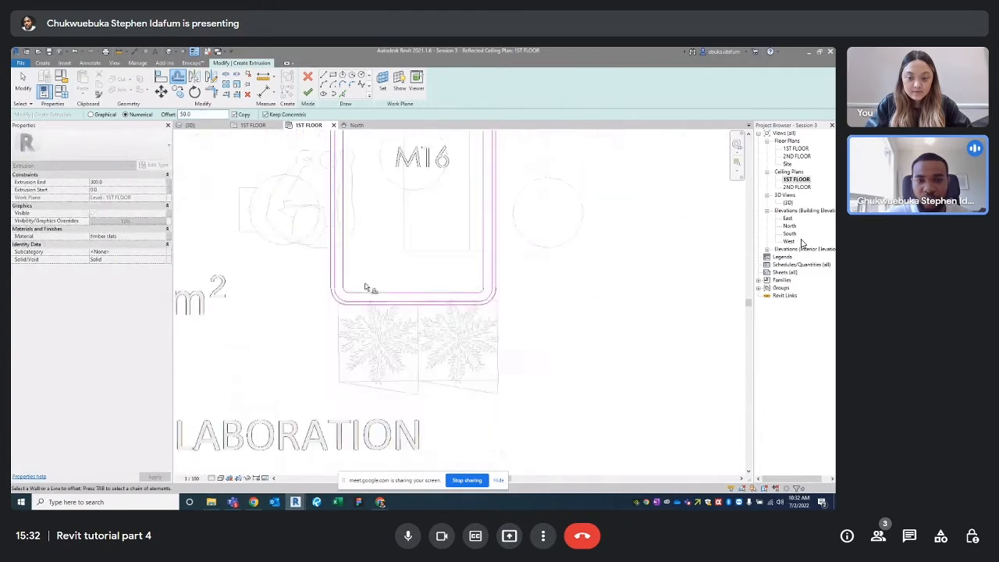
pyautogui.scroll(2, 364, 156)
pyautogui.scroll(3, 339, 223)
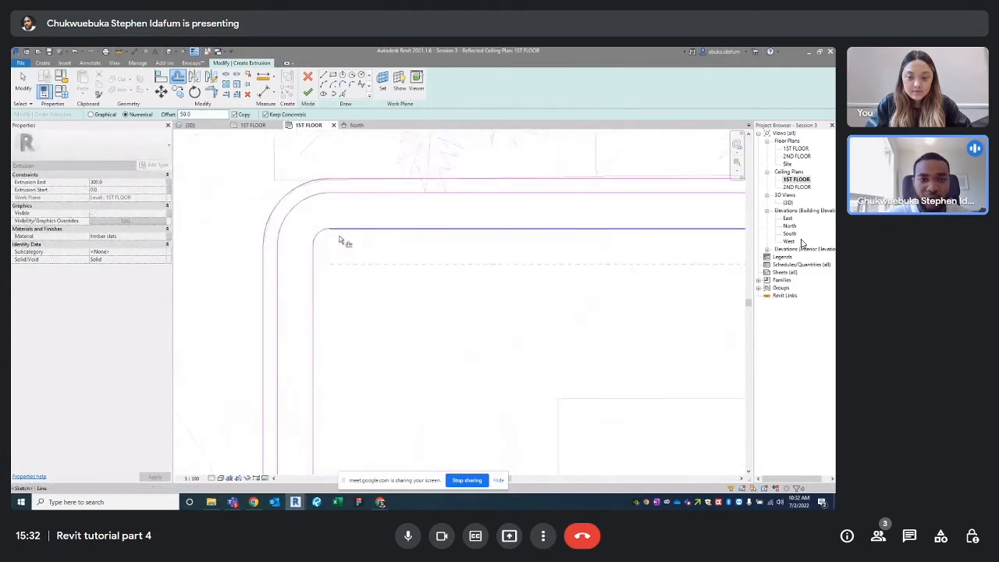
# Offset the top line a further 20 inward to form the inner ring profile
pyautogui.doubleClick(185, 114)
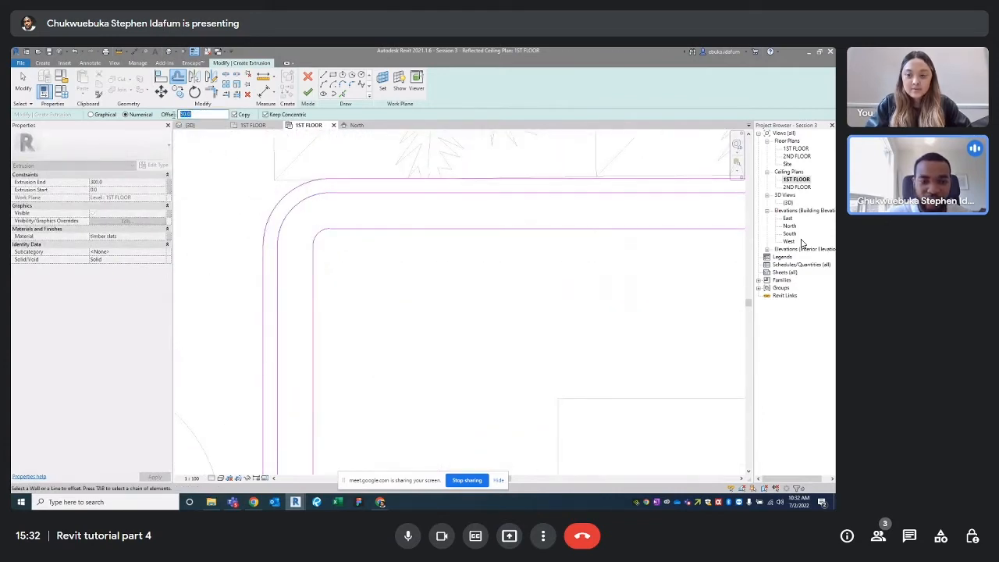
pyautogui.write('20')
pyautogui.press('Return')
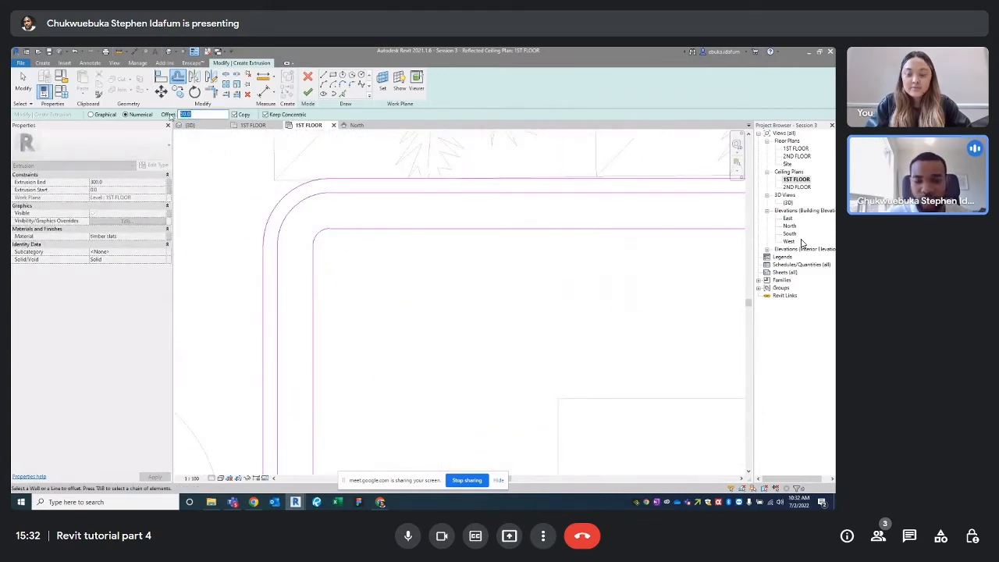
pyautogui.click(341, 232)
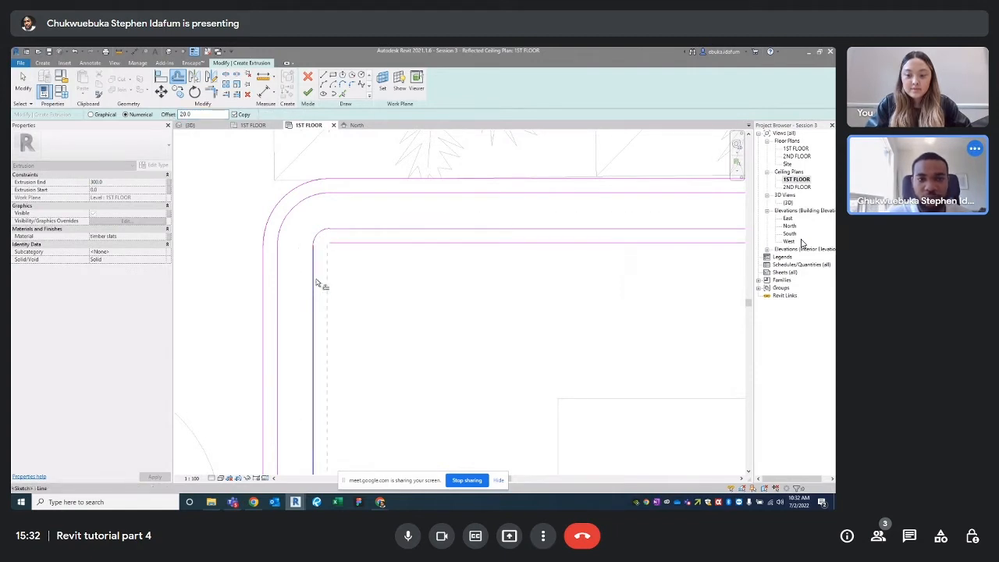
pyautogui.scroll(-4, 320, 281)
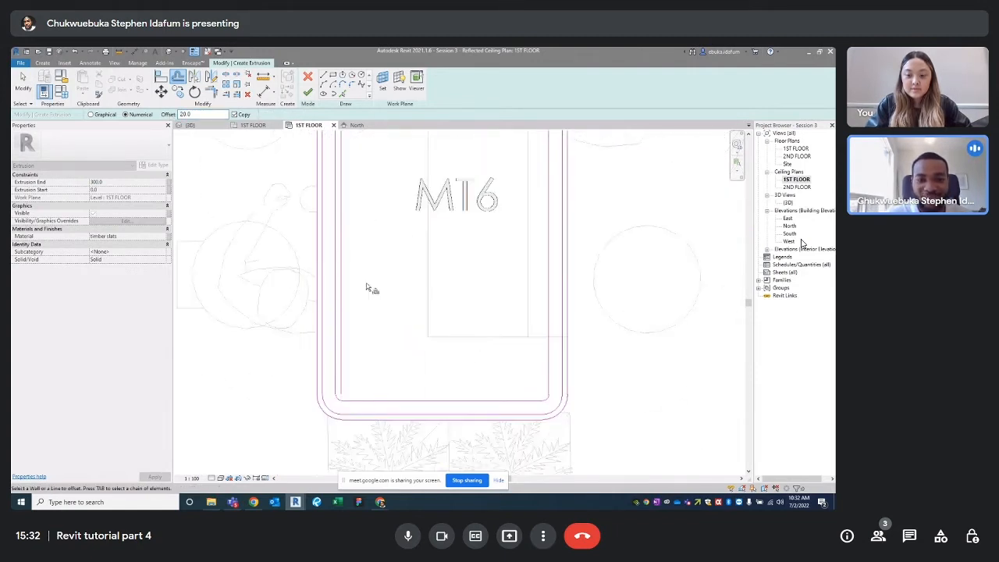
pyautogui.scroll(3, 357, 404)
pyautogui.scroll(-3, 395, 390)
pyautogui.scroll(3, 461, 375)
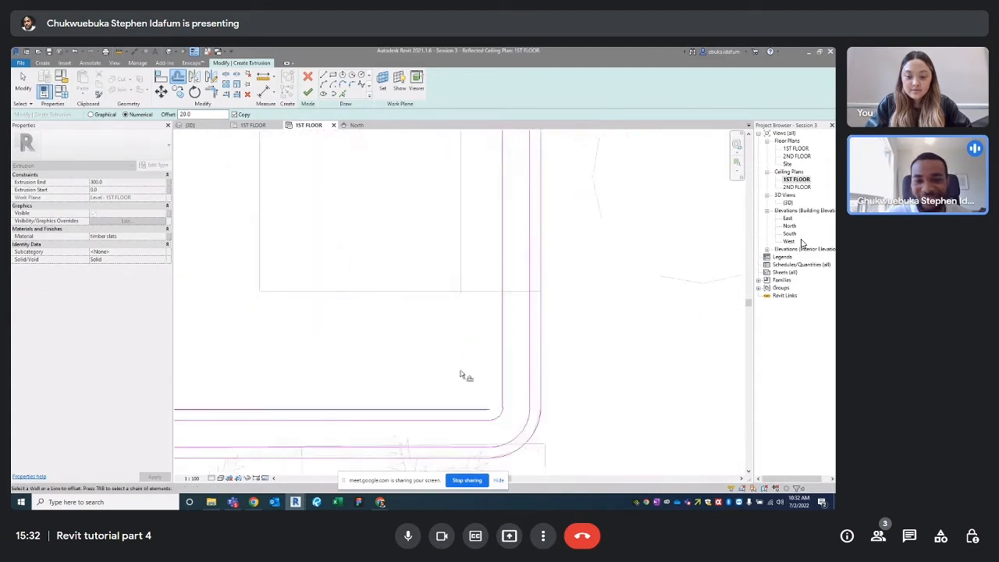
pyautogui.scroll(-2, 461, 376)
pyautogui.scroll(-3, 484, 368)
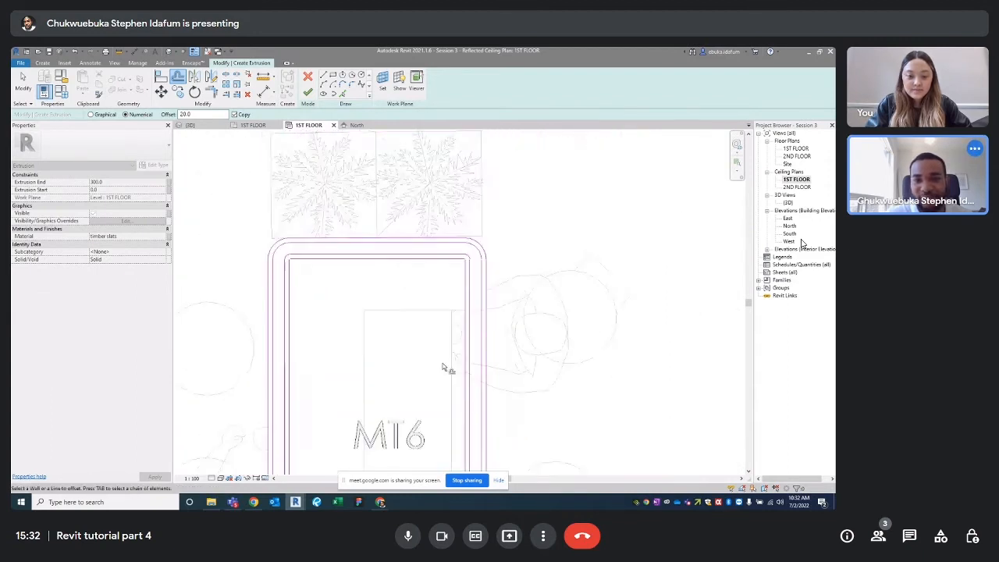
pyautogui.scroll(2, 452, 328)
pyautogui.press('Escape')
pyautogui.press('Escape')
pyautogui.scroll(2, 461, 270)
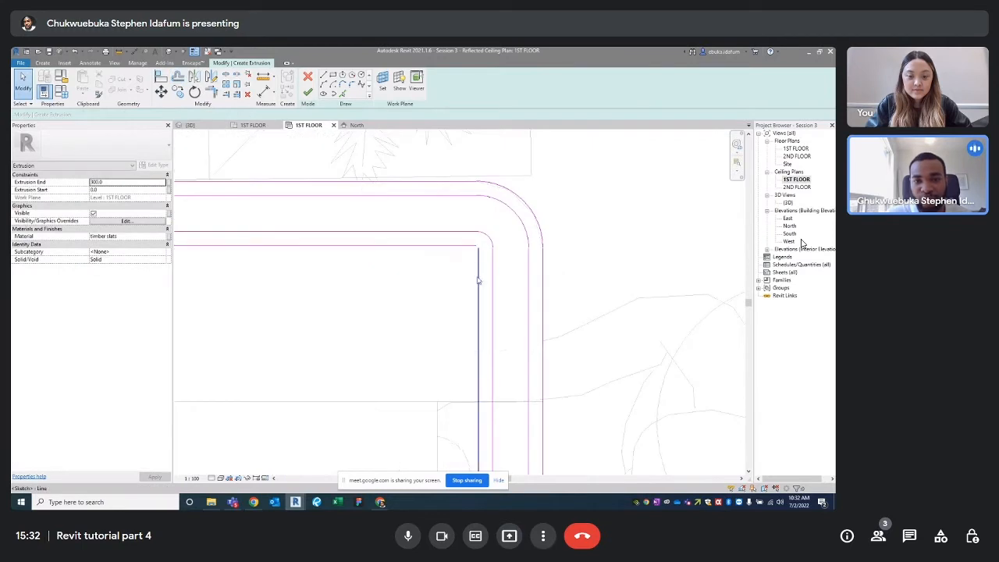
pyautogui.press('t')
pyautogui.press('r')
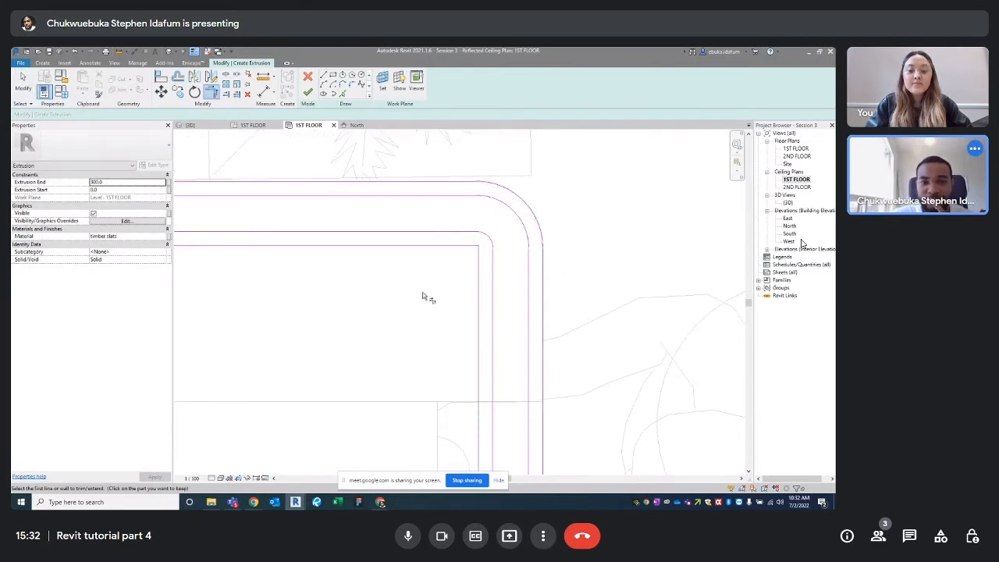
pyautogui.scroll(-3, 475, 319)
pyautogui.scroll(5, 336, 304)
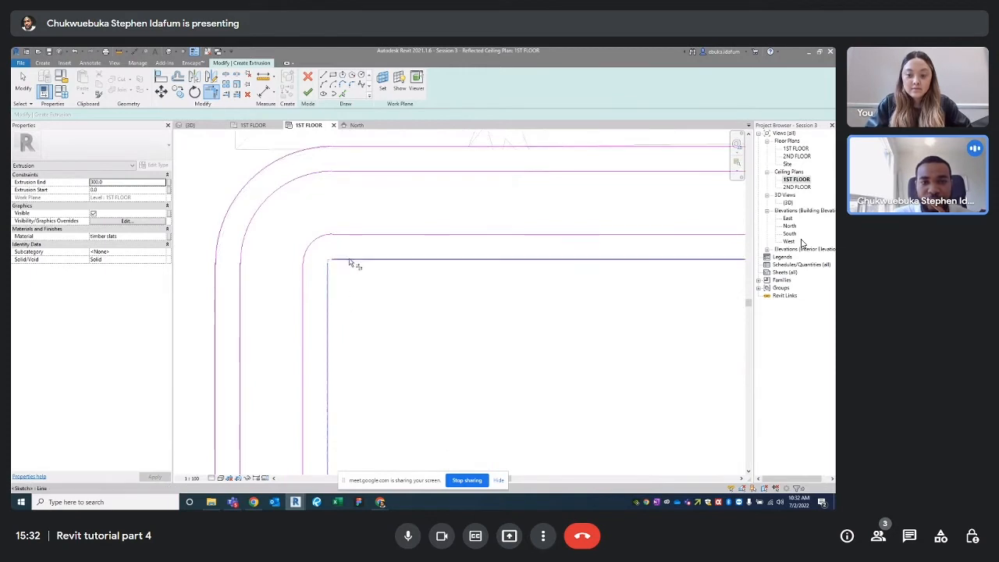
pyautogui.moveTo(352, 268); pyautogui.dragTo(377, 226, button='middle')
pyautogui.scroll(6, 346, 342)
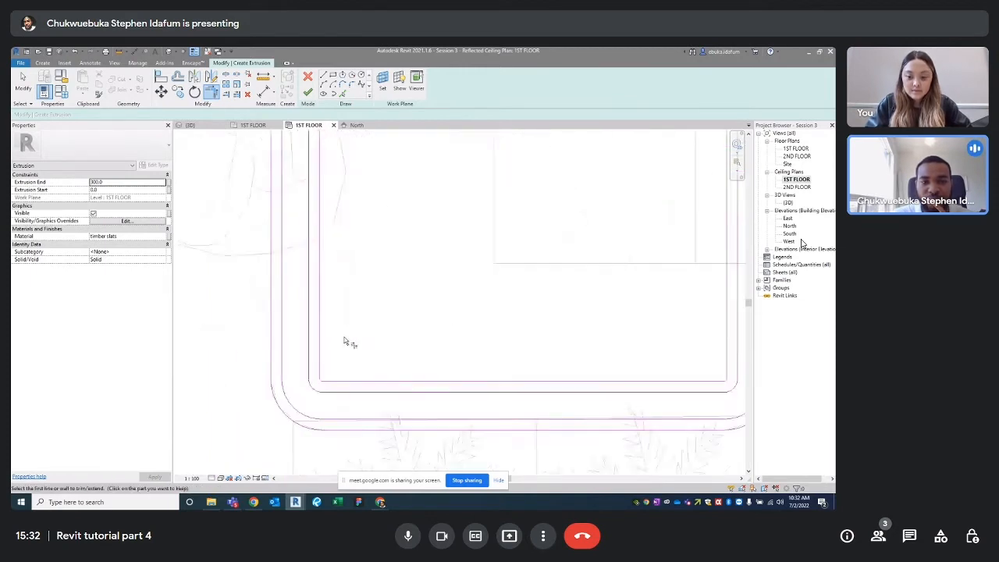
pyautogui.scroll(-4, 332, 406)
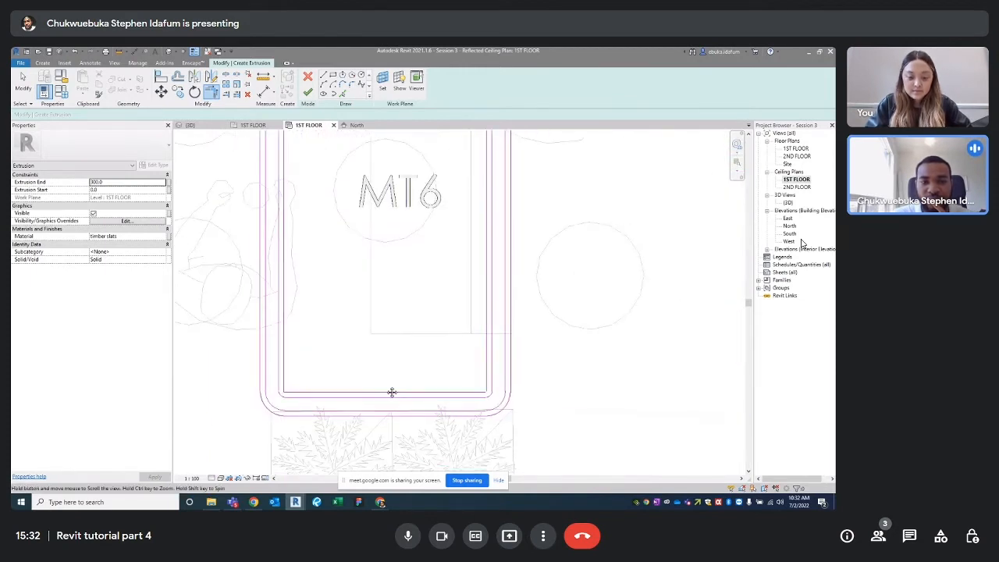
pyautogui.scroll(4, 542, 412)
pyautogui.press('t')
pyautogui.press('r')
pyautogui.scroll(-5, 536, 395)
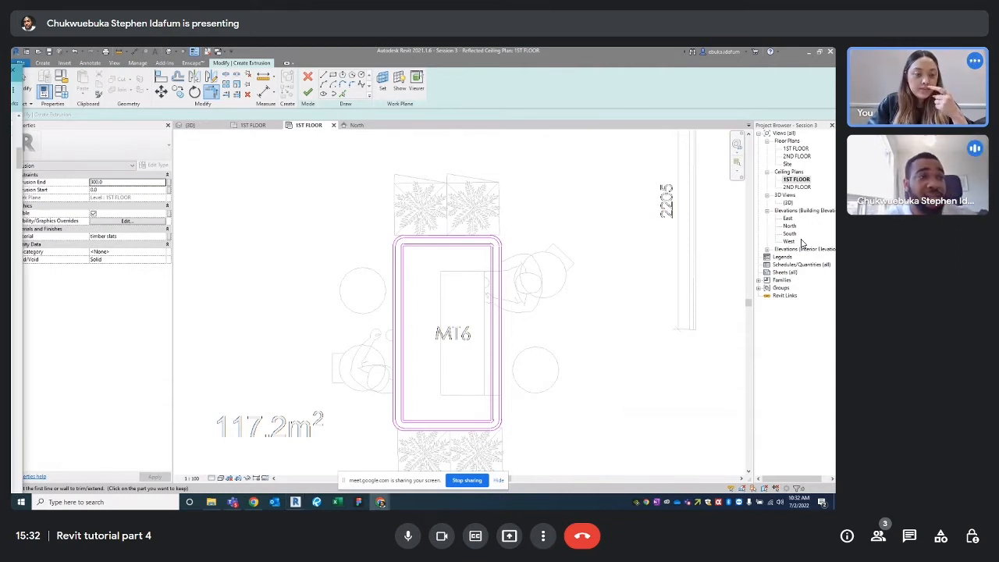
pyautogui.click(380, 502)
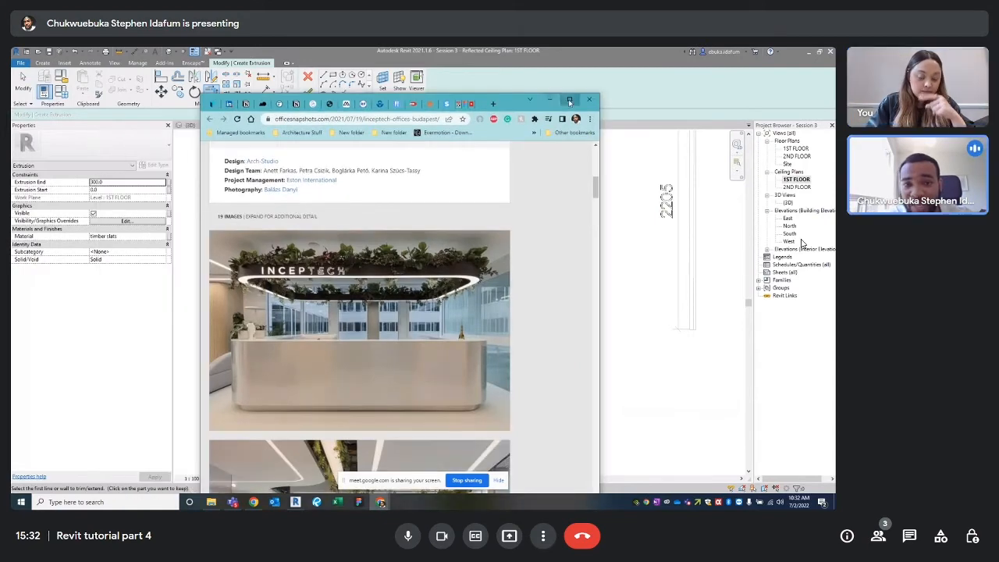
pyautogui.click(569, 99)
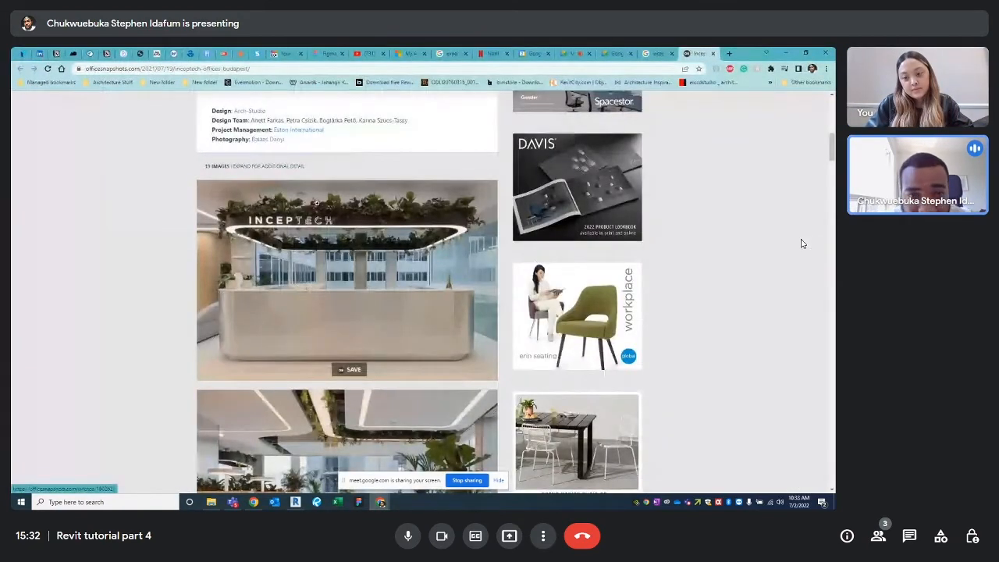
pyautogui.click(317, 204)
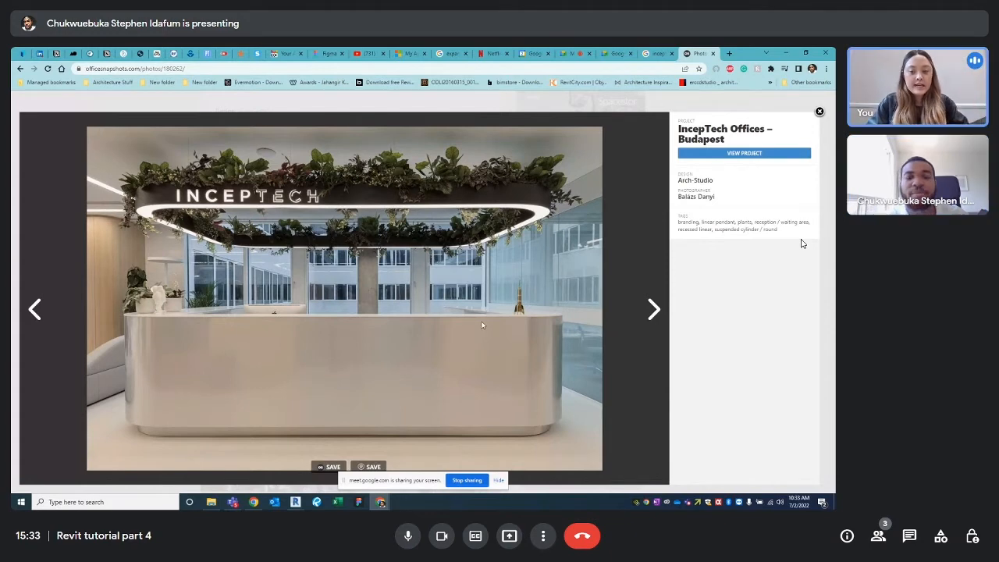
pyautogui.click(786, 53)
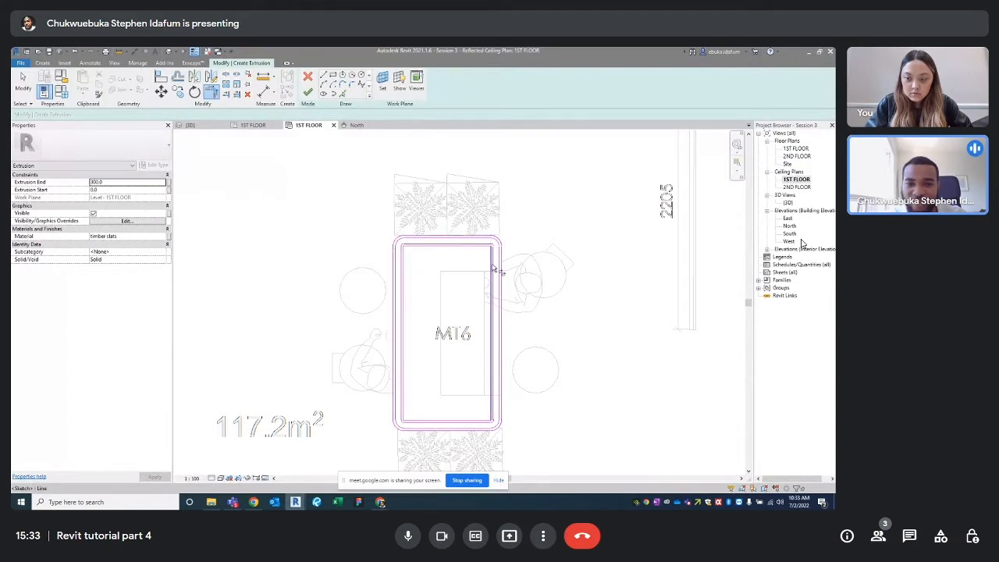
pyautogui.press('t')
pyautogui.press('r')
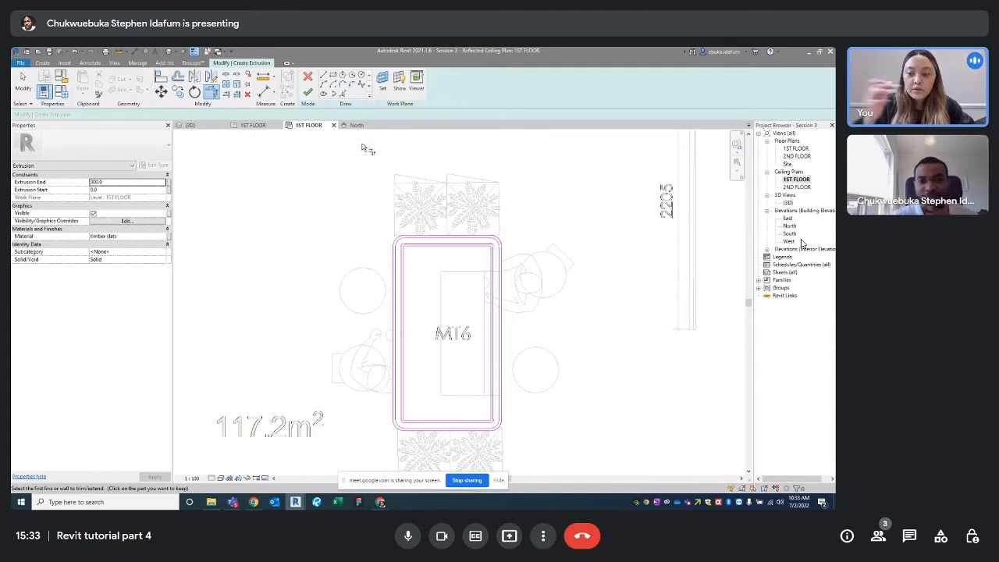
pyautogui.scroll(3, 496, 246)
pyautogui.scroll(-2, 501, 240)
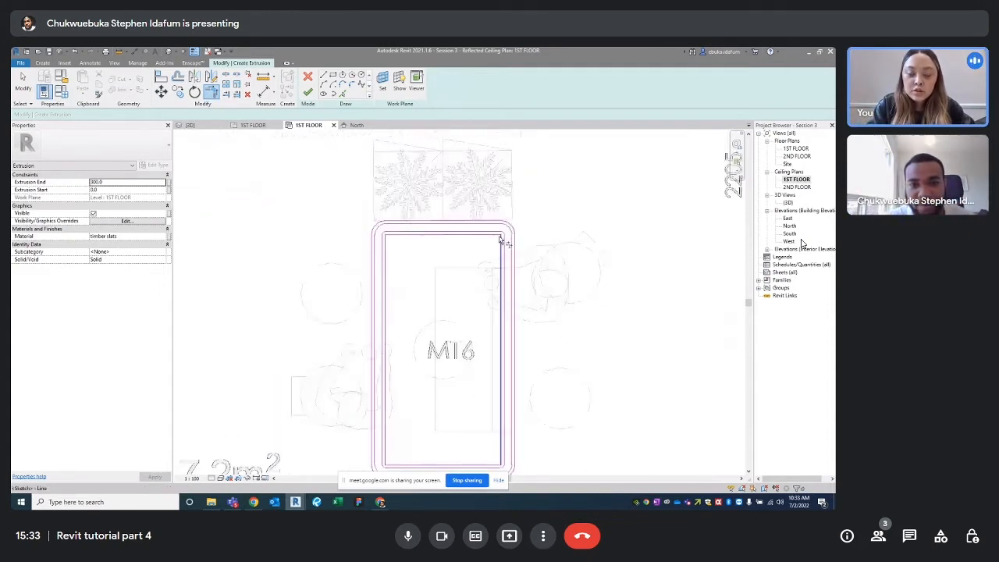
pyautogui.scroll(-1, 492, 254)
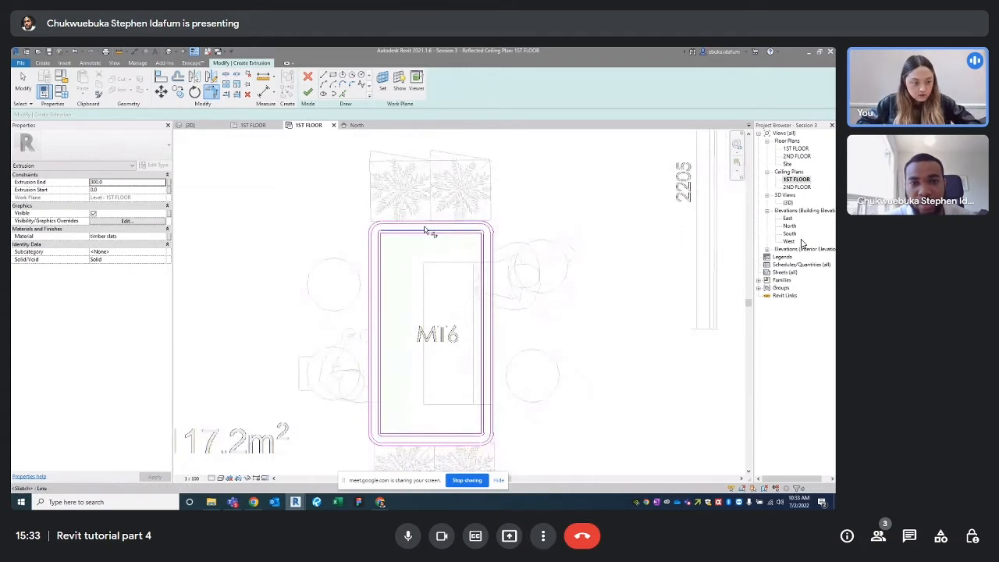
pyautogui.press('t')
pyautogui.press('r')
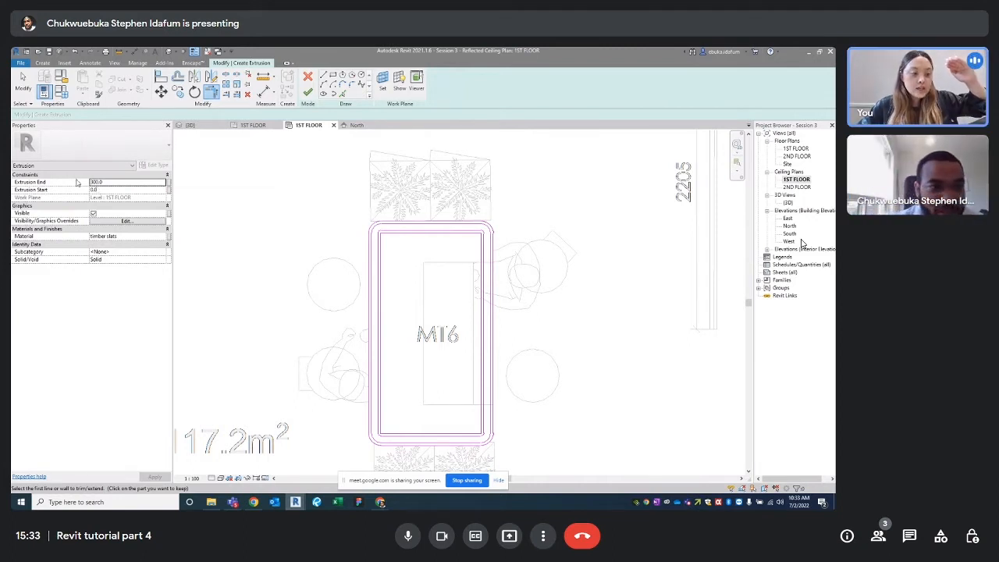
# Begin editing Extrusion Start, collapse property groups, and recentre the rectangle sketch
pyautogui.click(85, 191)
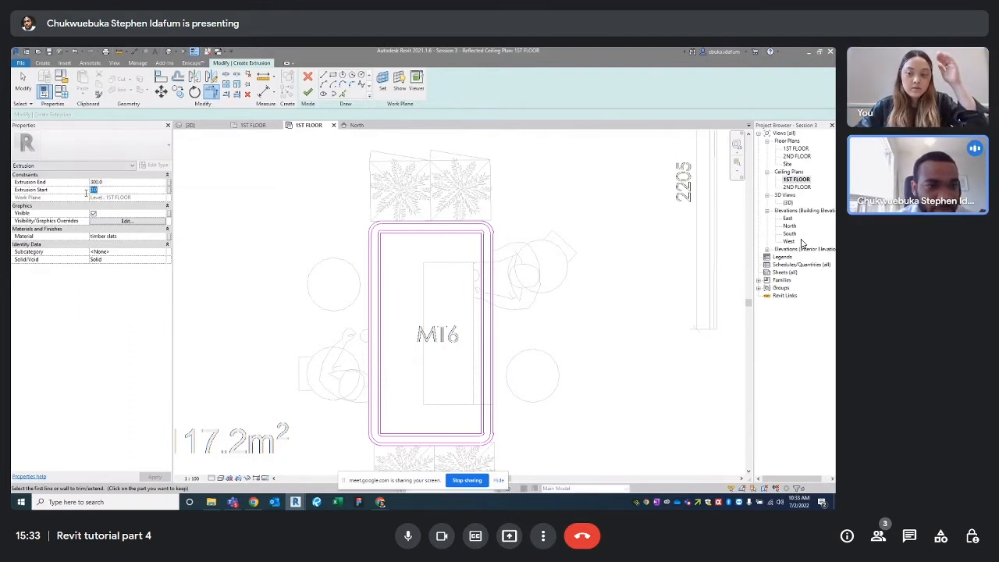
pyautogui.write('-6')
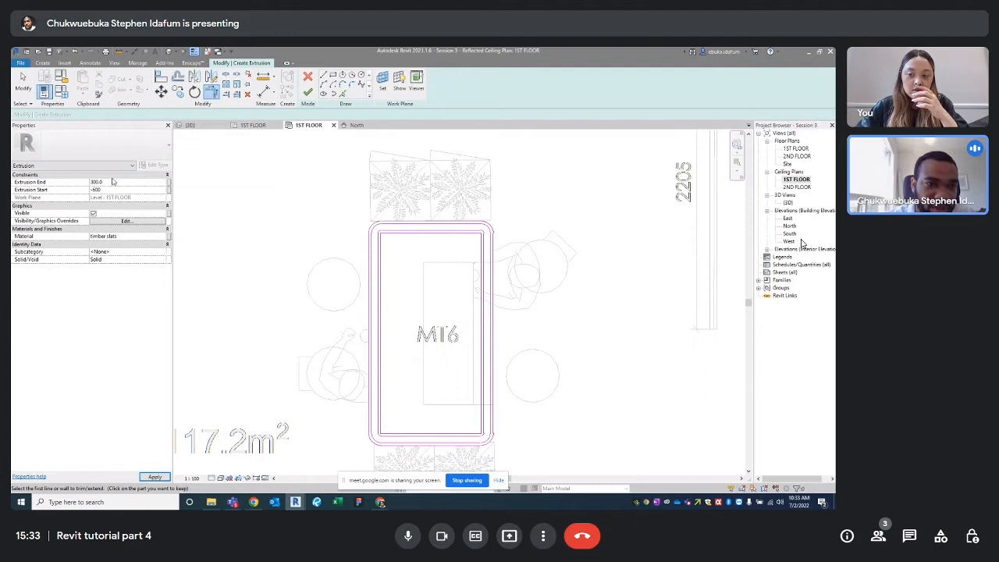
pyautogui.click(166, 175)
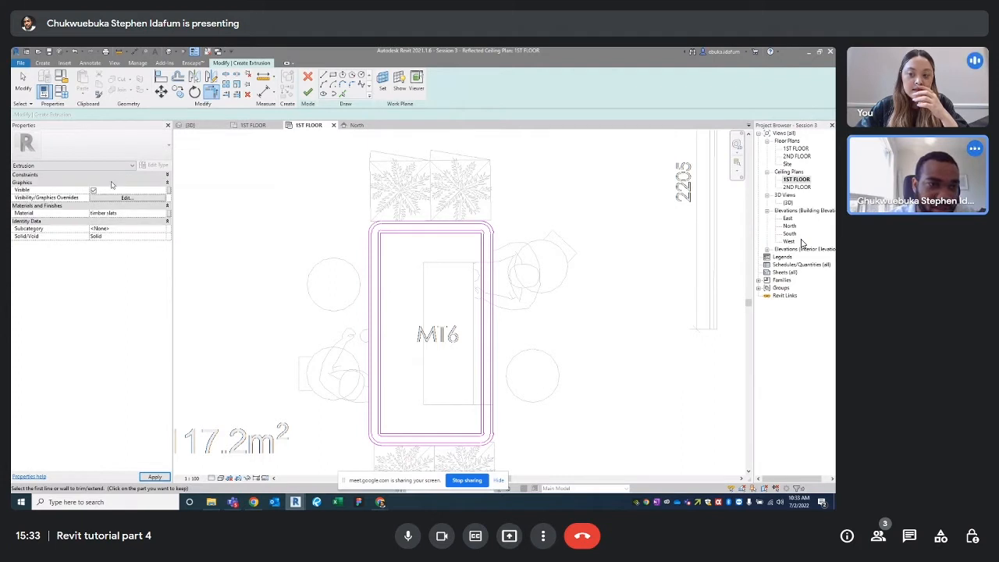
pyautogui.click(167, 181)
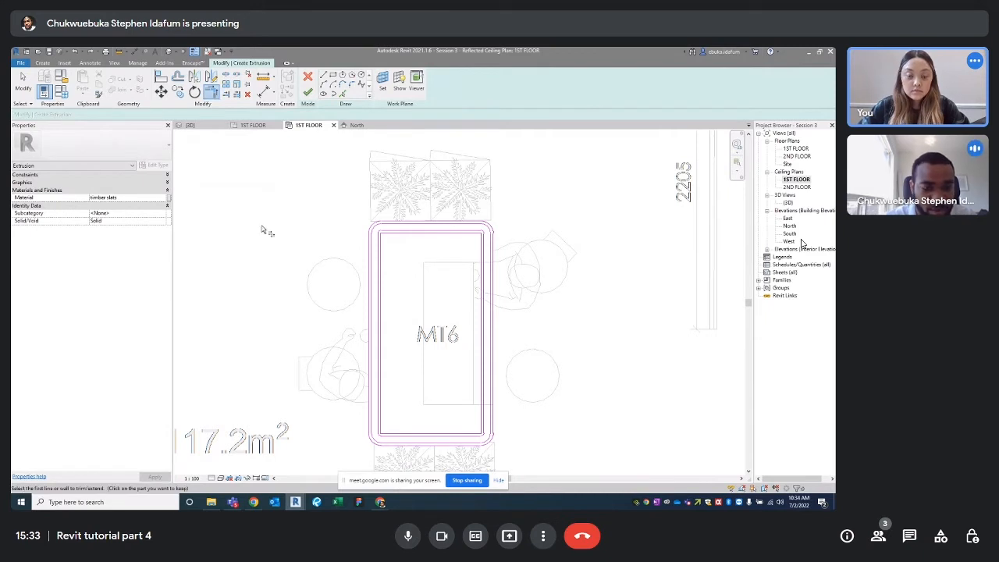
pyautogui.scroll(5, 263, 229)
pyautogui.press('Escape')
pyautogui.scroll(-5, 314, 241)
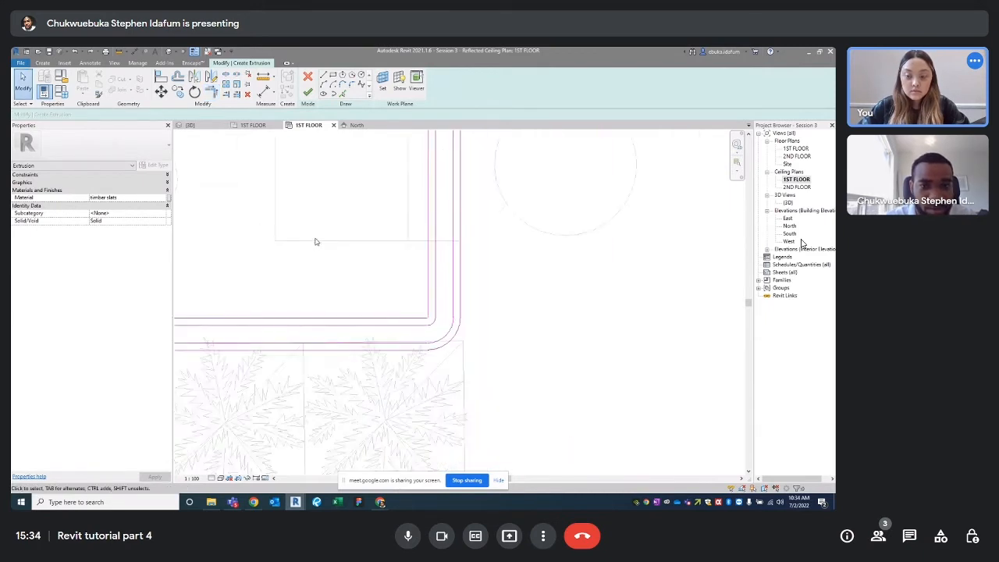
pyautogui.press('t')
pyautogui.press('r')
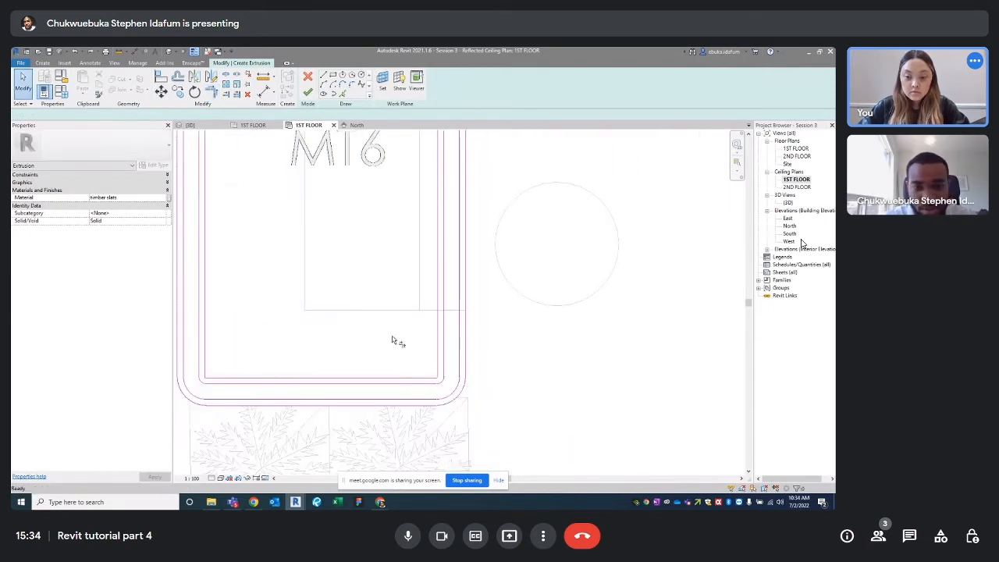
pyautogui.scroll(-3, 283, 373)
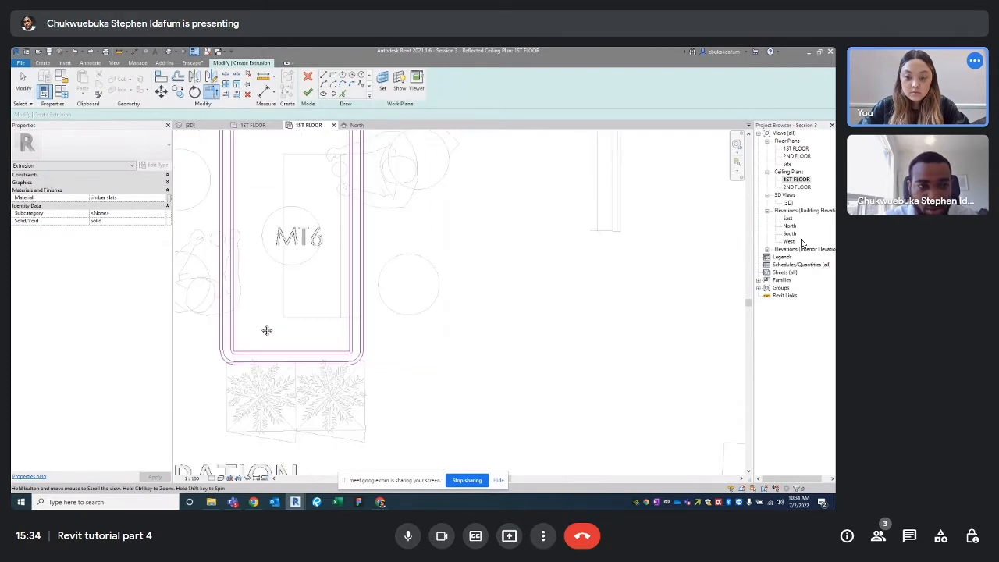
pyautogui.moveTo(268, 330); pyautogui.dragTo(297, 385, button='middle')
pyautogui.press('Escape')
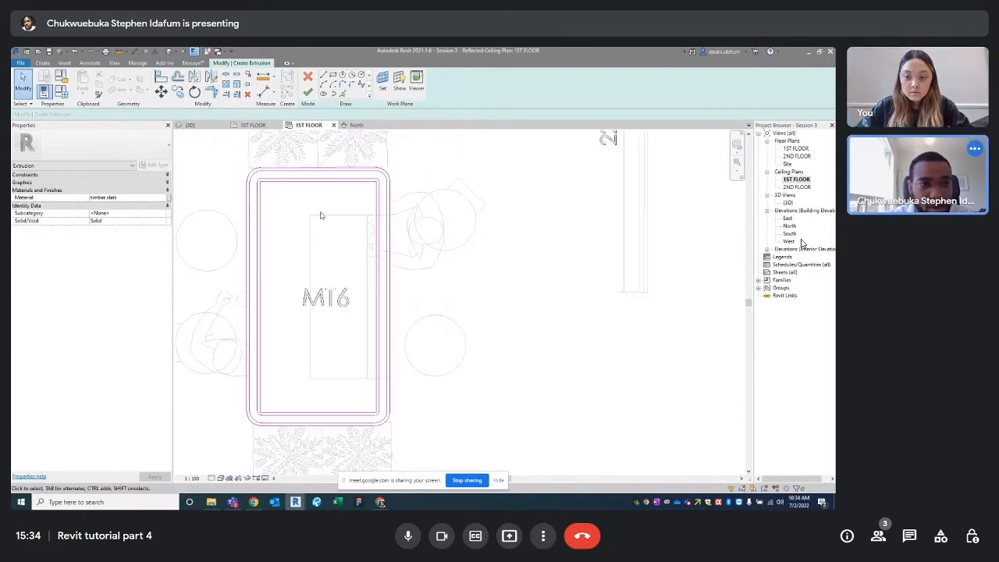
# Set Extrusion Start to -600 and Extrusion End to -800 in Properties
pyautogui.click(131, 167)
pyautogui.click(166, 175)
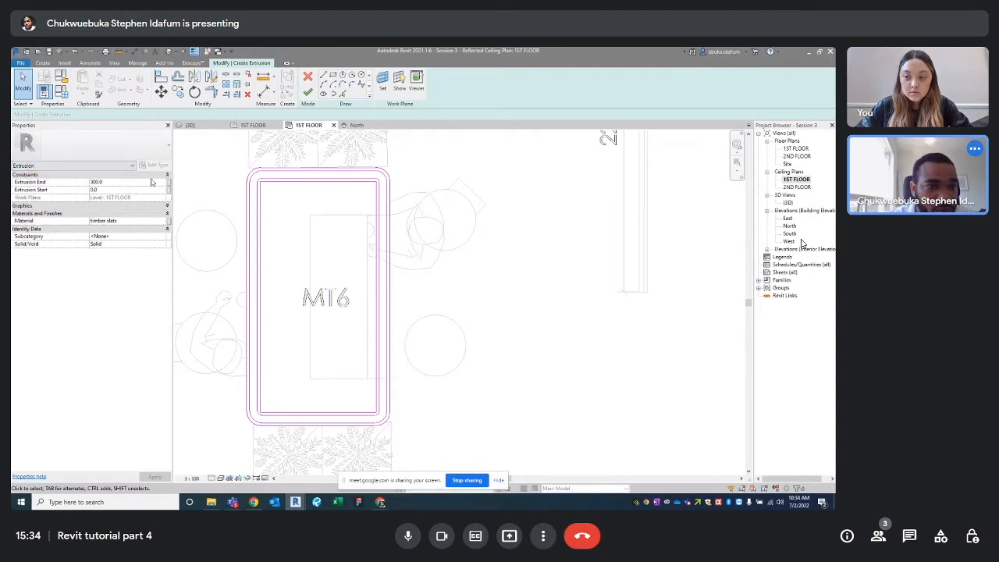
pyautogui.click(137, 176)
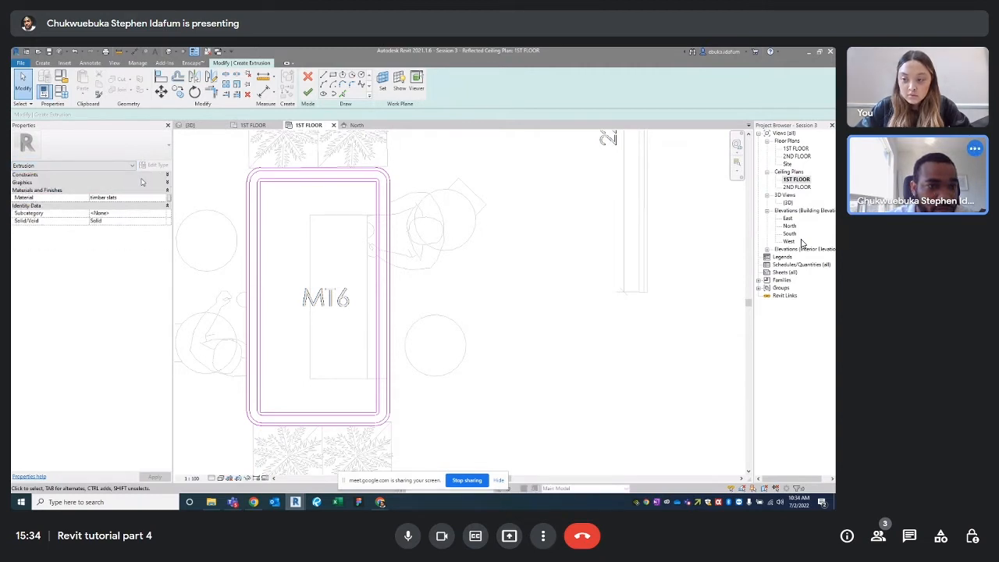
pyautogui.click(141, 177)
pyautogui.click(109, 189)
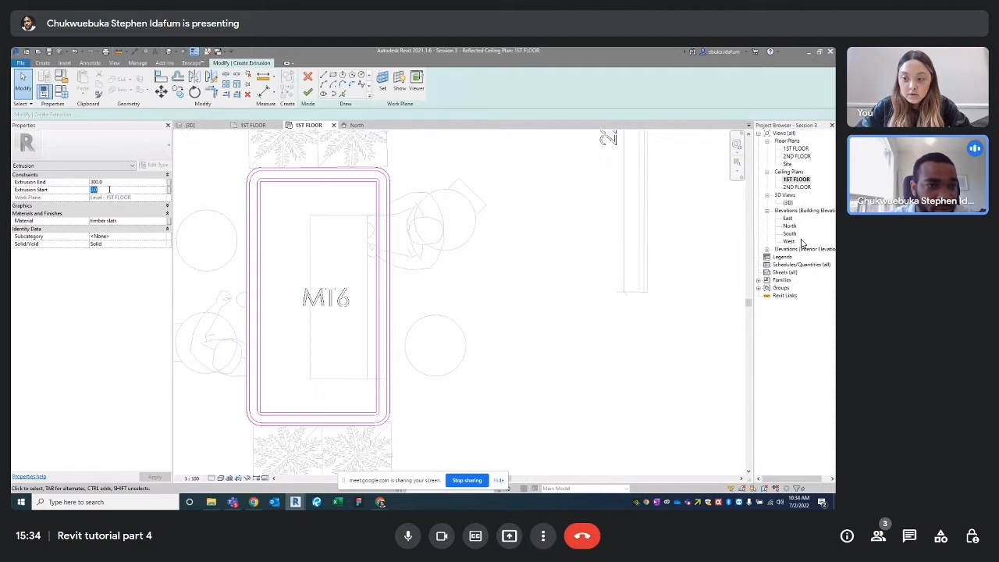
pyautogui.write('-')
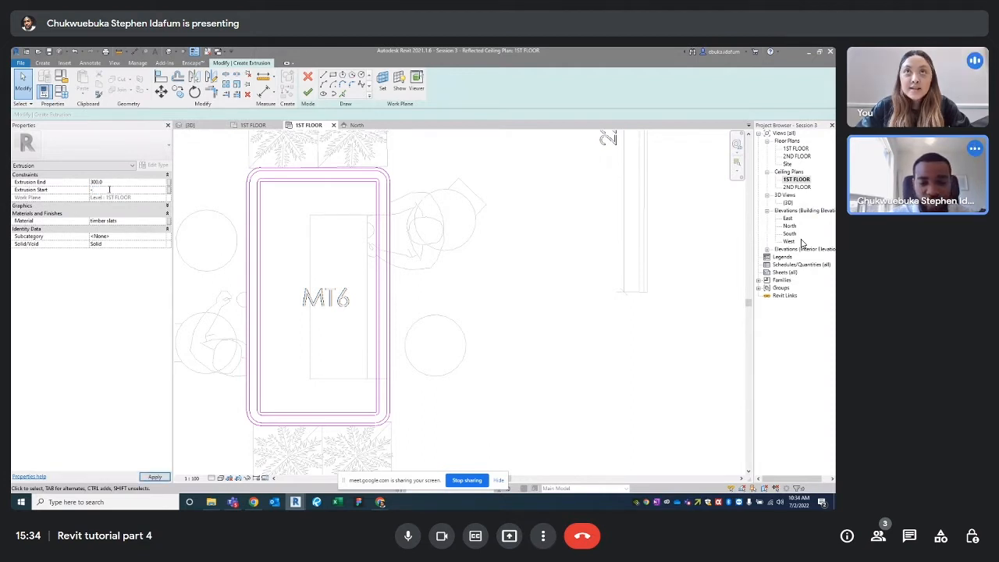
pyautogui.write('600.0')
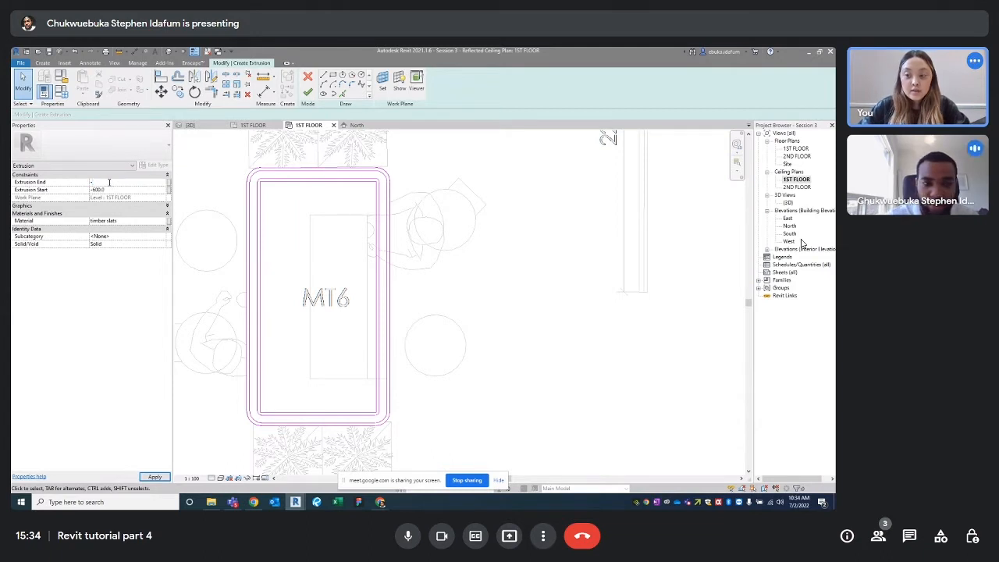
pyautogui.click(110, 183)
pyautogui.write('-800.0')
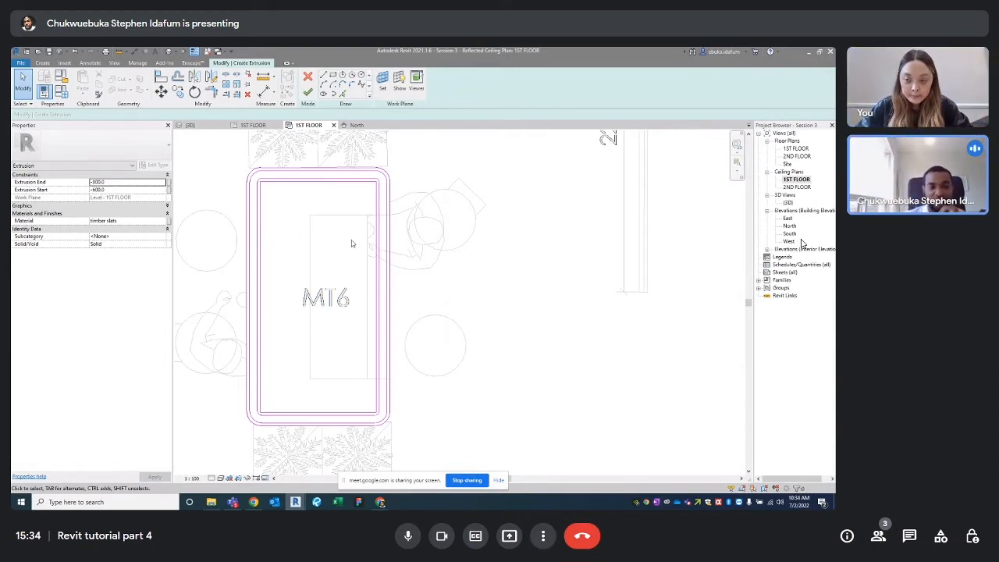
pyautogui.scroll(-1, 355, 251)
pyautogui.moveTo(357, 256); pyautogui.dragTo(365, 284, button='middle')
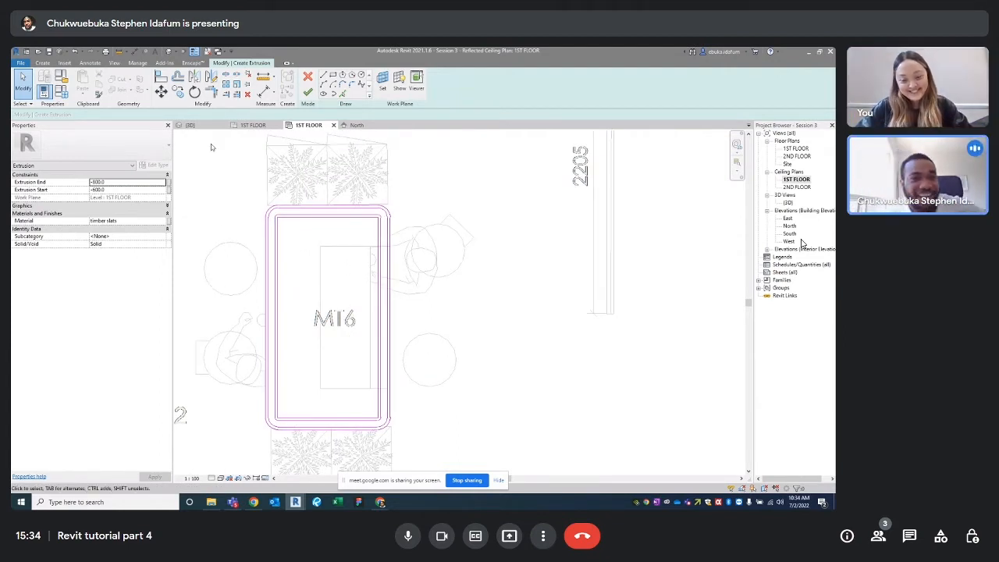
pyautogui.click(165, 222)
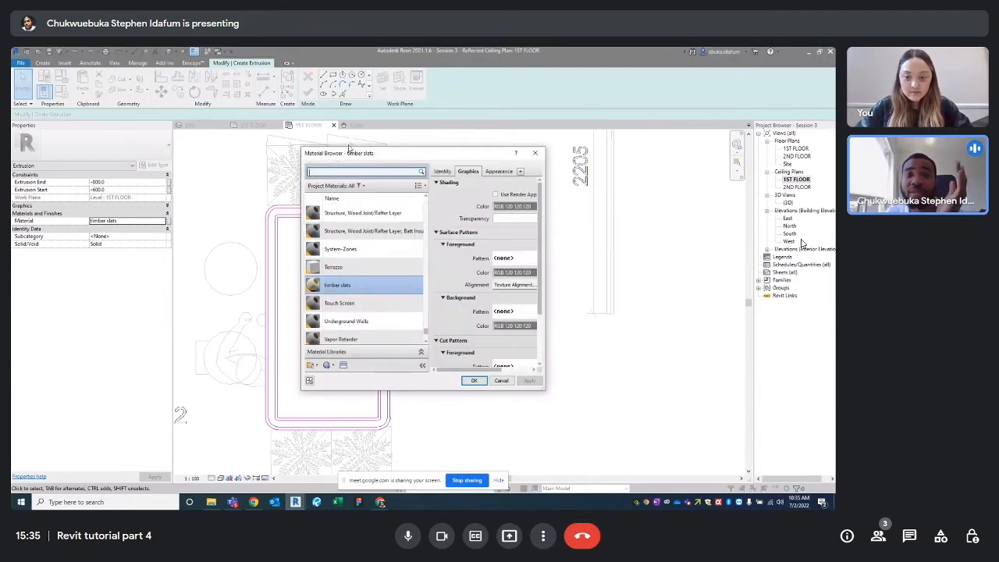
# Search 'MATTE B' and assign Metal - Paint Finish - Dark Gray, Matte 2 to the extrusion
pyautogui.scroll(-5, 403, 283)
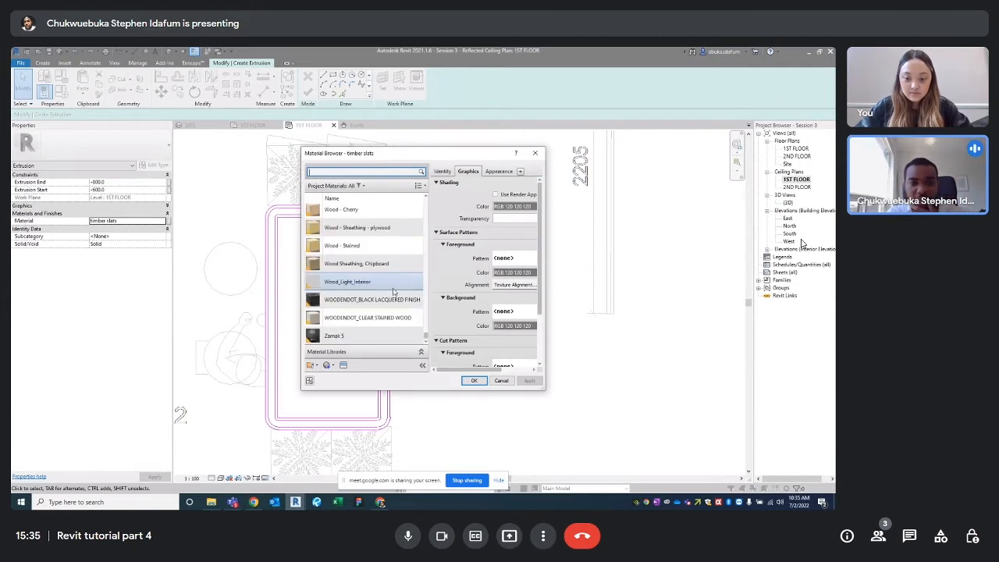
pyautogui.click(343, 365)
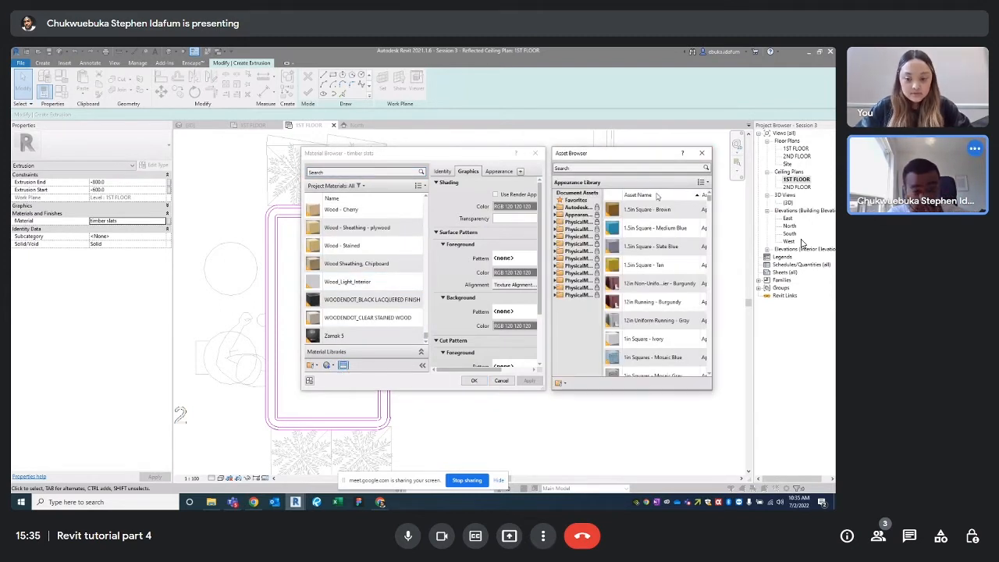
pyautogui.click(395, 172)
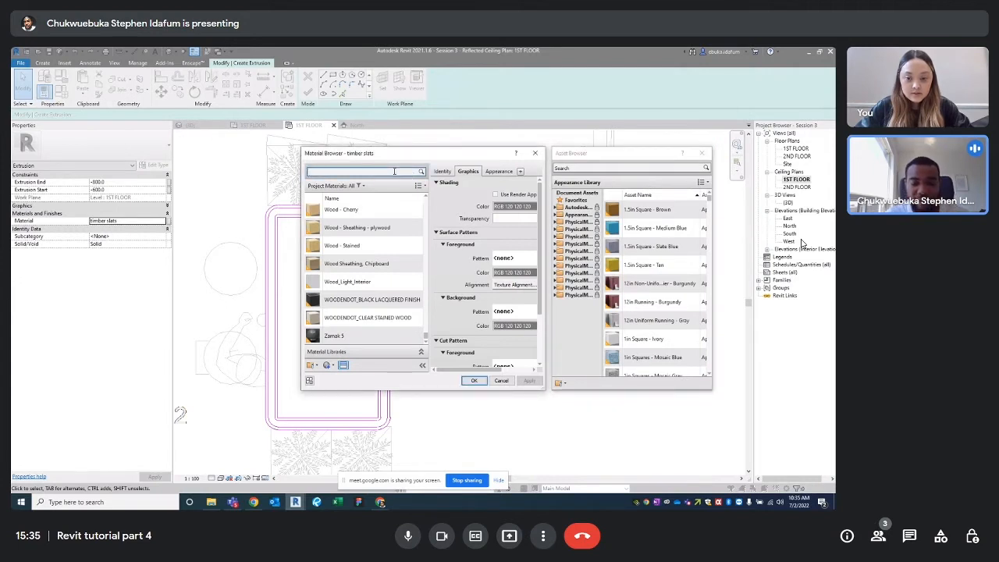
pyautogui.write('MATTE BLACK')
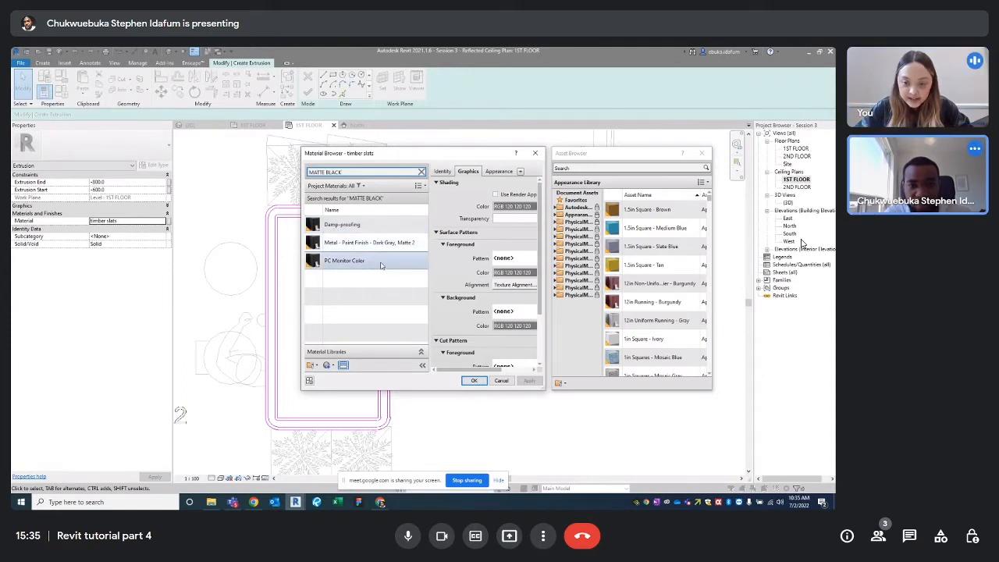
pyautogui.click(407, 228)
pyautogui.click(370, 244)
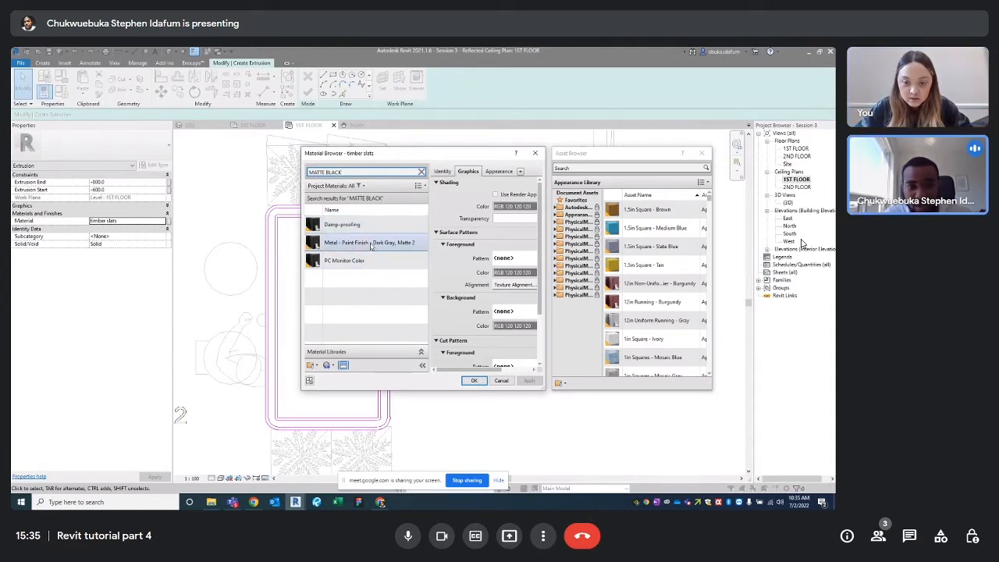
pyautogui.click(367, 243)
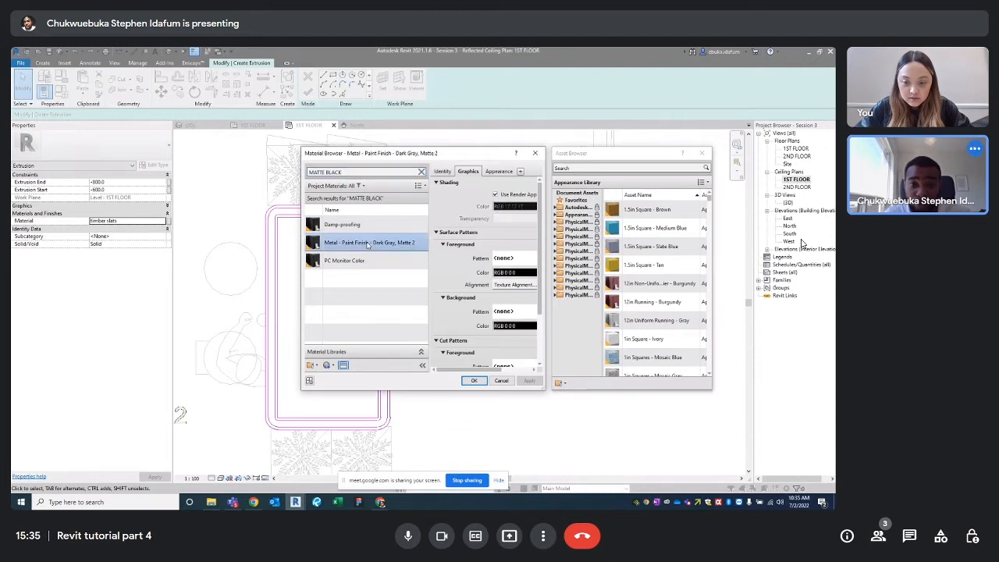
pyautogui.click(702, 153)
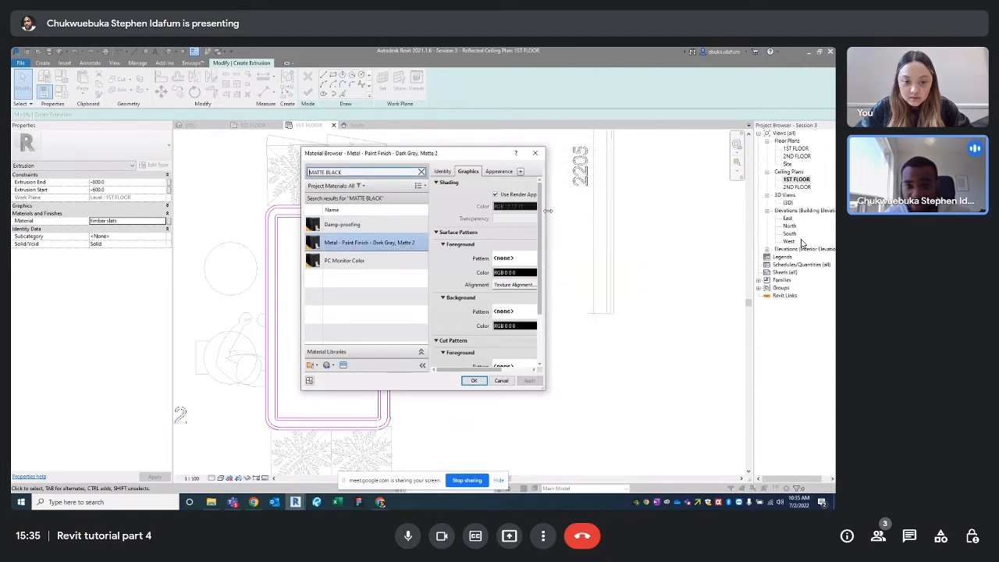
pyautogui.moveTo(545, 214); pyautogui.dragTo(628, 214)
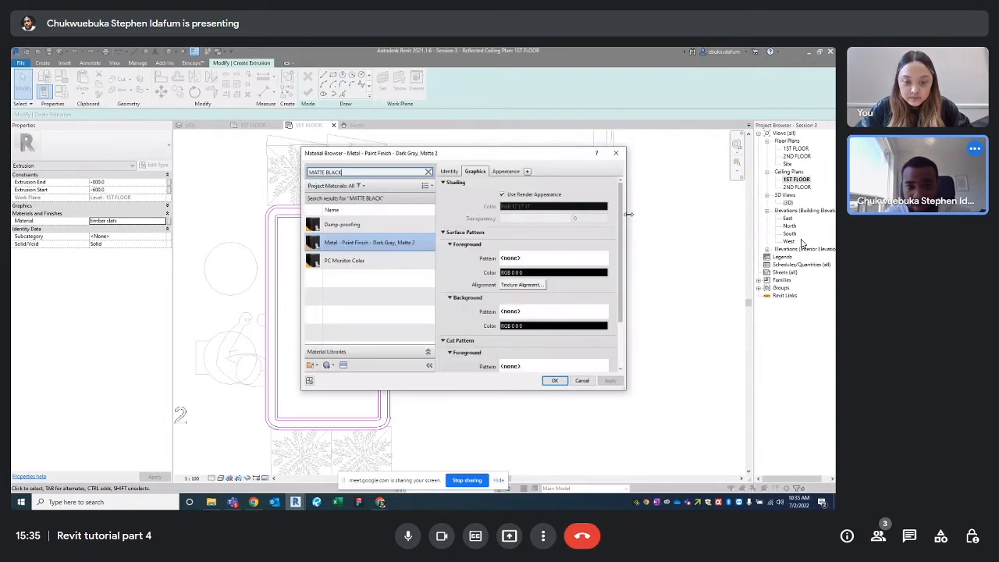
pyautogui.click(506, 171)
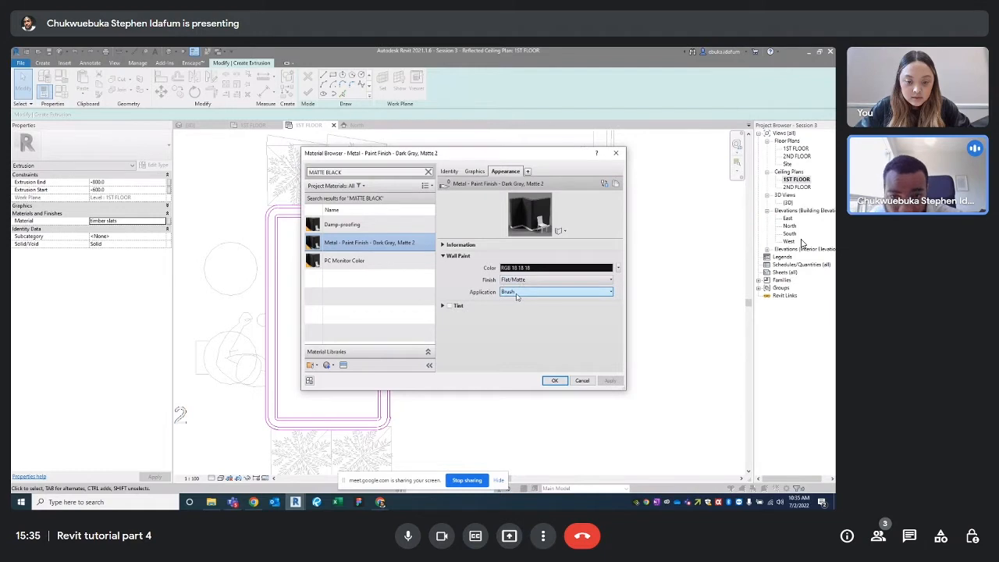
pyautogui.click(554, 380)
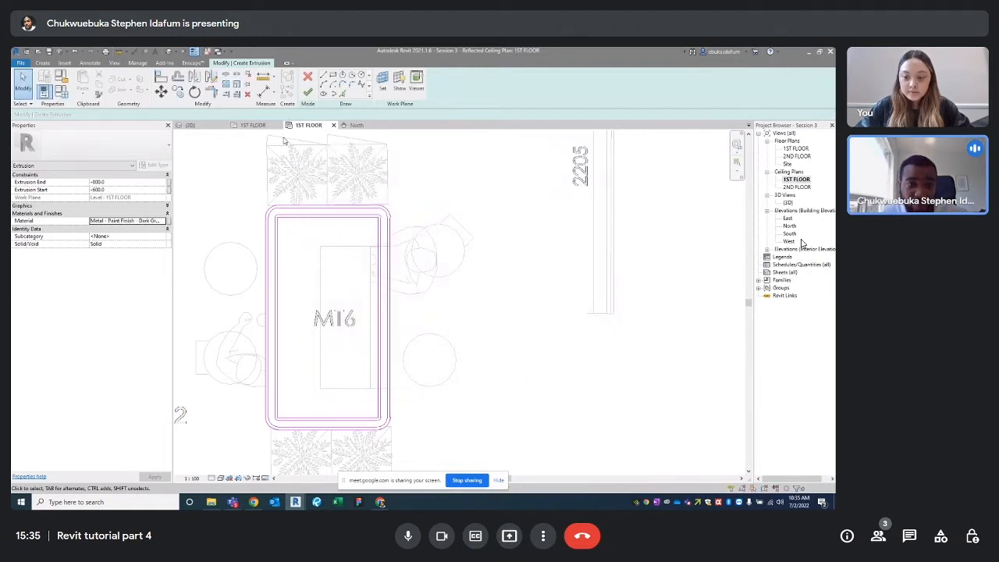
# Finish the extrusion sketch and the in-place fixture model, then open the East elevation
pyautogui.click(307, 93)
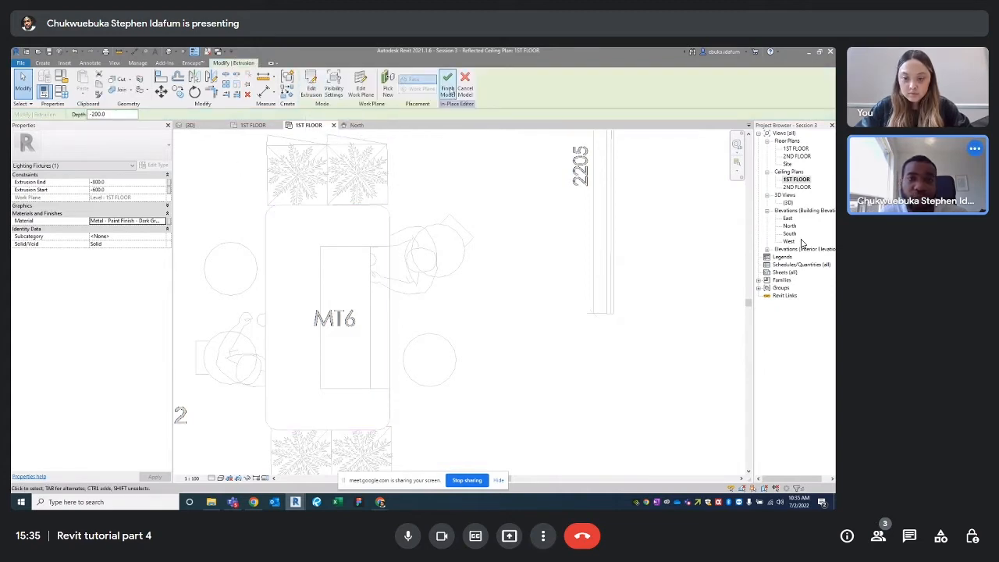
pyautogui.click(448, 90)
pyautogui.scroll(-4, 435, 216)
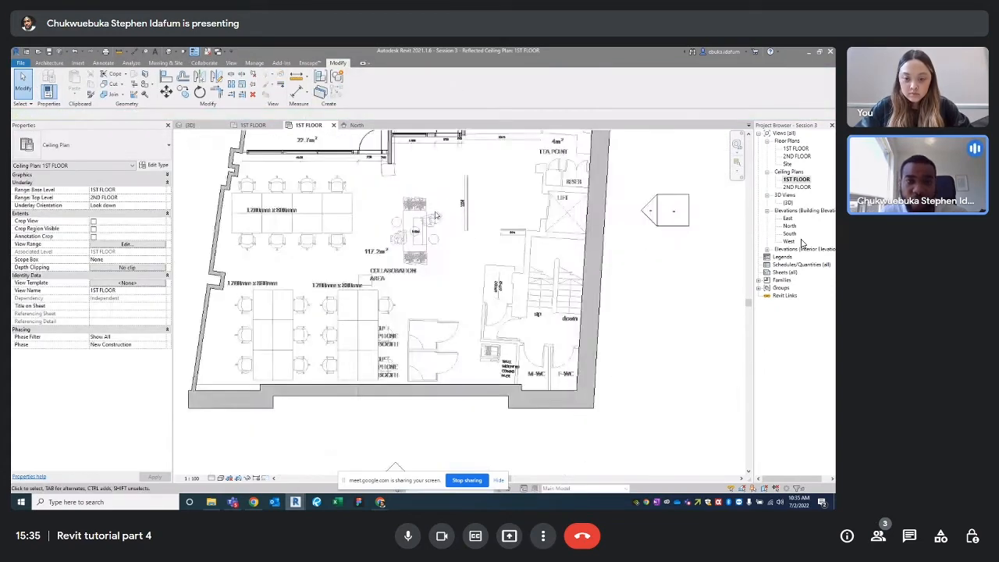
pyautogui.scroll(-2, 436, 215)
pyautogui.click(194, 125)
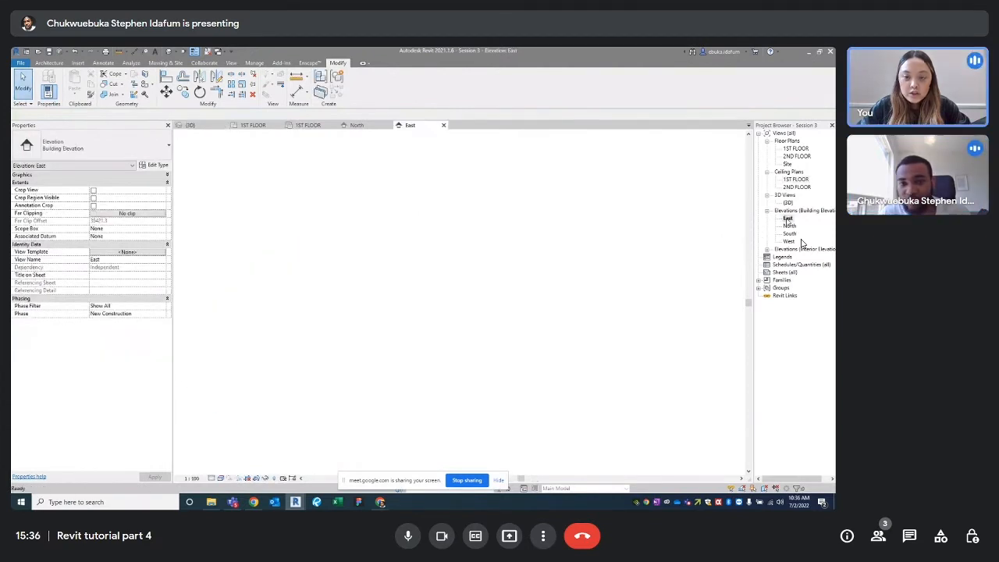
# Select the light fixture in the East elevation and try Move, leaving it unshifted
pyautogui.scroll(5, 484, 351)
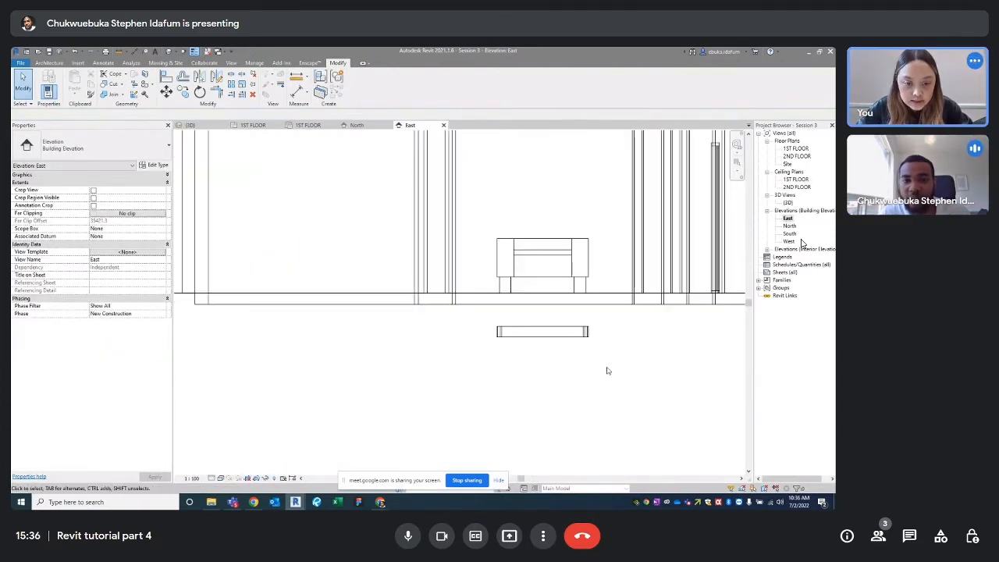
pyautogui.moveTo(606, 368); pyautogui.dragTo(483, 318)
pyautogui.moveTo(499, 312); pyautogui.dragTo(417, 367, button='middle')
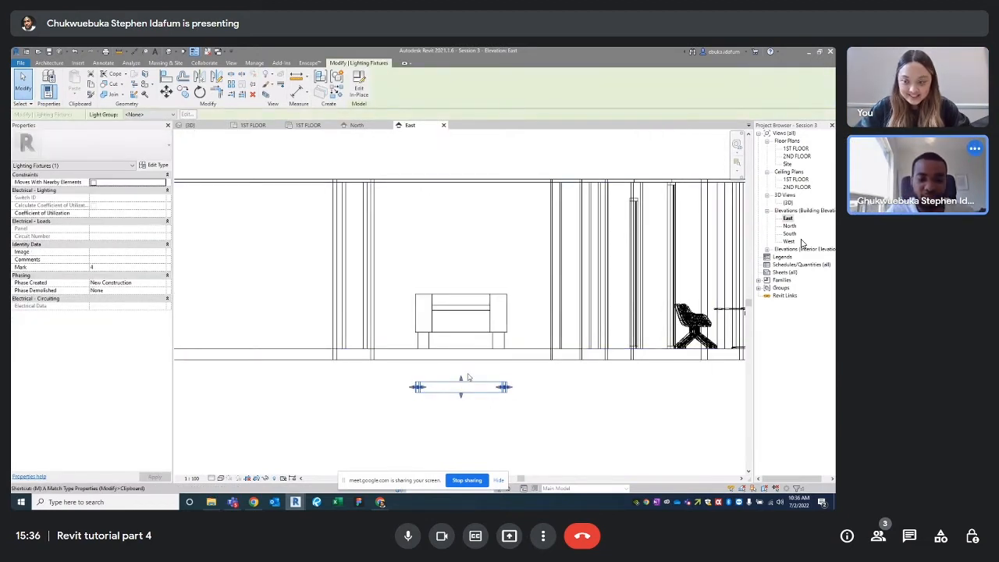
pyautogui.press('m')
pyautogui.press('v')
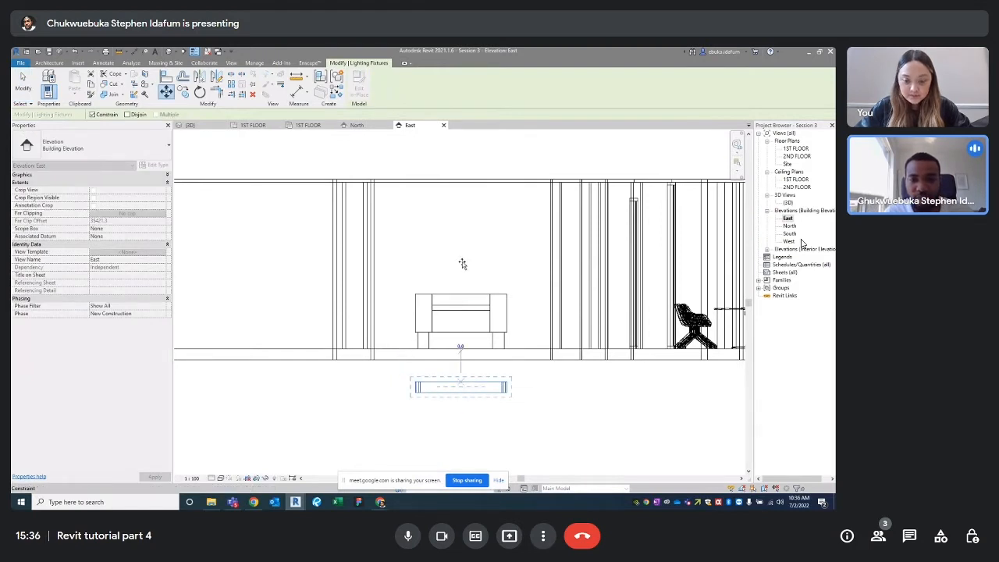
pyautogui.press('Escape')
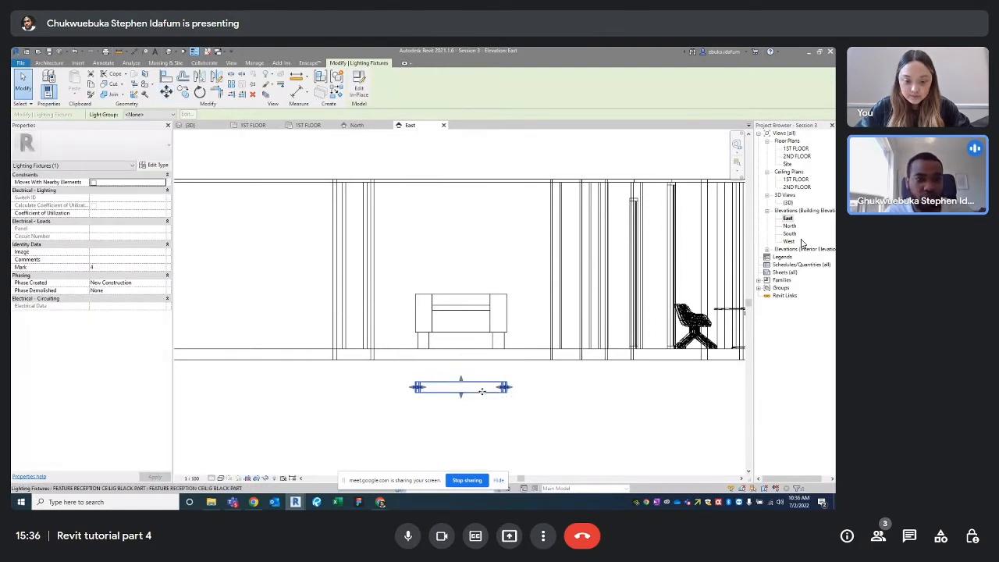
pyautogui.moveTo(513, 427); pyautogui.dragTo(398, 377)
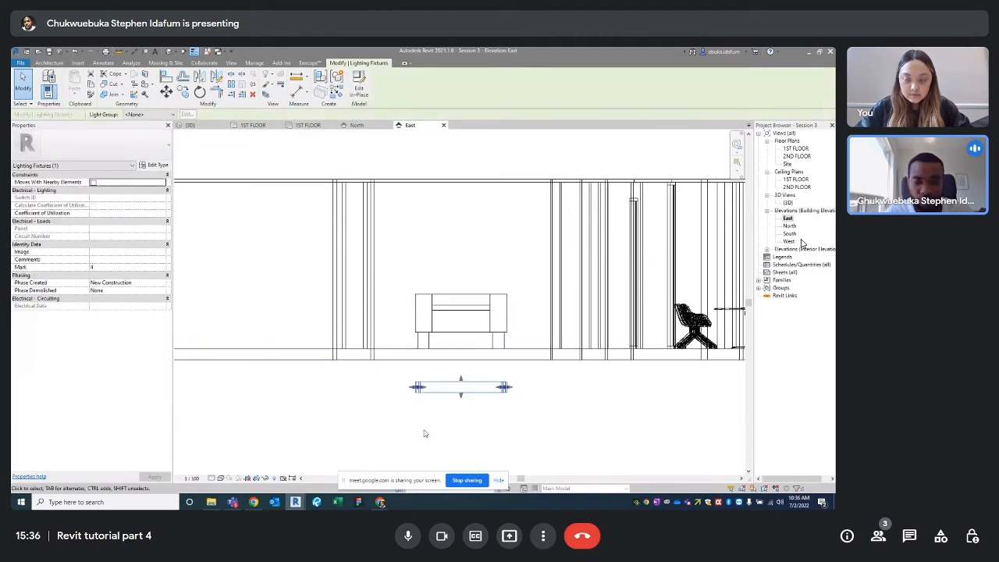
pyautogui.moveTo(513, 457); pyautogui.dragTo(357, 379)
pyautogui.click(167, 91)
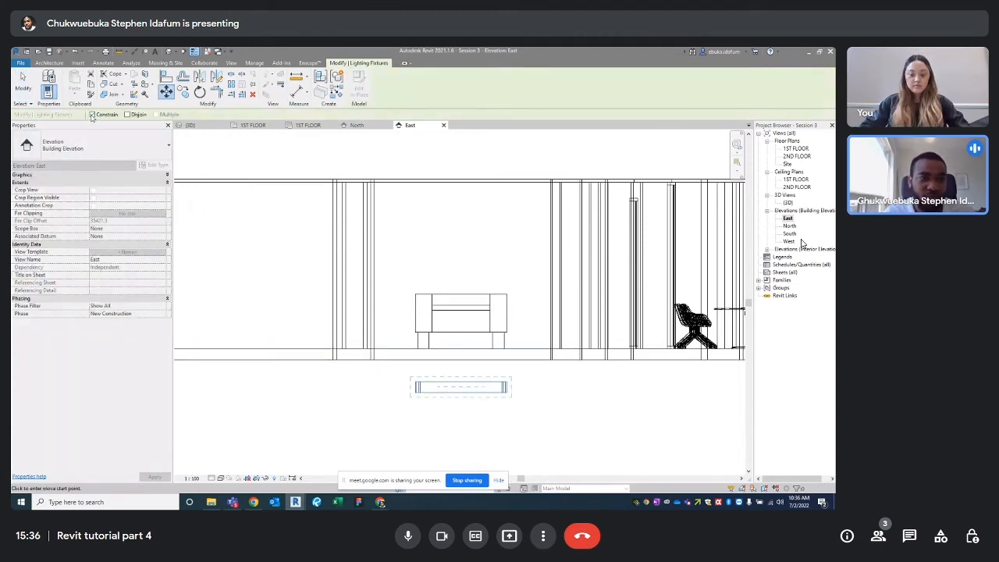
pyautogui.click(461, 384)
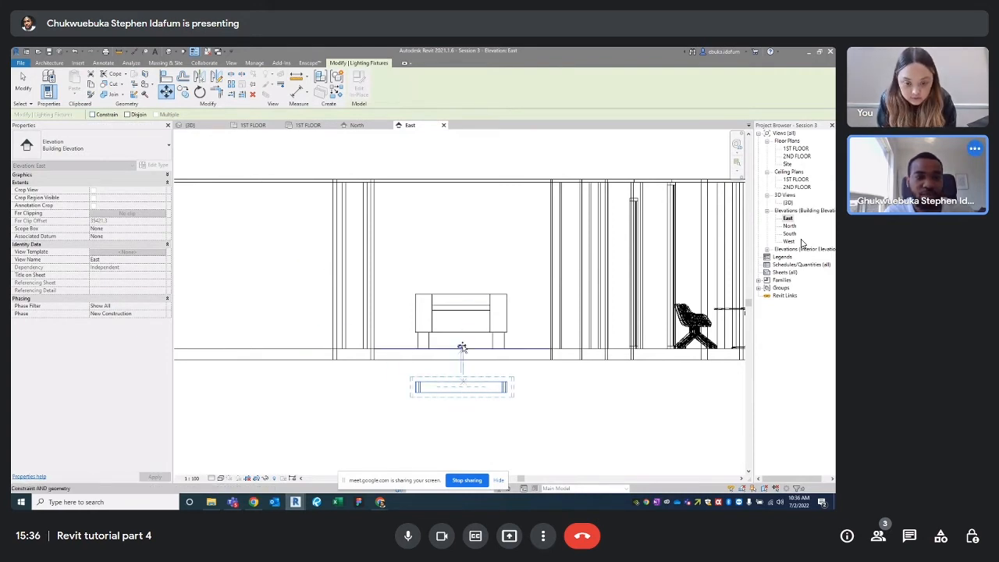
pyautogui.click(463, 383)
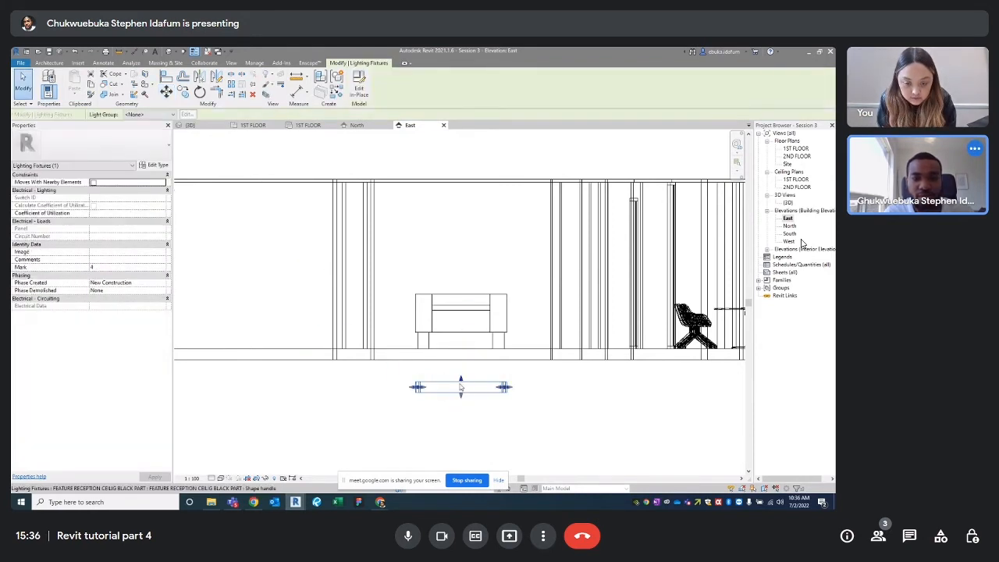
# Stretch the fixture's top to the 2ND FLOOR level and raise it beneath the ceiling
pyautogui.scroll(3, 464, 381)
pyautogui.scroll(-4, 463, 380)
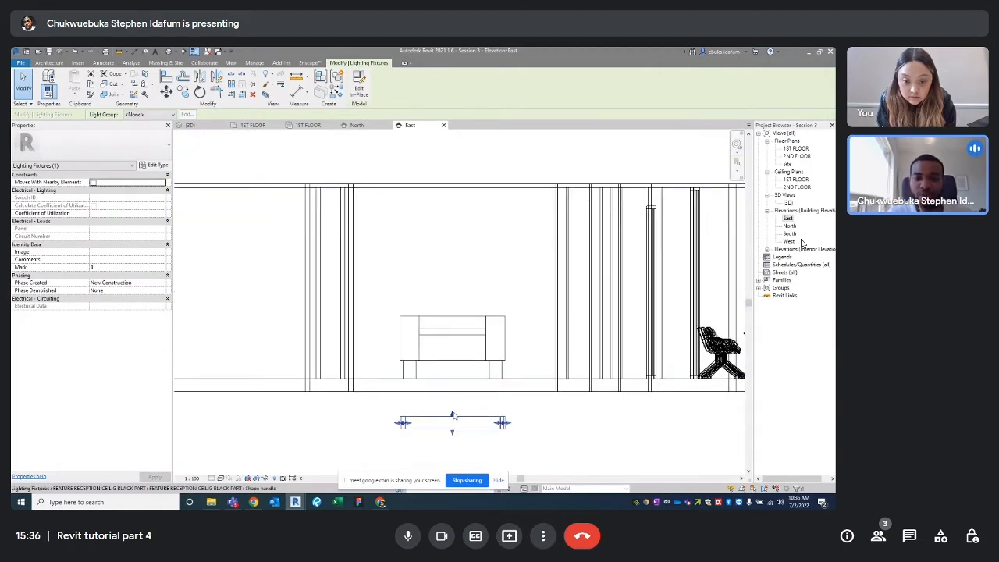
pyautogui.moveTo(452, 415); pyautogui.dragTo(451, 190)
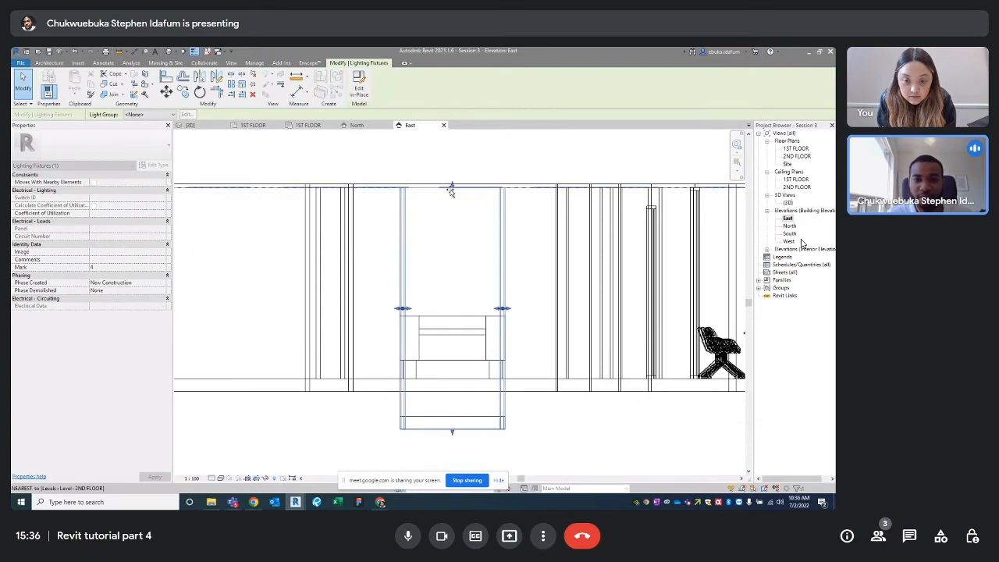
pyautogui.moveTo(451, 320); pyautogui.dragTo(449, 260)
pyautogui.scroll(4, 452, 209)
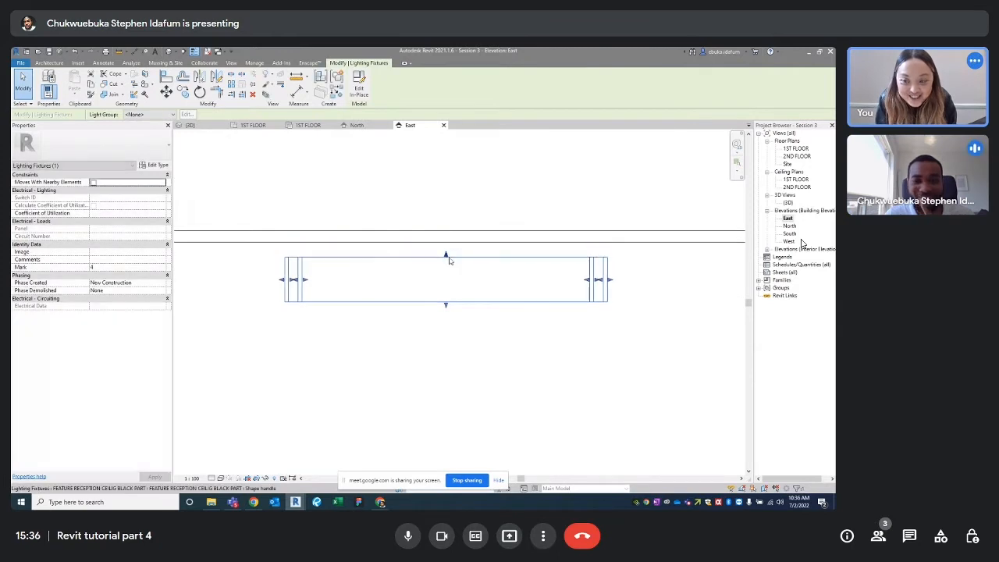
pyautogui.scroll(-4, 462, 333)
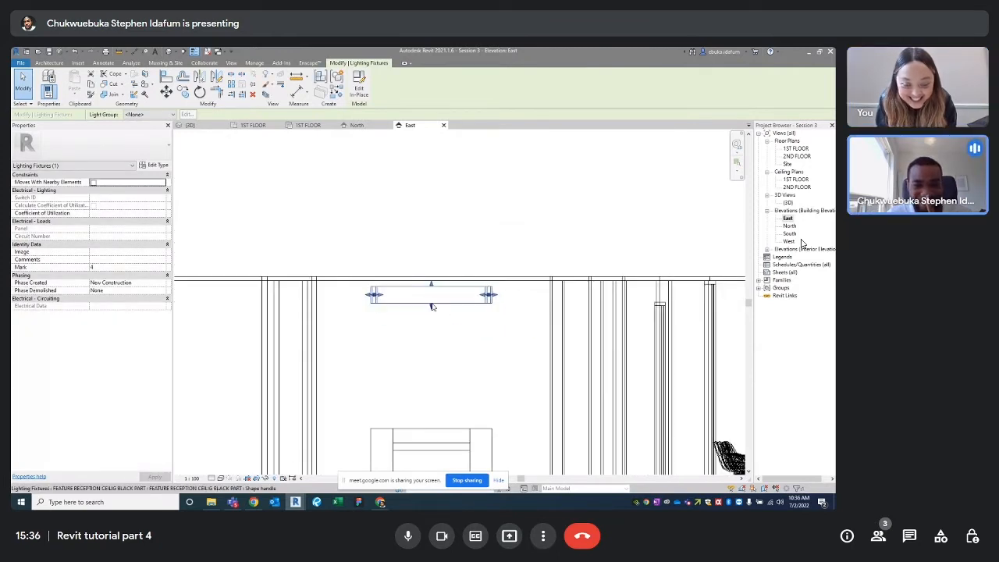
pyautogui.scroll(2, 433, 306)
pyautogui.click(484, 358)
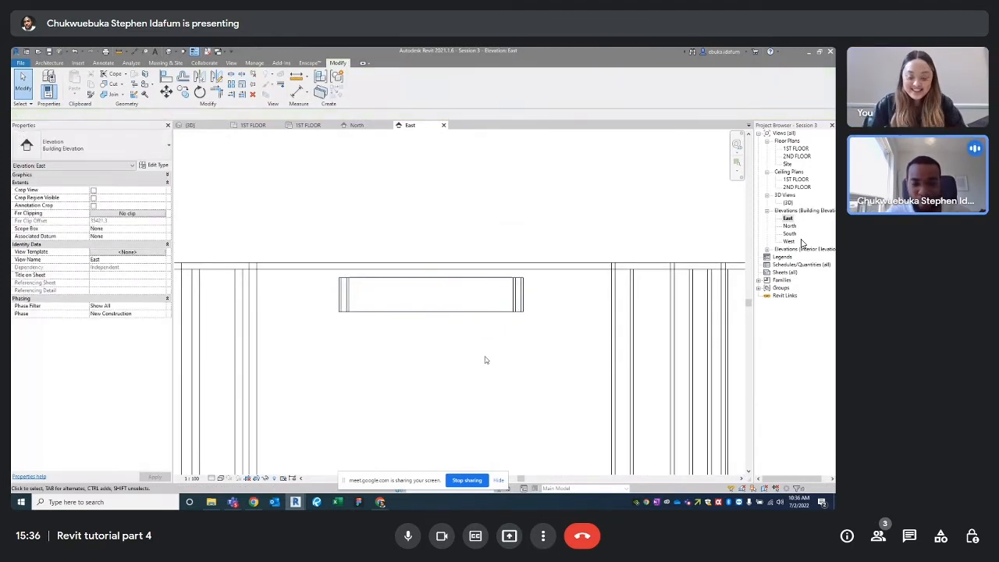
# Start an aligned dimension from the ceiling line and set the view scale to 1:10
pyautogui.press('d')
pyautogui.press('i')
pyautogui.scroll(3, 546, 270)
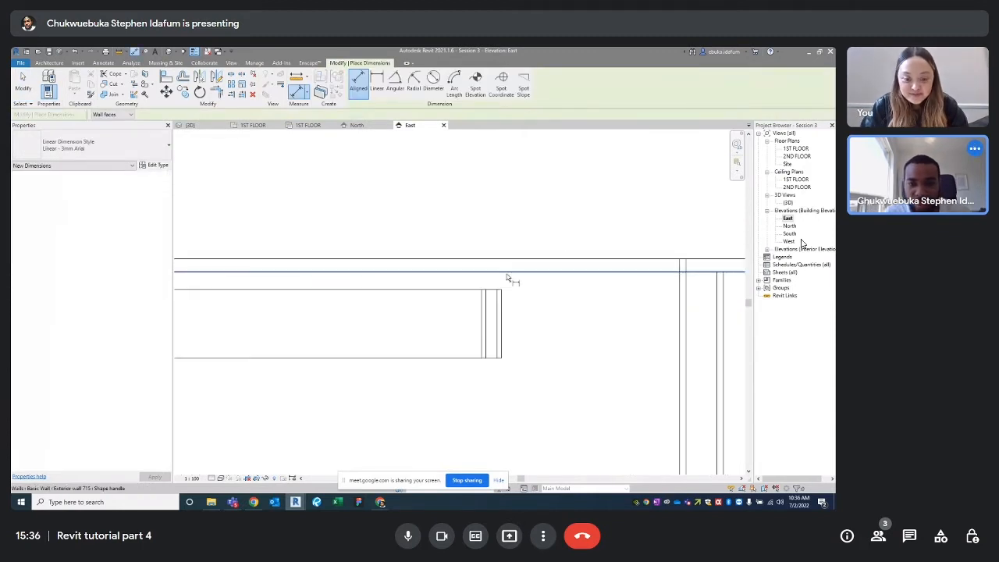
pyautogui.click(461, 287)
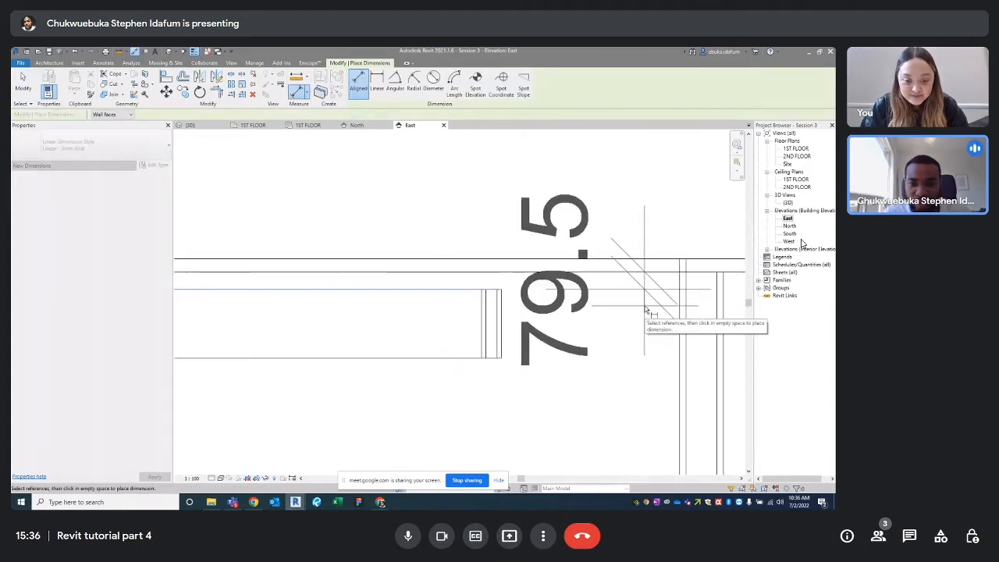
pyautogui.scroll(-2, 648, 311)
pyautogui.click(192, 477)
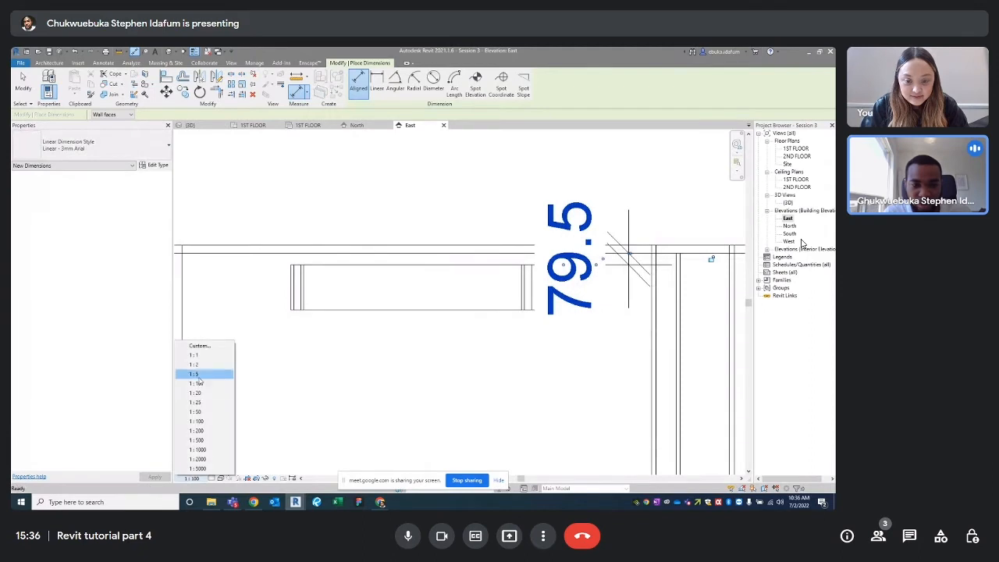
pyautogui.click(201, 431)
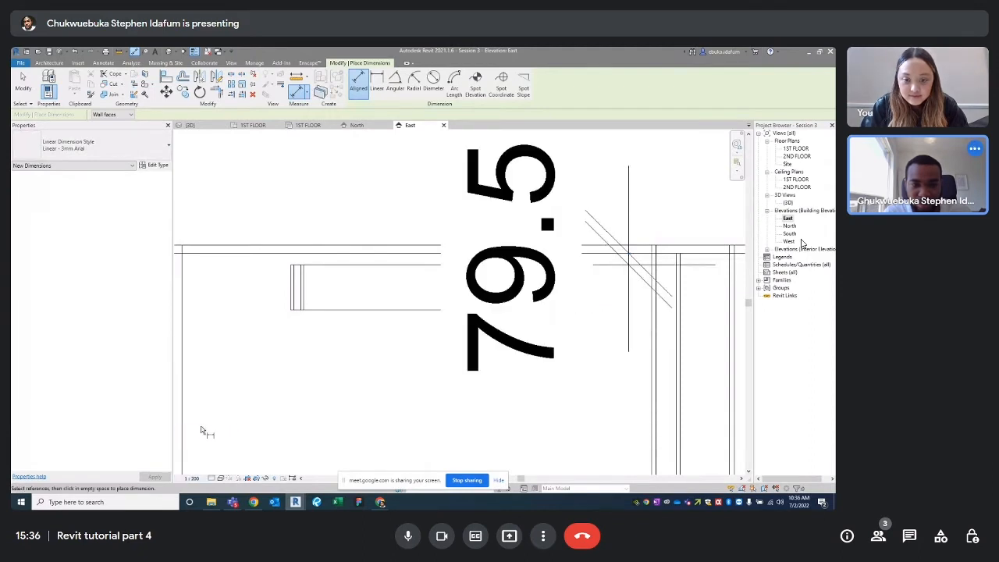
pyautogui.click(191, 478)
pyautogui.click(210, 389)
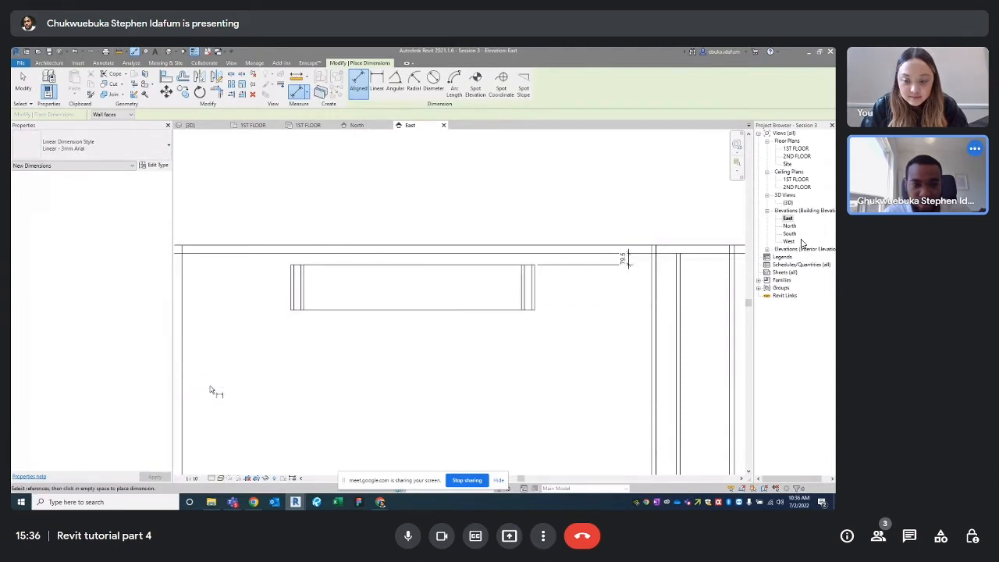
# Dimension the fixture's height as 311.3 between its top and bottom edges
pyautogui.moveTo(490, 270); pyautogui.dragTo(461, 276, button='middle')
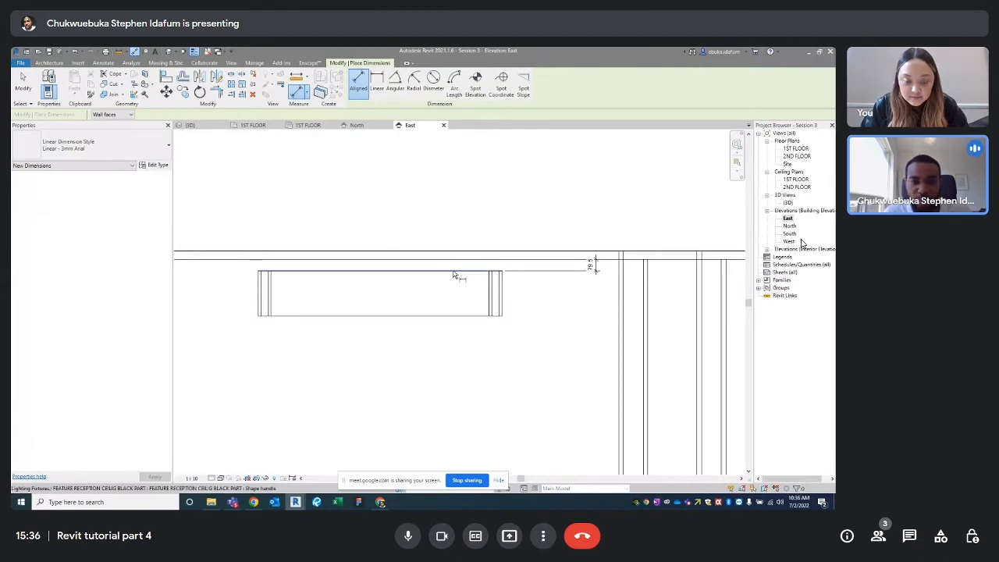
pyautogui.click(452, 275)
pyautogui.click(462, 316)
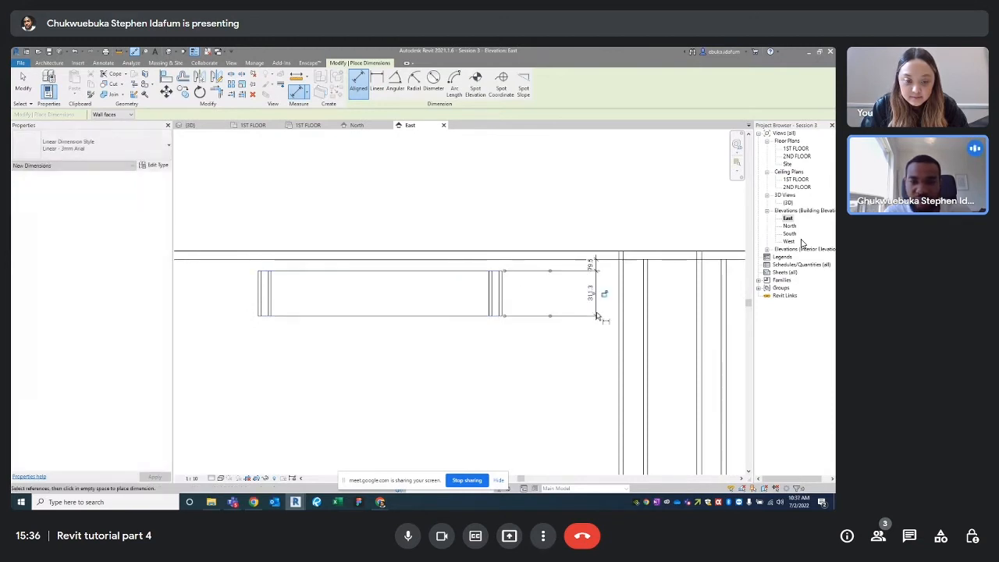
pyautogui.scroll(-2, 546, 281)
pyautogui.scroll(2, 506, 250)
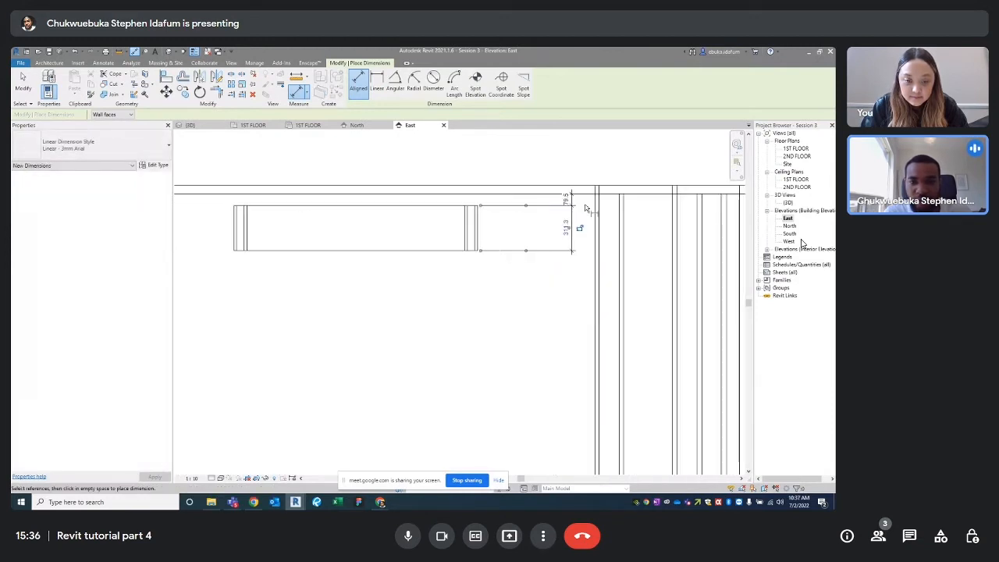
pyautogui.click(586, 208)
pyautogui.press('Escape')
pyautogui.press('Escape')
# Inspect the ceiling, the light fixture and the 79.5 gap dimension by selecting each
pyautogui.click(535, 192)
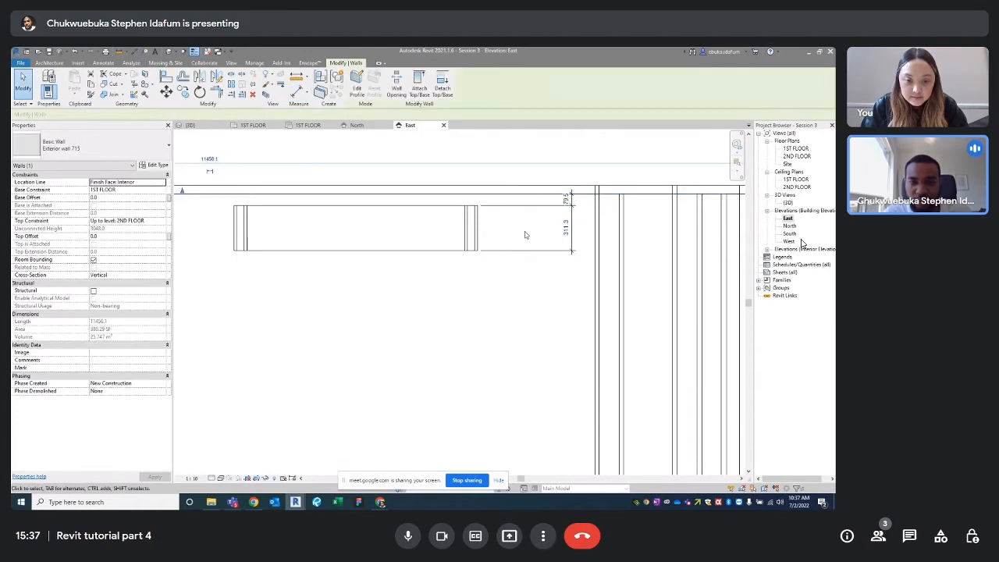
pyautogui.click(522, 298)
pyautogui.scroll(1, 549, 197)
pyautogui.click(555, 190)
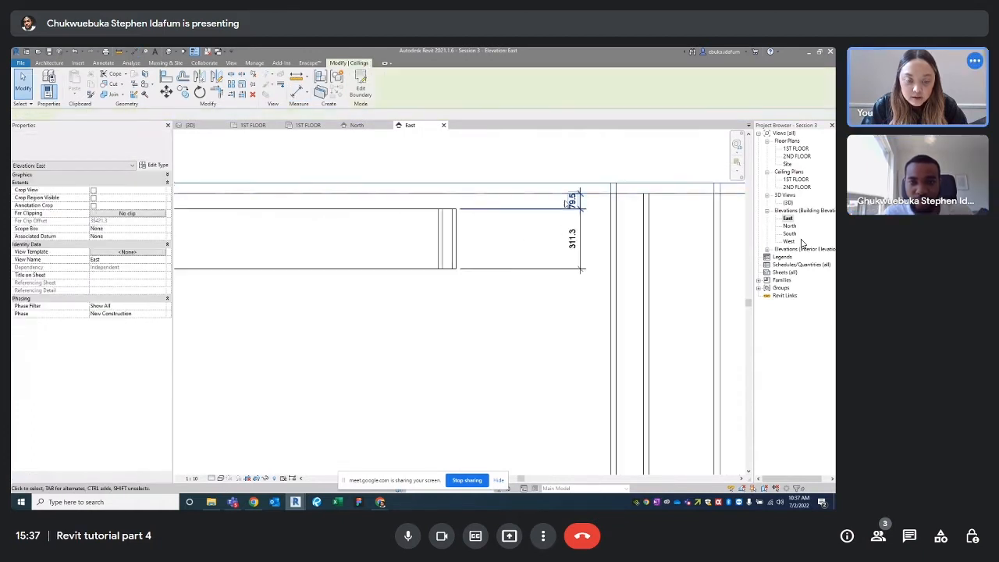
pyautogui.click(555, 188)
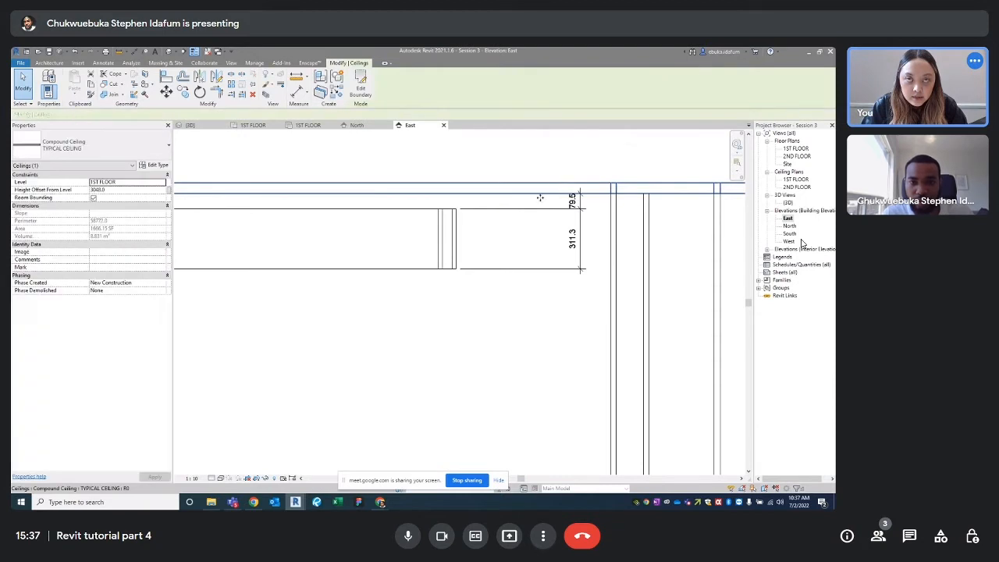
pyautogui.click(546, 199)
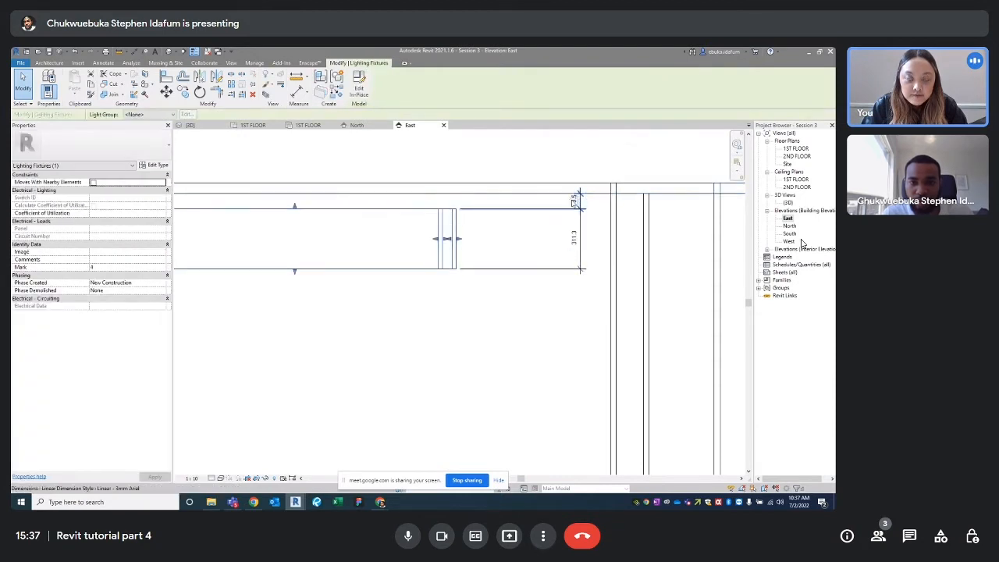
pyautogui.click(574, 200)
pyautogui.click(510, 310)
pyautogui.scroll(-2, 470, 344)
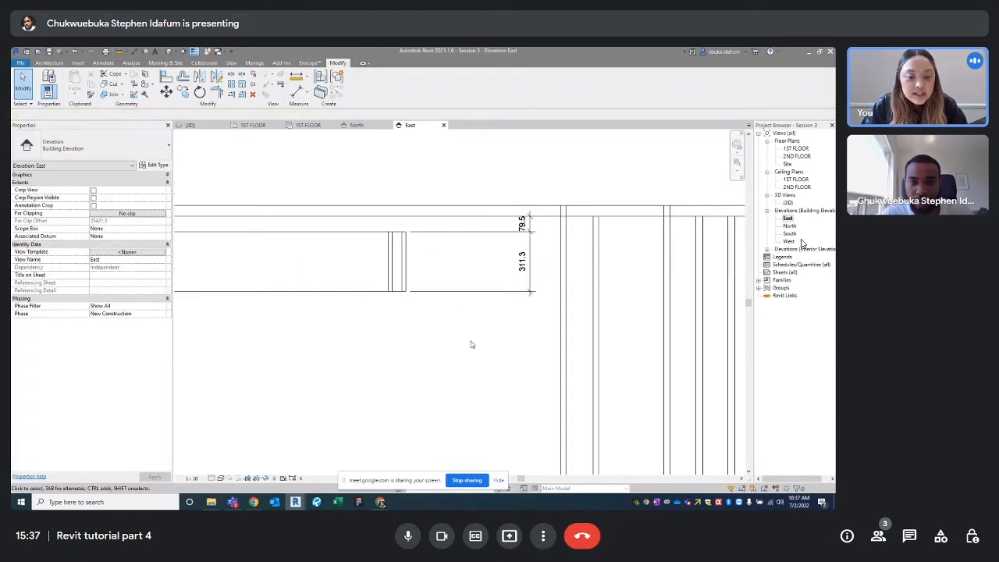
pyautogui.click(367, 234)
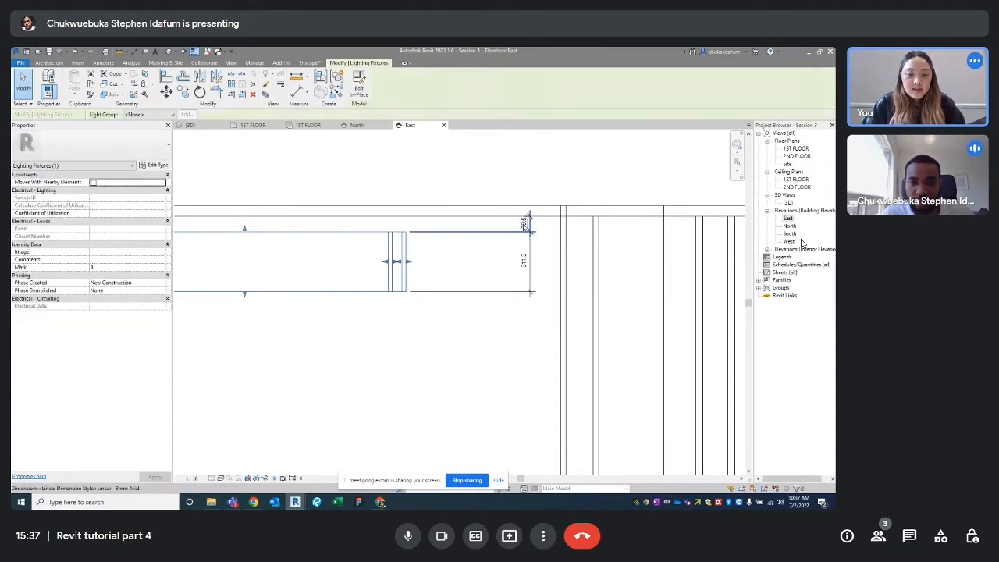
pyautogui.click(447, 339)
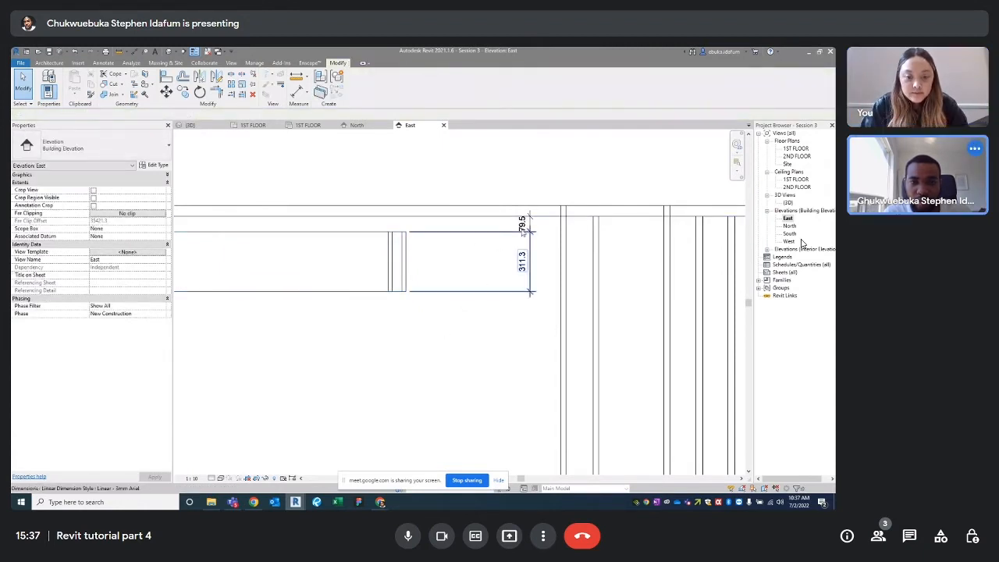
pyautogui.click(359, 245)
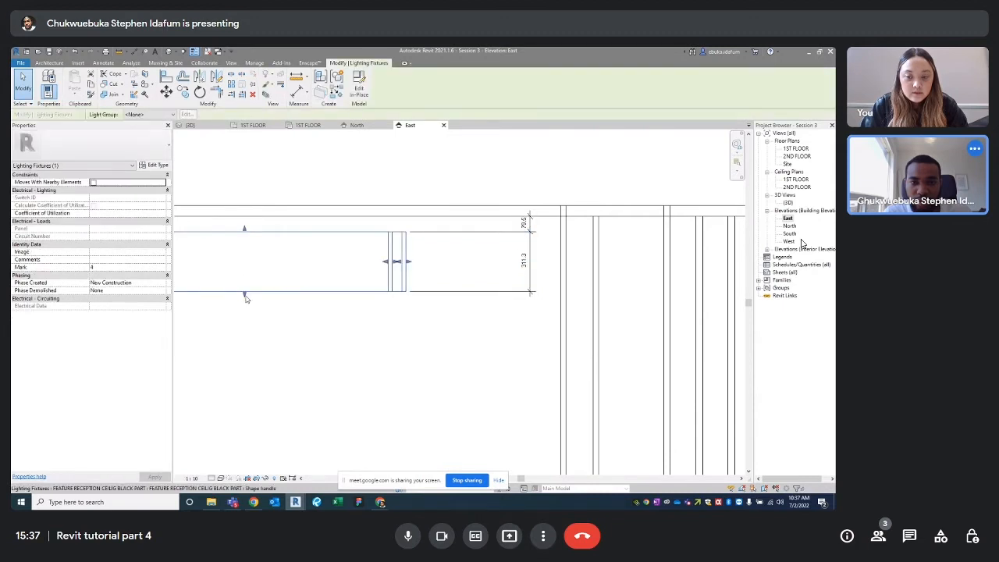
pyautogui.moveTo(245, 294); pyautogui.dragTo(238, 361)
pyautogui.moveTo(242, 229); pyautogui.dragTo(242, 312)
pyautogui.scroll(-3, 340, 252)
pyautogui.moveTo(339, 253); pyautogui.dragTo(395, 227, button='middle')
pyautogui.scroll(4, 395, 227)
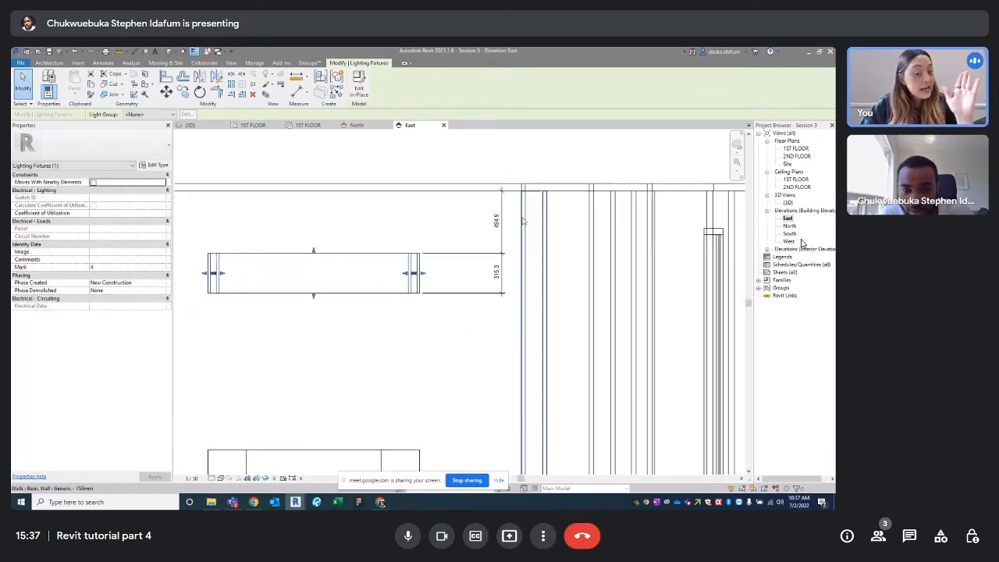
pyautogui.click(424, 204)
pyautogui.click(435, 169)
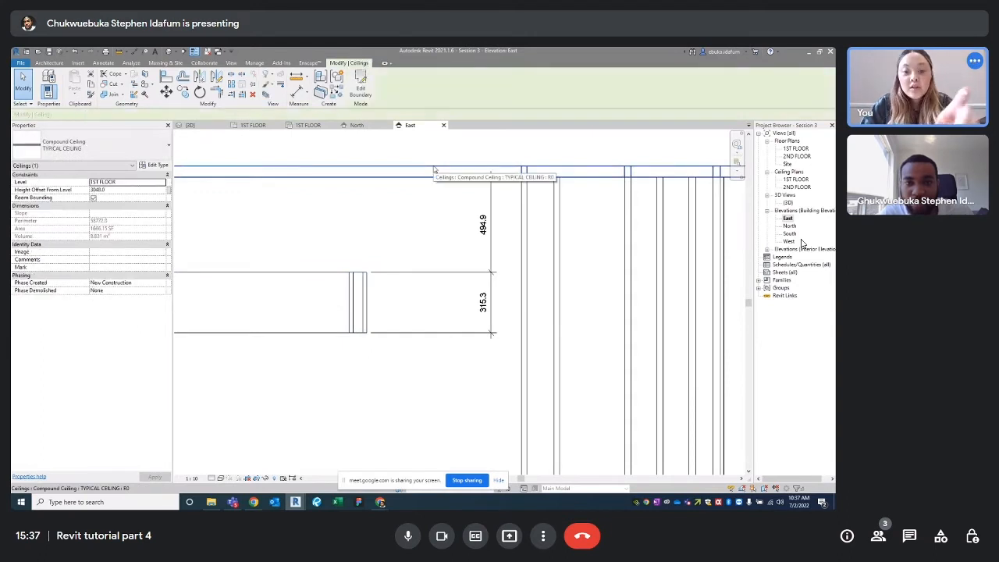
pyautogui.scroll(-1, 403, 248)
pyautogui.moveTo(404, 248); pyautogui.dragTo(491, 209, button='middle')
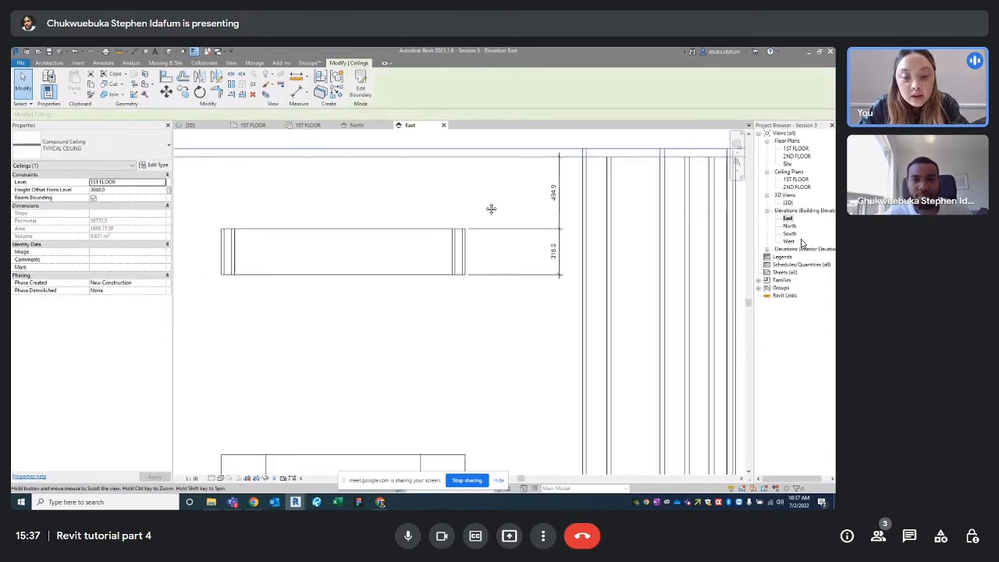
pyautogui.click(383, 238)
pyautogui.click(554, 192)
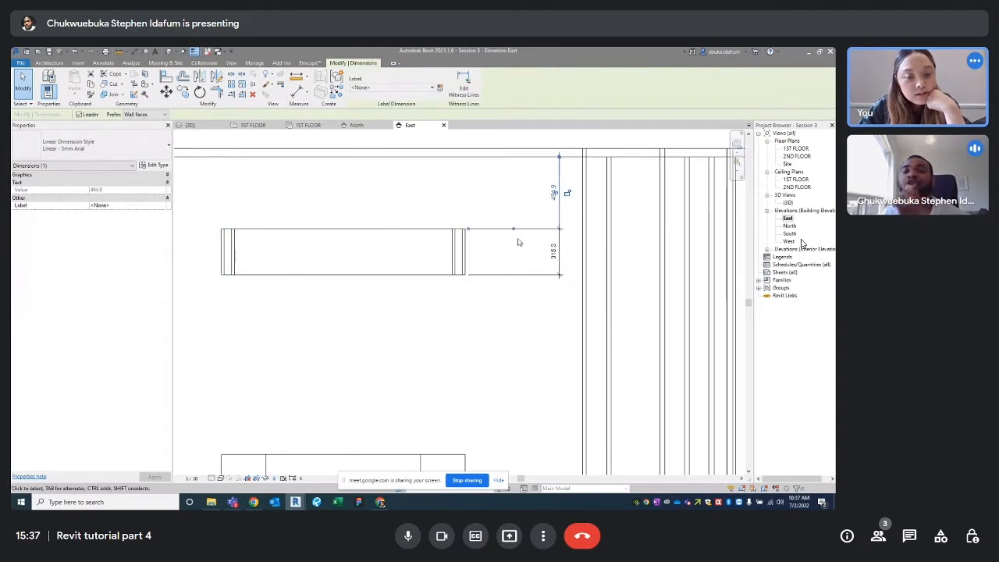
pyautogui.click(497, 193)
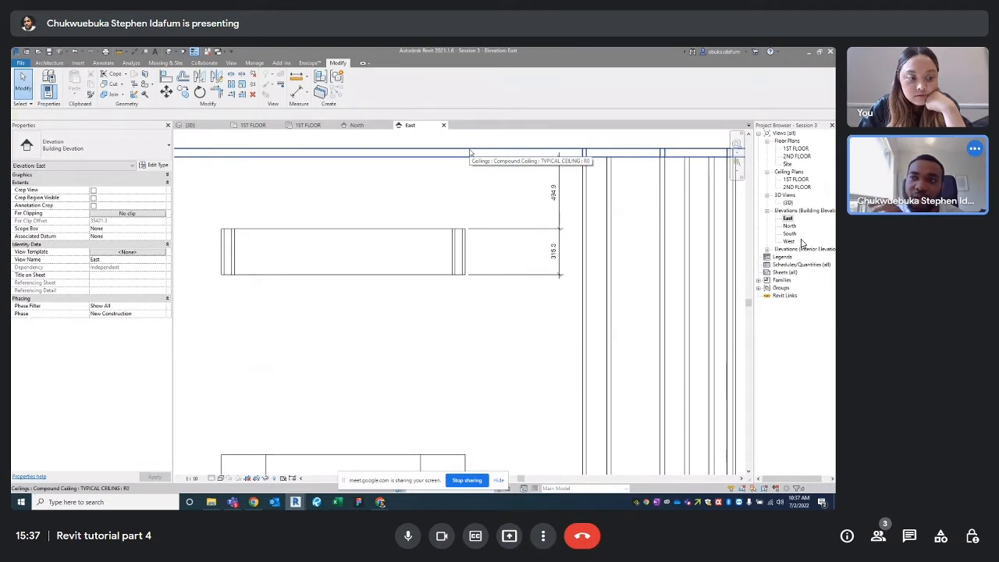
pyautogui.click(471, 153)
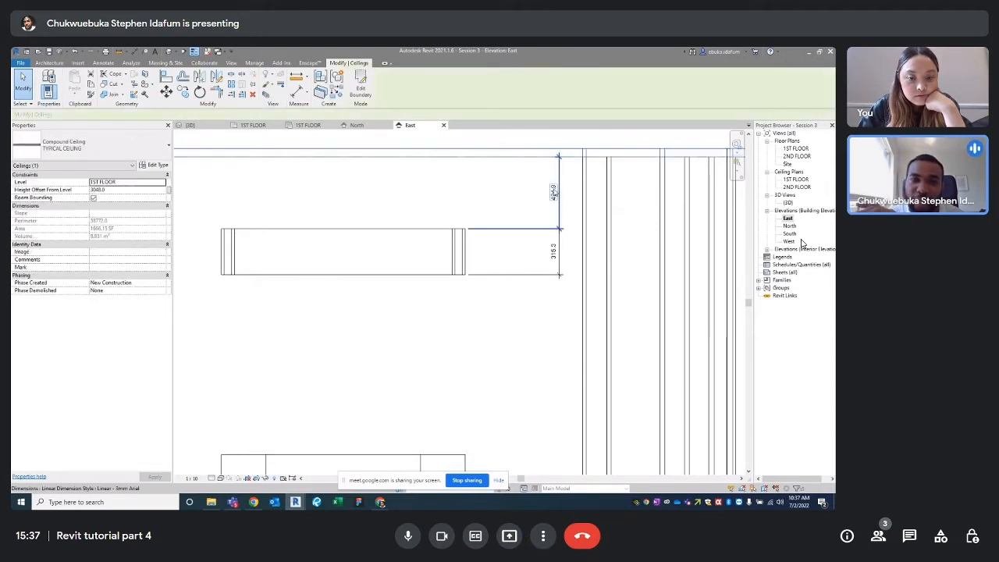
pyautogui.click(466, 248)
pyautogui.click(559, 192)
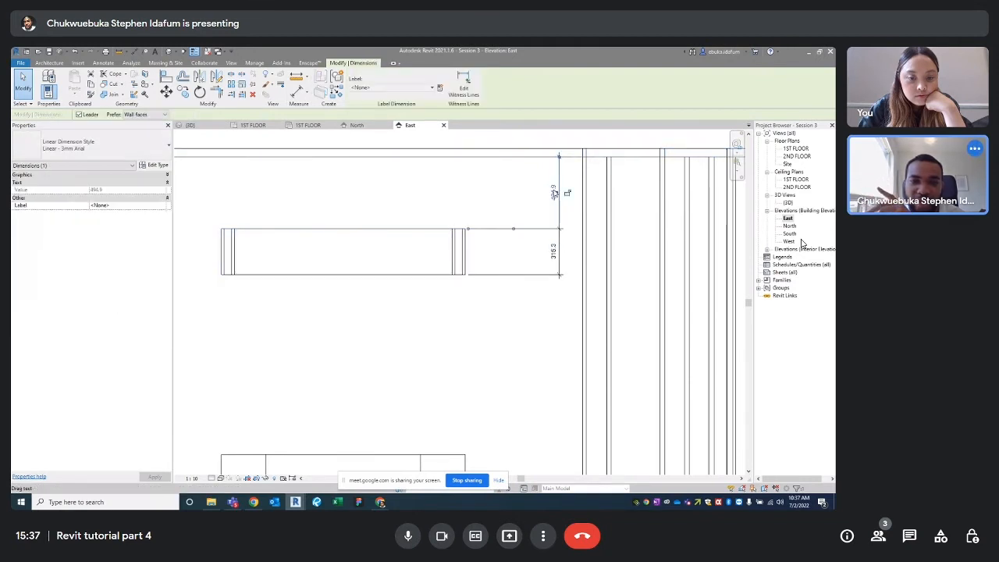
pyautogui.scroll(3, 538, 205)
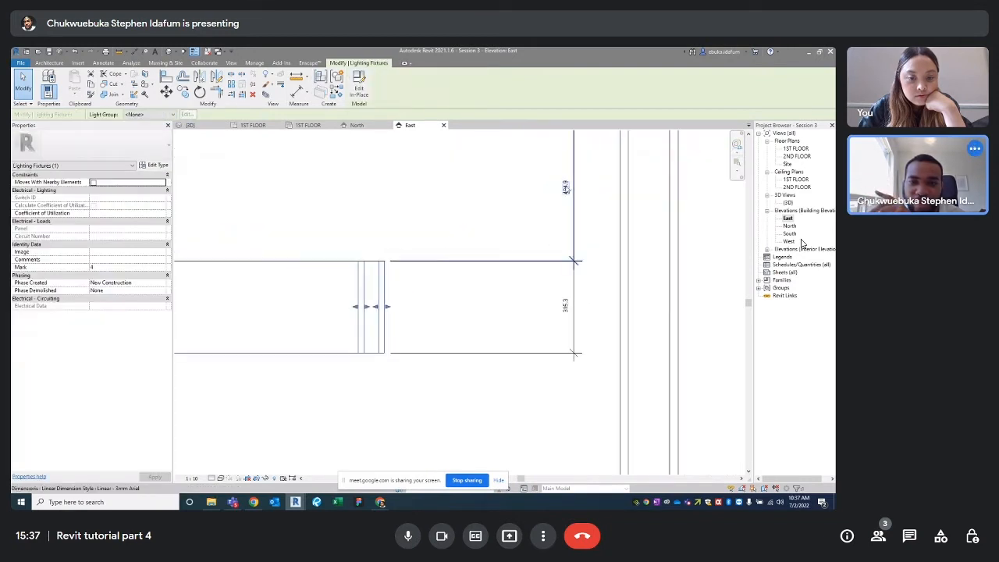
pyautogui.click(383, 311)
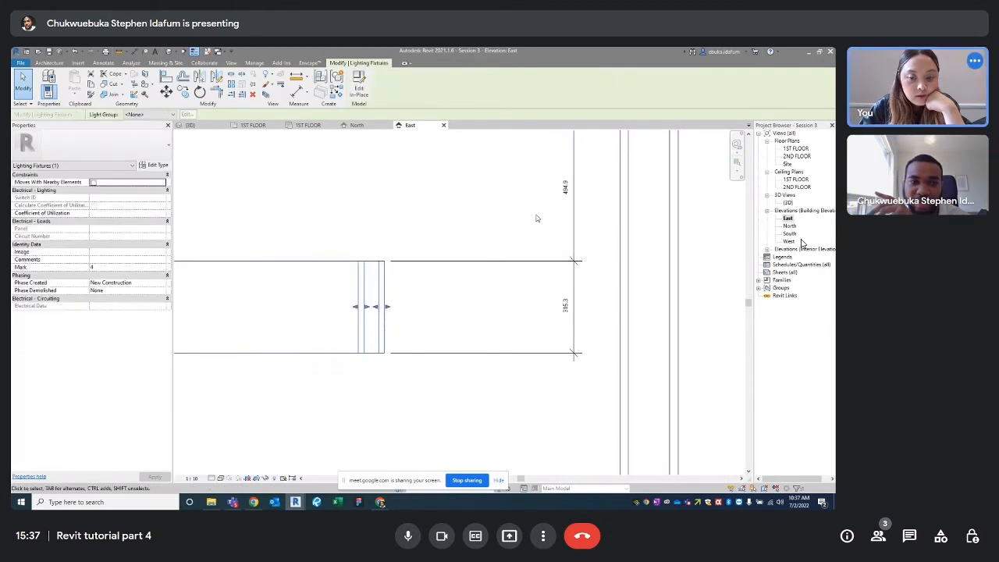
pyautogui.scroll(-5, 426, 248)
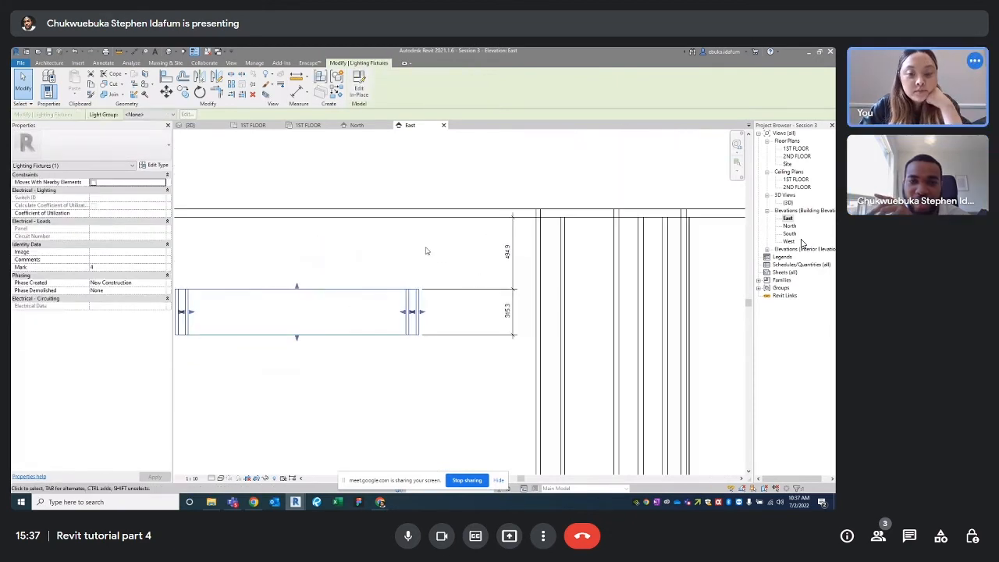
pyautogui.scroll(2, 469, 250)
# Stretch the reception light fixture to about 377 deep, 517.6 below the ceiling
pyautogui.click(493, 251)
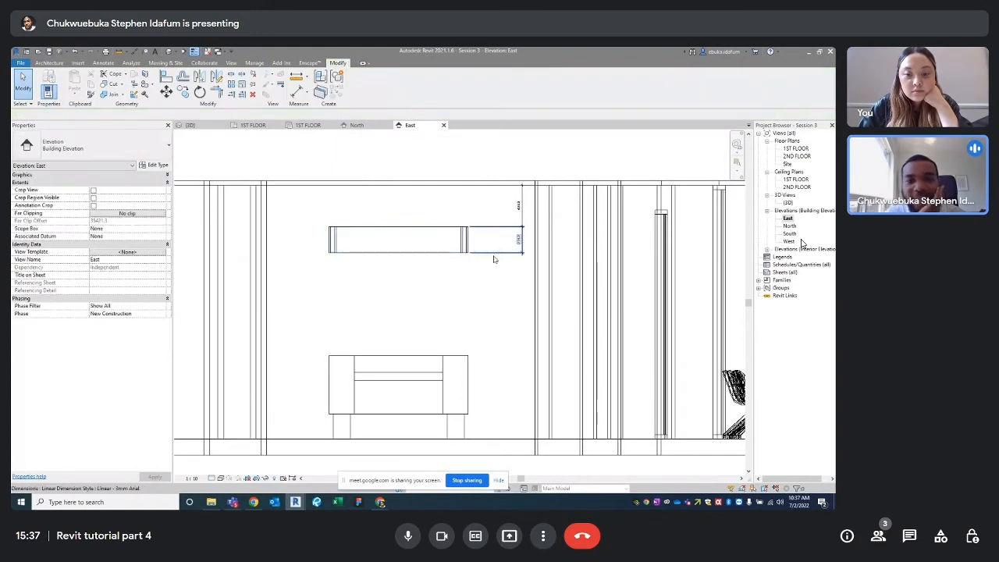
pyautogui.scroll(1, 494, 249)
pyautogui.scroll(2, 376, 243)
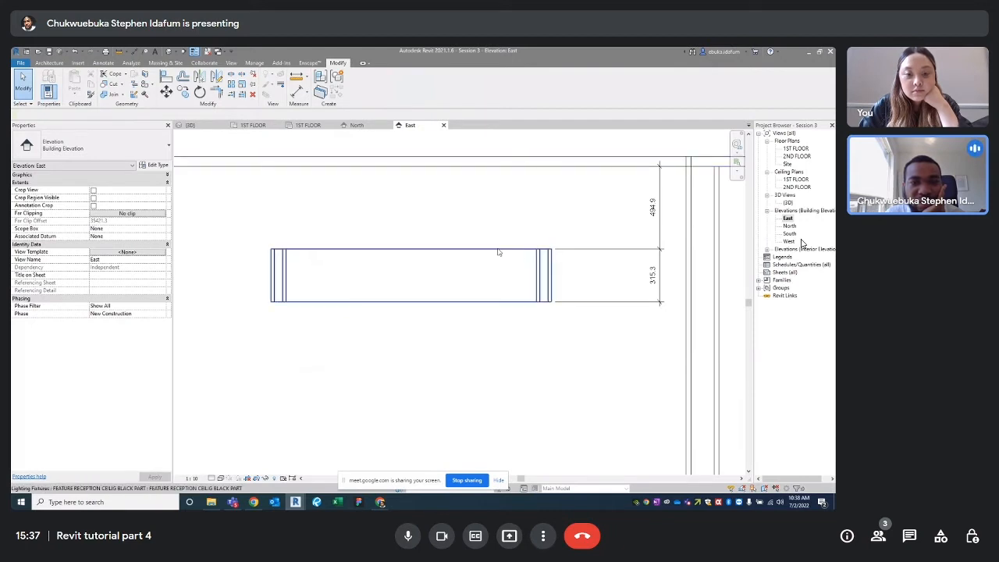
pyautogui.scroll(-2, 515, 253)
pyautogui.scroll(-1, 546, 308)
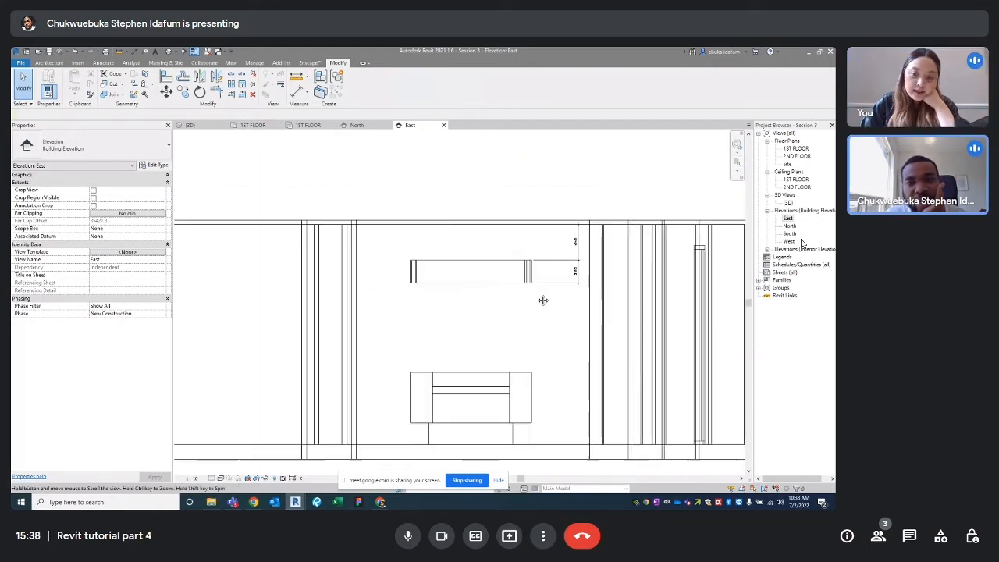
pyautogui.scroll(3, 558, 302)
pyautogui.scroll(-3, 536, 270)
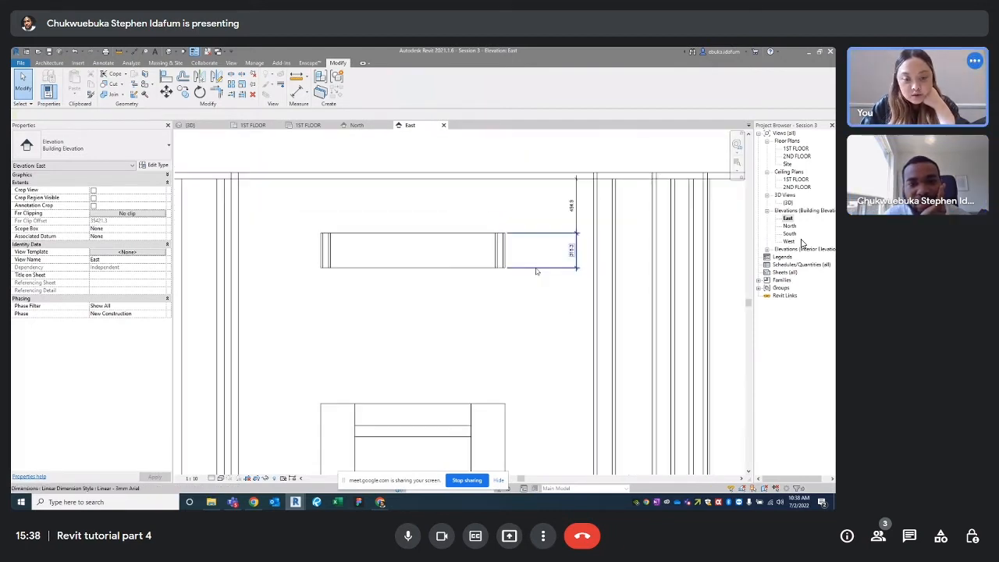
pyautogui.click(460, 274)
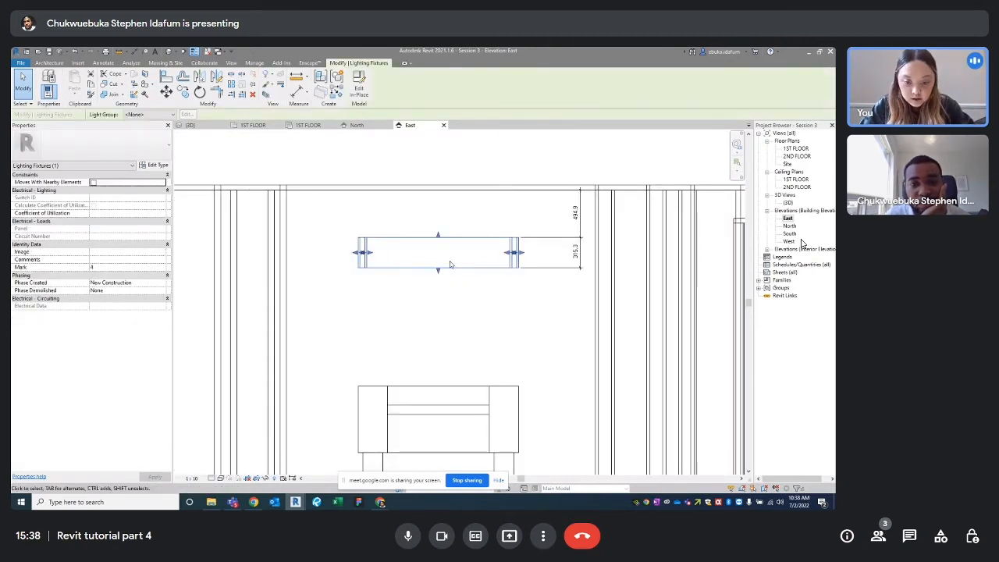
pyautogui.moveTo(448, 267); pyautogui.dragTo(439, 277)
pyautogui.moveTo(445, 236); pyautogui.dragTo(438, 239)
pyautogui.click(465, 323)
# Open the 1ST FLOOR reflected ceiling plan
pyautogui.scroll(-3, 439, 296)
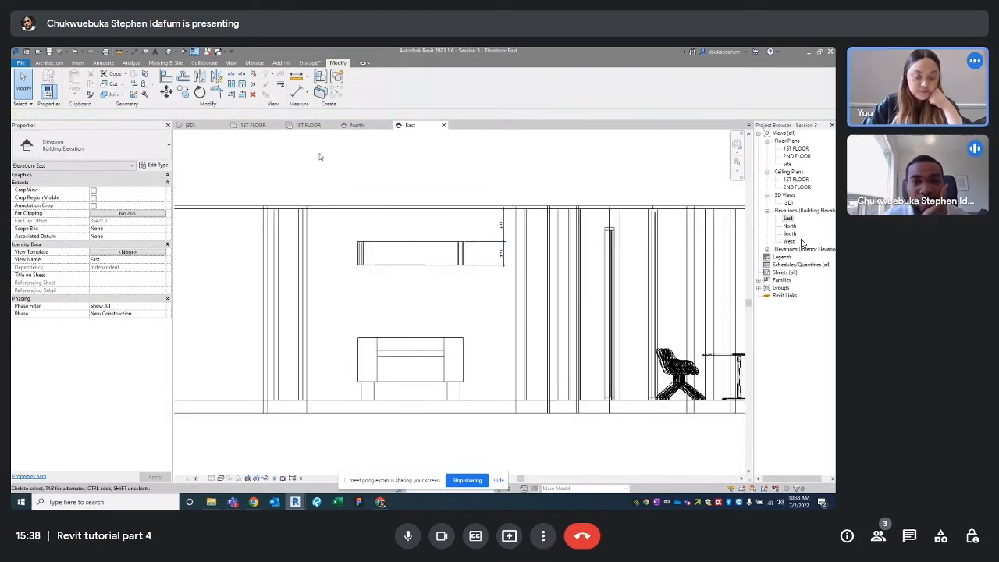
pyautogui.click(308, 125)
pyautogui.scroll(5, 402, 258)
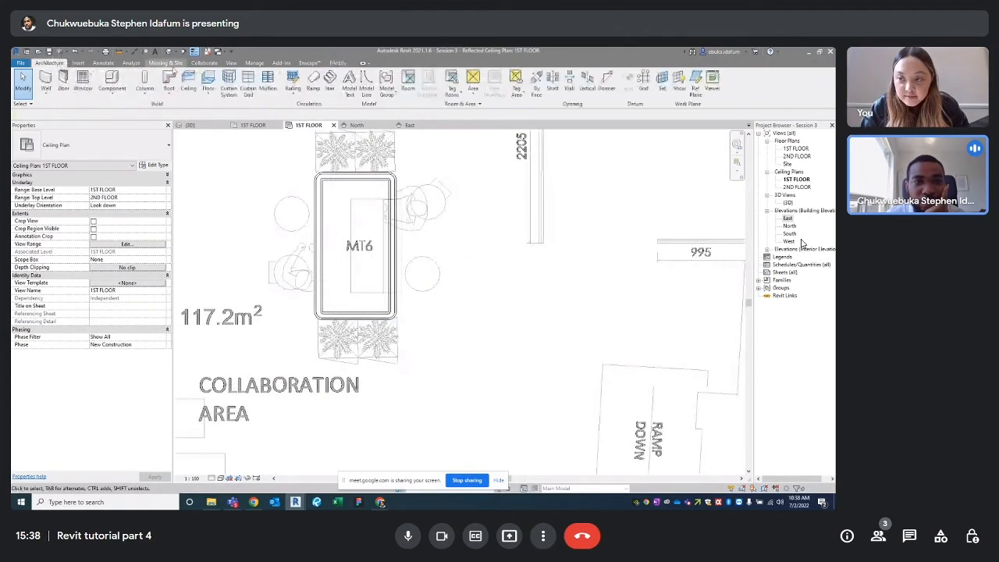
# Open Enscape's Asset Library on Enscape Assets, filtered to People, and choose a standing figure
pyautogui.click(219, 78)
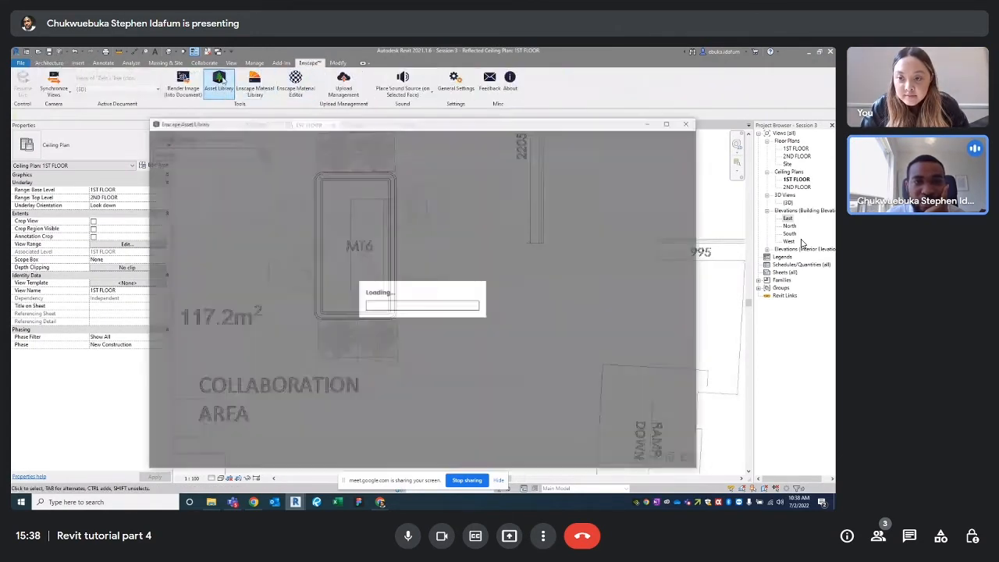
pyautogui.click(176, 138)
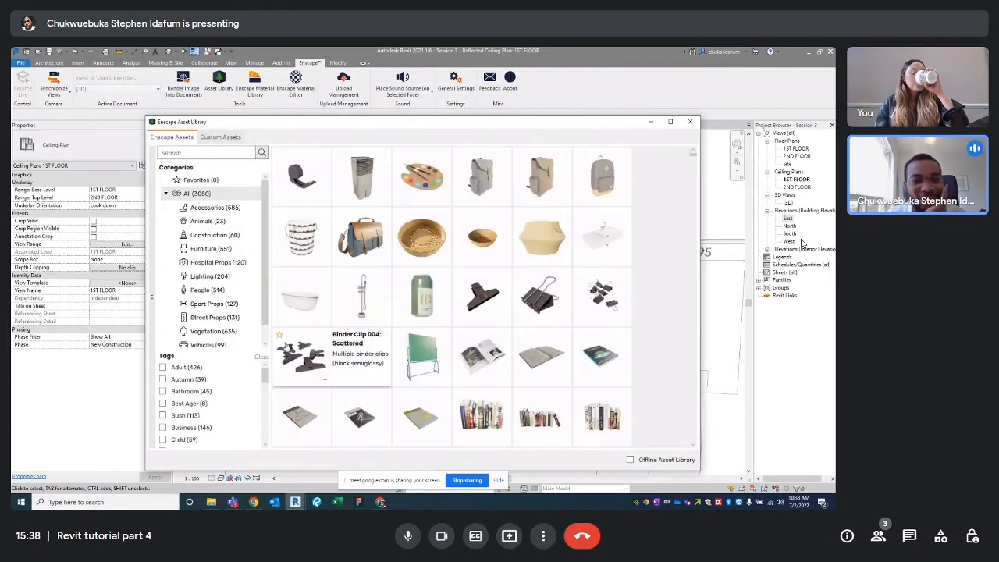
pyautogui.click(207, 289)
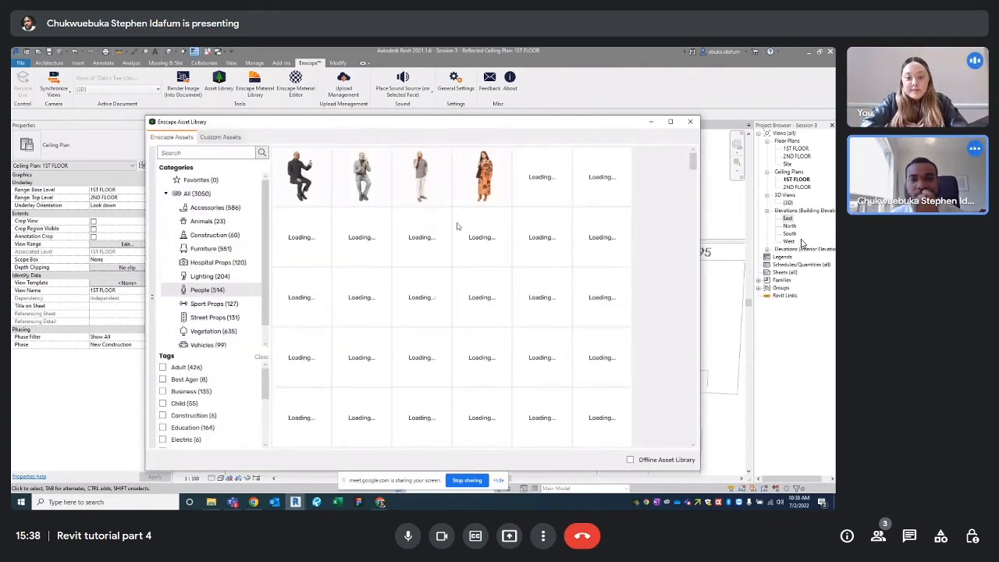
pyautogui.click(486, 188)
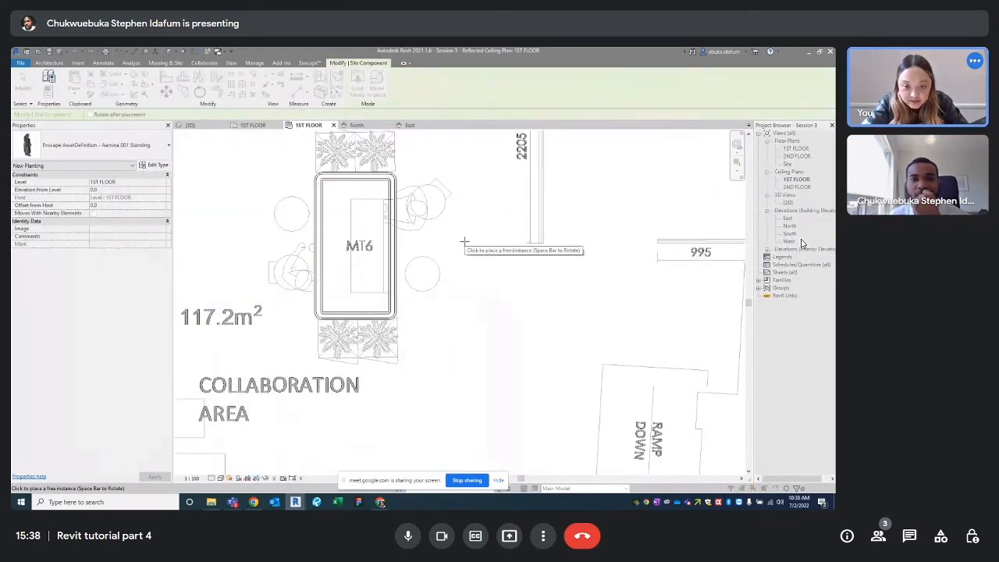
pyautogui.scroll(-3, 444, 238)
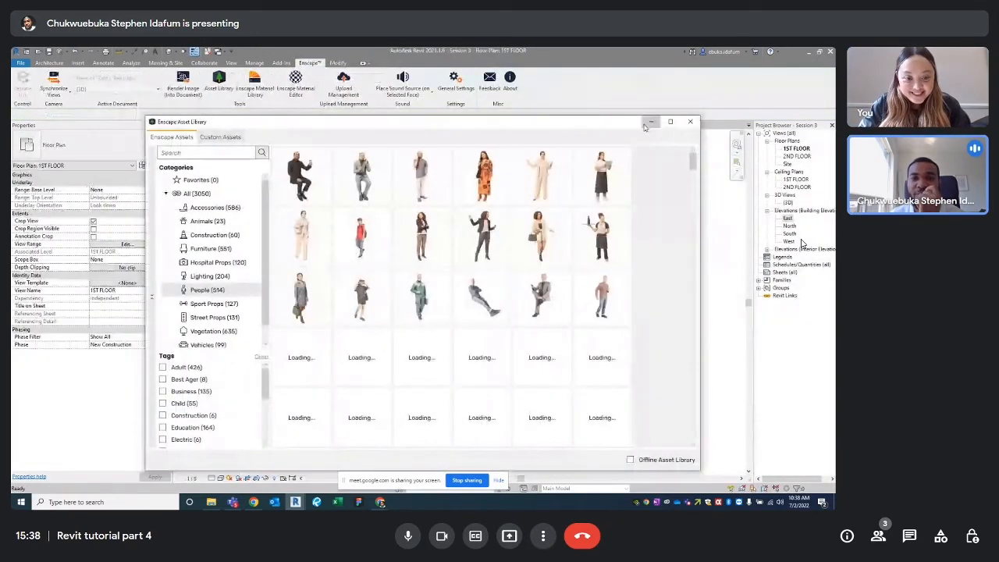
# On the 1ST FLOOR plan, place a standing Enscape person figure beside the MT6 table
pyautogui.click(254, 126)
pyautogui.scroll(3, 406, 299)
pyautogui.click(218, 81)
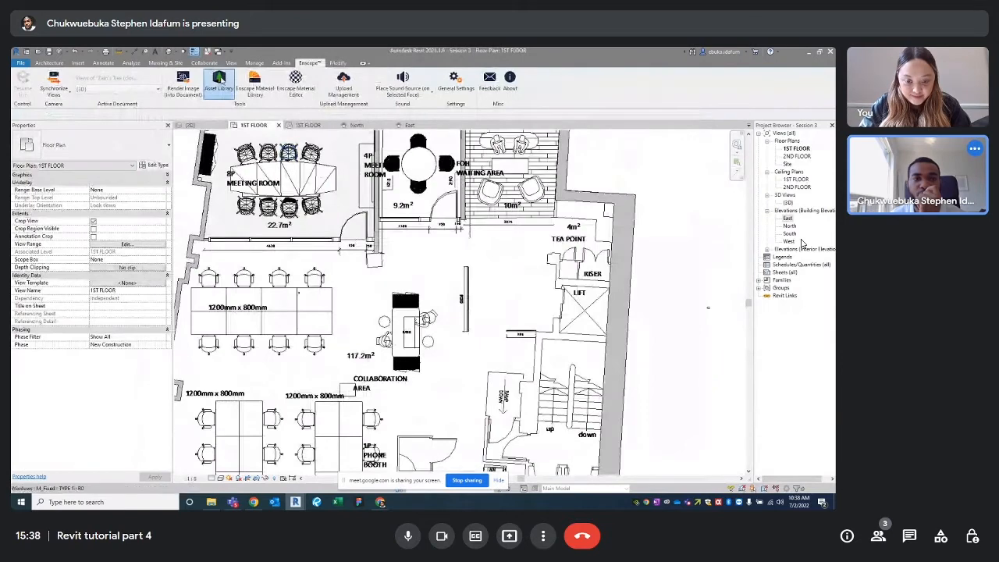
pyautogui.click(507, 257)
pyautogui.scroll(5, 431, 306)
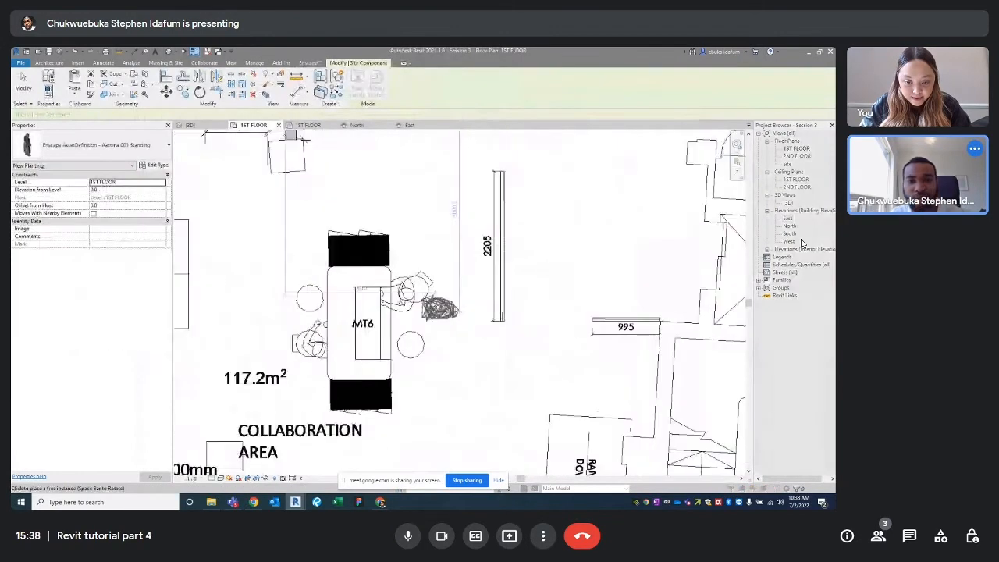
pyautogui.press('space')
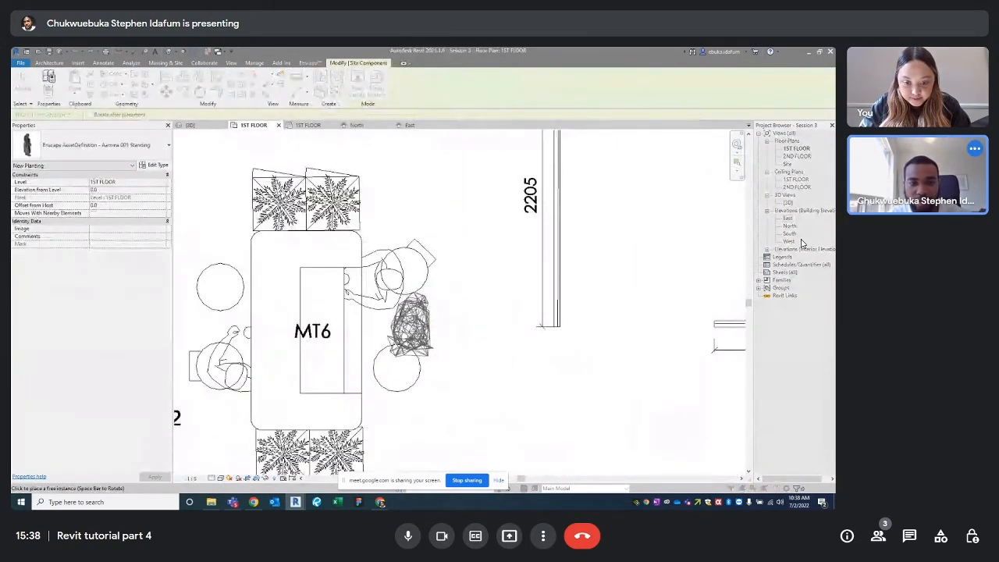
pyautogui.click(411, 324)
pyautogui.press('Escape')
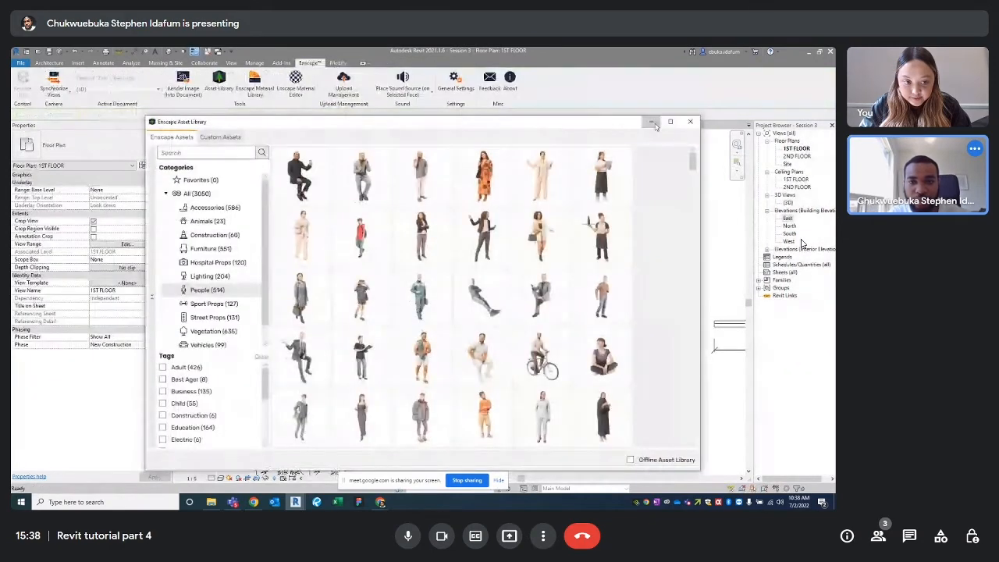
pyautogui.click(651, 121)
# Rotate the person figure 180° to turn it around
pyautogui.click(412, 324)
pyautogui.click(200, 92)
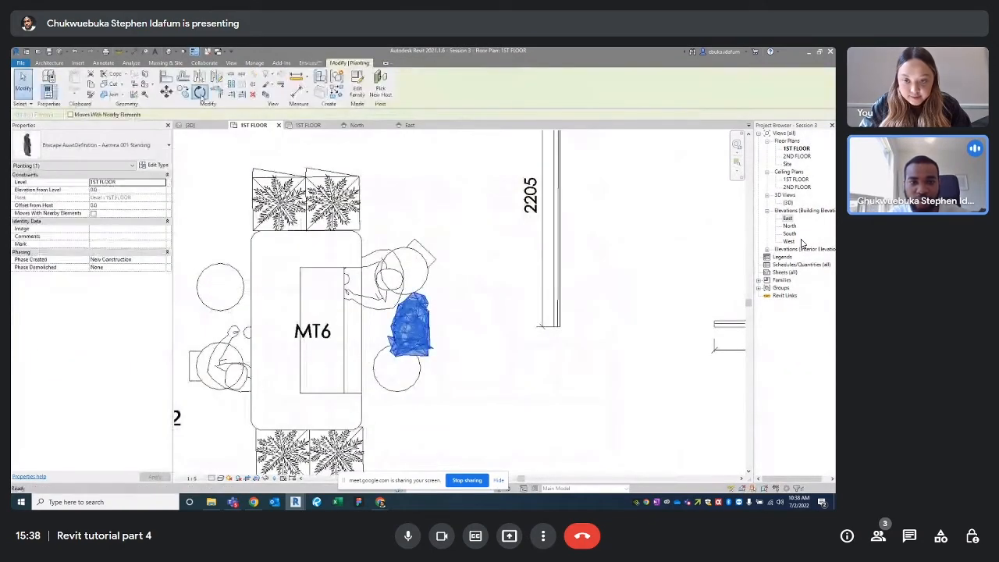
pyautogui.click(234, 325)
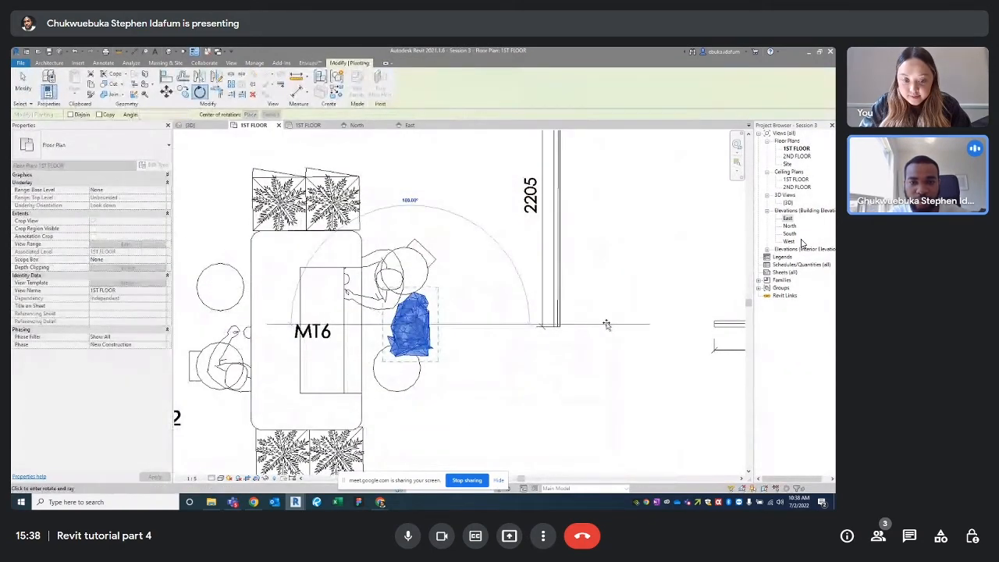
pyautogui.click(607, 325)
pyautogui.press('Escape')
pyautogui.scroll(-2, 480, 312)
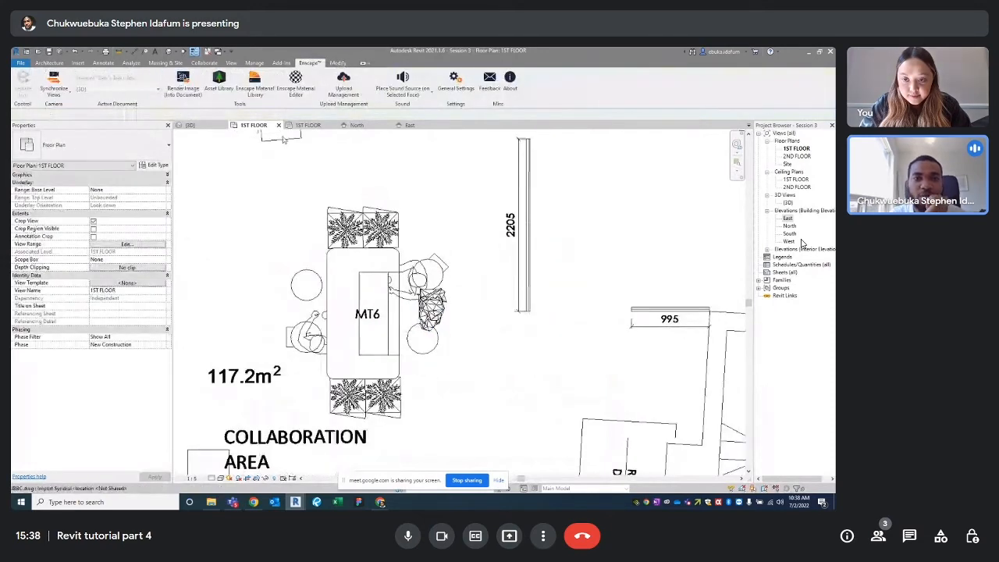
# Check the figure beside the desk in the East elevation
pyautogui.click(357, 125)
pyautogui.scroll(-3, 449, 339)
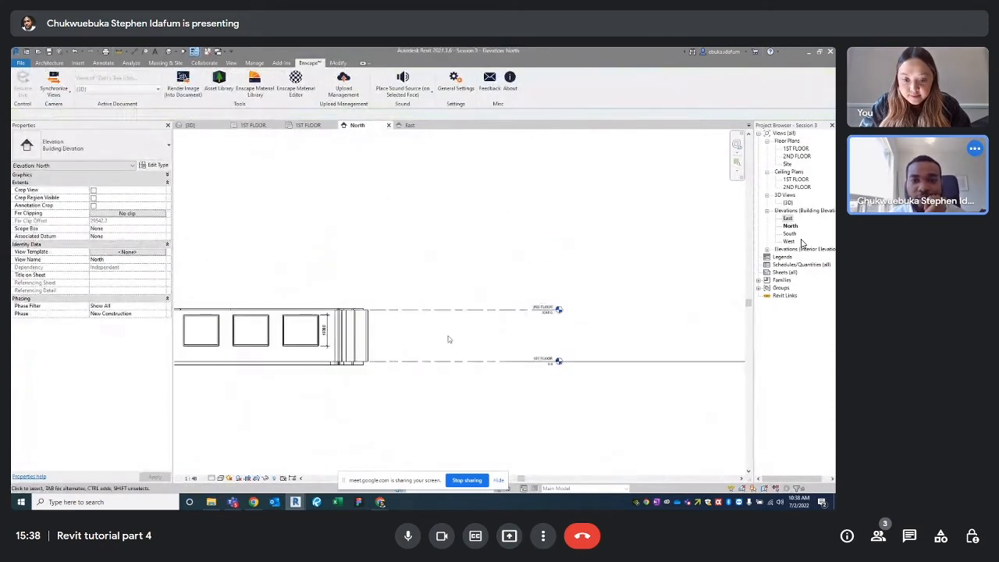
pyautogui.scroll(-2, 449, 340)
pyautogui.click(410, 125)
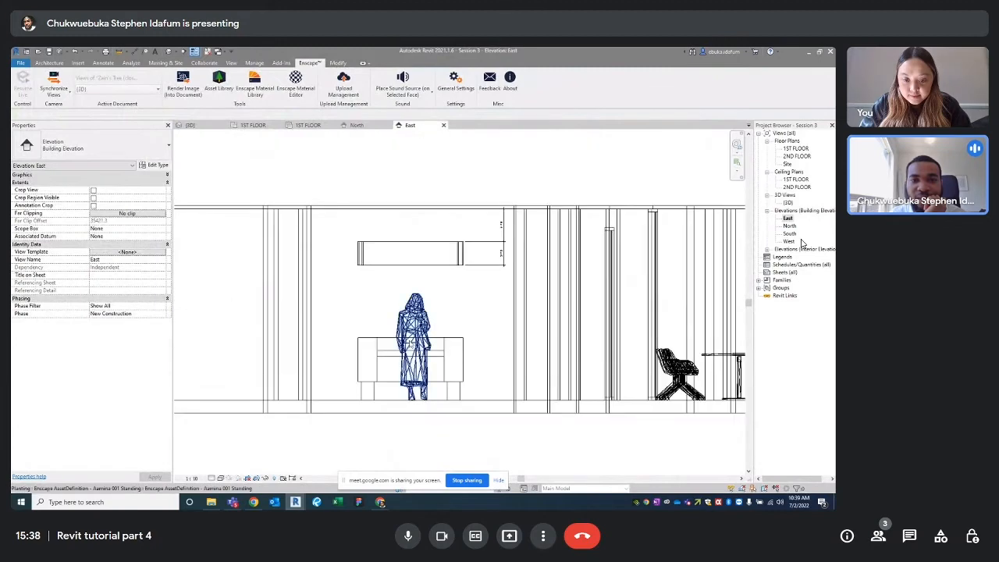
pyautogui.scroll(3, 413, 343)
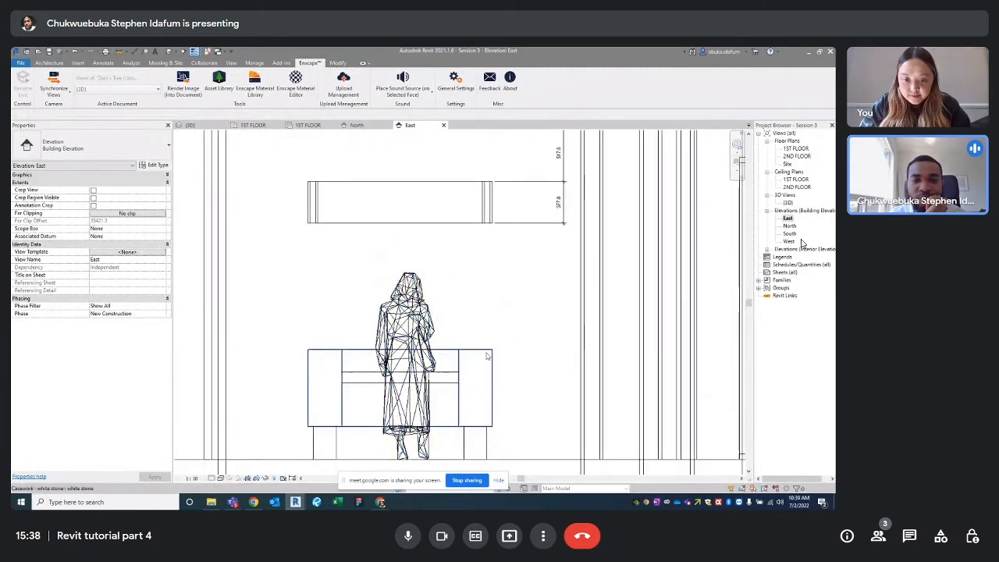
# Zoom out the East elevation and bring up the InceptTech reception photo in Chrome
pyautogui.scroll(-2, 472, 375)
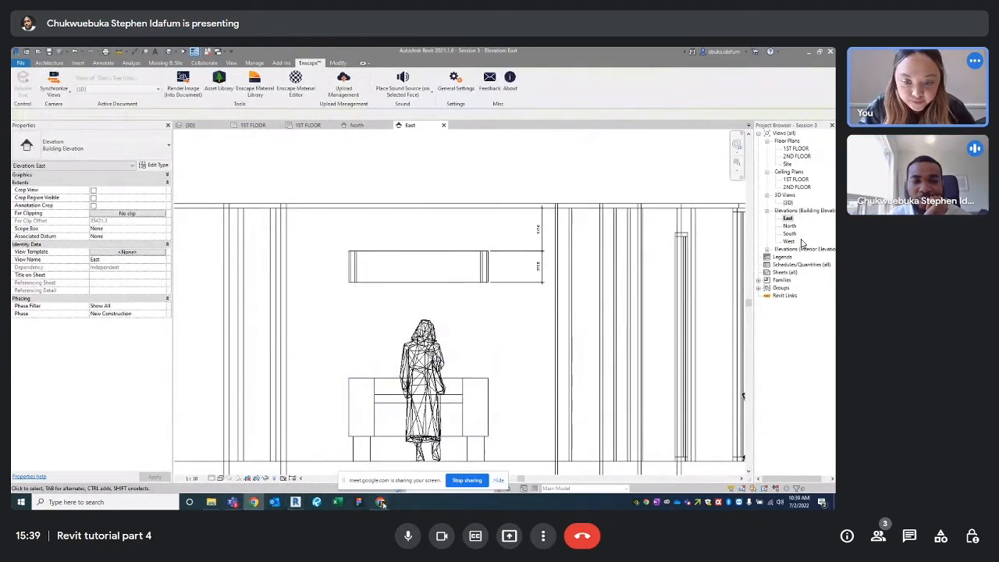
pyautogui.moveTo(381, 503)
pyautogui.click(359, 465)
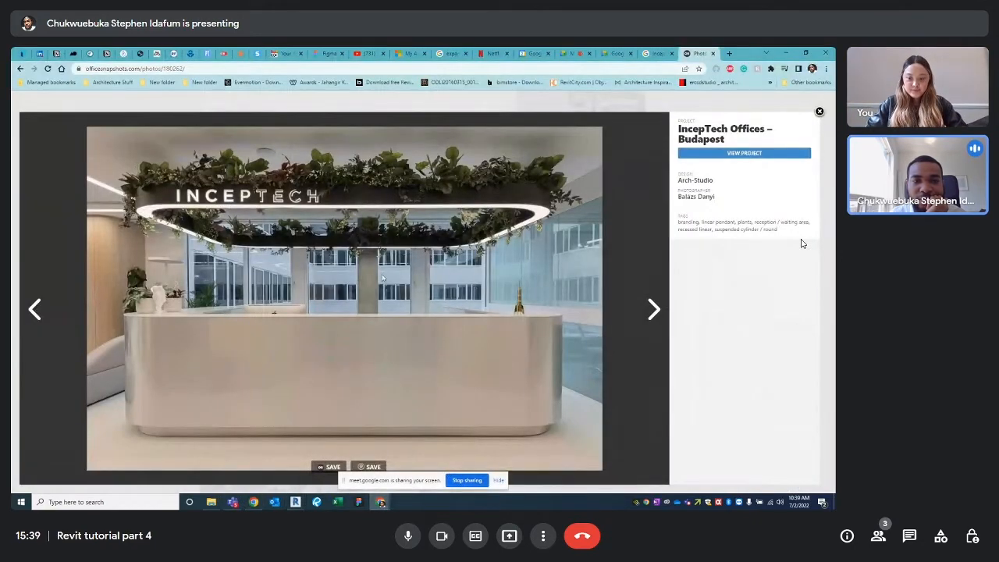
# Minimise Chrome to return to Revit
pyautogui.click(785, 54)
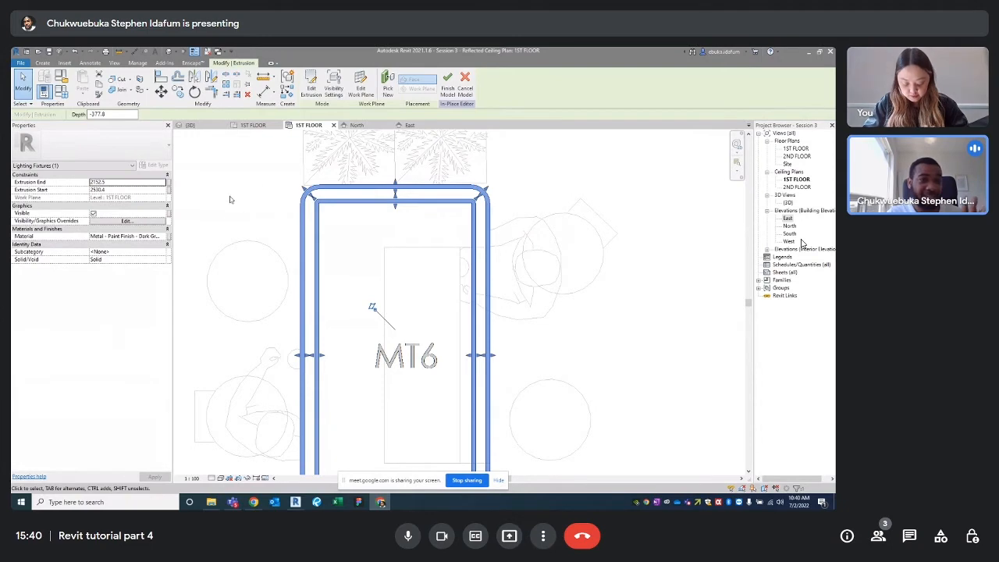
# Finish the current fixture and create a new in-place Lighting Fixtures model named LIGHT PART
pyautogui.click(448, 81)
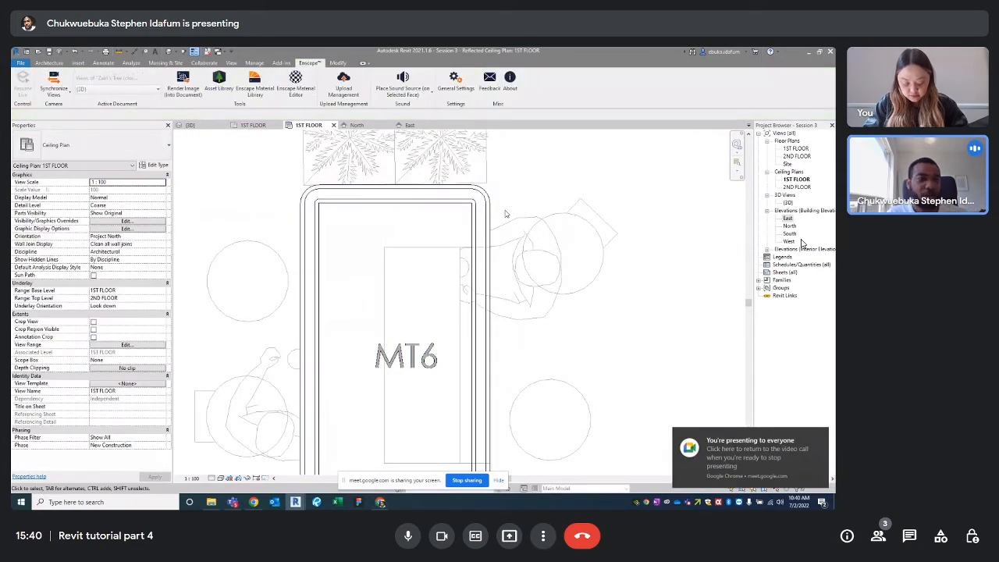
pyautogui.scroll(-2, 535, 205)
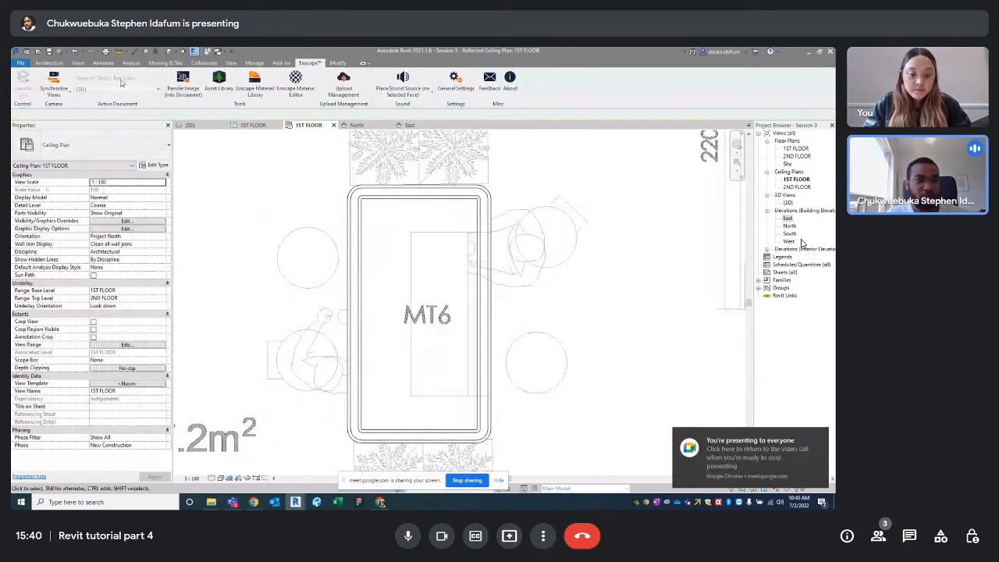
pyautogui.click(49, 62)
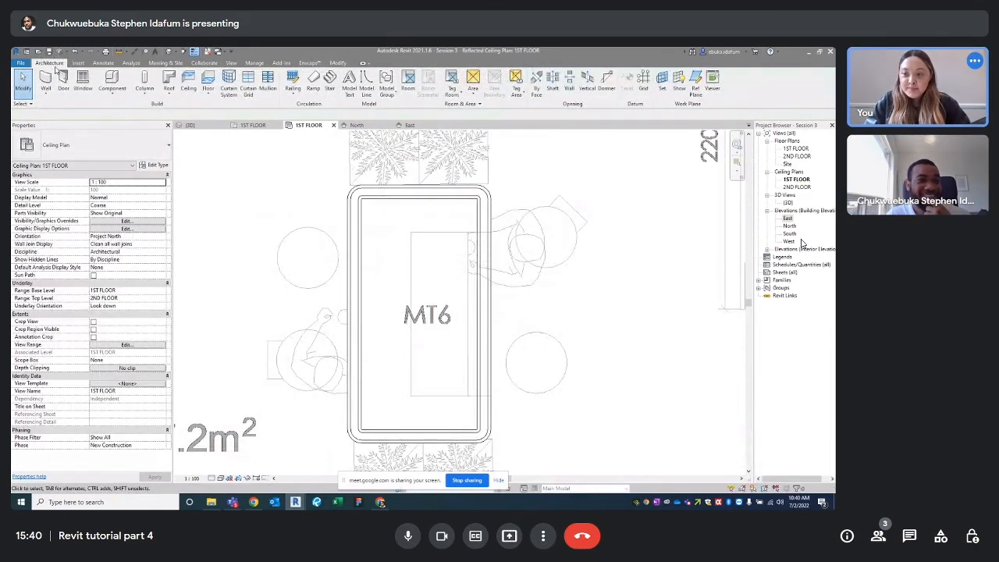
pyautogui.click(112, 89)
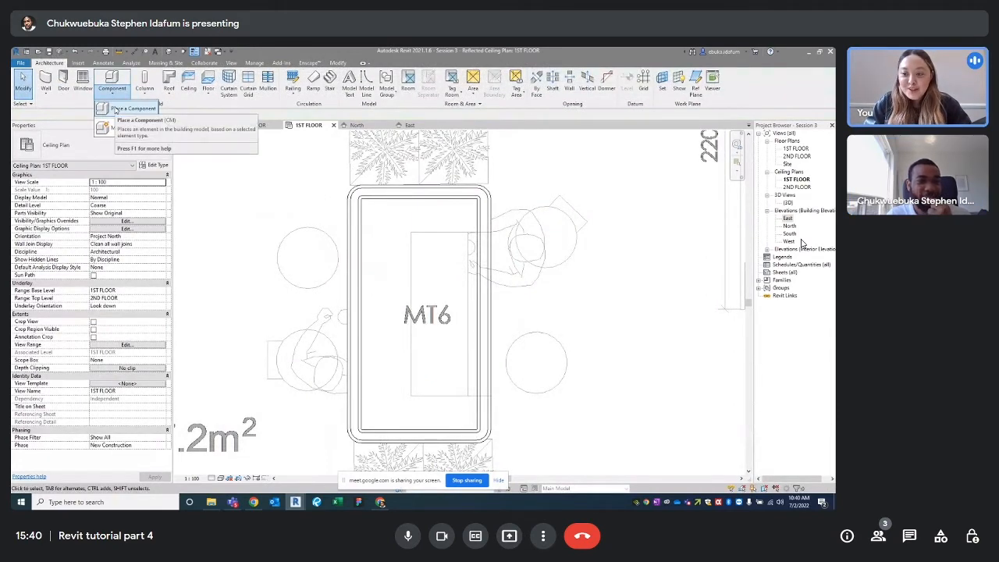
pyautogui.click(129, 127)
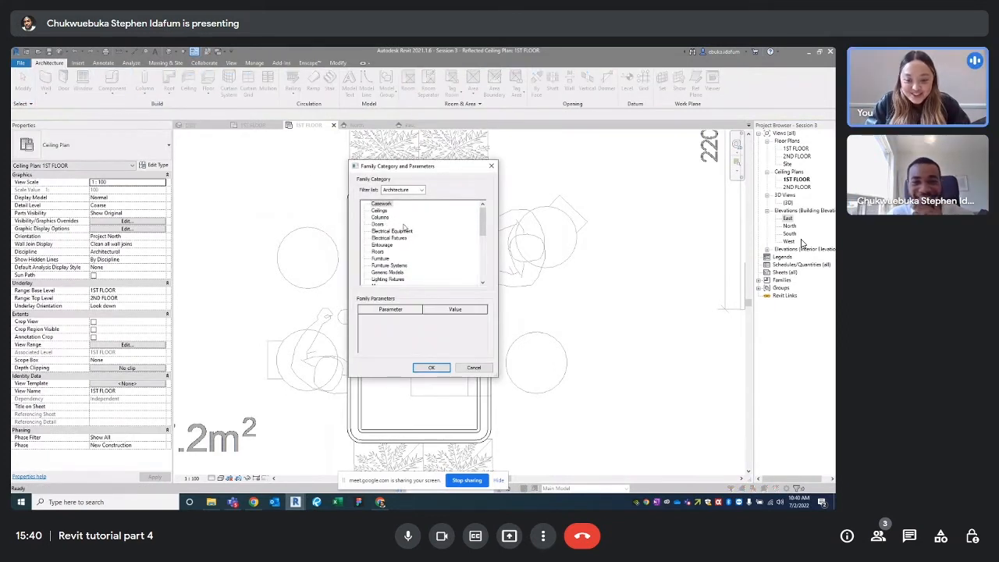
pyautogui.scroll(-2, 402, 230)
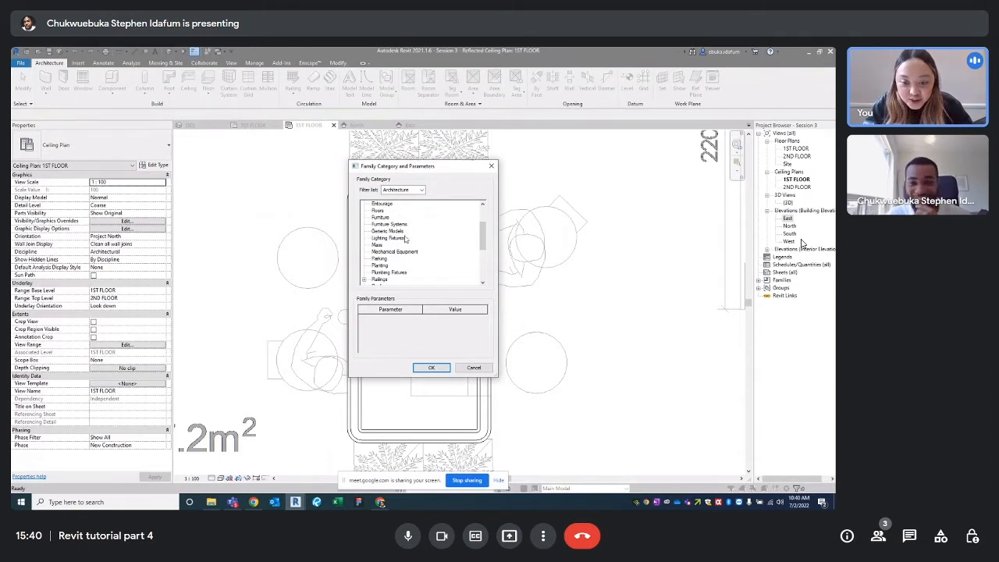
pyautogui.click(396, 238)
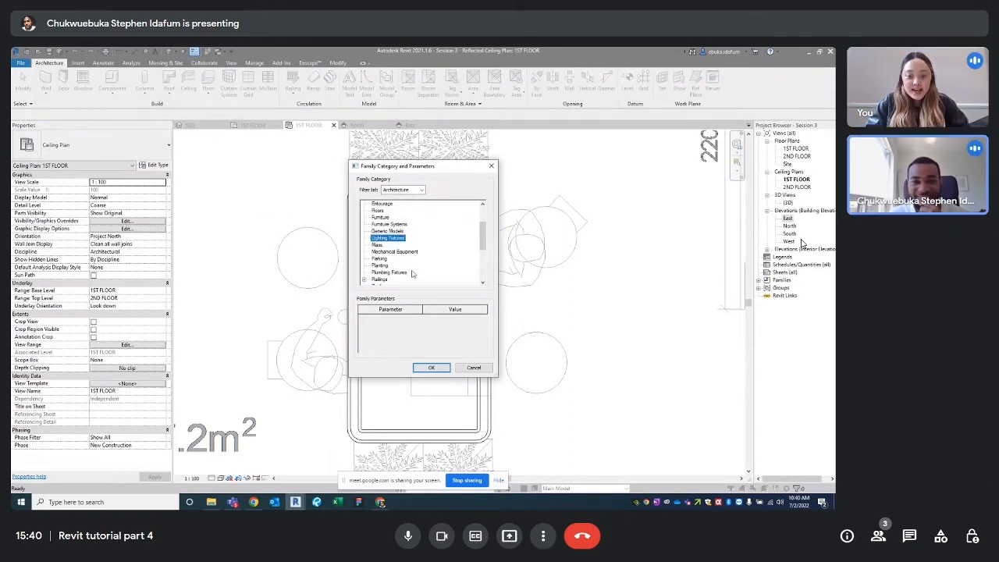
pyautogui.click(431, 368)
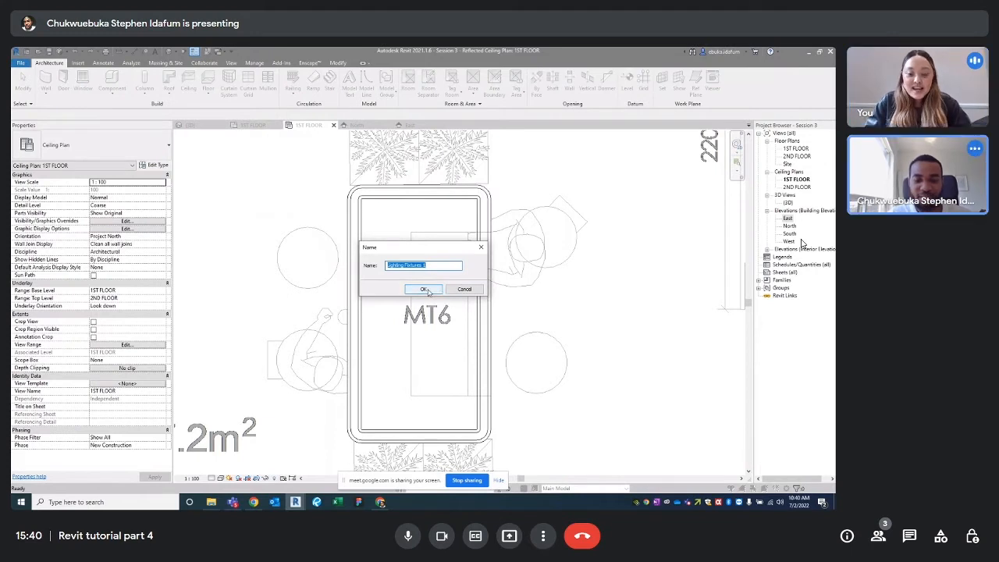
pyautogui.write('LIGHT PART')
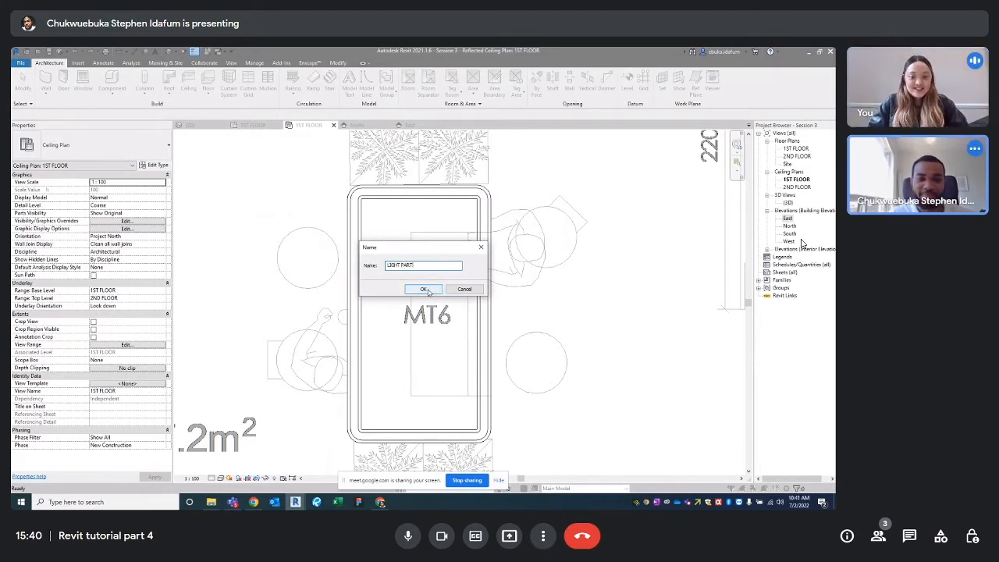
pyautogui.click(423, 290)
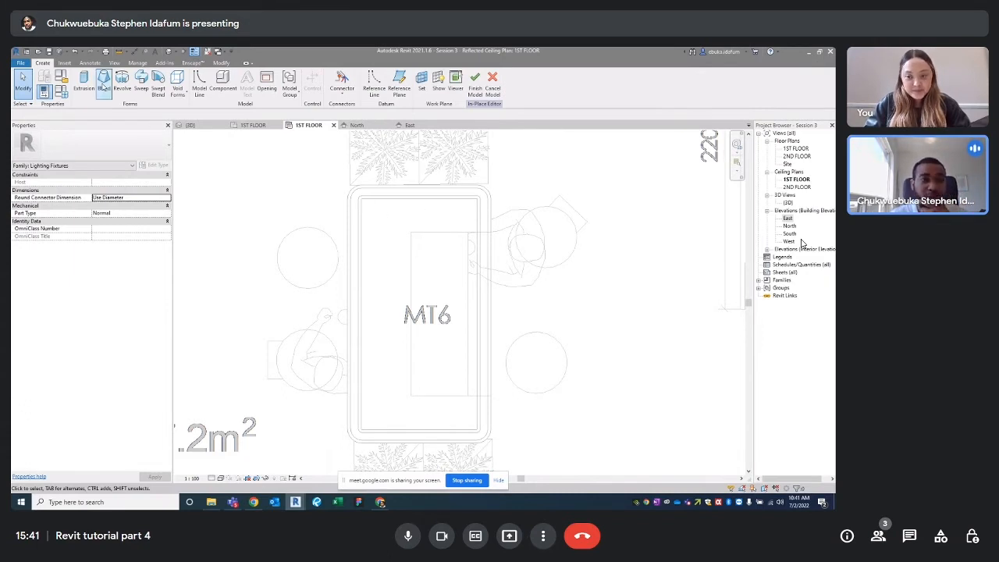
# Start a Pick Lines extrusion with Extrusion End 2152.5 and Extrusion Start 2530.4
pyautogui.click(83, 81)
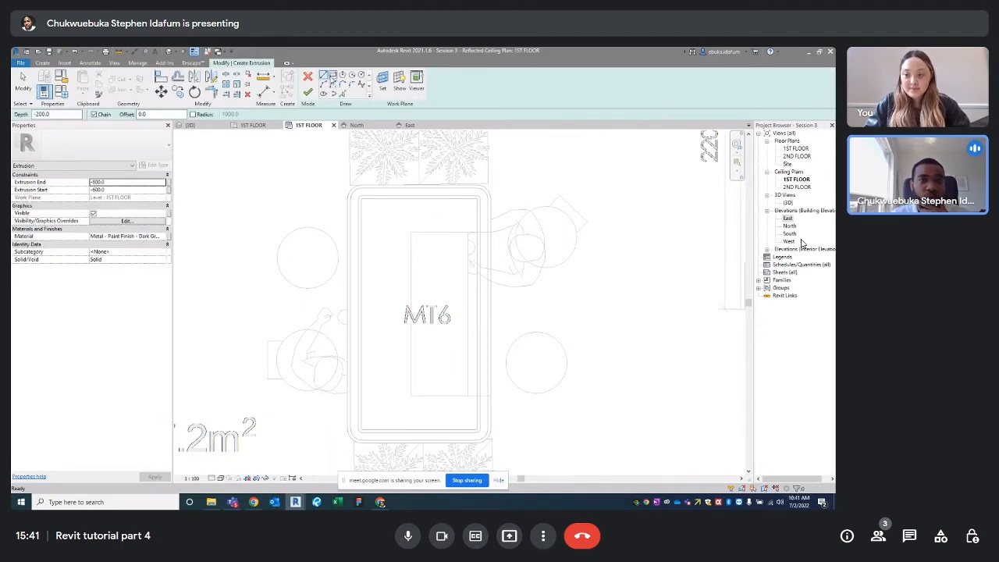
pyautogui.scroll(3, 409, 186)
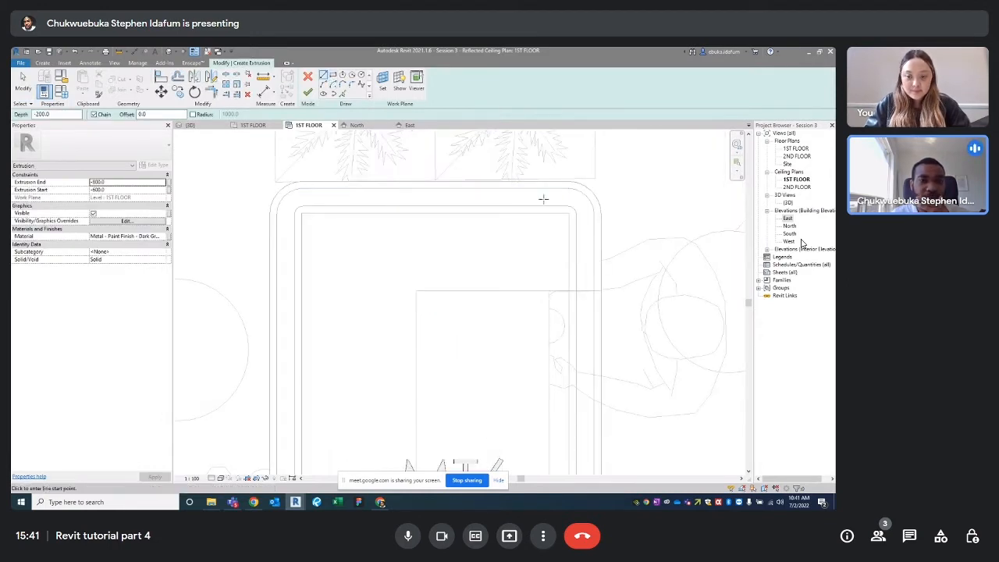
pyautogui.click(342, 94)
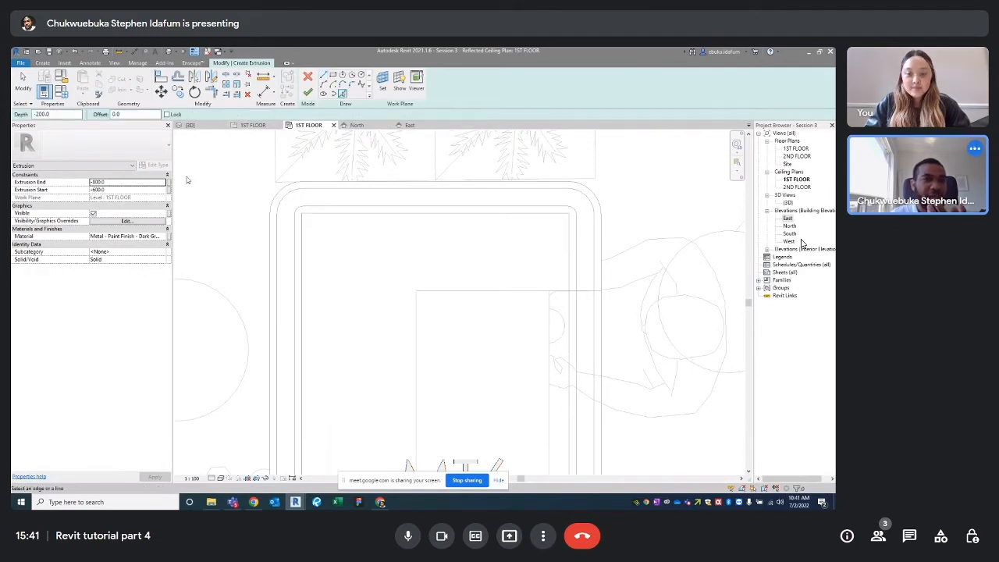
pyautogui.click(111, 182)
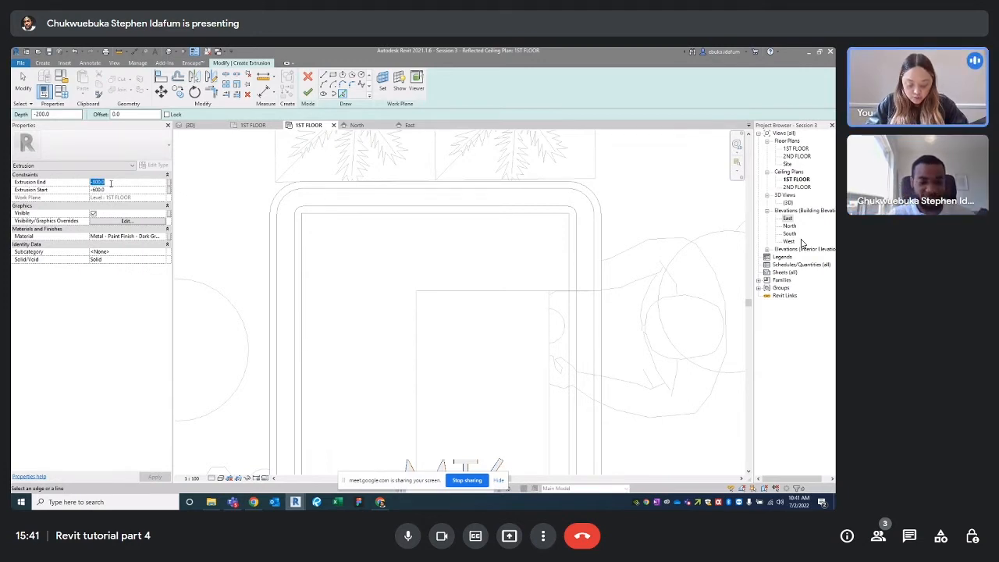
pyautogui.write('21')
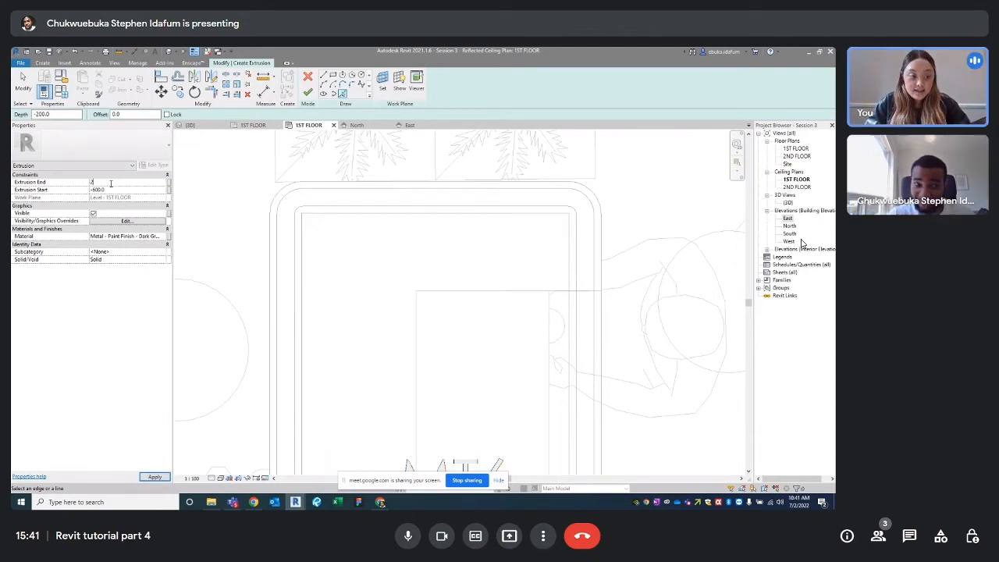
pyautogui.write('5')
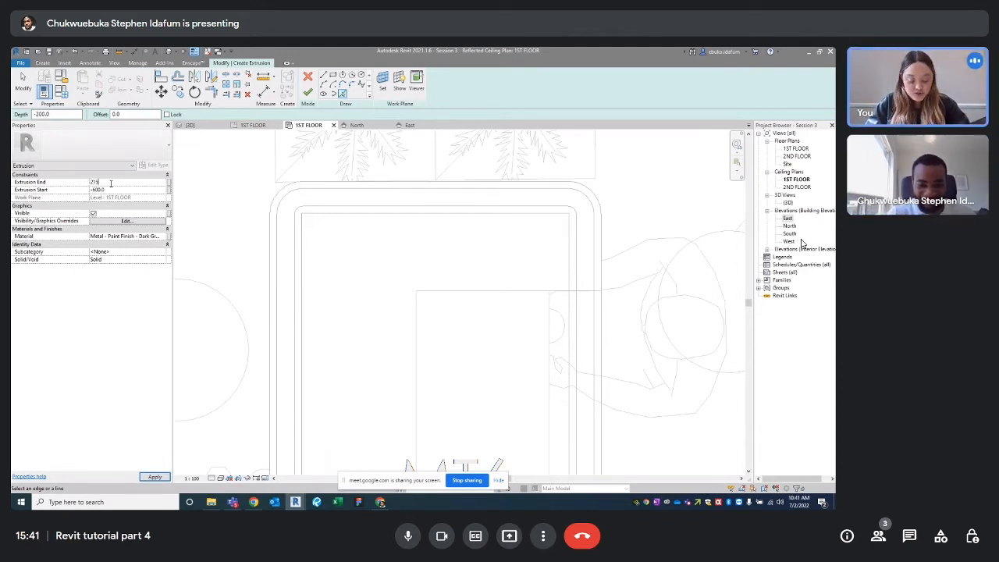
pyautogui.write('0.5')
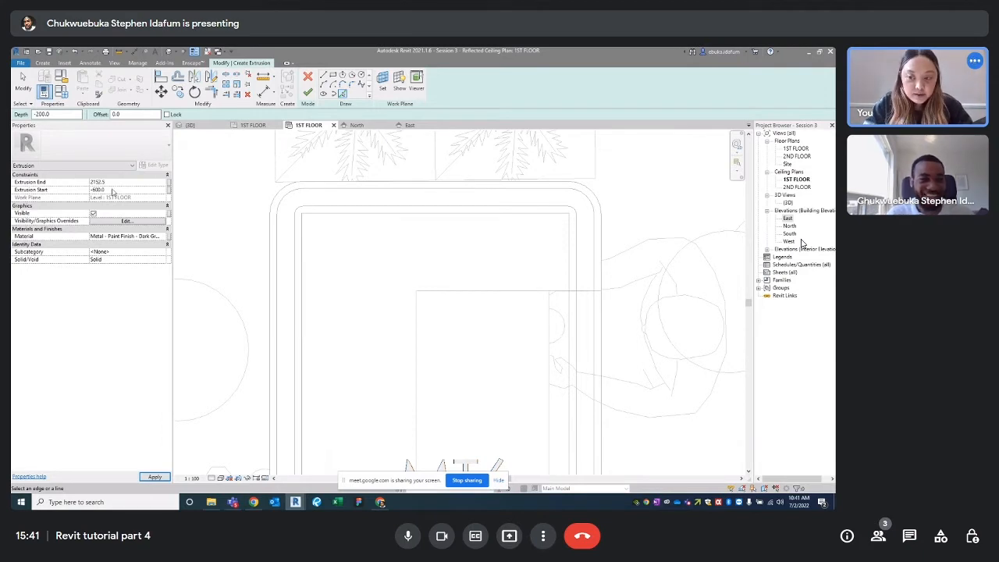
pyautogui.click(107, 190)
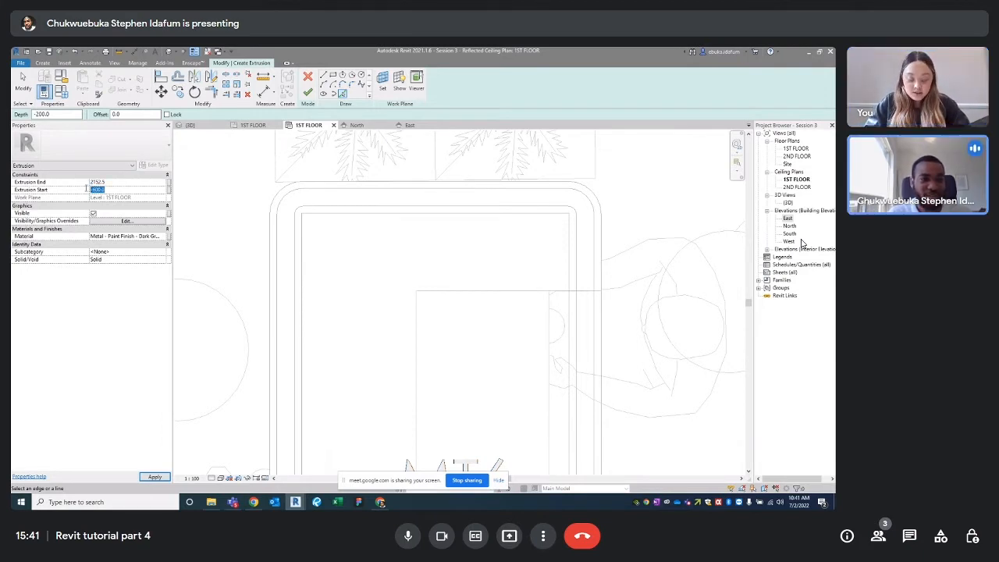
pyautogui.moveTo(108, 190); pyautogui.dragTo(86, 190)
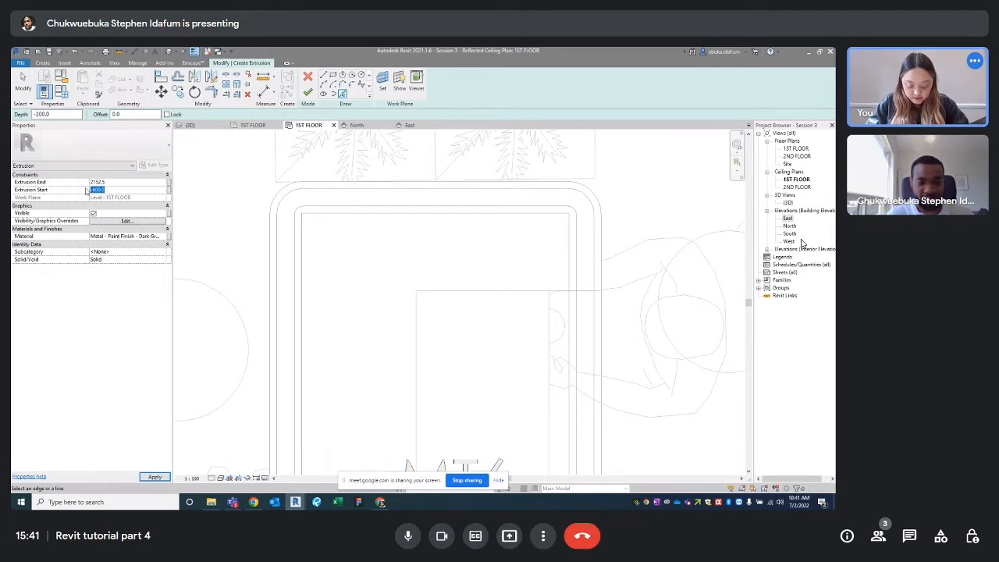
pyautogui.write('25')
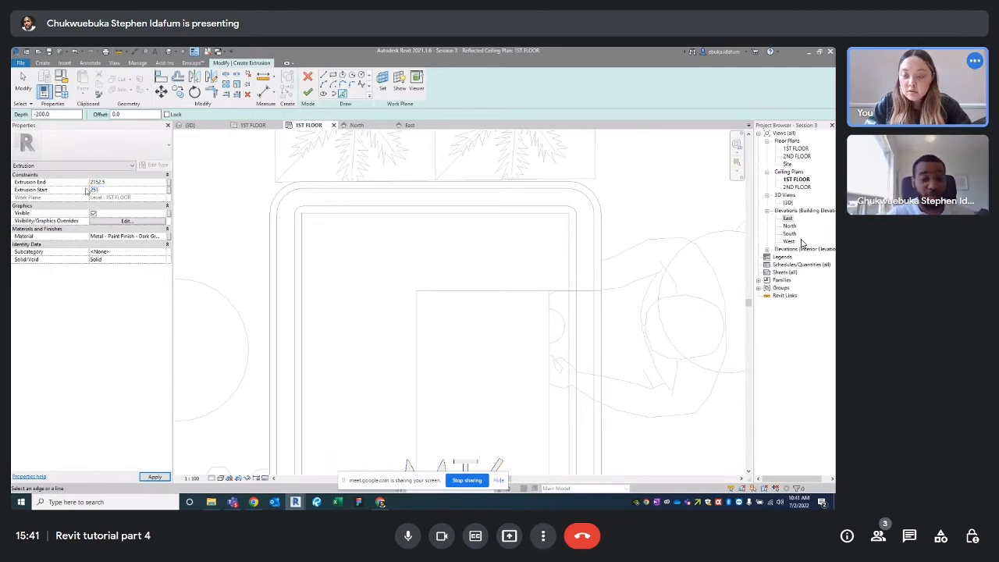
pyautogui.write('30')
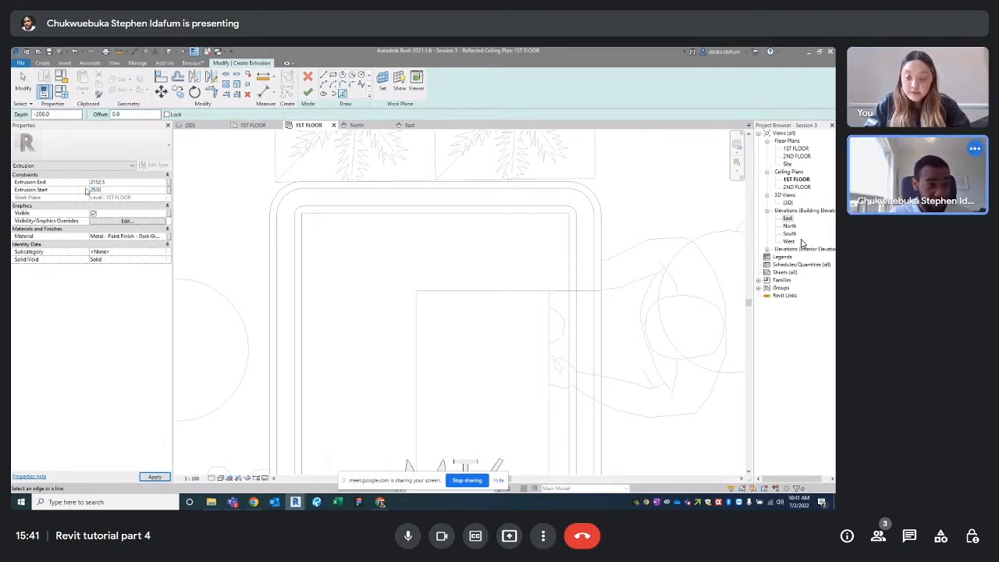
pyautogui.write('.4')
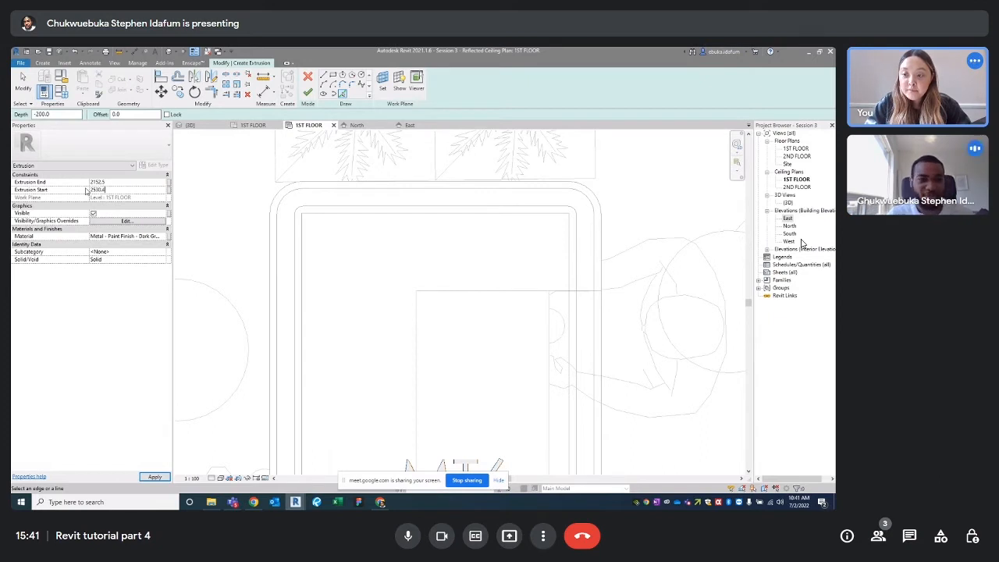
pyautogui.press('Return')
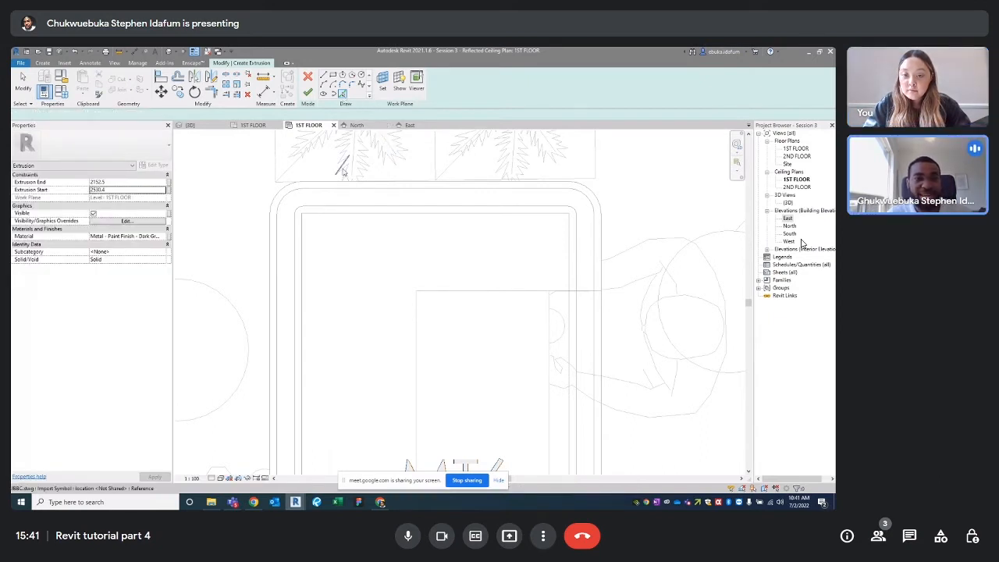
# Pick the outline's outer top, bottom and right edges and corner arcs into the sketch
pyautogui.click(339, 187)
pyautogui.click(282, 196)
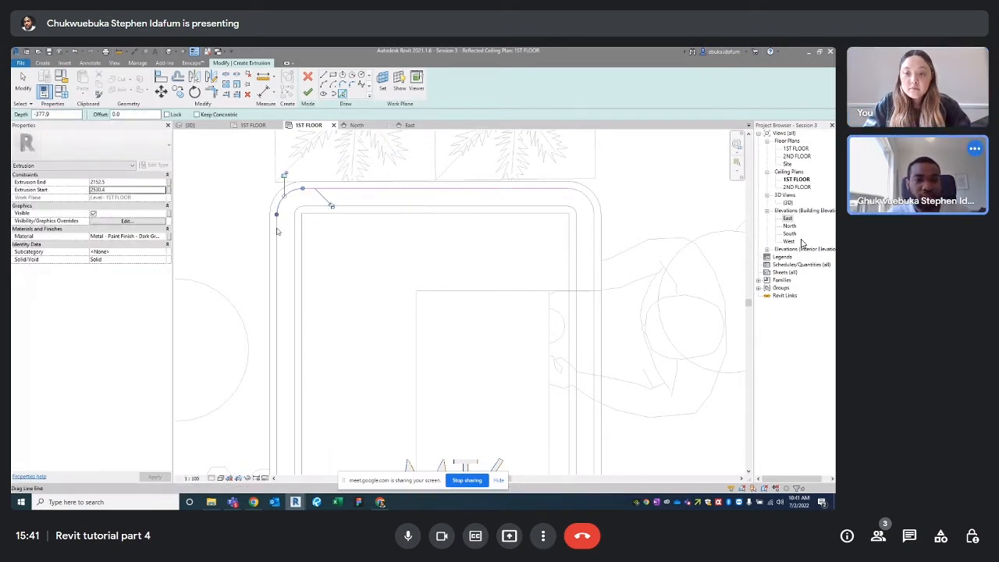
pyautogui.scroll(-3, 292, 391)
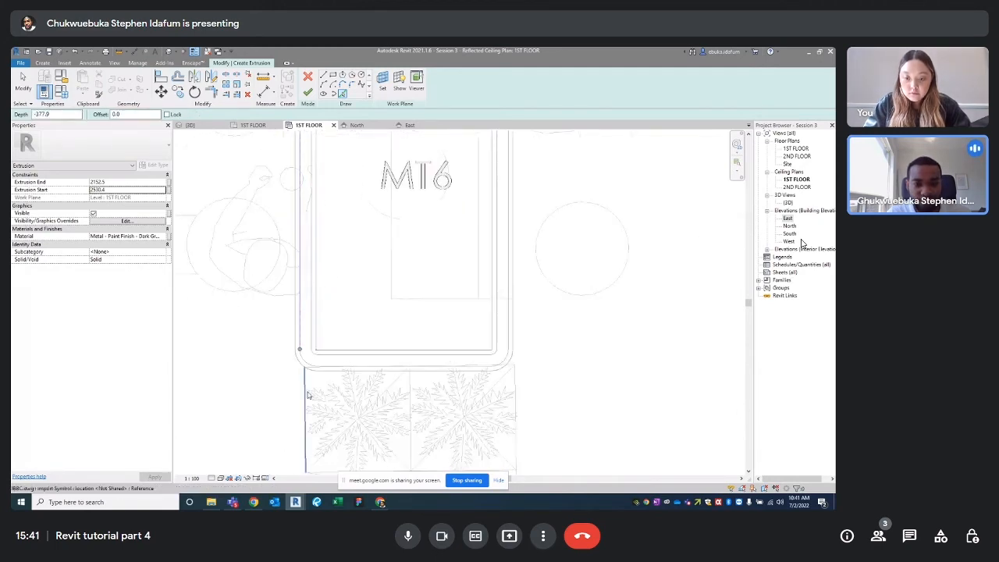
pyautogui.scroll(3, 309, 395)
pyautogui.click(353, 321)
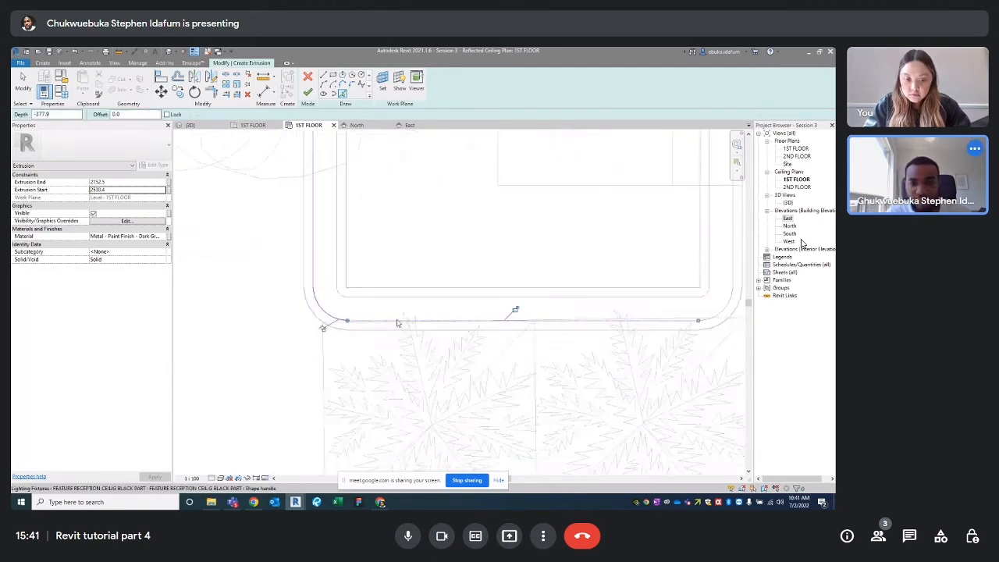
pyautogui.scroll(-1, 398, 322)
pyautogui.click(546, 320)
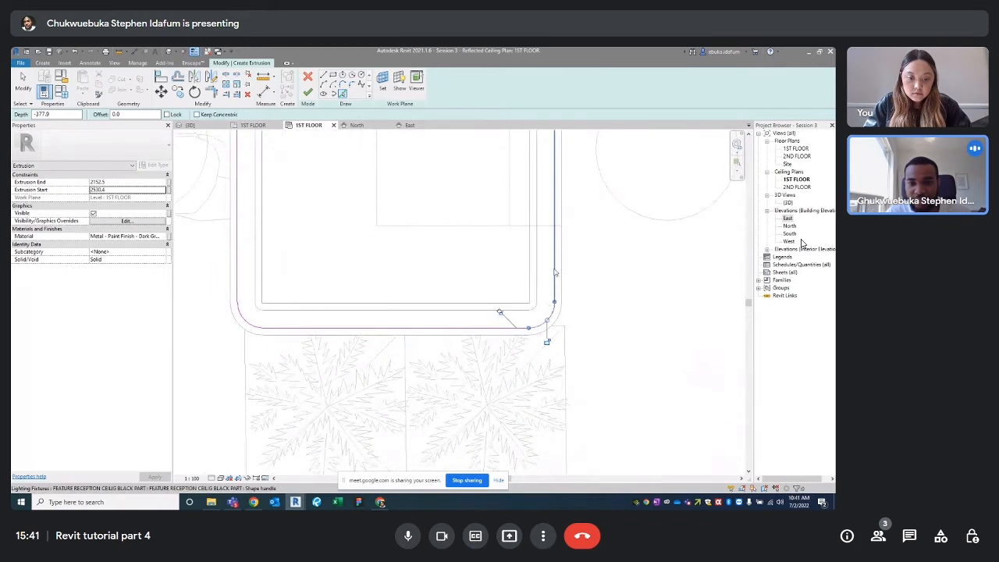
pyautogui.click(555, 272)
pyautogui.scroll(-4, 538, 312)
pyautogui.scroll(3, 521, 187)
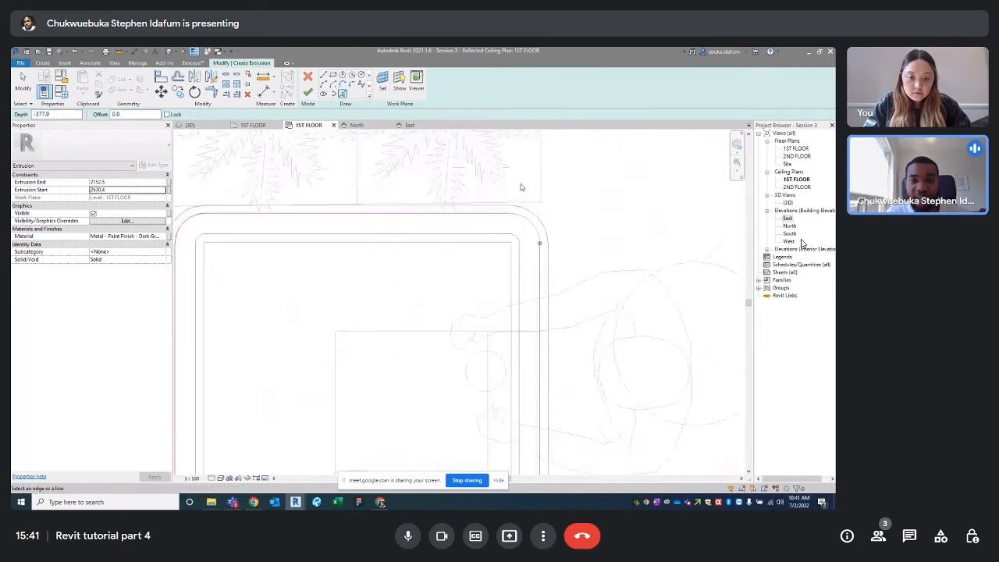
pyautogui.click(529, 218)
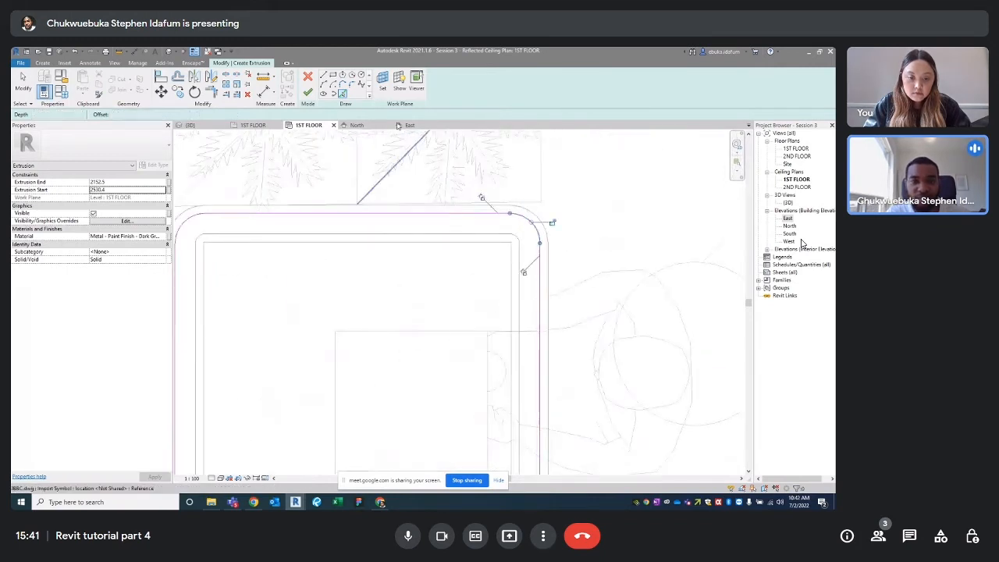
# Pick the inner edges and remaining corner arcs to complete the rounded outline
pyautogui.click(503, 233)
pyautogui.scroll(2, 511, 234)
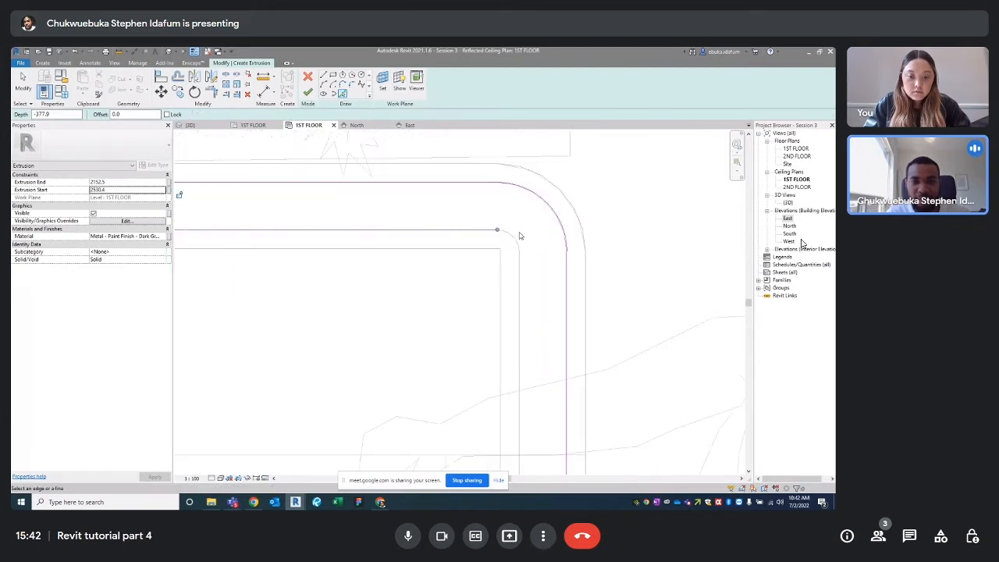
pyautogui.click(518, 243)
pyautogui.click(526, 297)
pyautogui.scroll(-3, 529, 312)
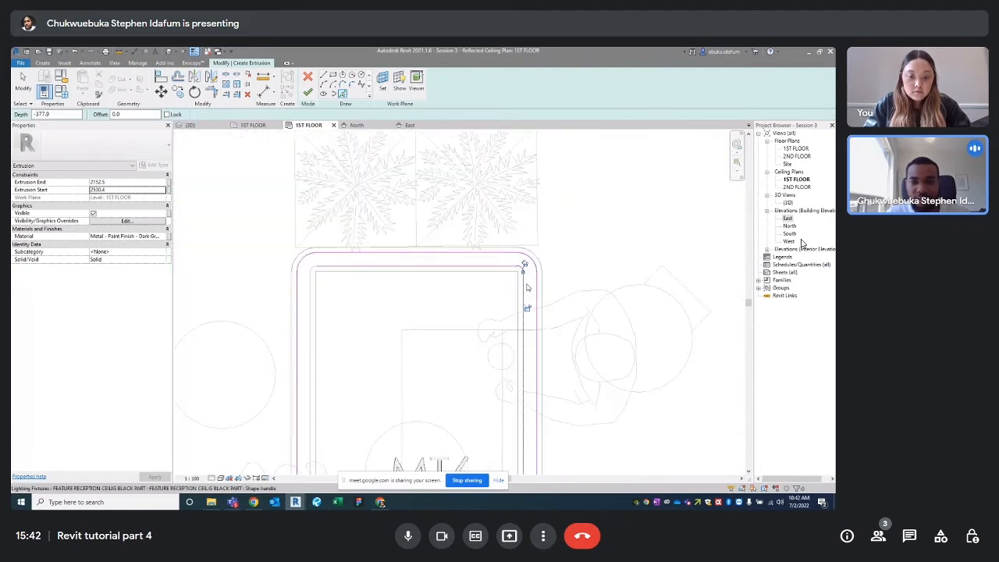
pyautogui.moveTo(527, 288); pyautogui.dragTo(559, 214, button='middle')
pyautogui.scroll(2, 560, 279)
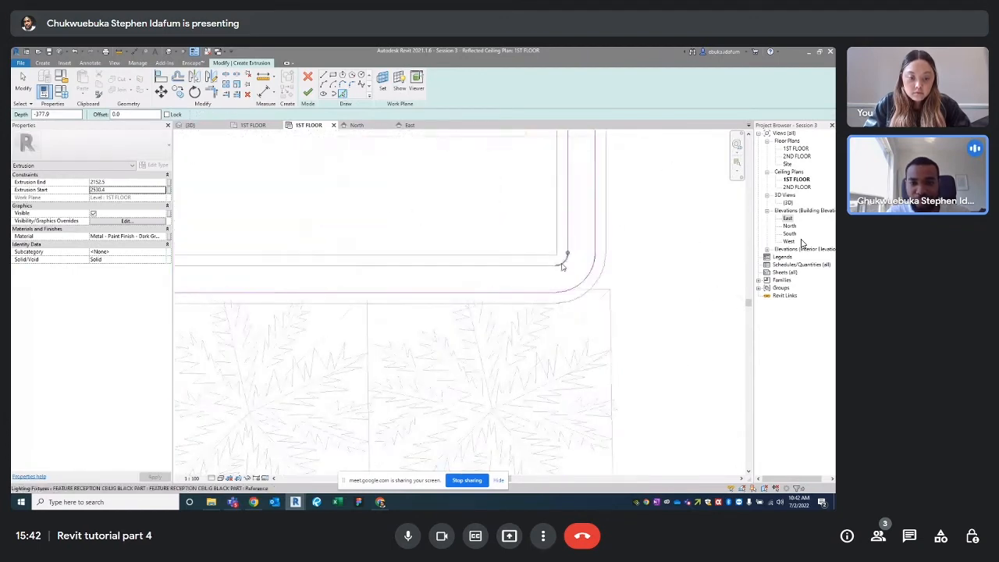
pyautogui.scroll(-2, 469, 288)
pyautogui.scroll(2, 398, 297)
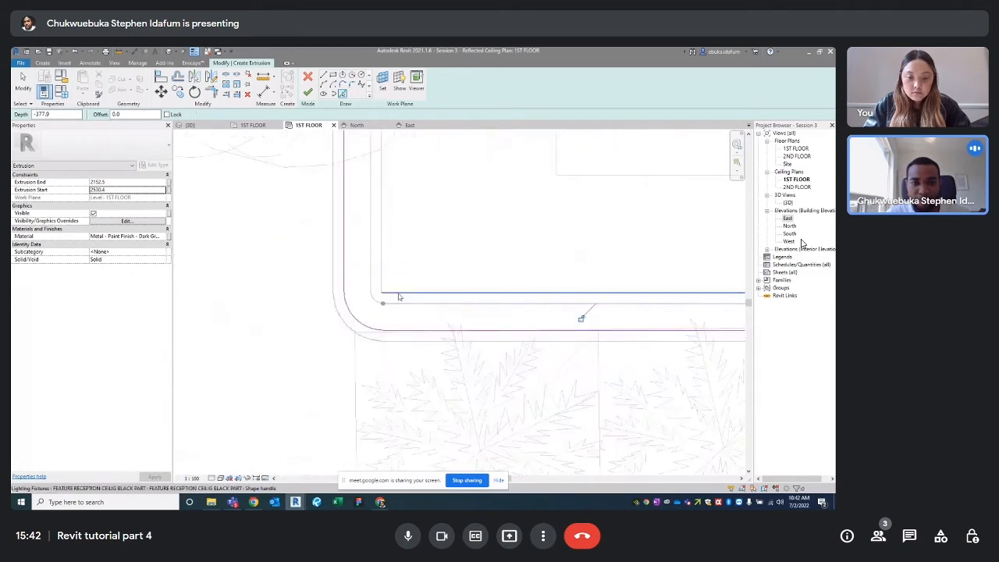
pyautogui.click(374, 294)
pyautogui.click(371, 251)
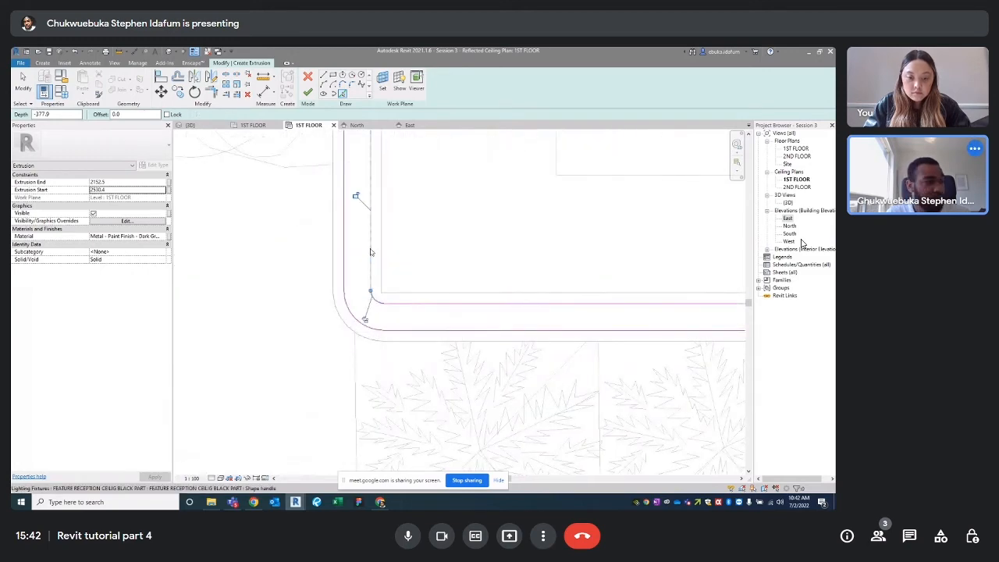
pyautogui.moveTo(371, 251)
pyautogui.mouseDown(button='middle')
pyautogui.moveTo(359, 344)
pyautogui.moveTo(346, 357)
pyautogui.moveTo(361, 357)
pyautogui.moveTo(346, 350)
pyautogui.mouseUp(button='middle')
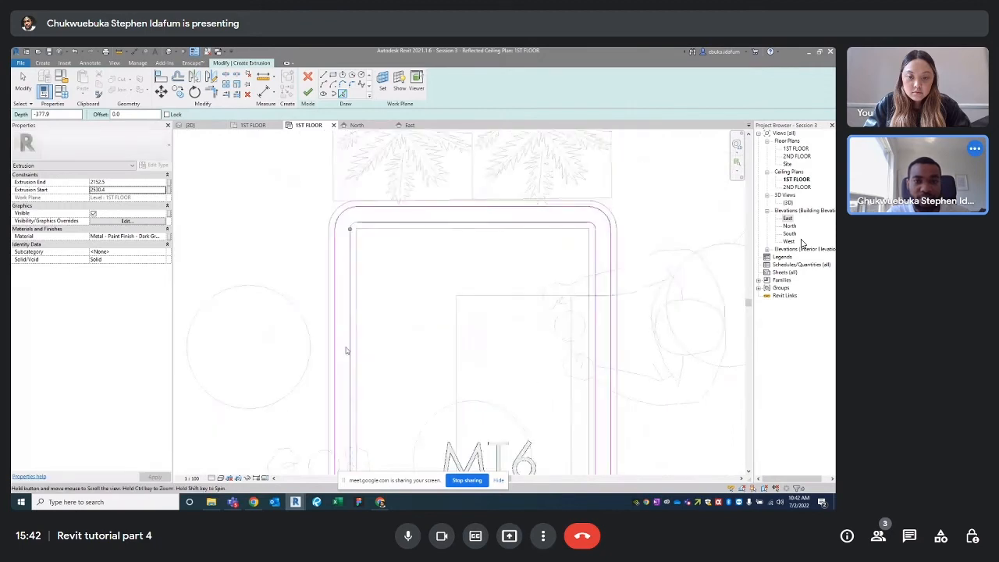
pyautogui.scroll(2, 352, 214)
pyautogui.click(352, 212)
pyautogui.scroll(-2, 351, 213)
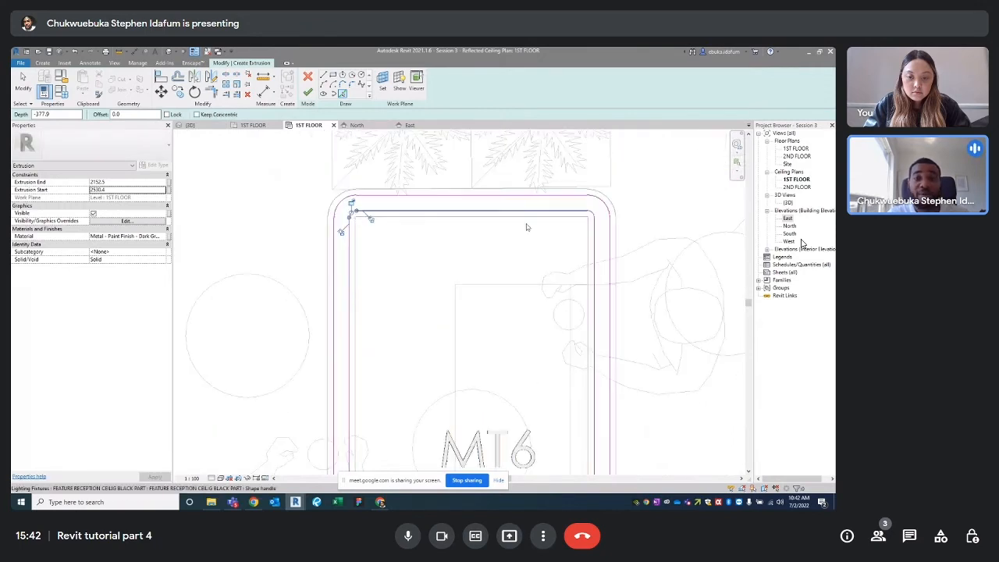
pyautogui.press('Escape')
# Open the Material Browser for the extrusion's Material property
pyautogui.scroll(-2, 403, 203)
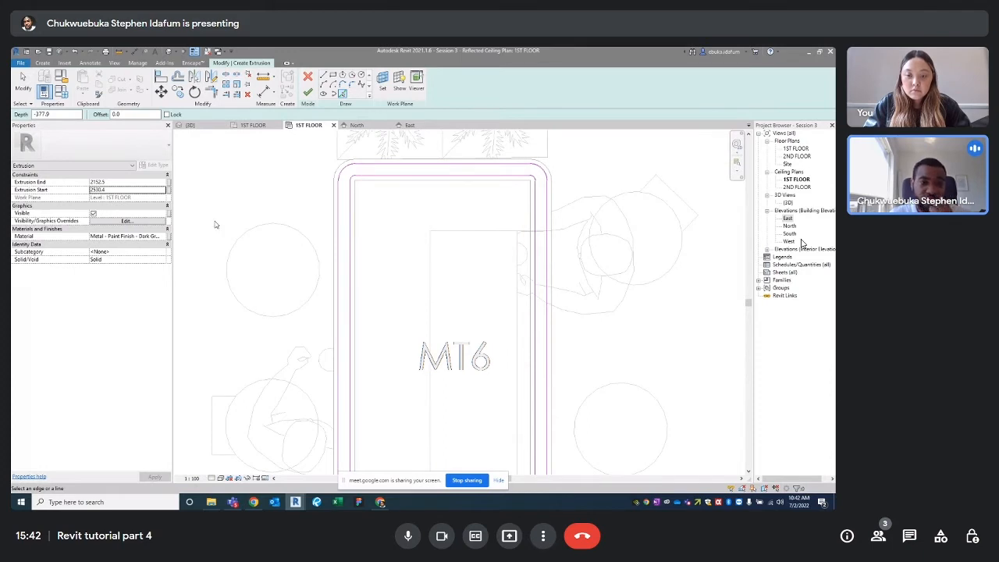
pyautogui.click(162, 236)
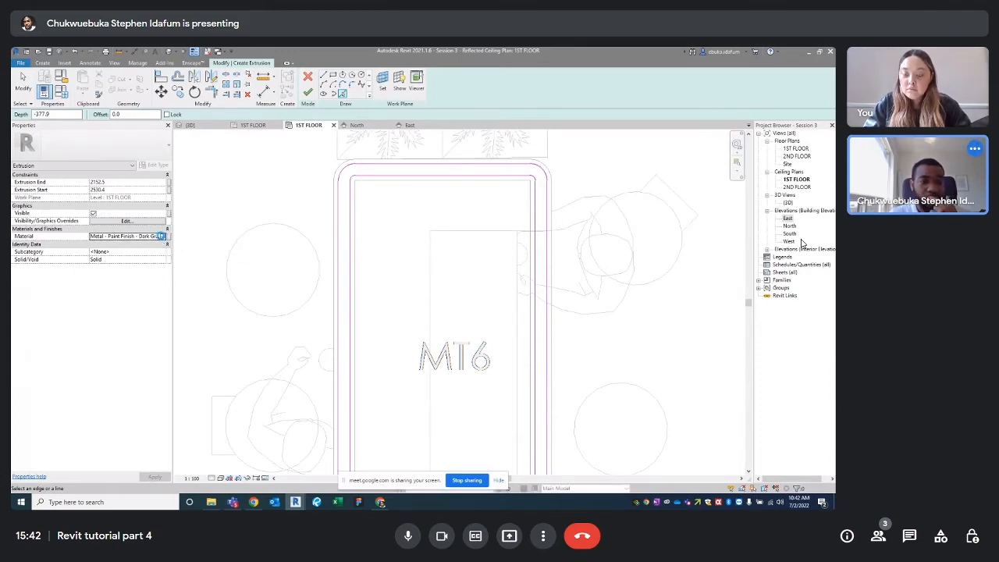
pyautogui.click(162, 236)
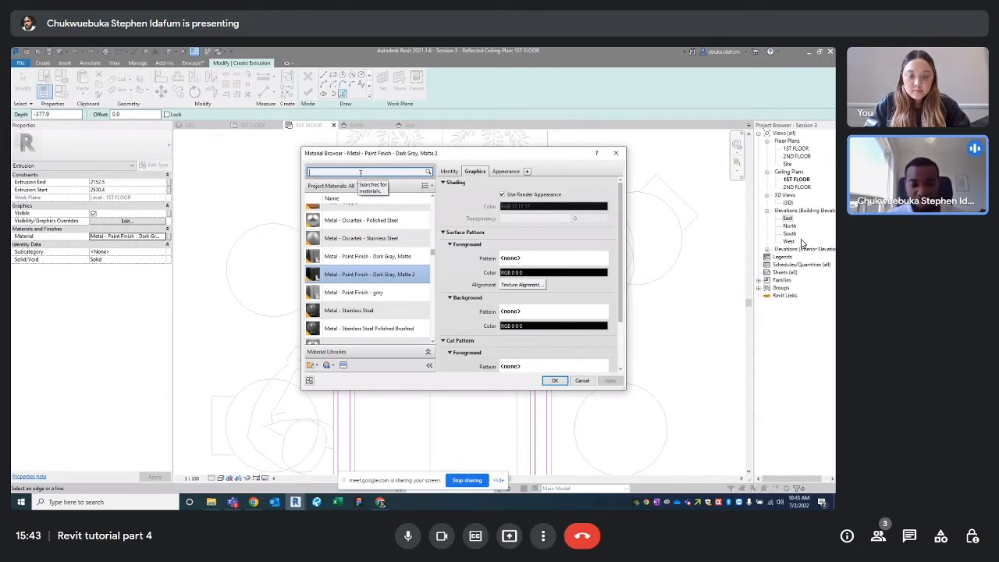
# Search the Material Browser for LIGHT and select the Light material
pyautogui.press('BackSpace')
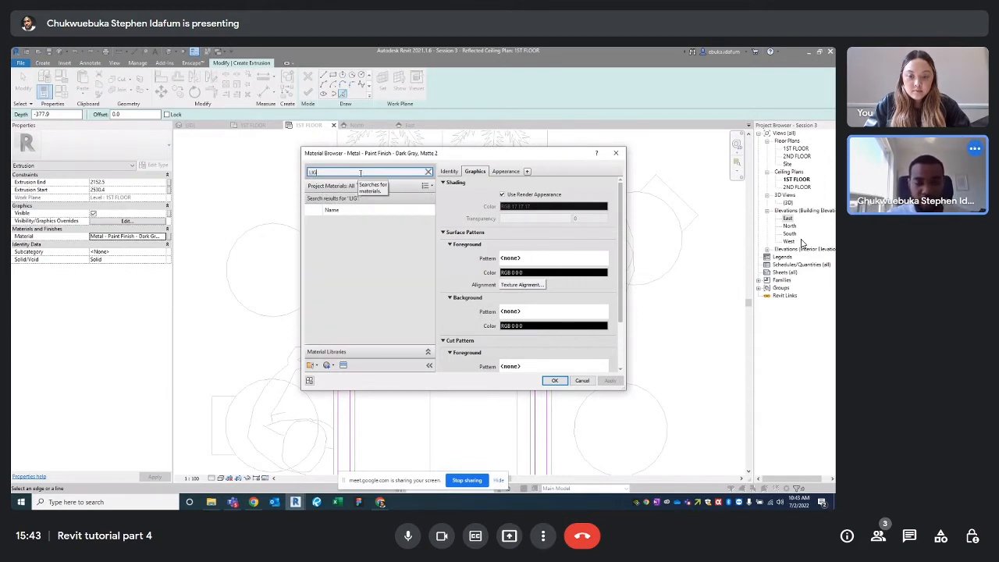
pyautogui.write('HT')
pyautogui.scroll(-5, 357, 279)
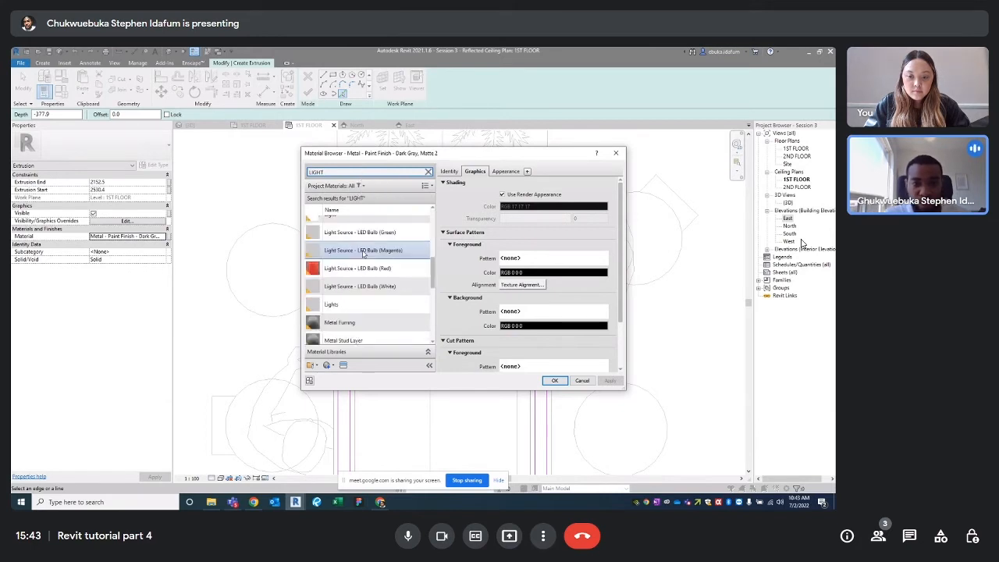
pyautogui.scroll(2, 358, 280)
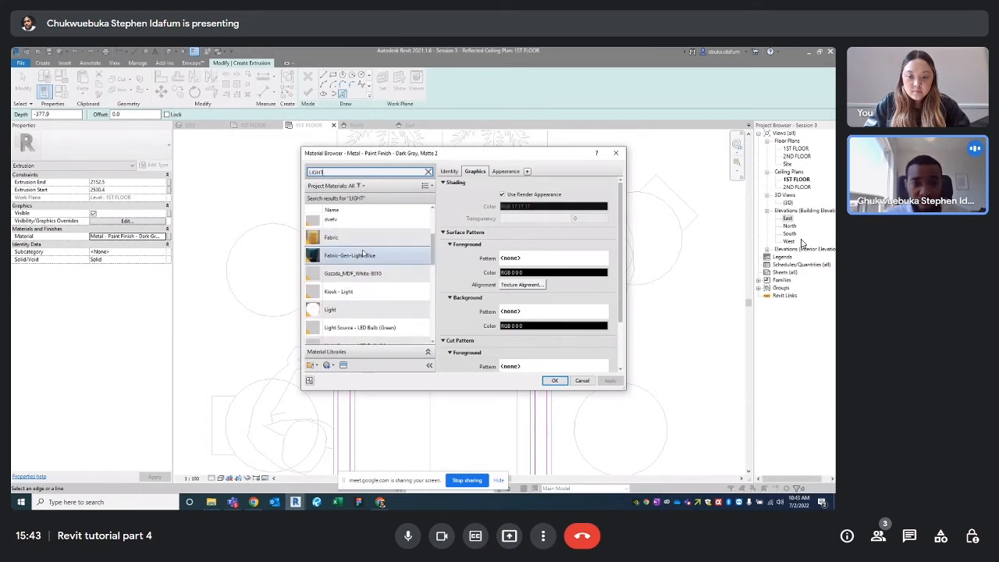
pyautogui.click(352, 310)
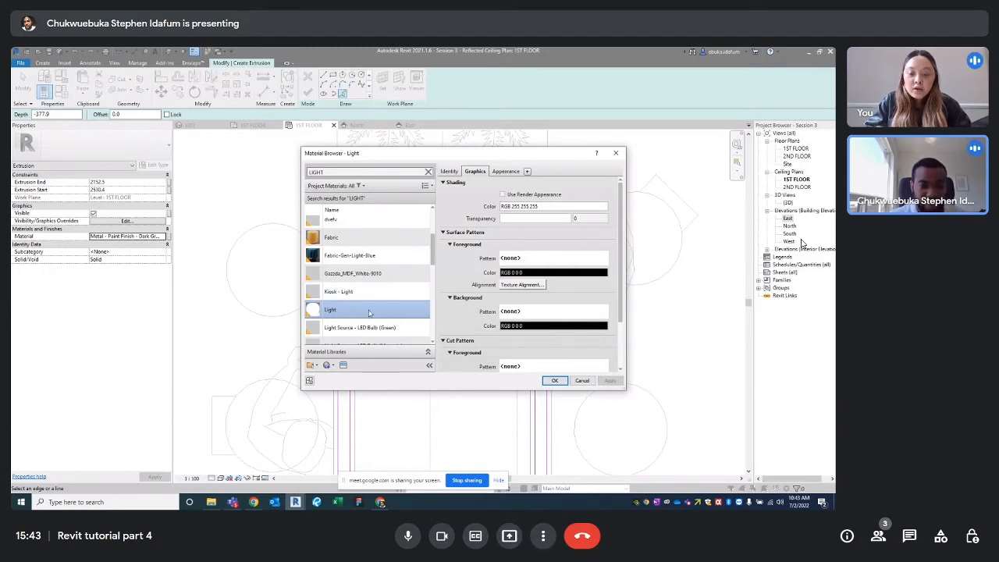
# Review the Light material's Appearance settings
pyautogui.scroll(-1, 367, 312)
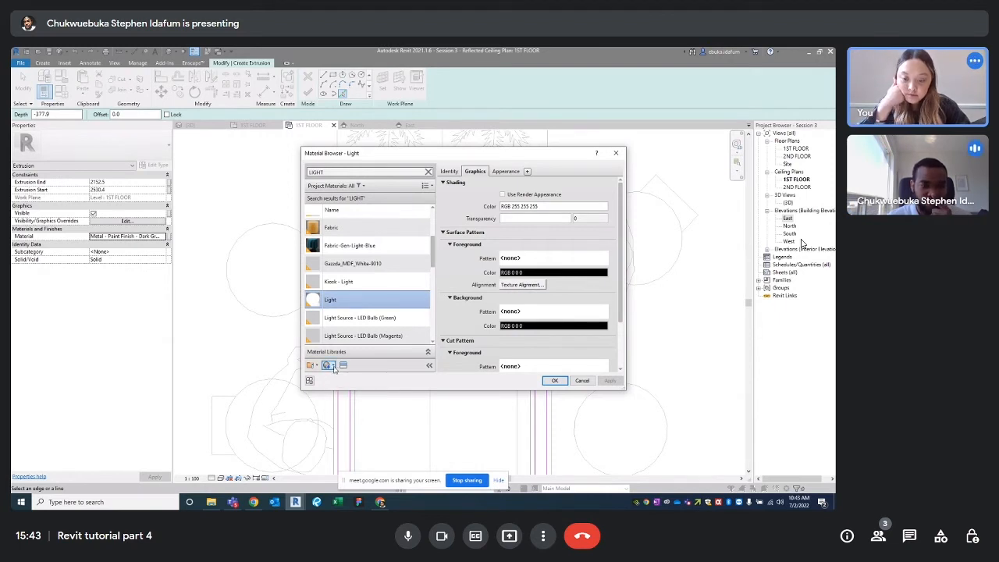
pyautogui.click(334, 366)
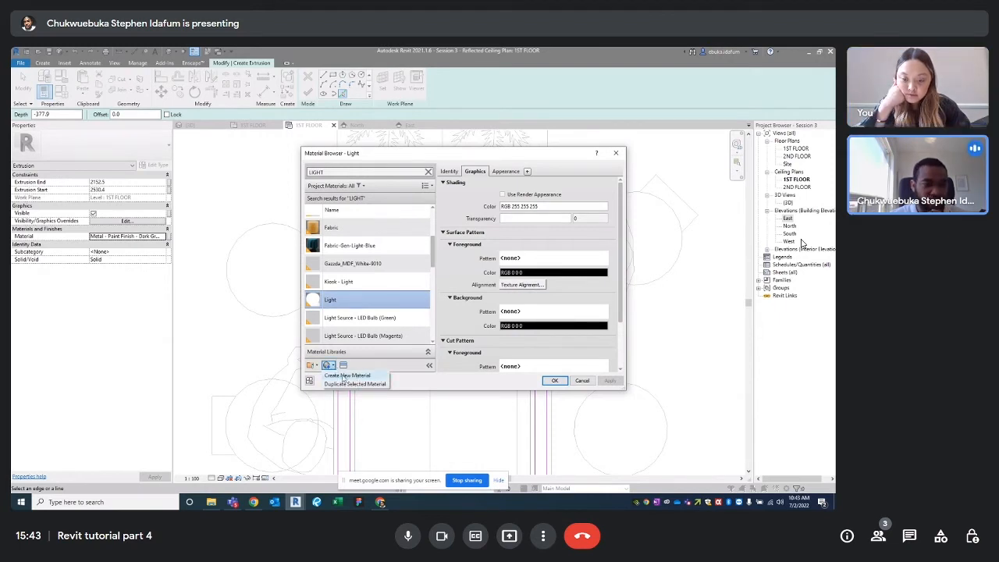
pyautogui.click(361, 304)
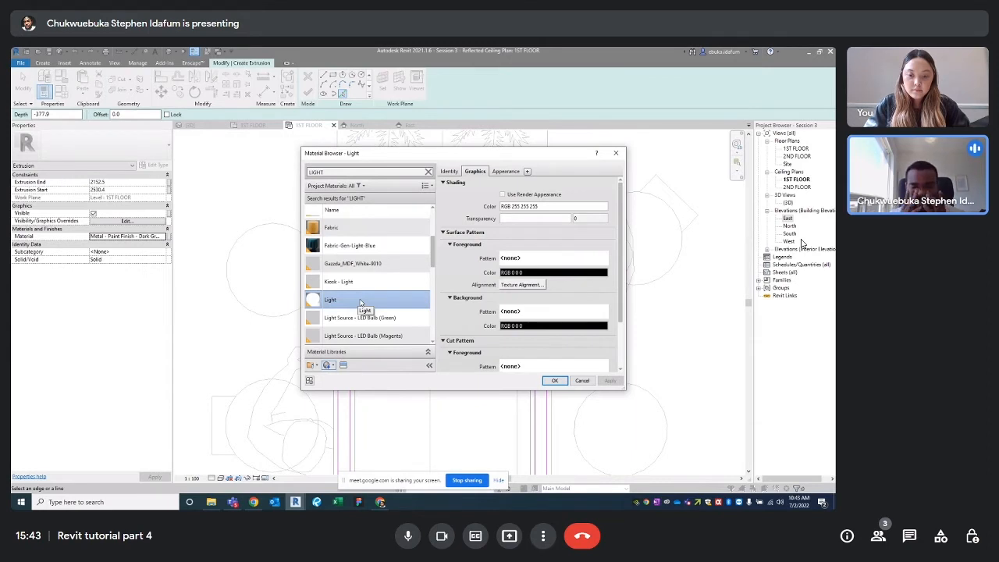
pyautogui.scroll(-3, 498, 281)
pyautogui.scroll(3, 494, 251)
pyautogui.click(505, 172)
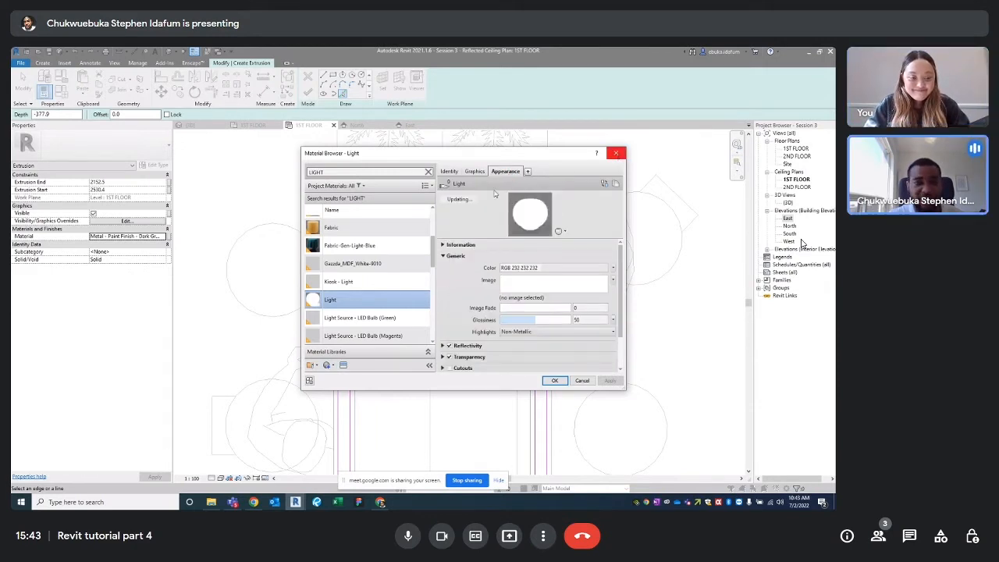
pyautogui.scroll(1, 340, 328)
pyautogui.scroll(-1, 340, 337)
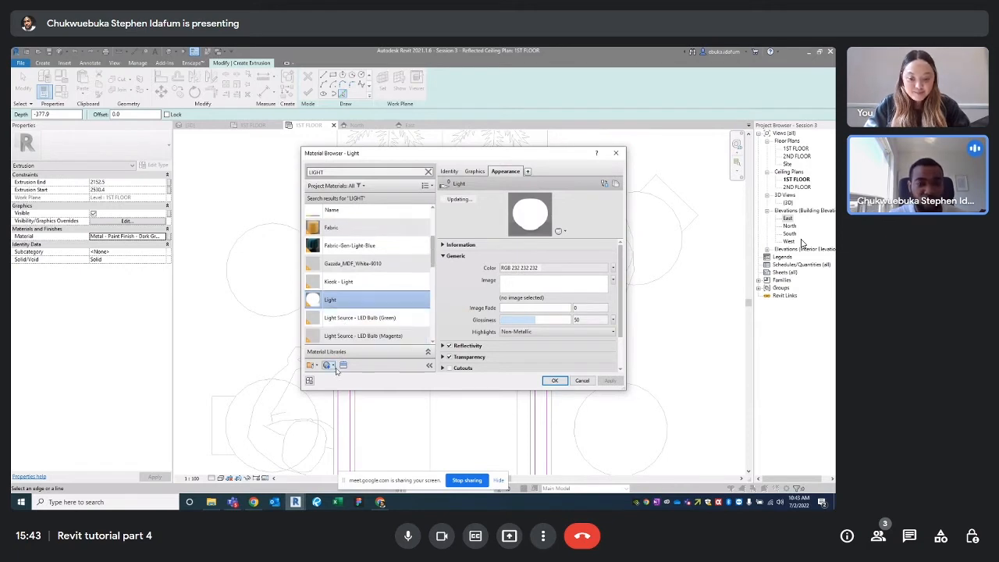
# Create a new blank Default New Material
pyautogui.click(328, 364)
pyautogui.click(345, 377)
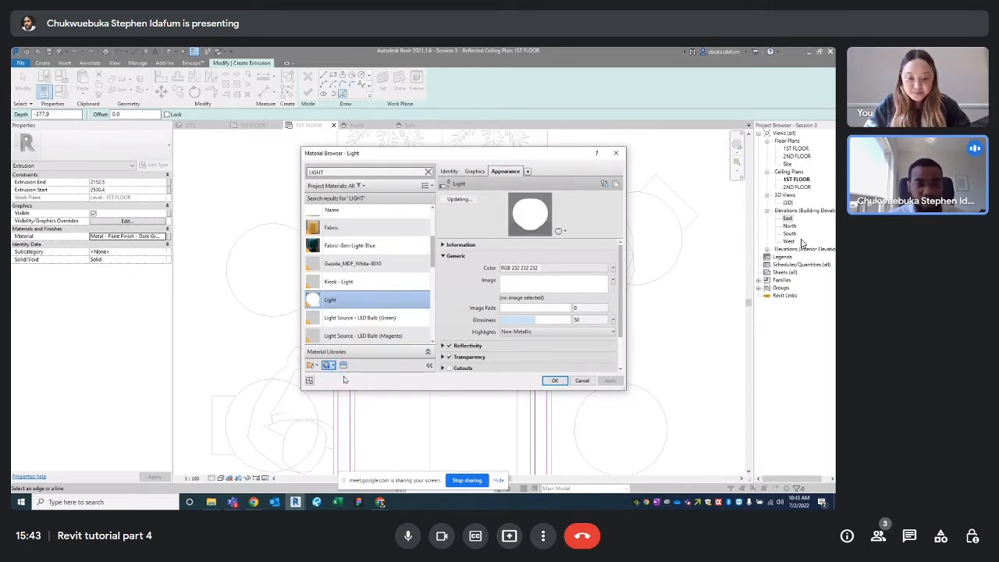
pyautogui.scroll(-1, 348, 328)
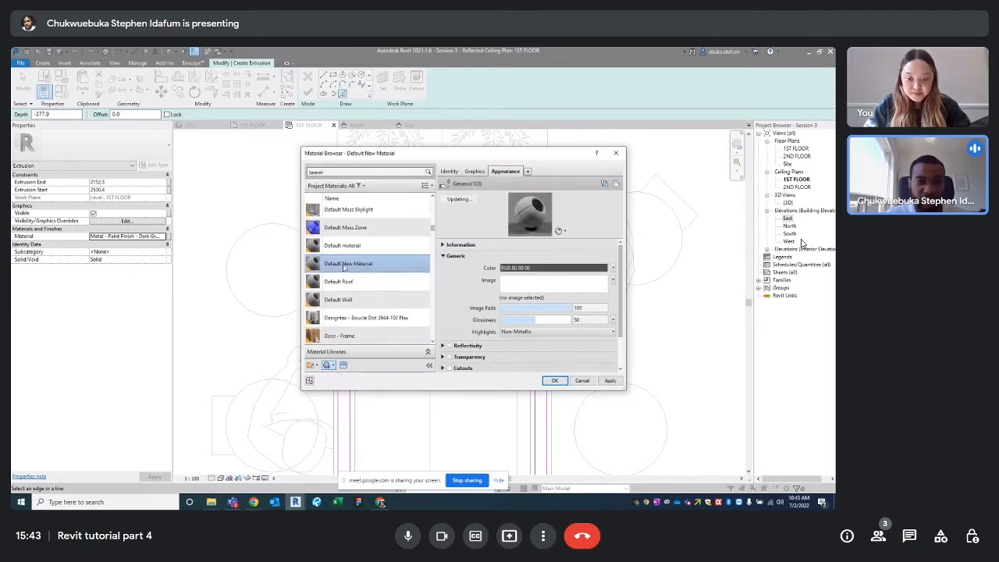
# Rename the new material to RECEPTION LIGHT
pyautogui.rightClick(355, 264)
pyautogui.click(372, 289)
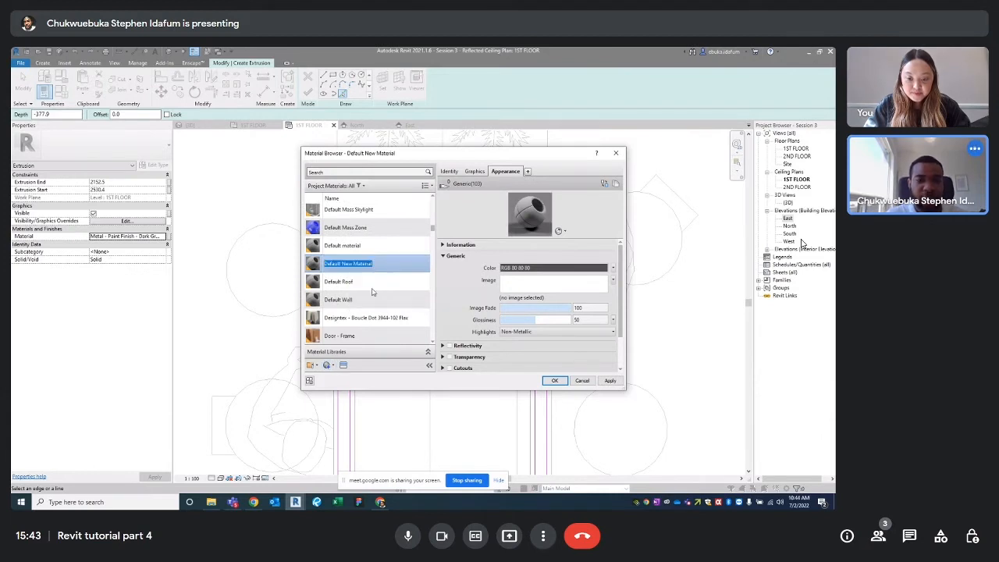
pyautogui.write('RE')
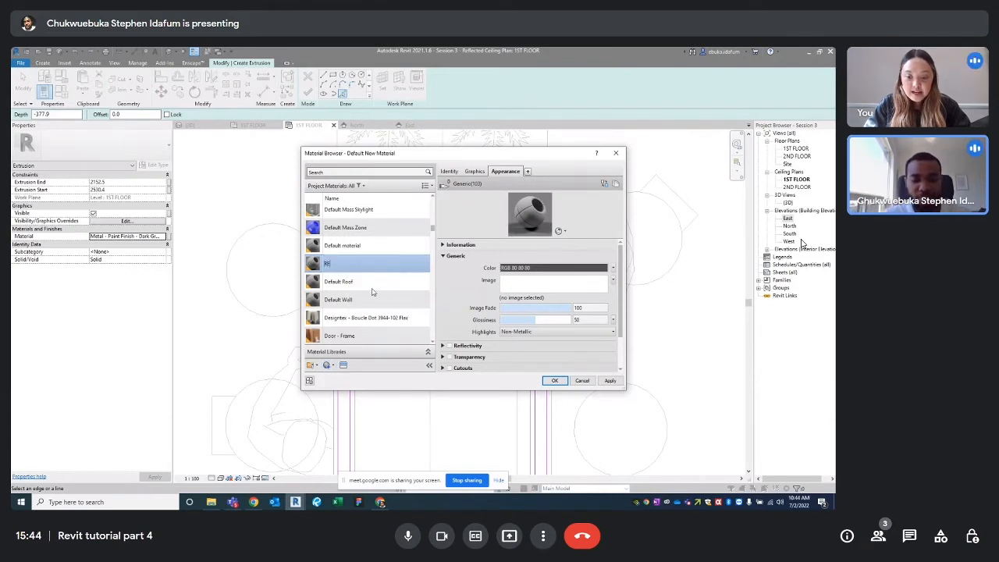
pyautogui.write('CEPTION LIGHT')
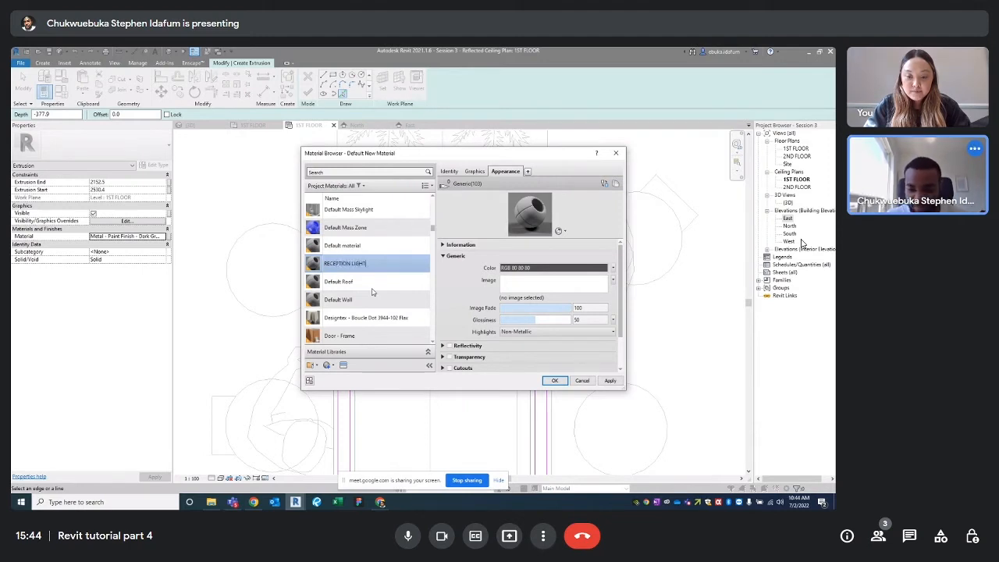
pyautogui.press('Return')
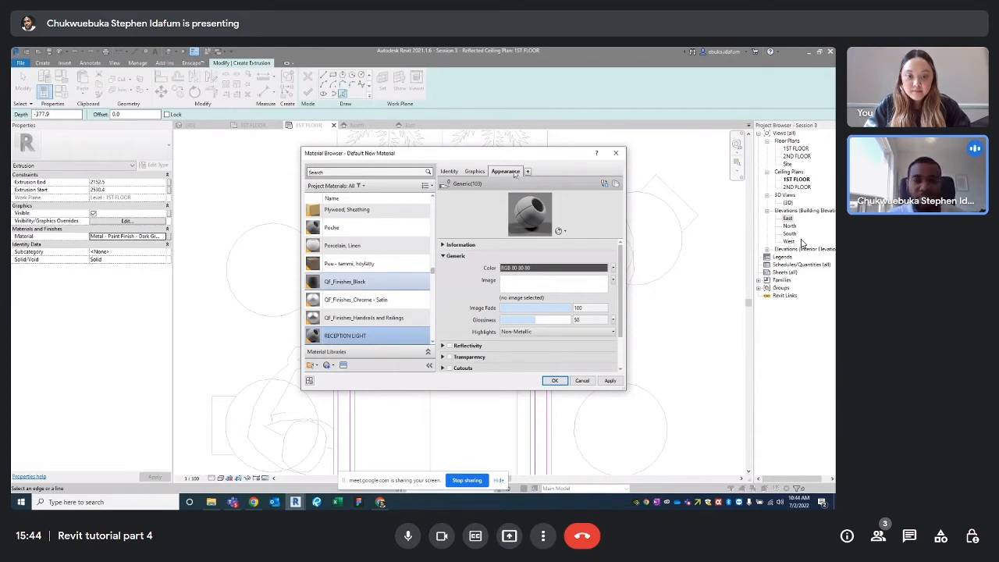
# Set its appearance colour to white (RGB 255 255 255)
pyautogui.click(545, 269)
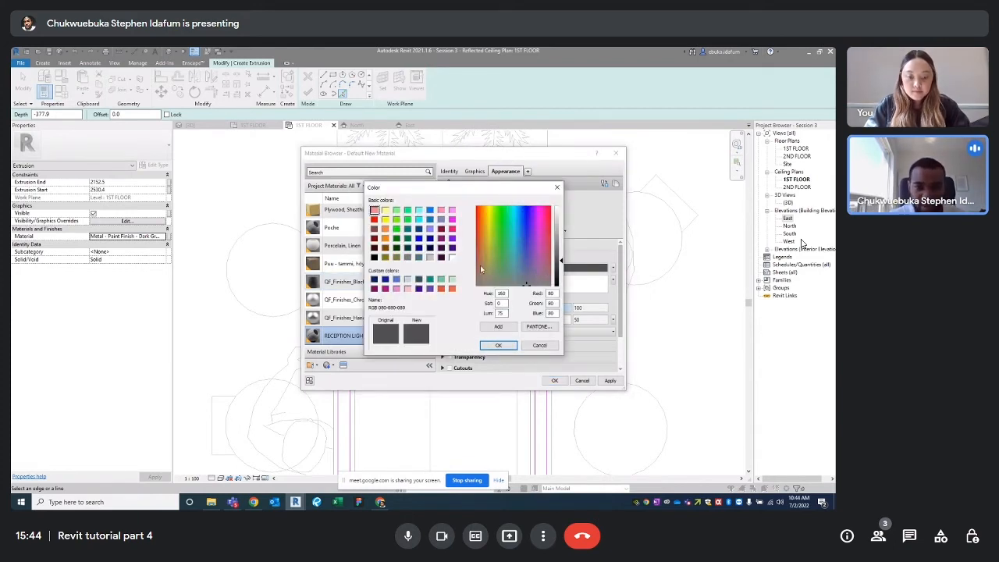
pyautogui.click(452, 258)
pyautogui.click(499, 345)
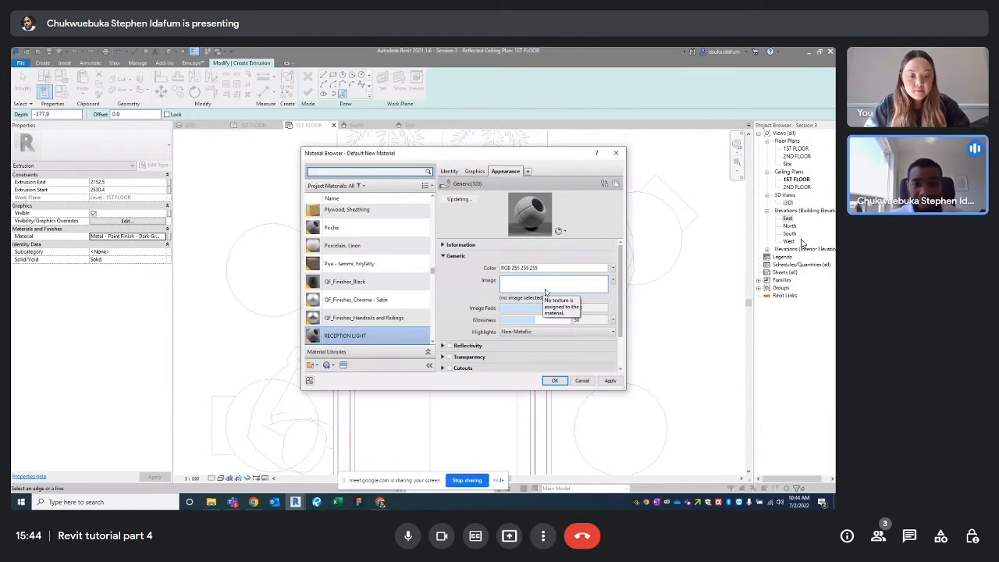
pyautogui.scroll(-2, 544, 292)
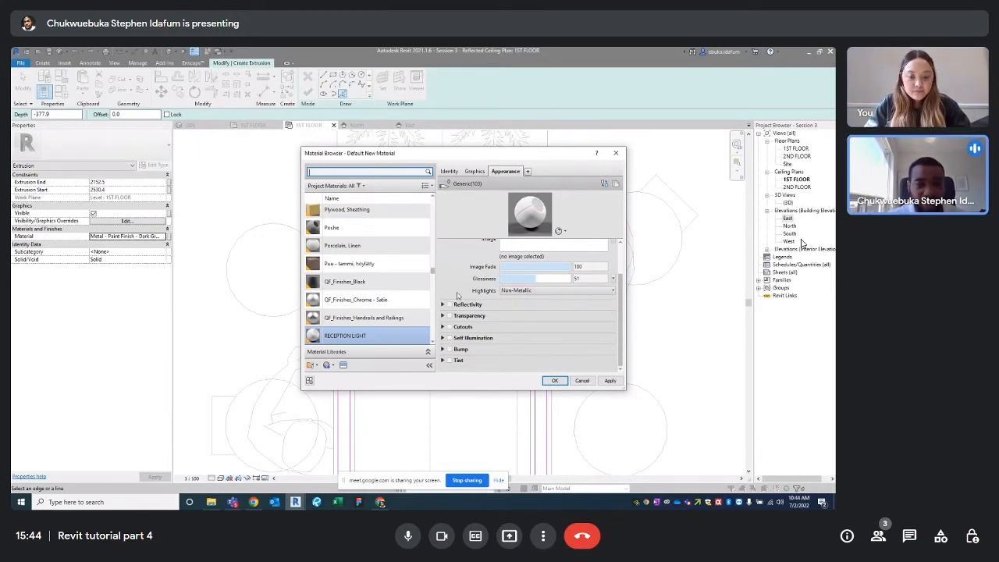
# Turn on Self Illumination for RECEPTION LIGHT and switch luminance to Custom
pyautogui.click(450, 338)
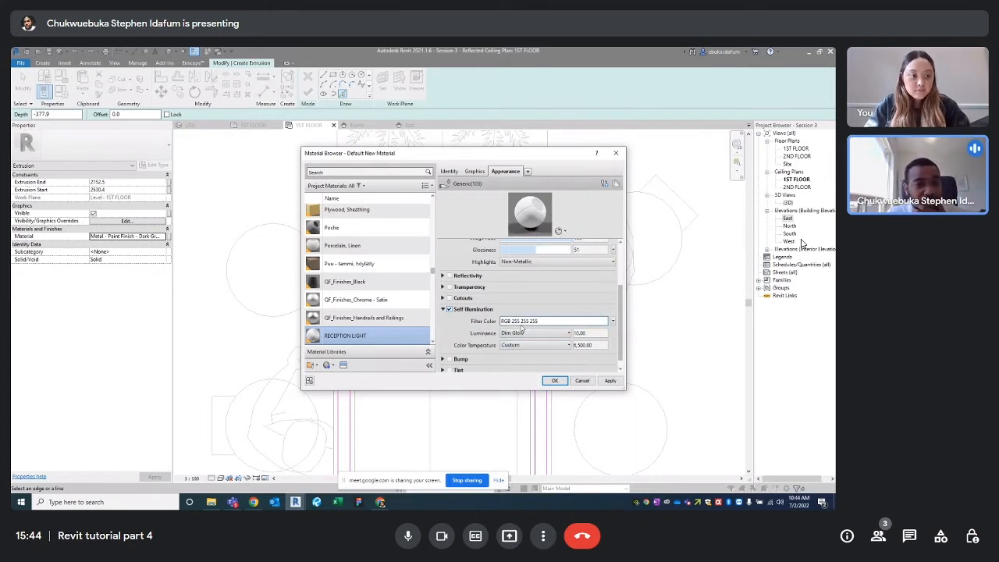
pyautogui.click(558, 333)
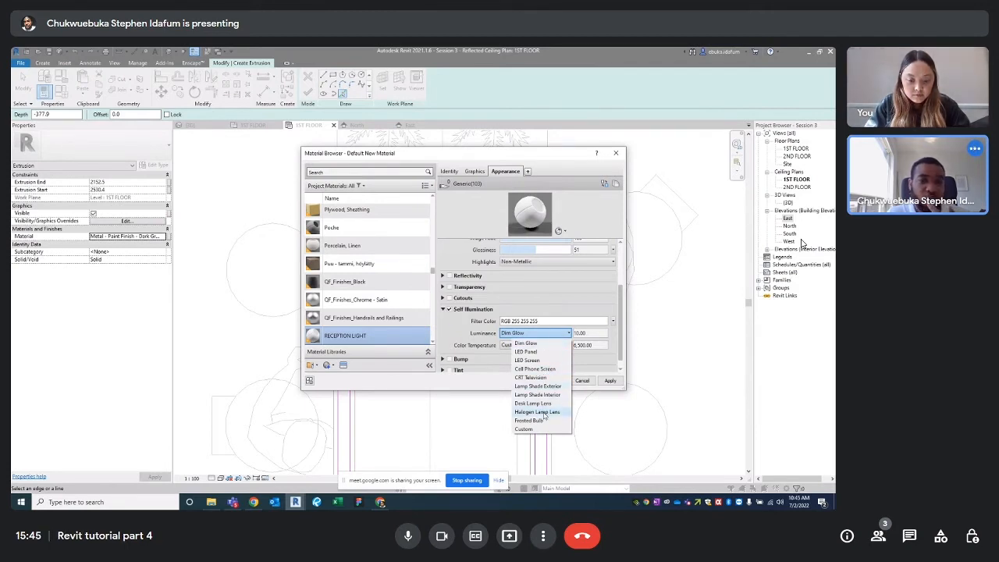
pyautogui.click(539, 370)
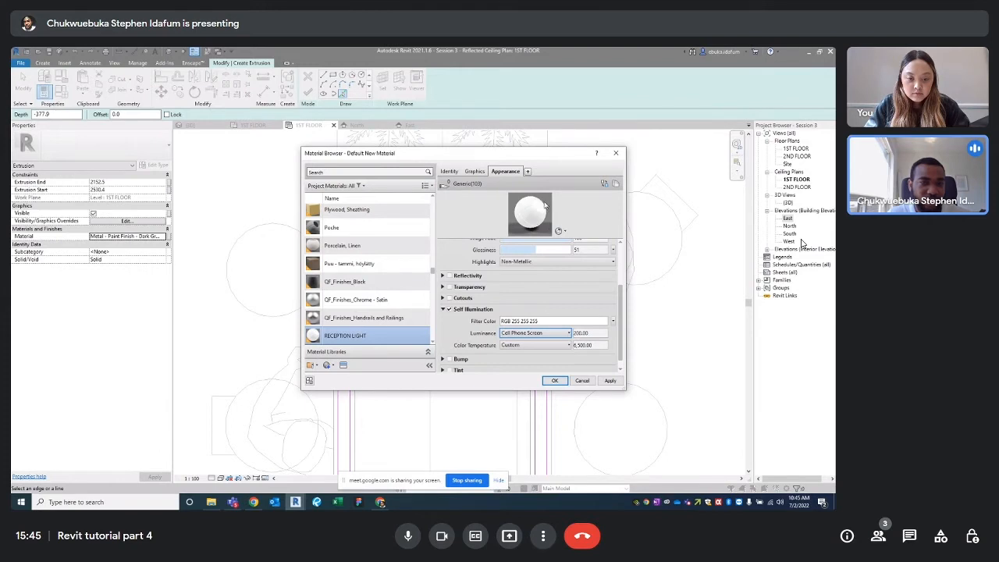
pyautogui.click(559, 334)
pyautogui.click(525, 432)
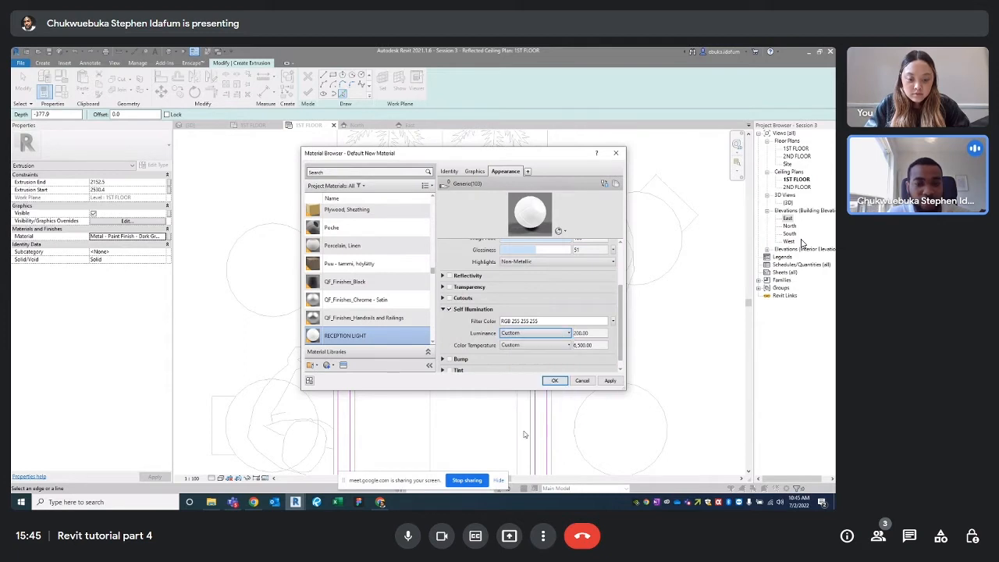
# Enter a custom luminance of 1,200 and apply the material changes
pyautogui.doubleClick(581, 333)
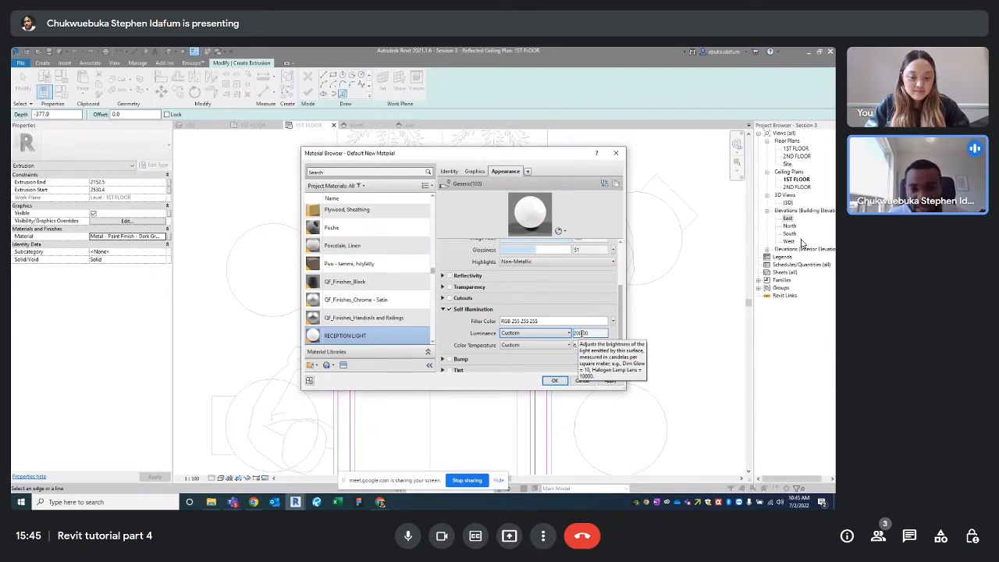
pyautogui.doubleClick(582, 333)
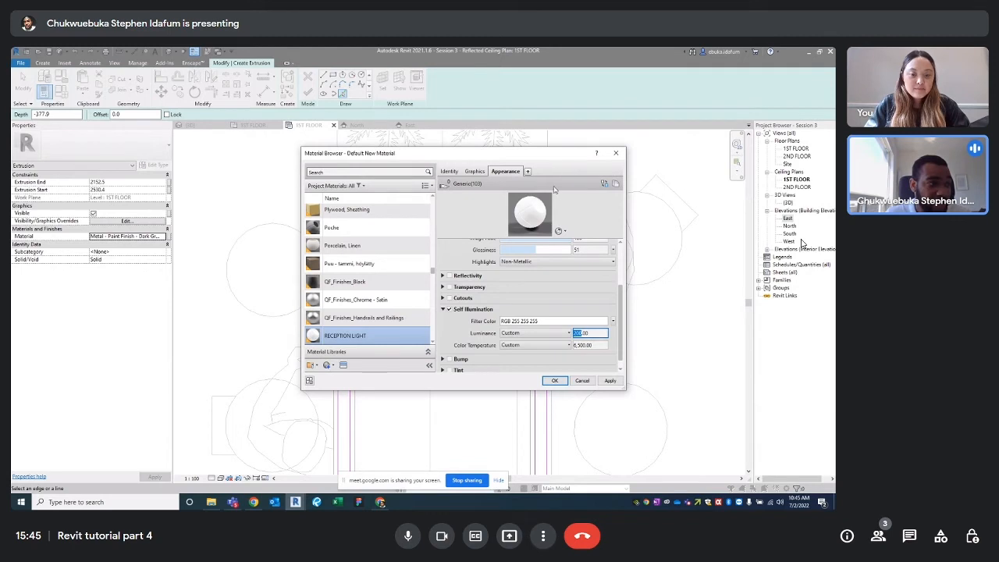
pyautogui.write('10000')
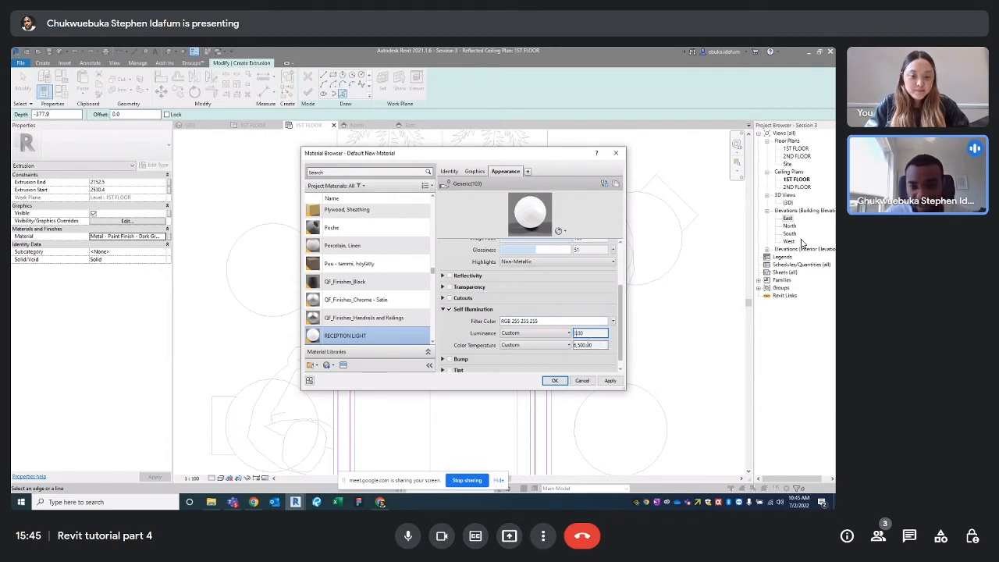
pyautogui.click(576, 289)
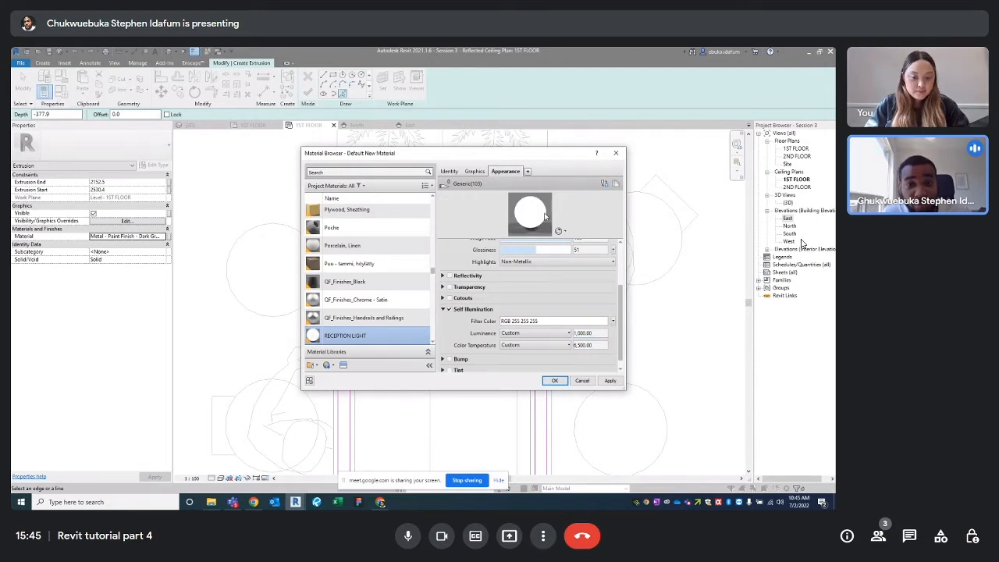
pyautogui.click(586, 332)
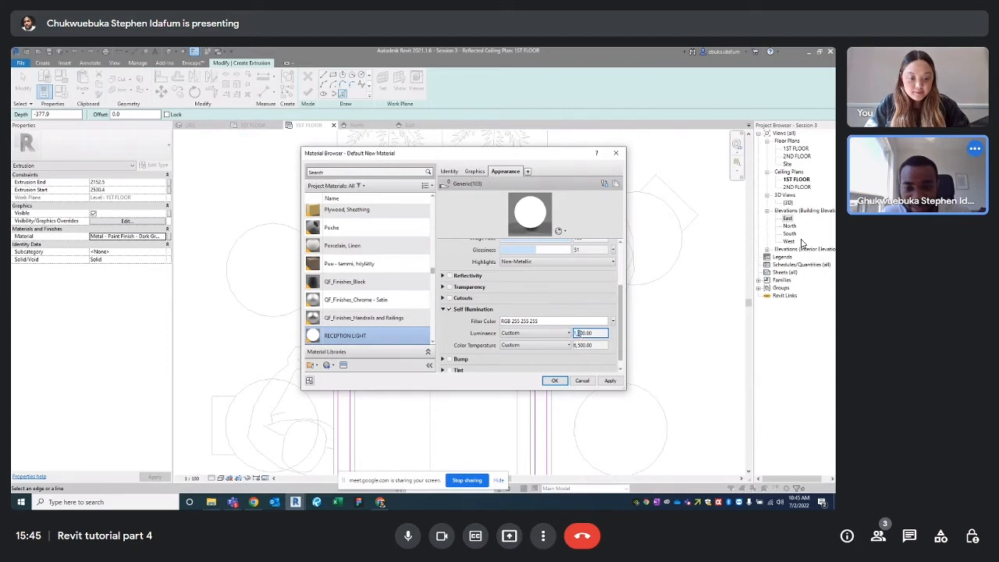
pyautogui.click(582, 222)
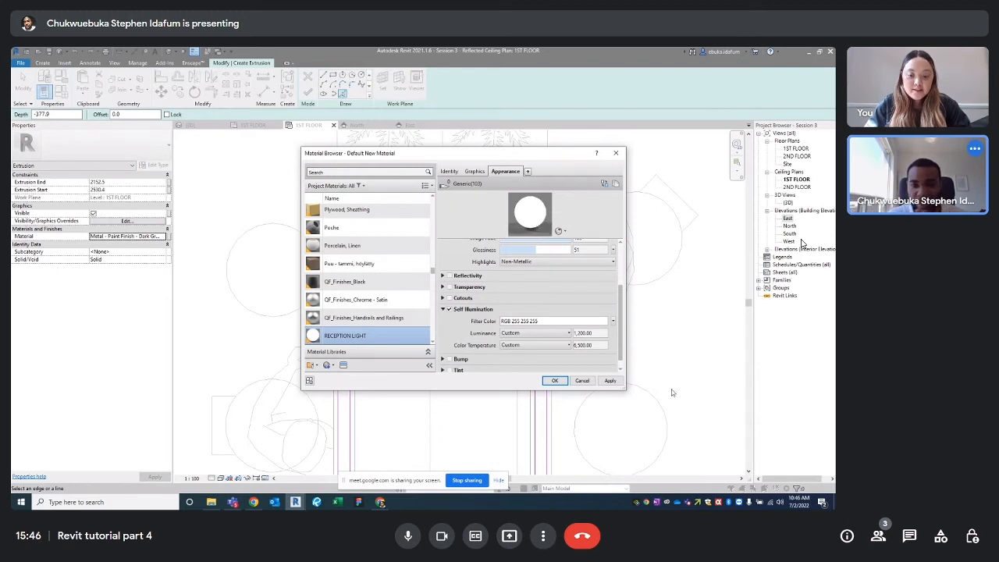
pyautogui.click(611, 381)
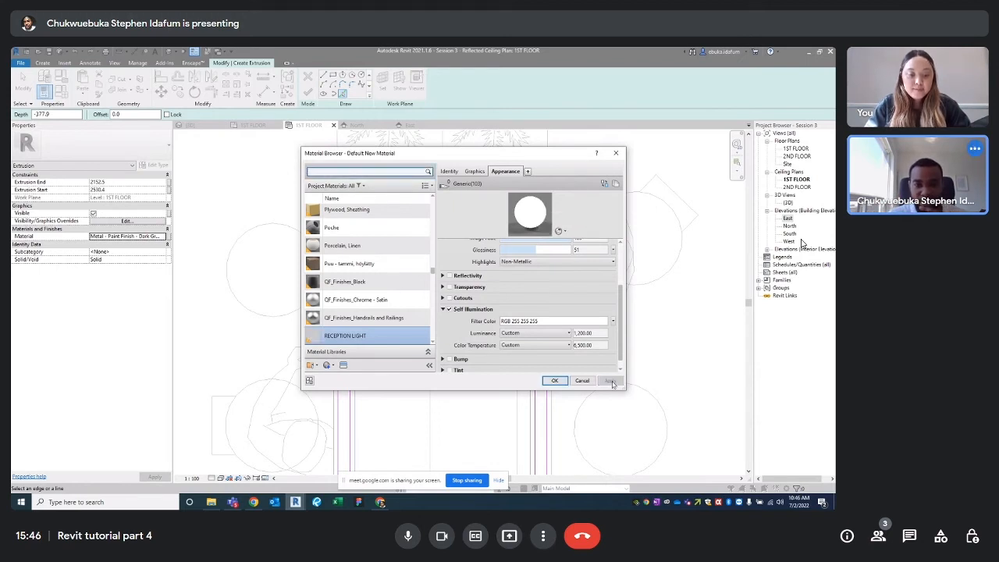
# Accept the RECEPTION LIGHT material, finish the extrusion and in-place model, and save the project
pyautogui.click(553, 380)
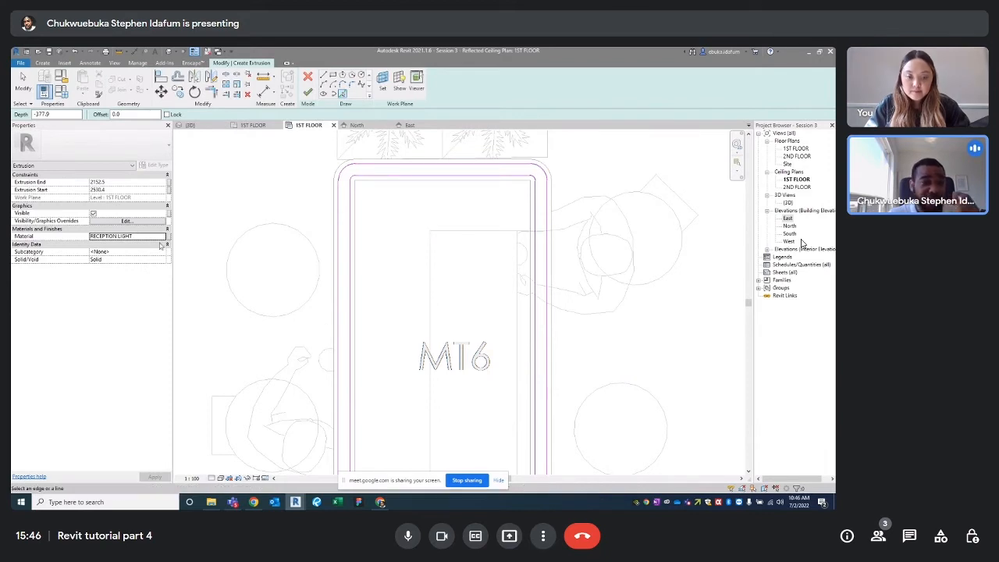
pyautogui.click(308, 92)
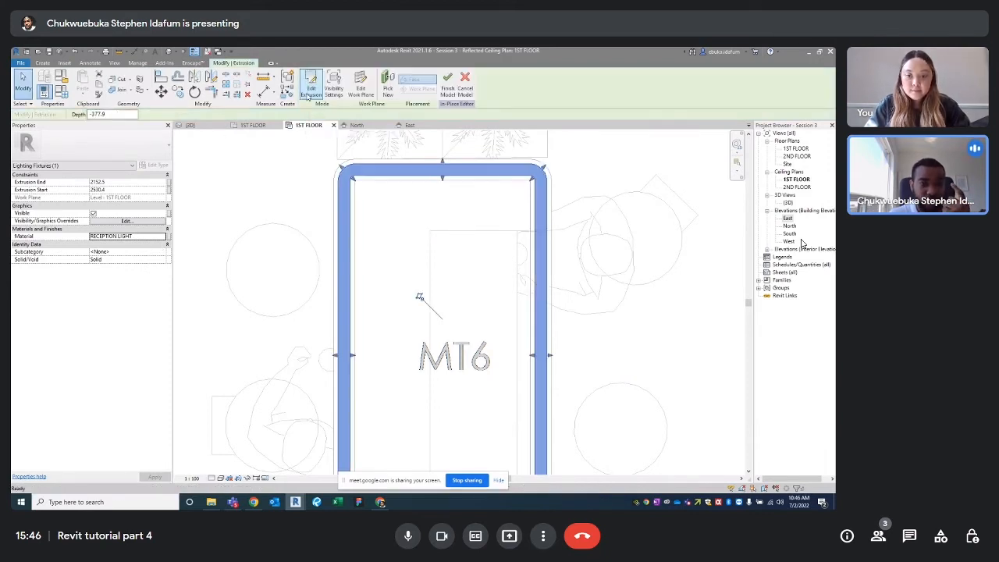
pyautogui.click(447, 81)
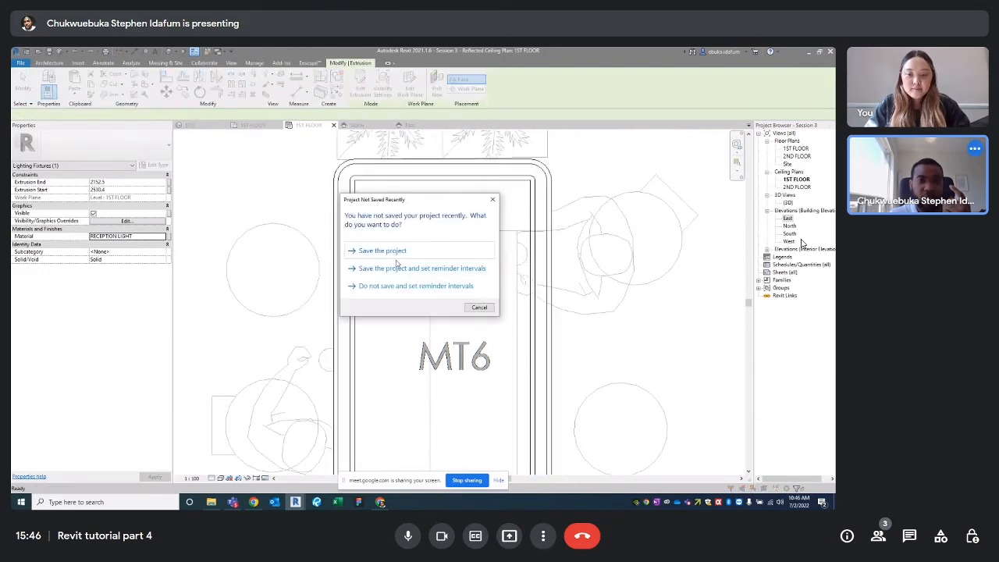
pyautogui.click(382, 251)
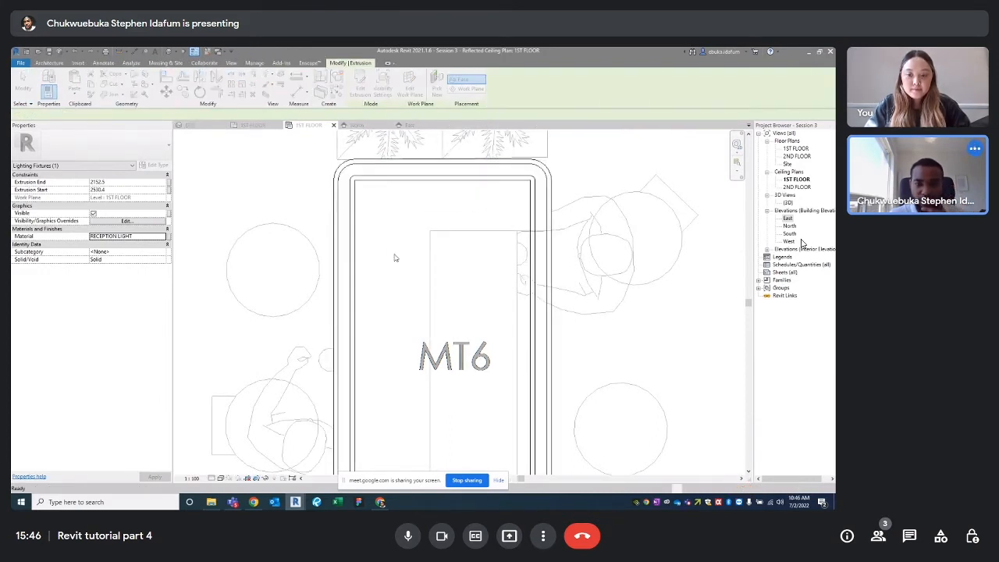
# Inspect the new reception light fixture in the East elevation view
pyautogui.scroll(-3, 372, 238)
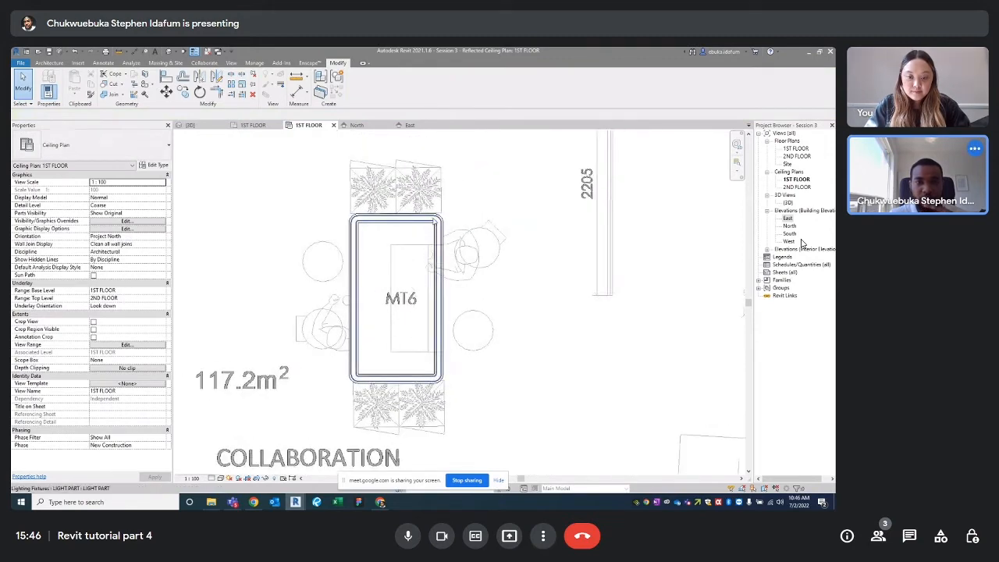
pyautogui.click(213, 127)
pyautogui.click(360, 127)
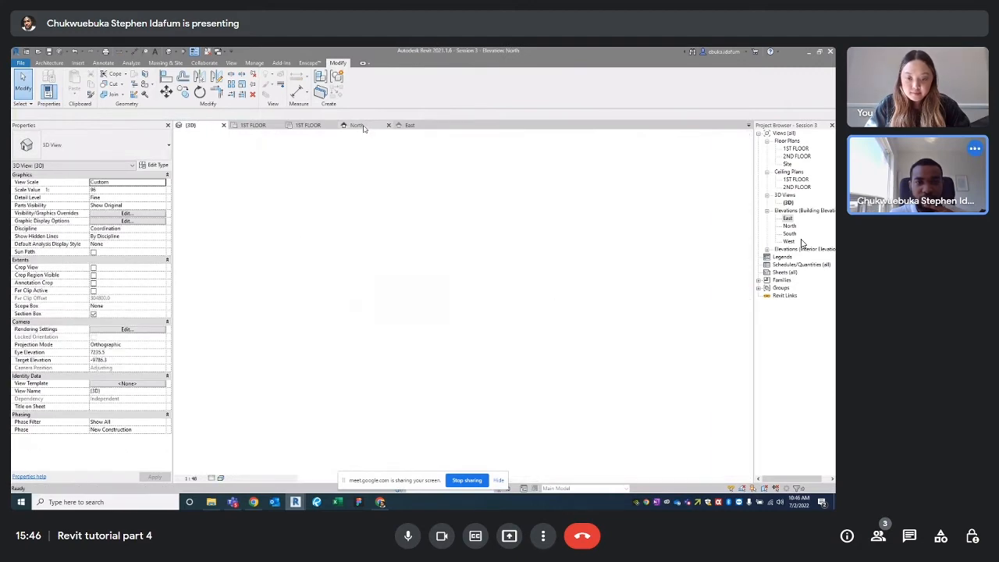
pyautogui.click(410, 125)
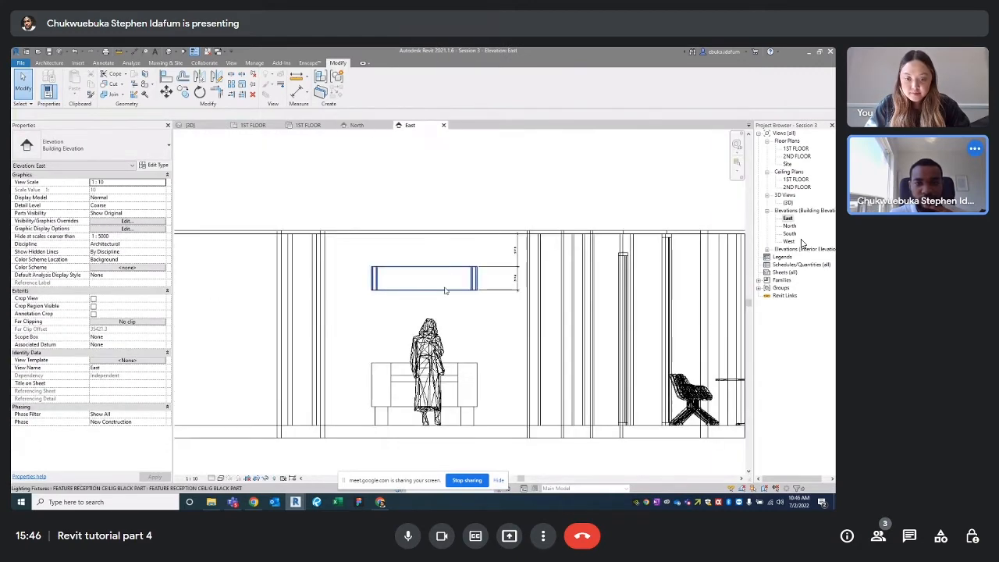
pyautogui.scroll(3, 441, 287)
pyautogui.click(427, 295)
pyautogui.scroll(-3, 427, 295)
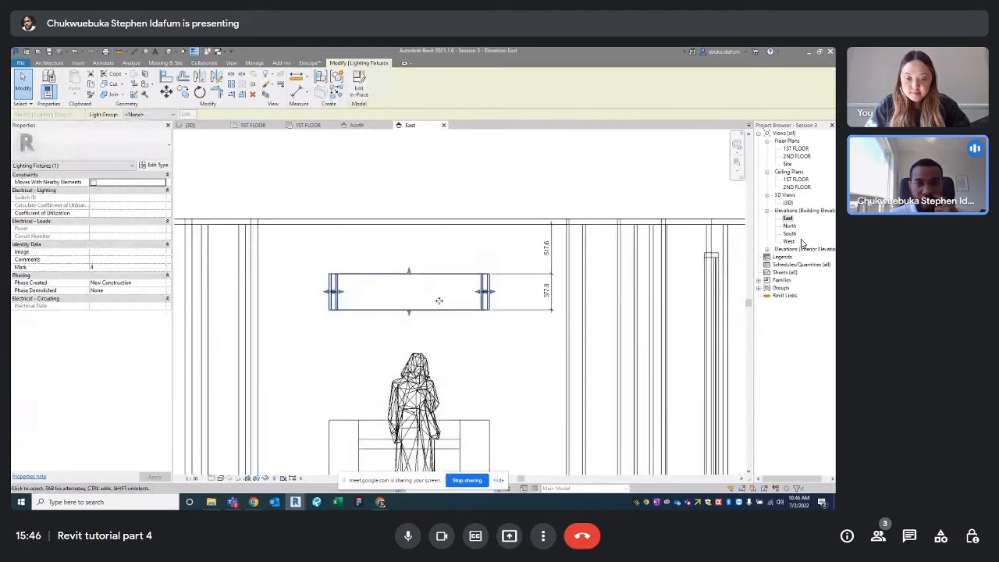
pyautogui.click(442, 251)
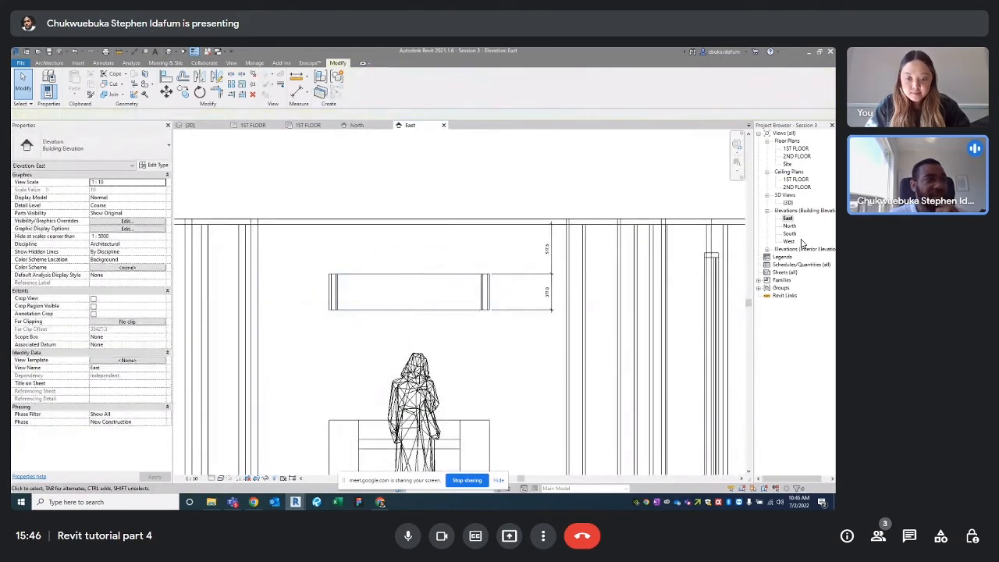
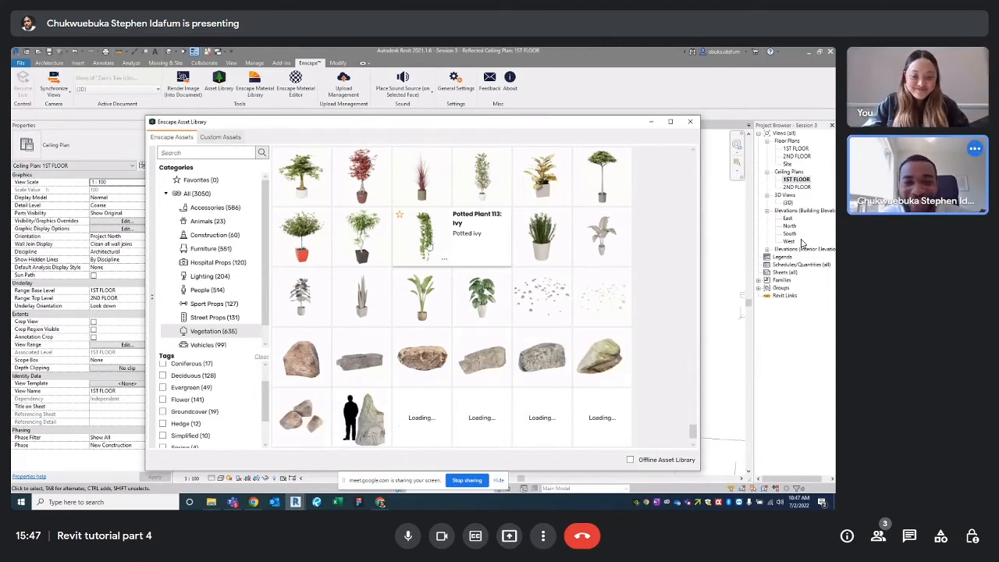
# Place a Potted Plant 113: Ivy from the Enscape Asset Library beside the MT6 table
pyautogui.scroll(1, 435, 236)
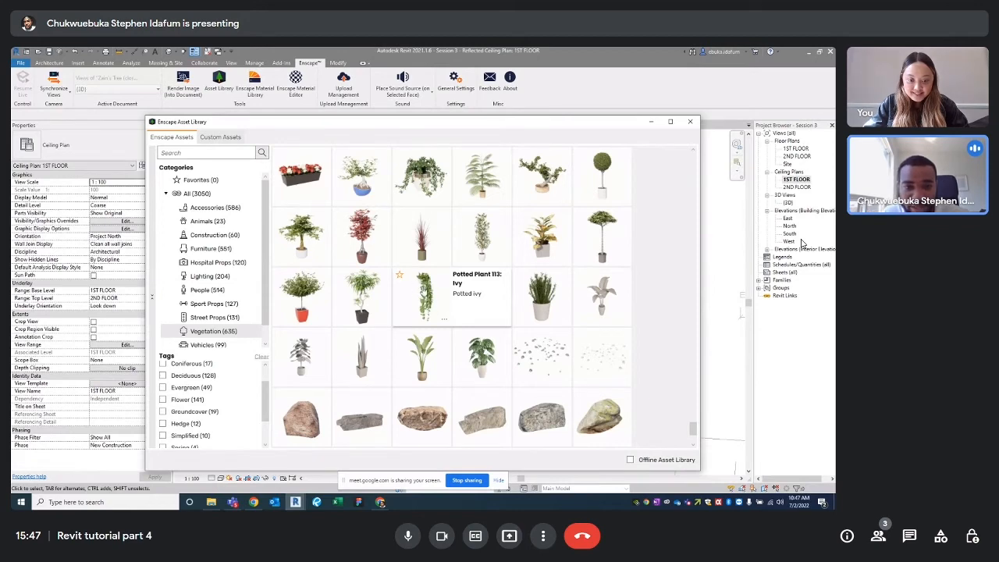
pyautogui.click(424, 295)
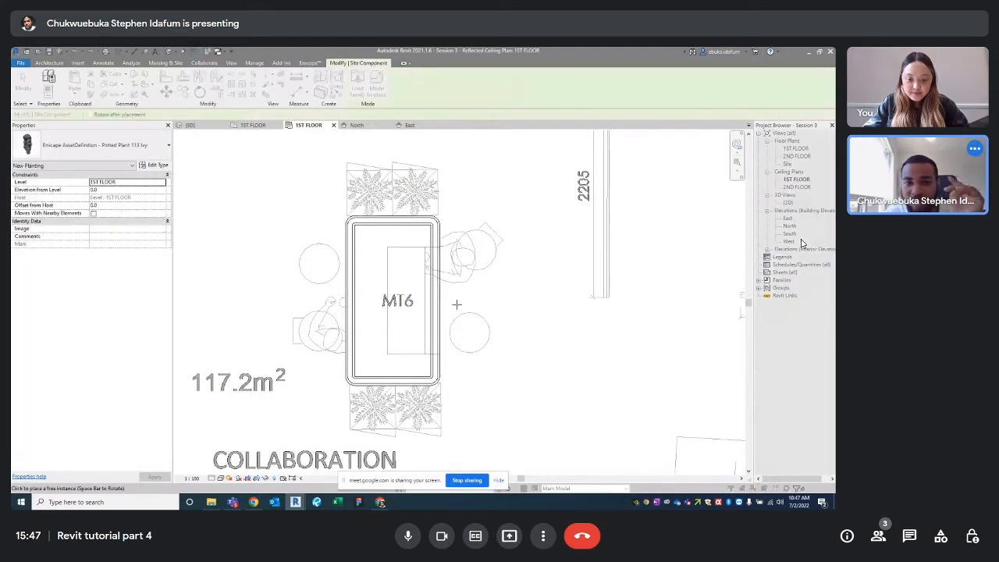
pyautogui.click(461, 299)
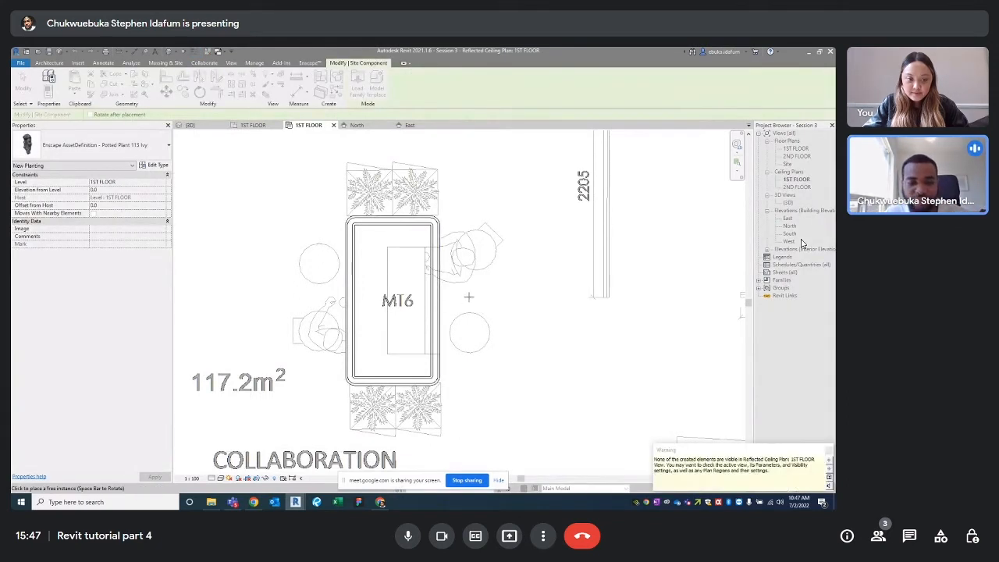
pyautogui.press('Escape')
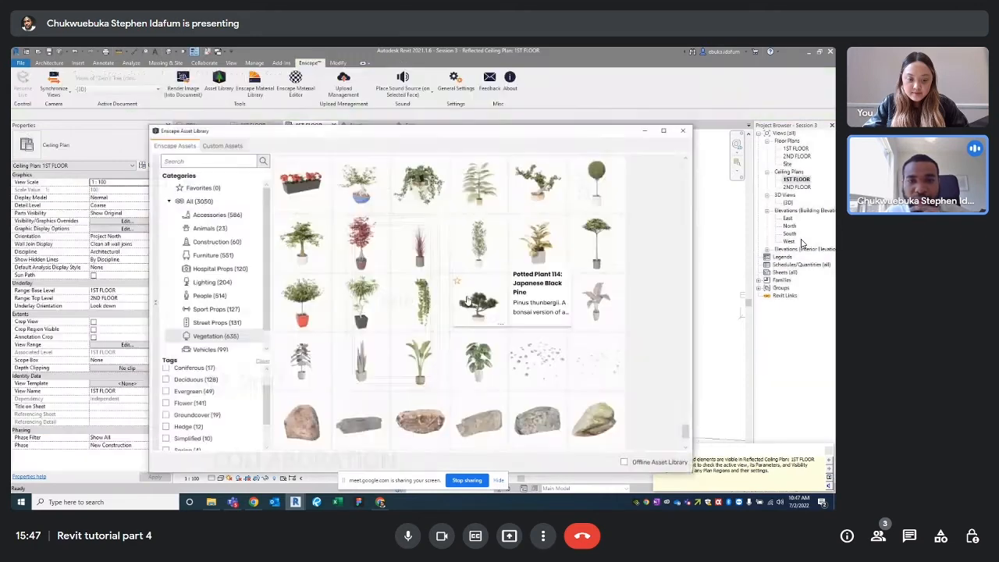
# Browse the Enscape Vegetation assets, then close the Asset Library without choosing another plant
pyautogui.scroll(2, 420, 233)
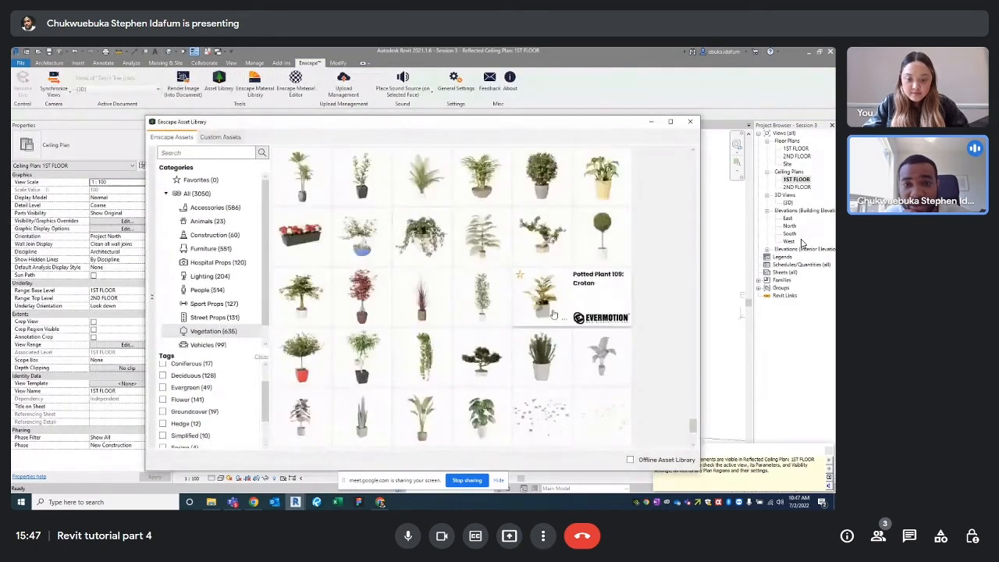
pyautogui.scroll(-2, 426, 339)
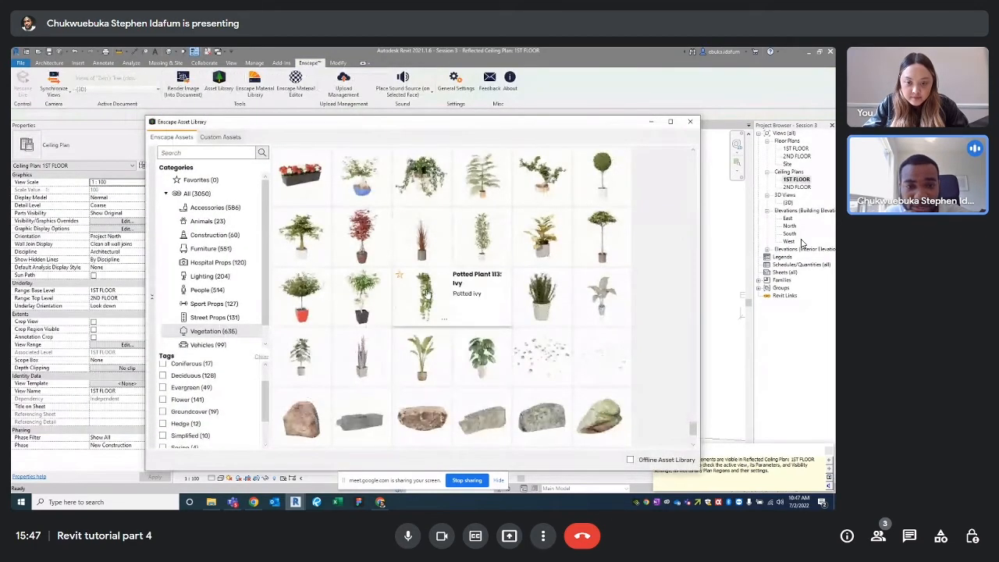
pyautogui.scroll(5, 563, 287)
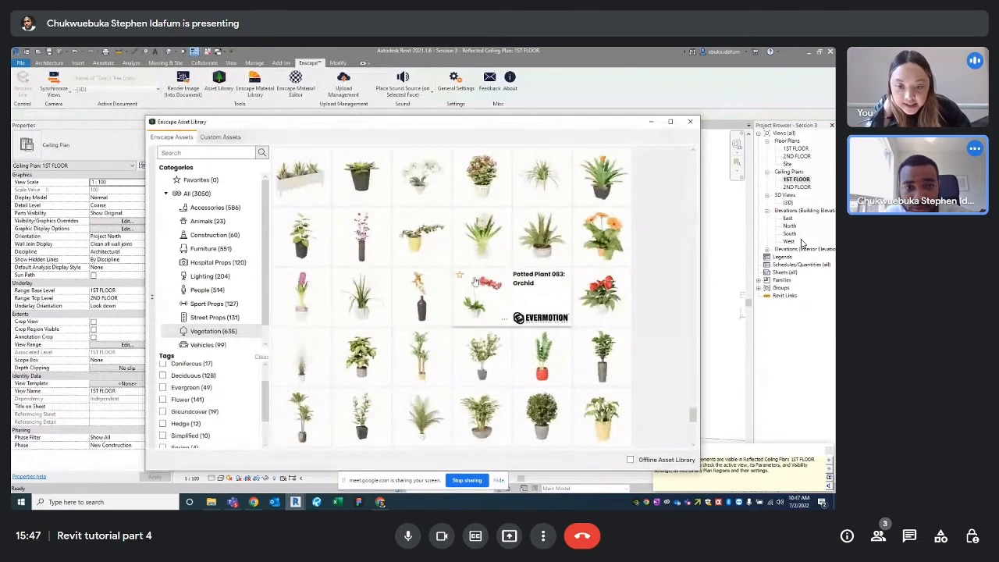
pyautogui.scroll(-1, 474, 281)
pyautogui.scroll(4, 505, 299)
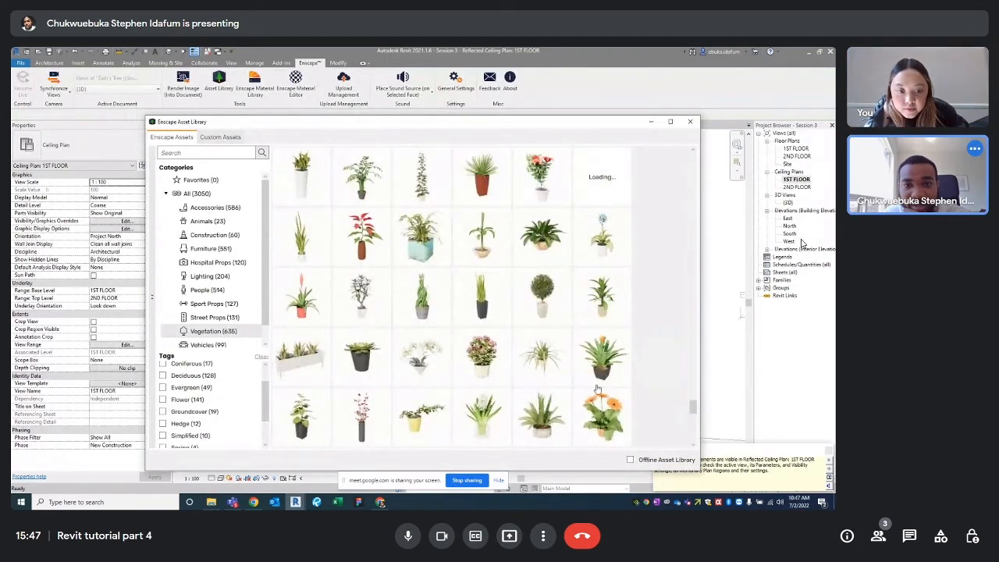
pyautogui.scroll(1, 610, 381)
pyautogui.scroll(1, 608, 379)
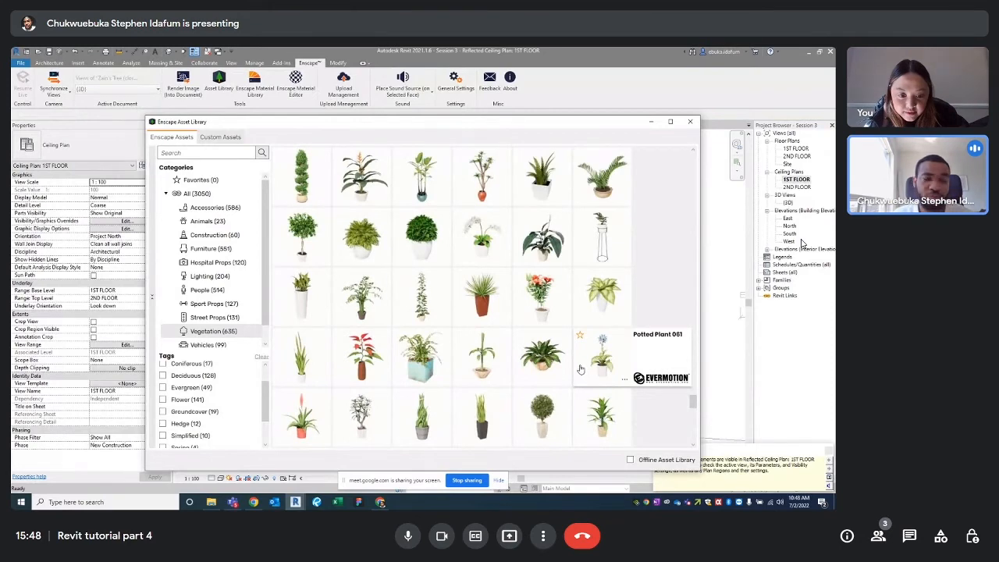
pyautogui.scroll(2, 577, 365)
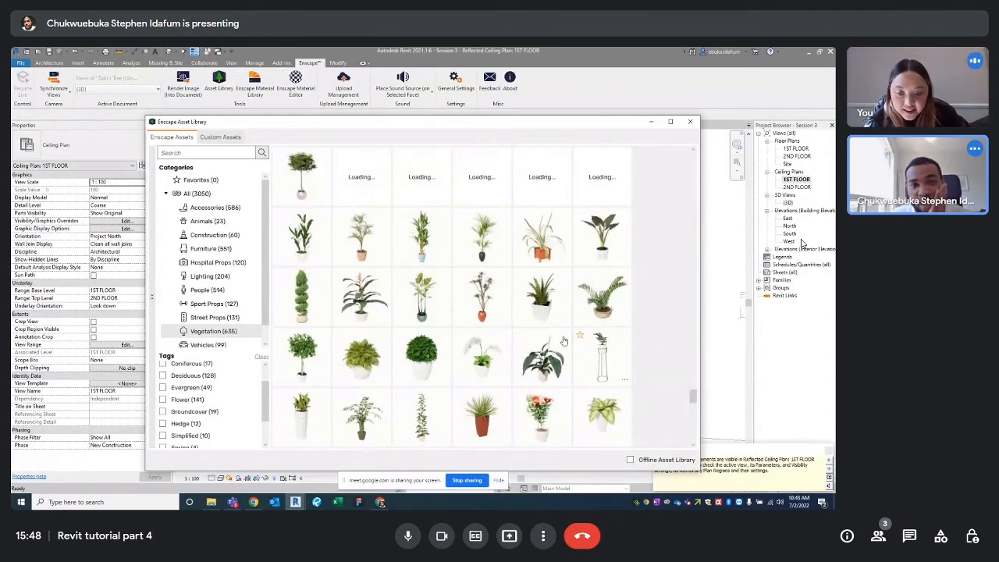
pyautogui.scroll(2, 563, 341)
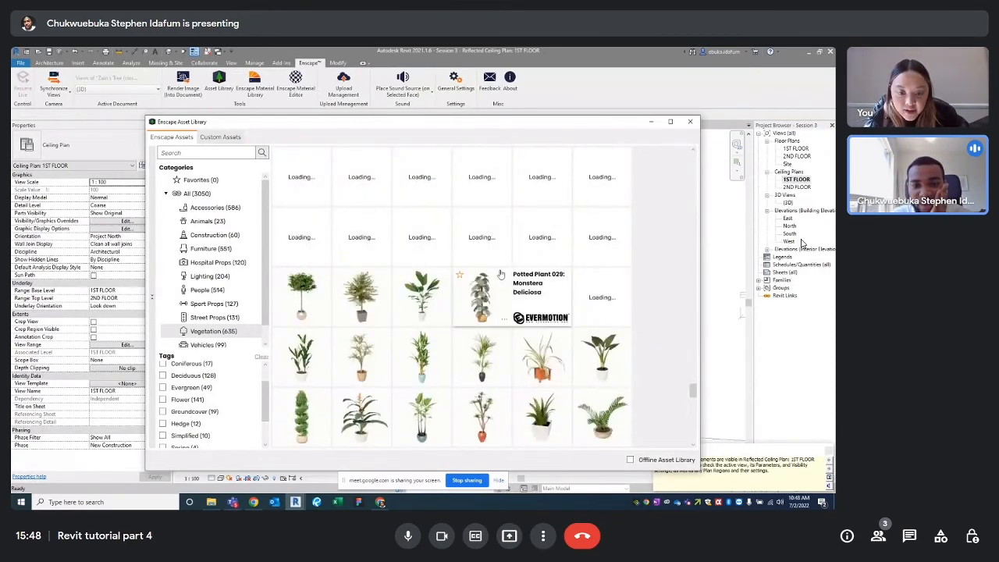
pyautogui.scroll(-1, 501, 275)
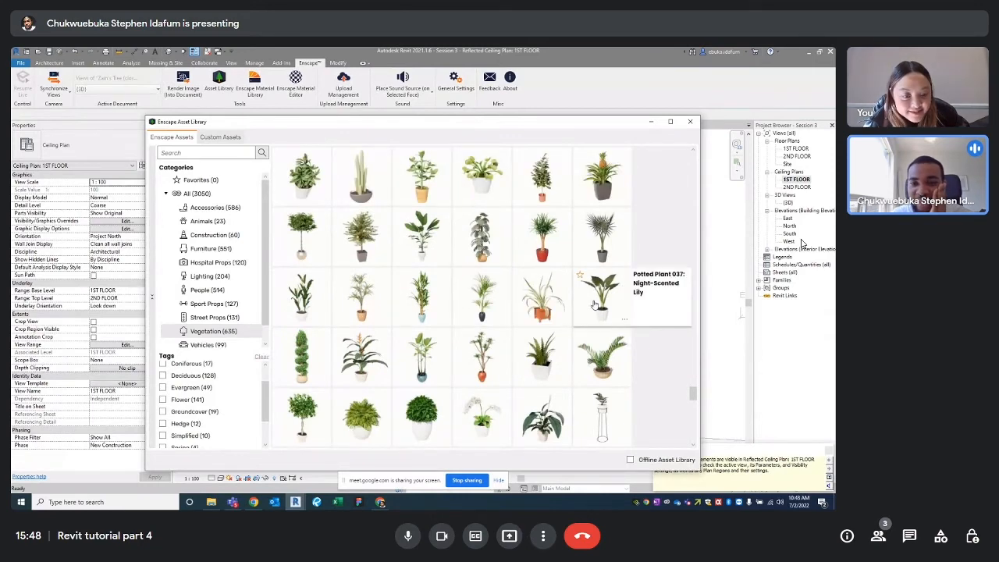
pyautogui.scroll(3, 483, 368)
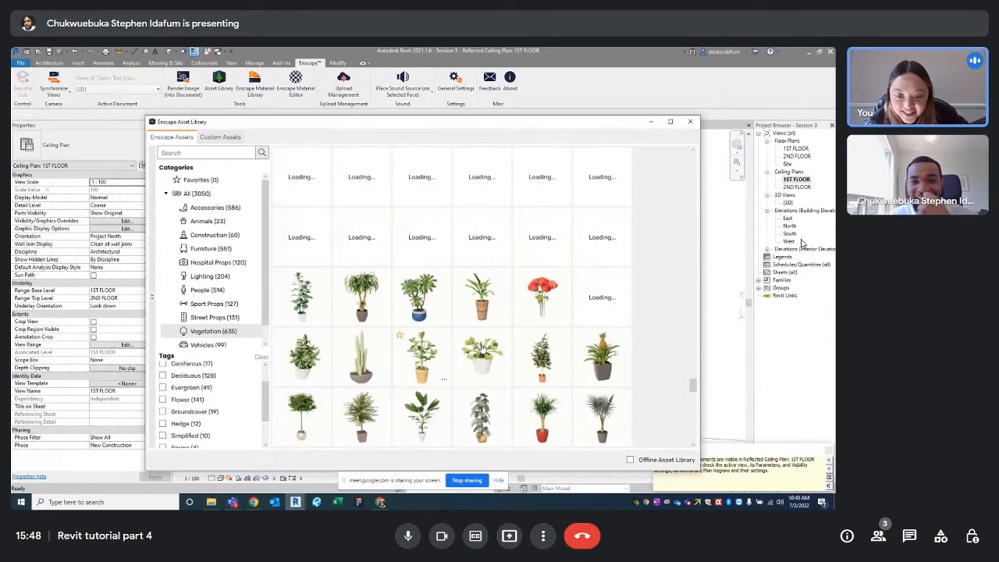
pyautogui.scroll(1, 531, 323)
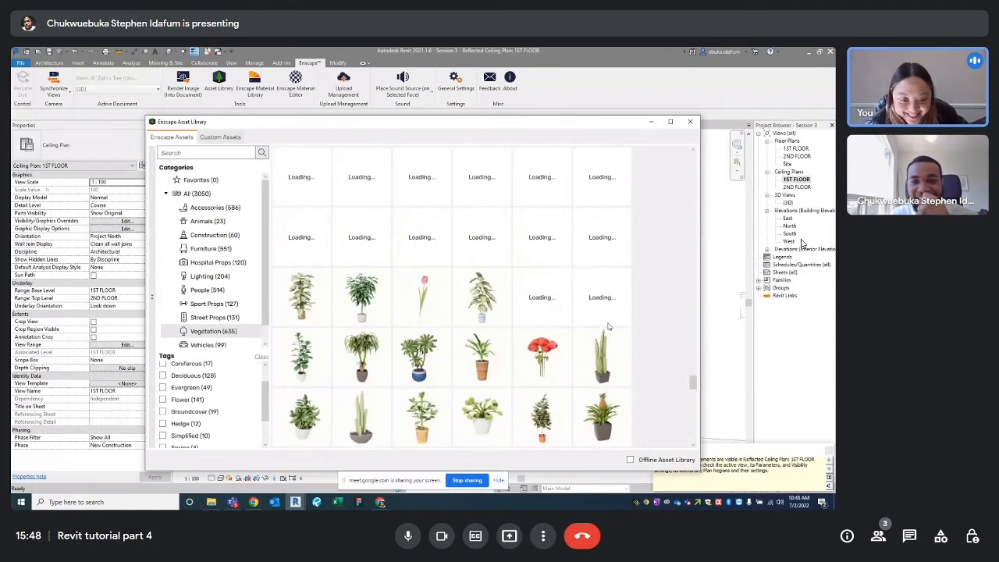
pyautogui.scroll(2, 481, 319)
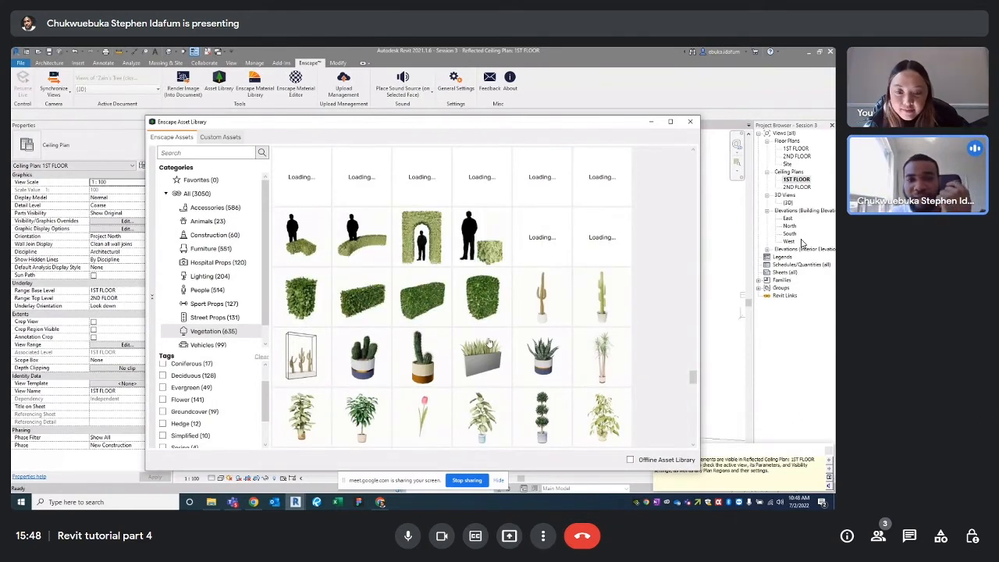
pyautogui.scroll(2, 488, 344)
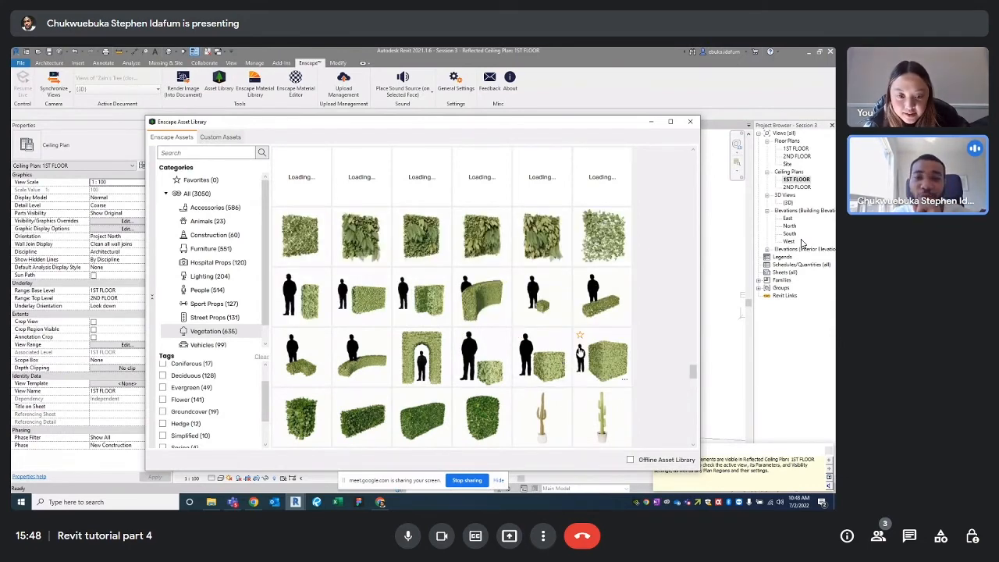
pyautogui.scroll(1, 581, 351)
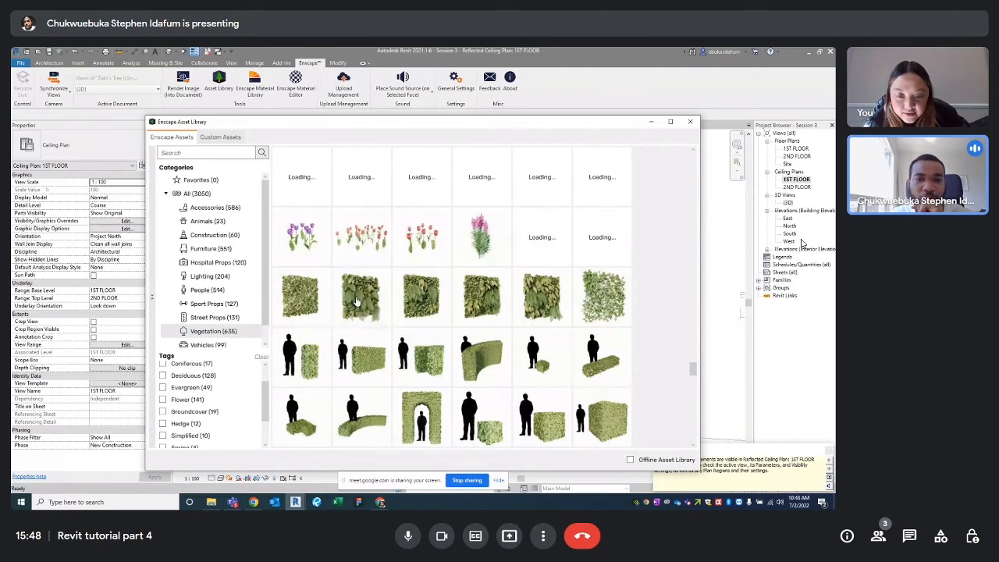
pyautogui.scroll(2, 613, 355)
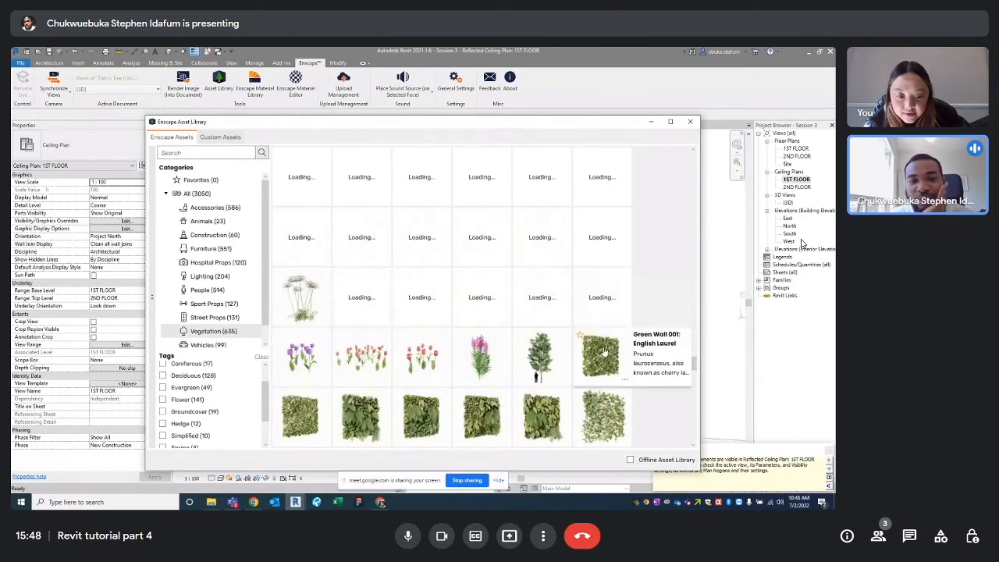
pyautogui.scroll(-1, 603, 353)
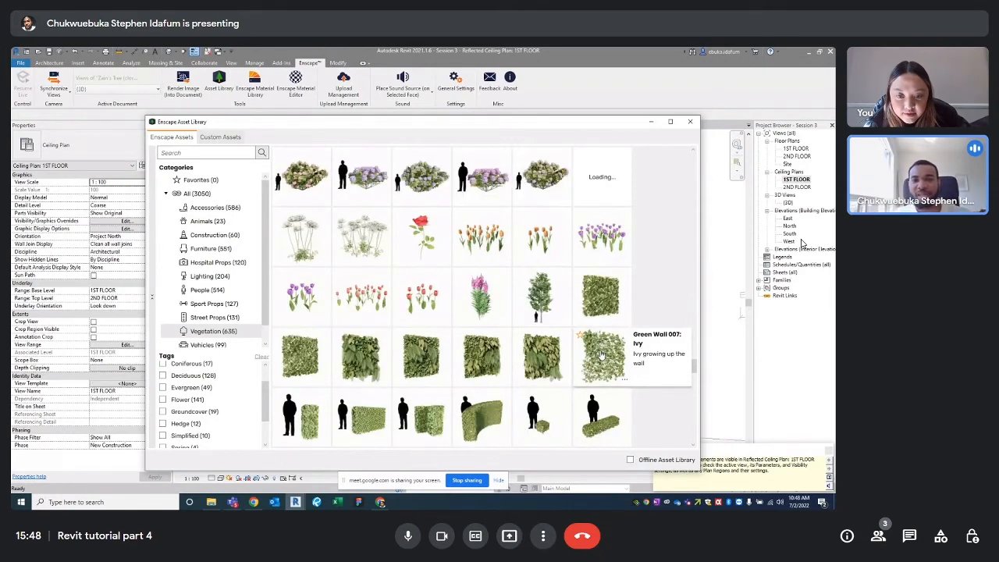
pyautogui.scroll(3, 521, 353)
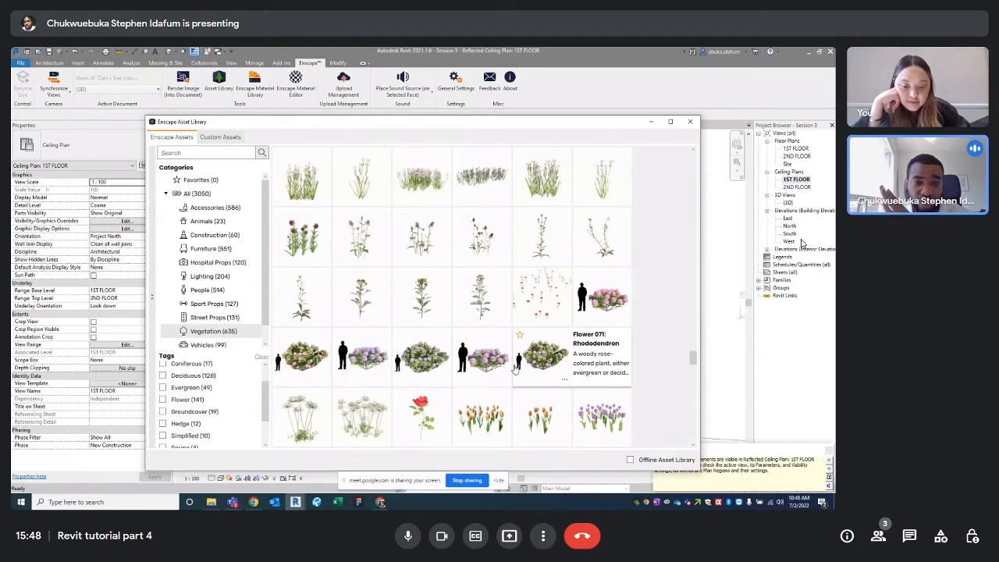
pyautogui.scroll(5, 539, 378)
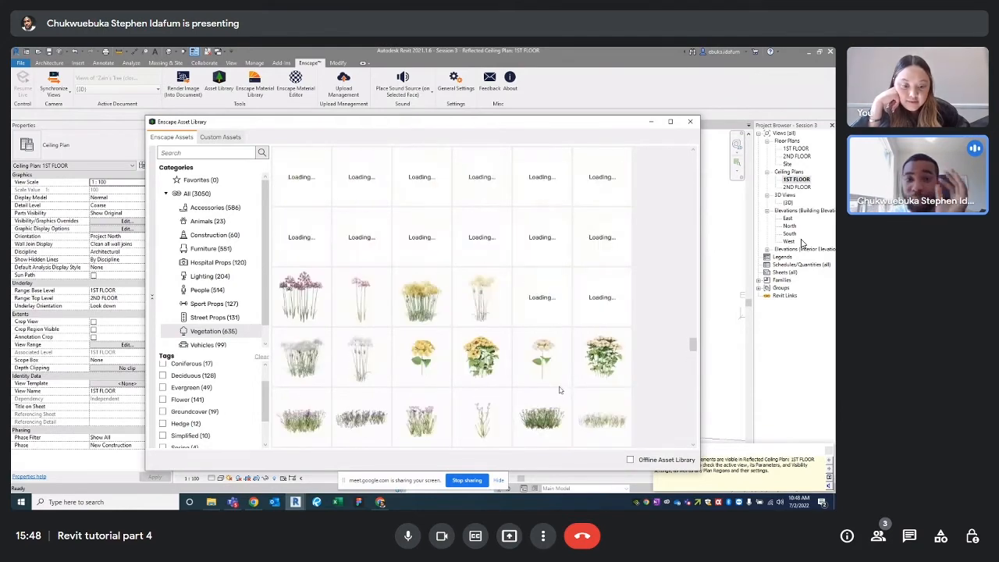
pyautogui.scroll(3, 547, 374)
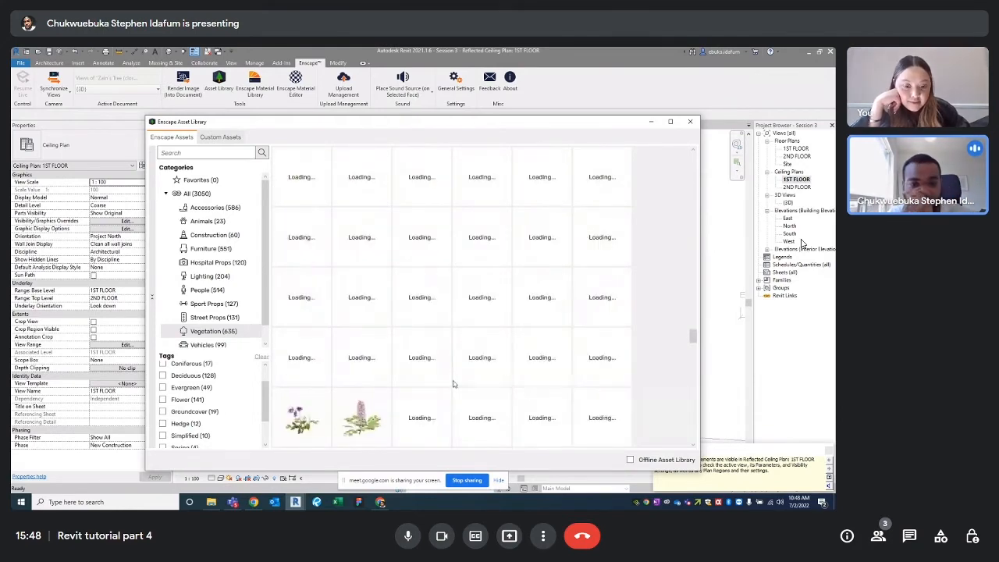
pyautogui.scroll(-3, 515, 359)
pyautogui.scroll(3, 547, 359)
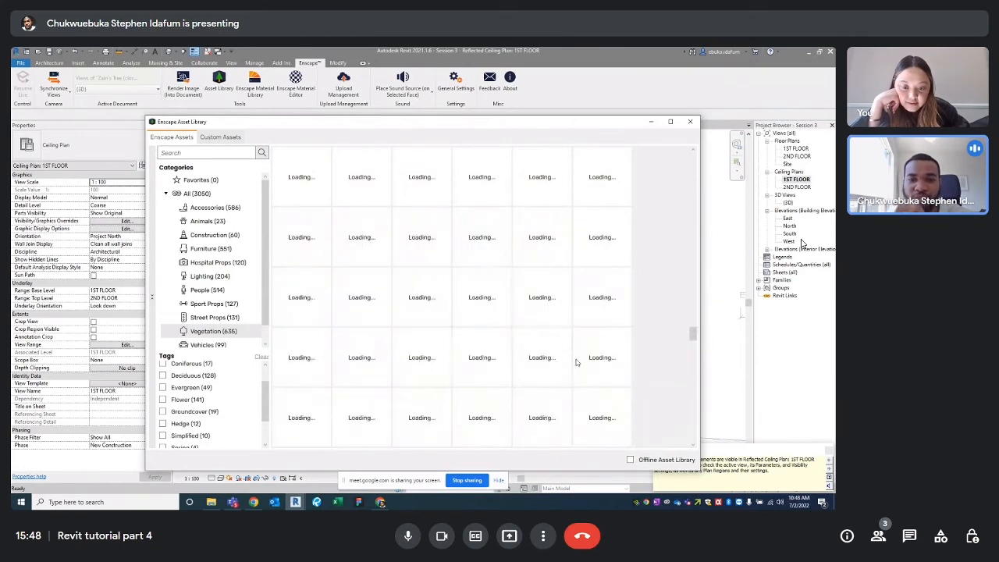
pyautogui.scroll(-3, 468, 352)
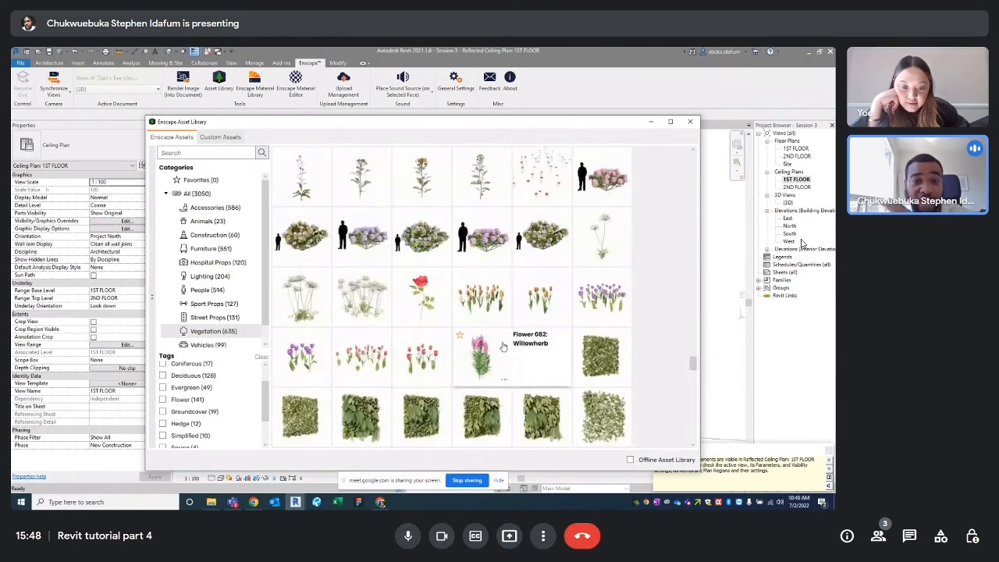
pyautogui.scroll(2, 504, 346)
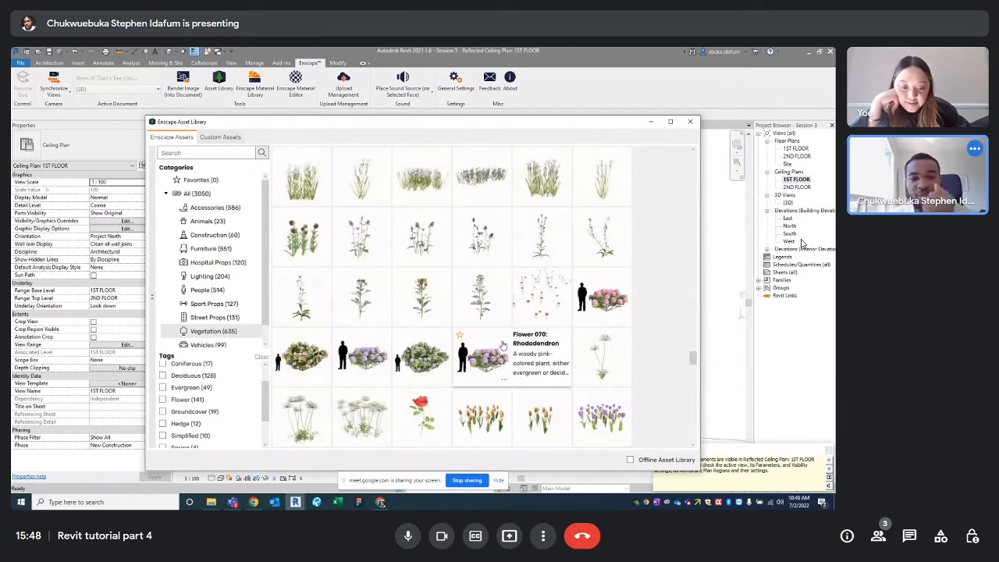
pyautogui.click(693, 123)
pyautogui.scroll(-2, 476, 340)
pyautogui.scroll(1, 476, 339)
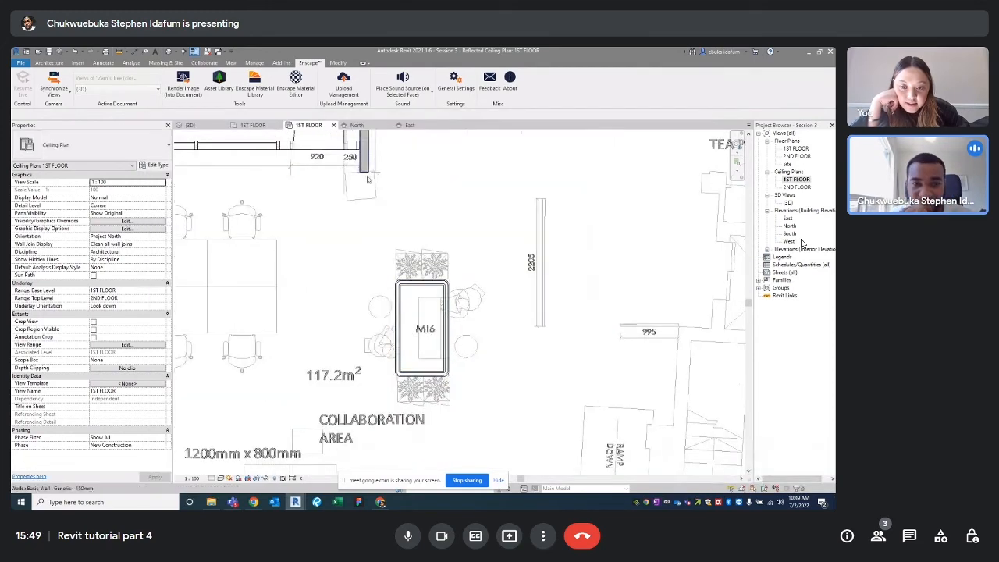
# Switch to the 3D view, reveal hidden elements and orbit to a flat side view
pyautogui.click(195, 125)
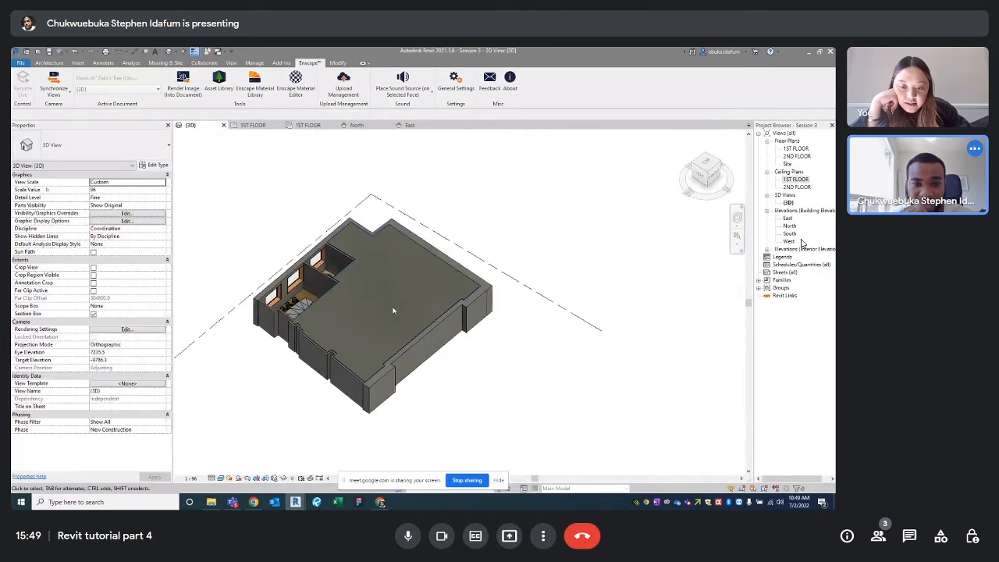
pyautogui.moveTo(452, 288); pyautogui.dragTo(509, 319, button='middle')
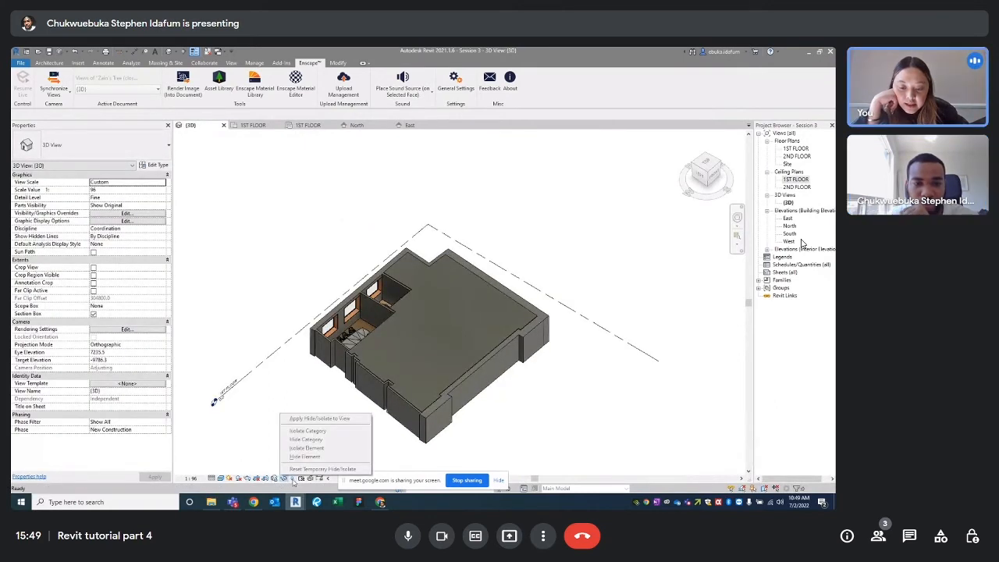
pyautogui.click(294, 479)
pyautogui.keyDown('shift'); pyautogui.moveTo(437, 297); pyautogui.dragTo(491, 284, button='middle'); pyautogui.keyUp('shift')
pyautogui.keyDown('shift'); pyautogui.moveTo(647, 224); pyautogui.dragTo(513, 286, button='middle'); pyautogui.keyUp('shift')
# Drag the section box faces so it cuts the model down to the first floor and ceiling
pyautogui.click(511, 290)
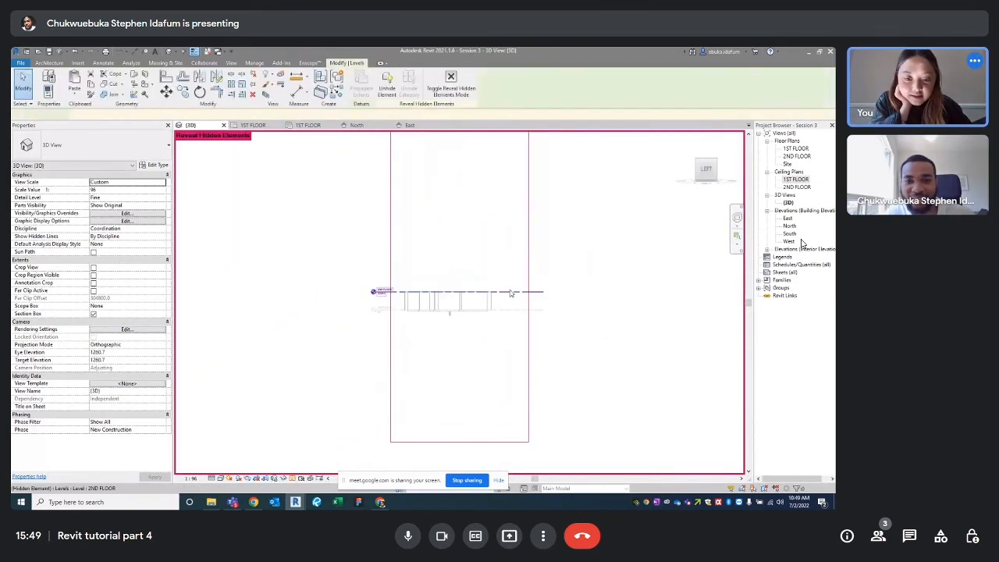
pyautogui.click(601, 331)
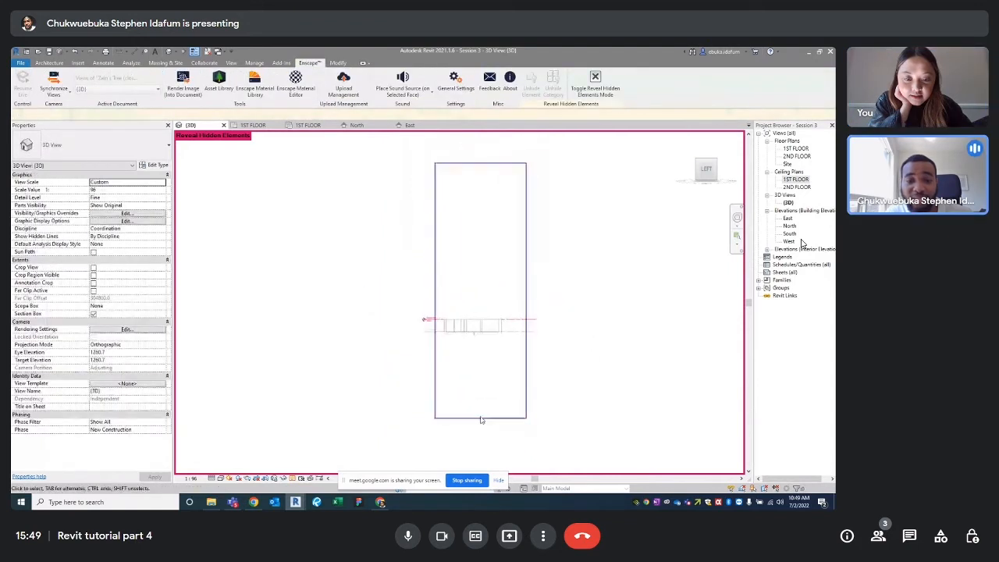
pyautogui.click(480, 418)
pyautogui.moveTo(480, 419); pyautogui.dragTo(455, 345)
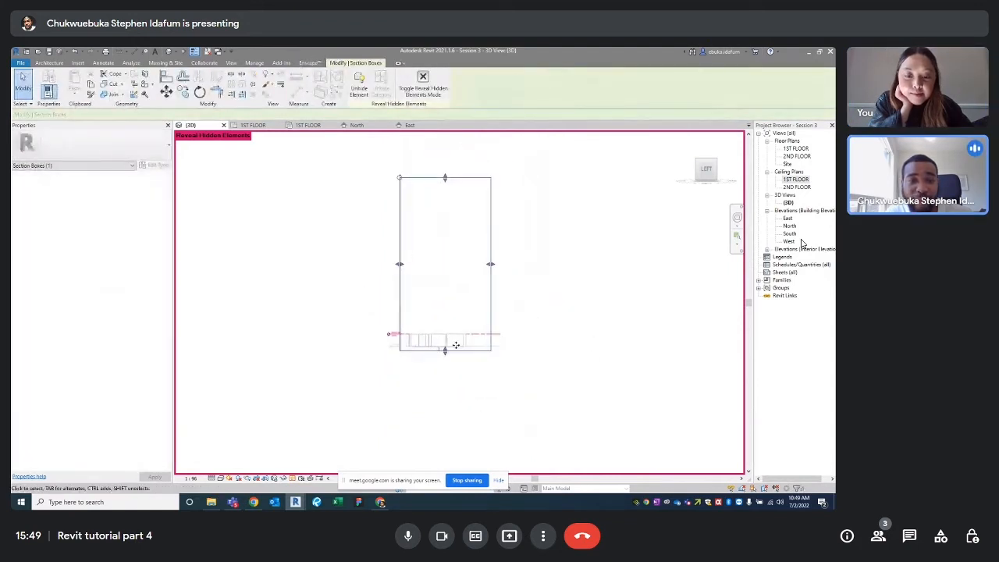
pyautogui.moveTo(447, 185); pyautogui.dragTo(449, 279)
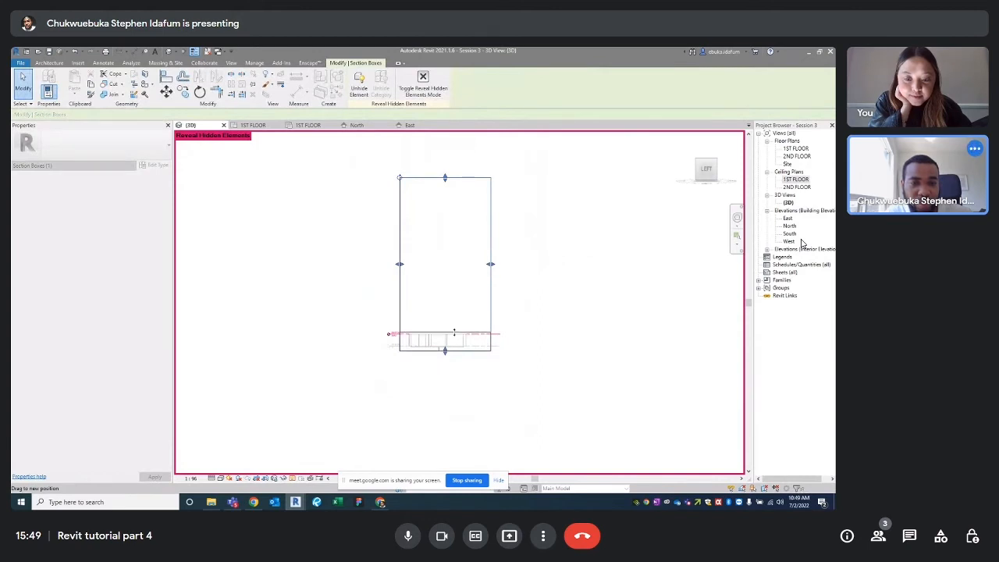
pyautogui.moveTo(455, 322); pyautogui.dragTo(456, 320)
pyautogui.keyDown('shift'); pyautogui.moveTo(531, 325); pyautogui.dragTo(334, 460, button='middle'); pyautogui.keyUp('shift')
pyautogui.press('Escape')
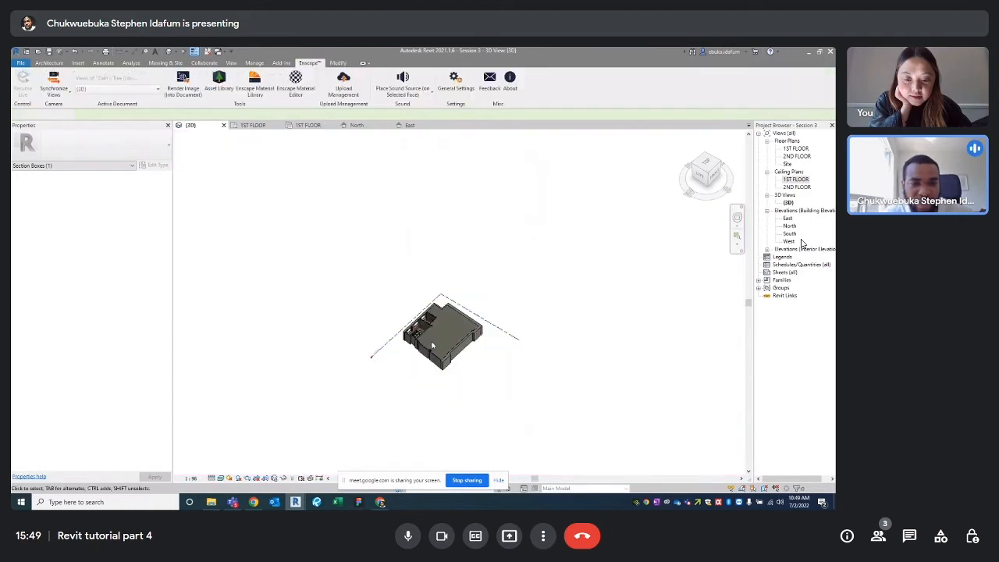
pyautogui.scroll(3, 415, 328)
pyautogui.click(416, 329)
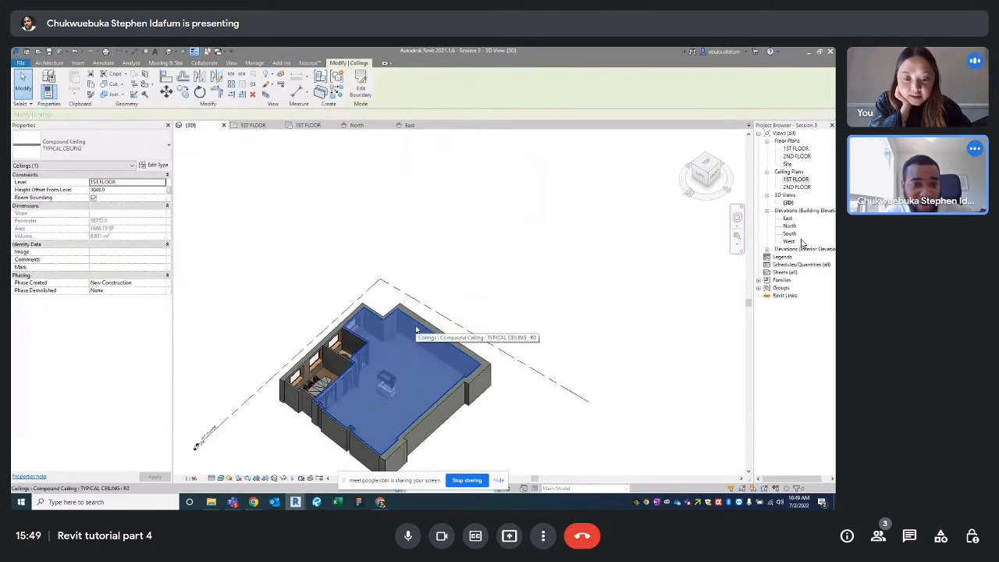
# Hide the room's ceiling elements in the 3D view
pyautogui.rightClick(415, 328)
pyautogui.moveTo(520, 153)
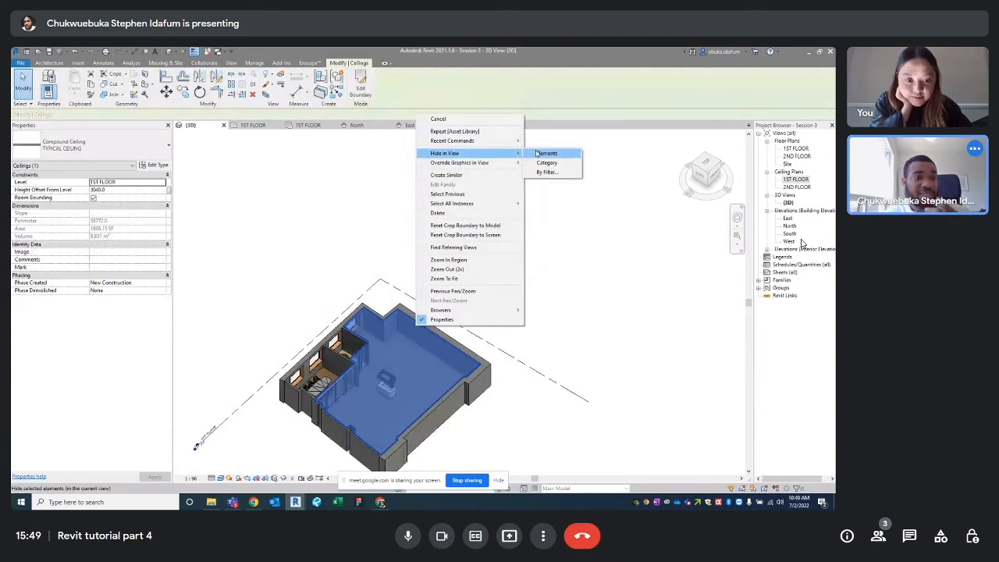
pyautogui.click(539, 153)
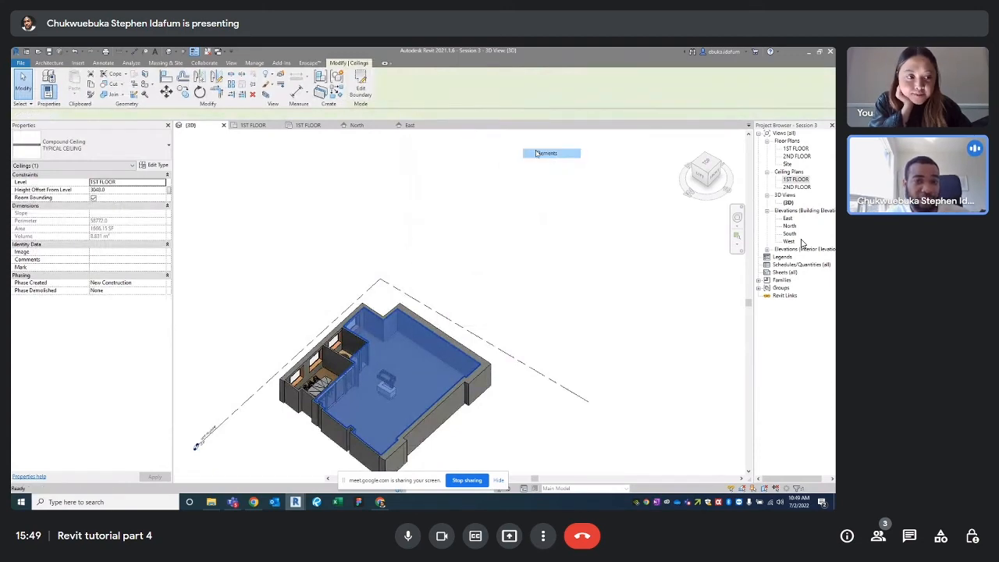
pyautogui.scroll(5, 440, 364)
pyautogui.scroll(6, 487, 274)
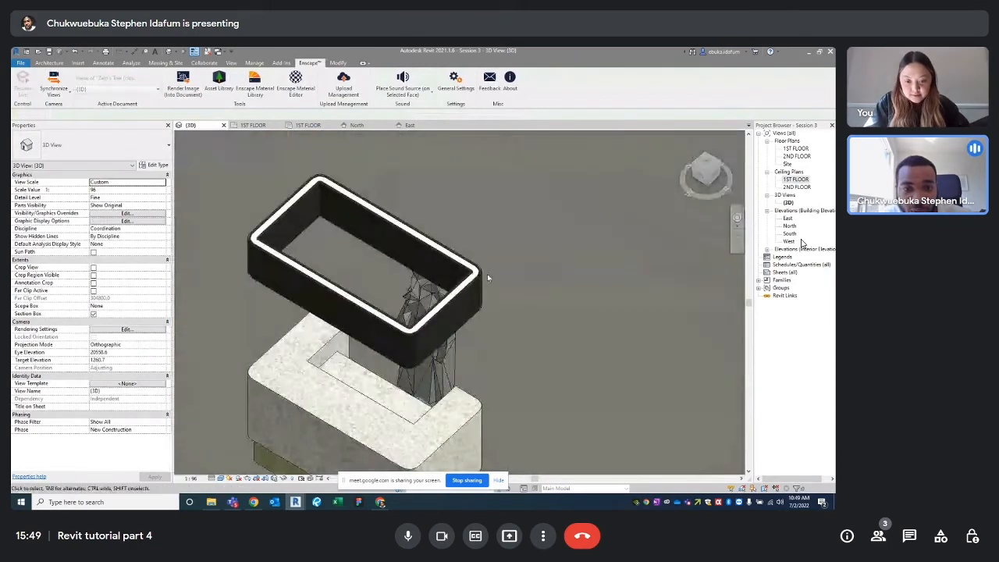
pyautogui.scroll(-2, 531, 288)
pyautogui.scroll(-2, 538, 287)
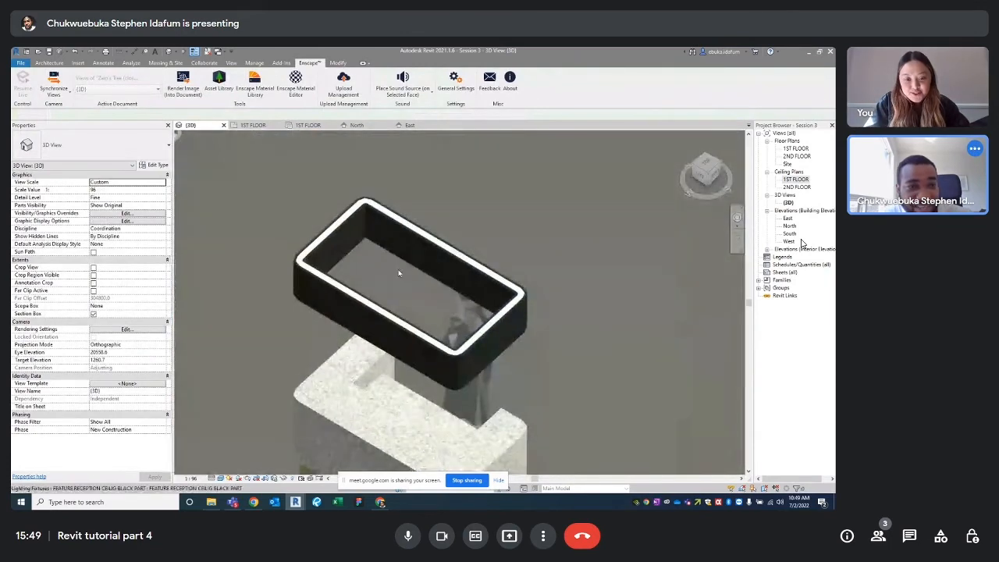
# Pull a section box face inward to shorten the box around the black ring
pyautogui.click(373, 306)
pyautogui.scroll(-2, 373, 307)
pyautogui.keyDown('shift'); pyautogui.moveTo(373, 306); pyautogui.dragTo(302, 343, button='middle'); pyautogui.keyUp('shift')
pyautogui.scroll(-3, 541, 230)
pyautogui.scroll(-2, 483, 334)
pyautogui.scroll(-2, 390, 340)
pyautogui.scroll(-1, 365, 396)
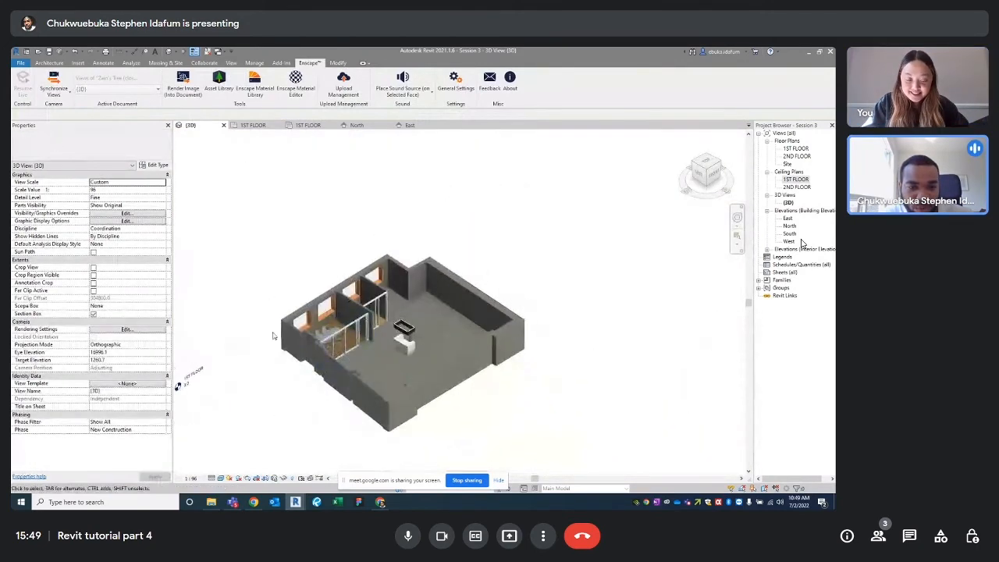
pyautogui.click(300, 477)
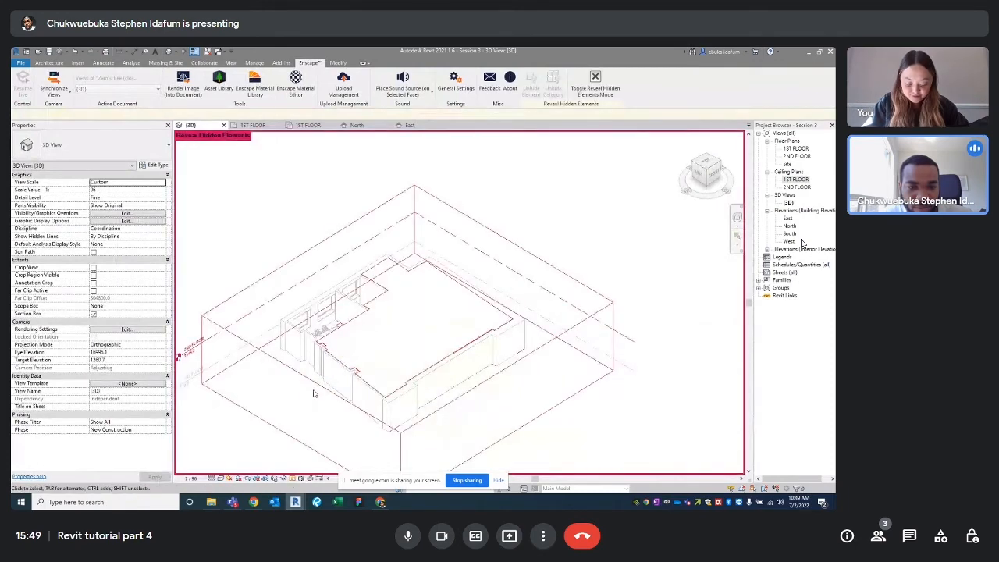
pyautogui.click(309, 407)
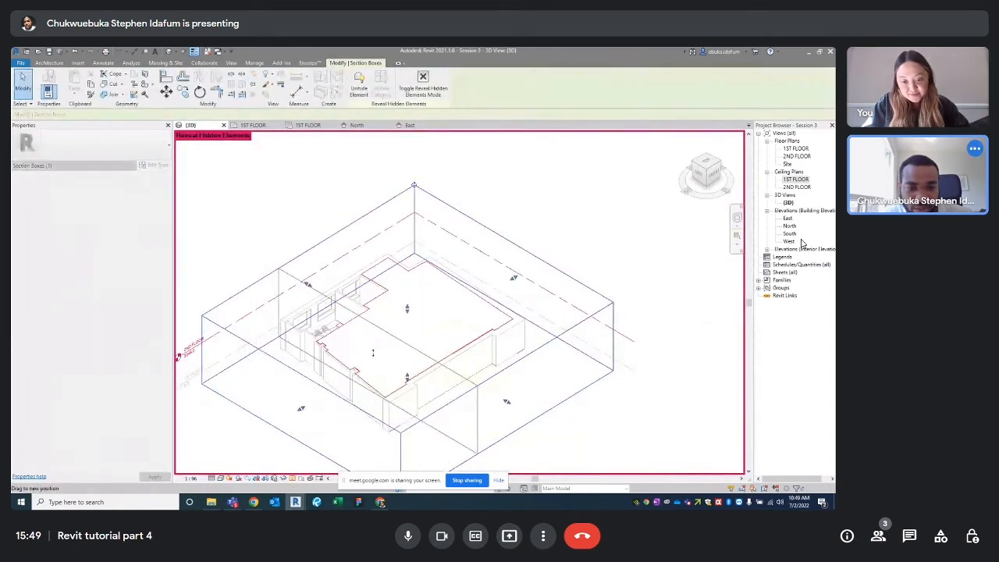
pyautogui.moveTo(373, 353); pyautogui.dragTo(455, 305)
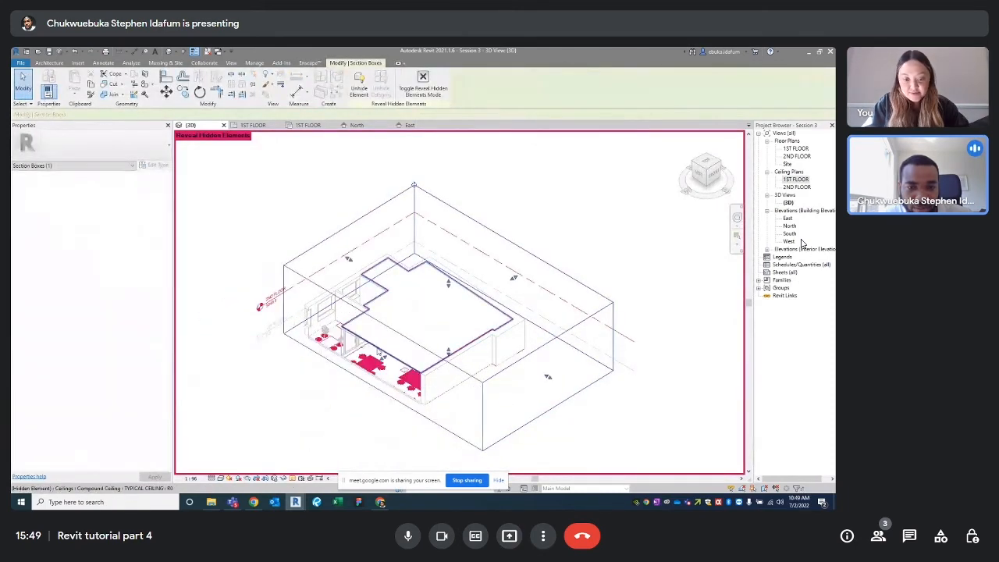
pyautogui.click(292, 480)
# View the ivy plant from the Left side and open its type properties
pyautogui.keyDown('shift'); pyautogui.moveTo(437, 304); pyautogui.dragTo(510, 286, button='middle'); pyautogui.keyUp('shift')
pyautogui.click(707, 169)
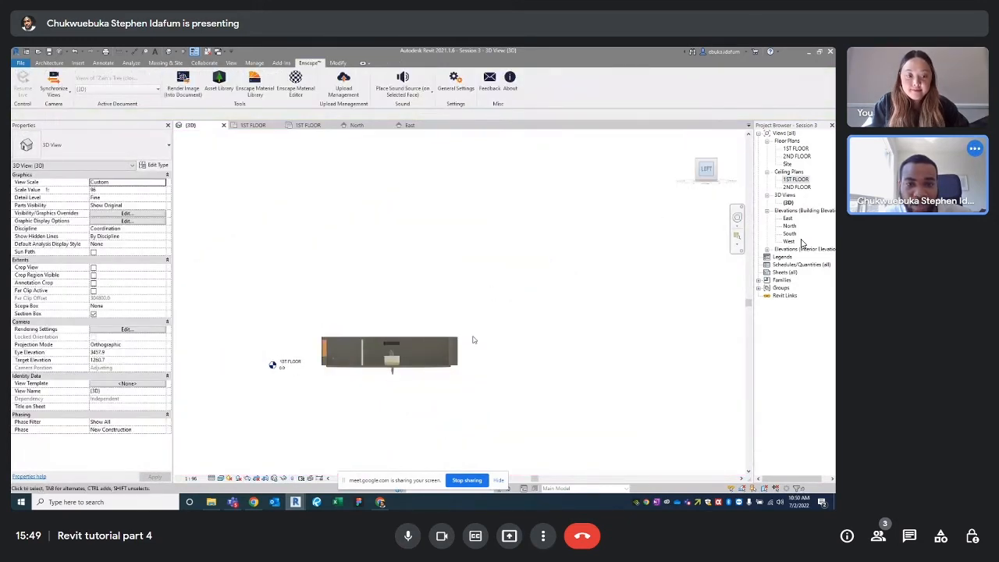
pyautogui.scroll(3, 452, 308)
pyautogui.scroll(4, 452, 309)
pyautogui.click(406, 355)
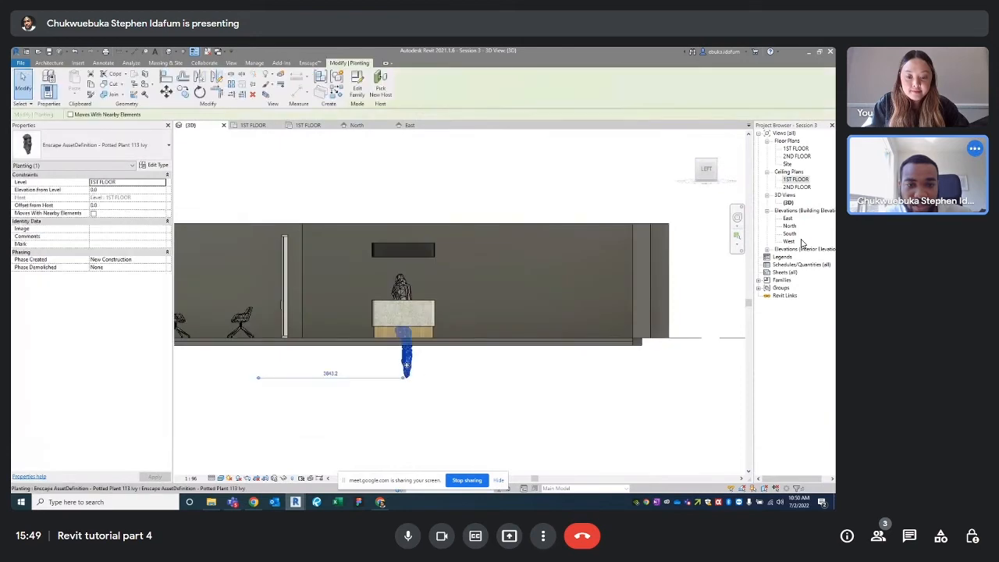
pyautogui.scroll(5, 429, 266)
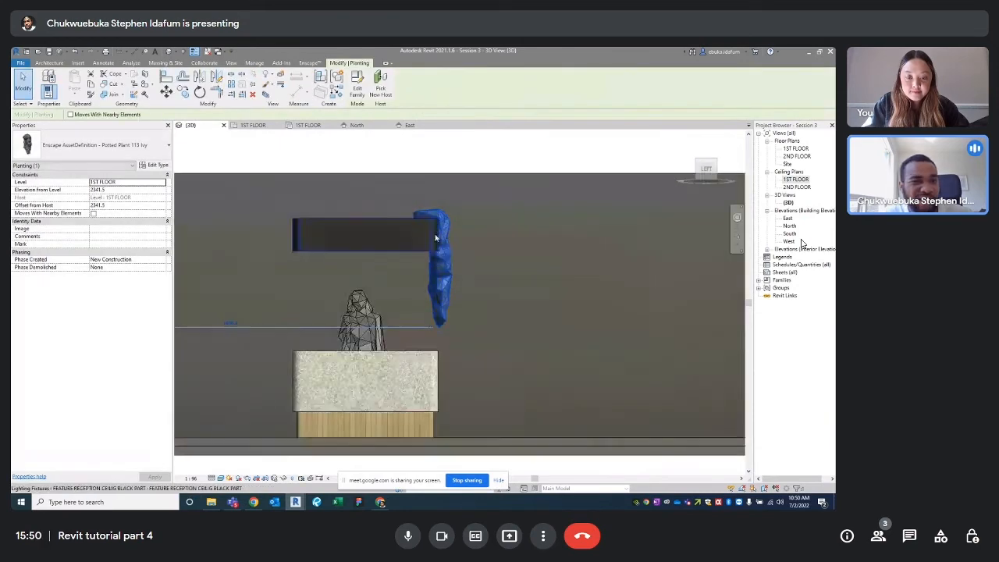
pyautogui.scroll(-5, 490, 241)
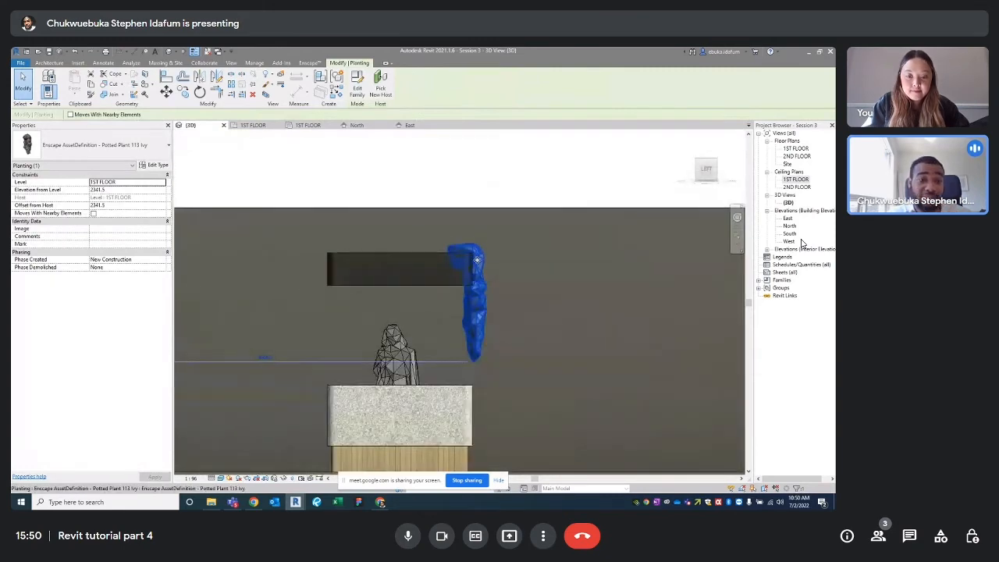
pyautogui.press('Escape')
pyautogui.click(479, 275)
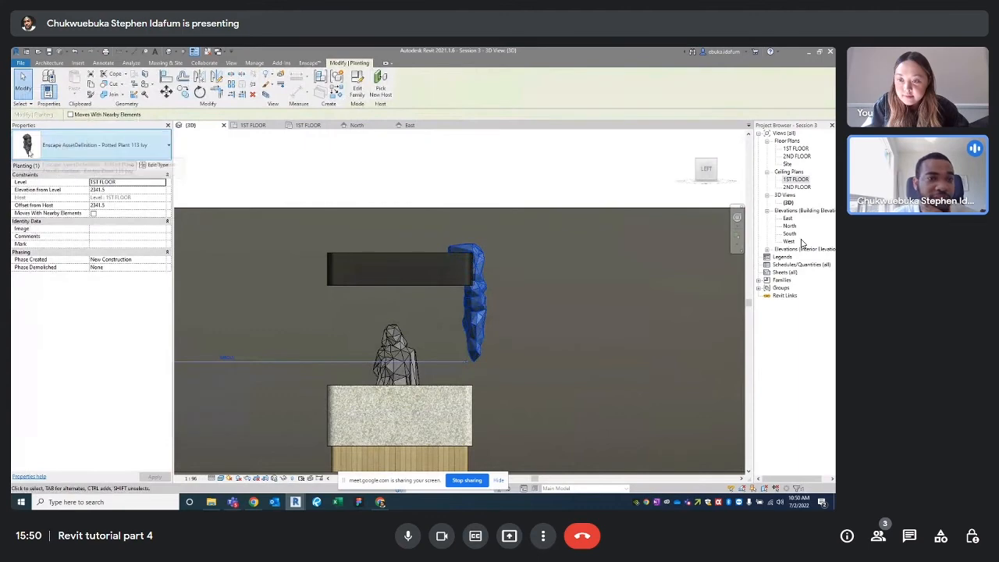
pyautogui.click(156, 166)
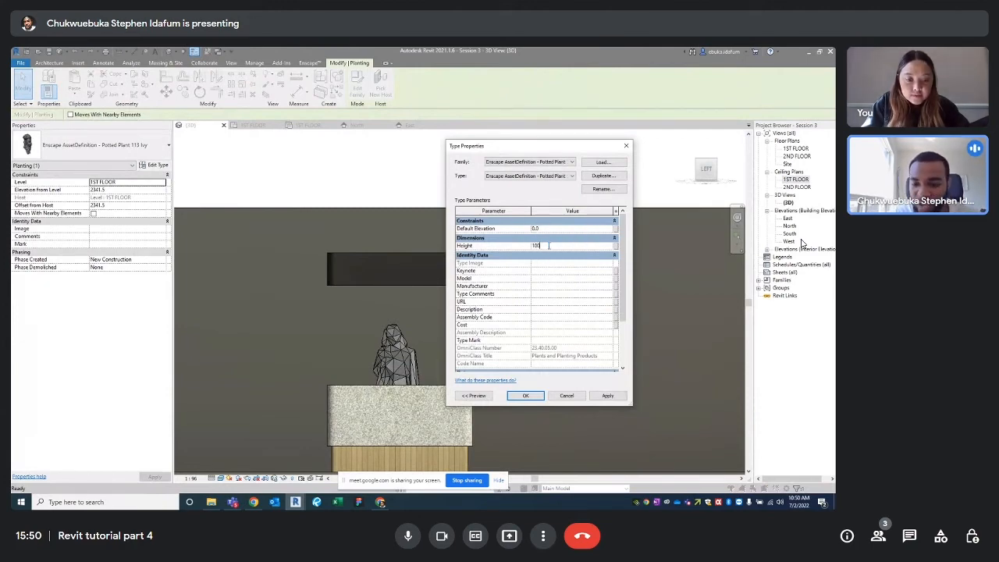
# Apply an ivy Height of 1000 and raise the plant up to the black ring
pyautogui.click(607, 396)
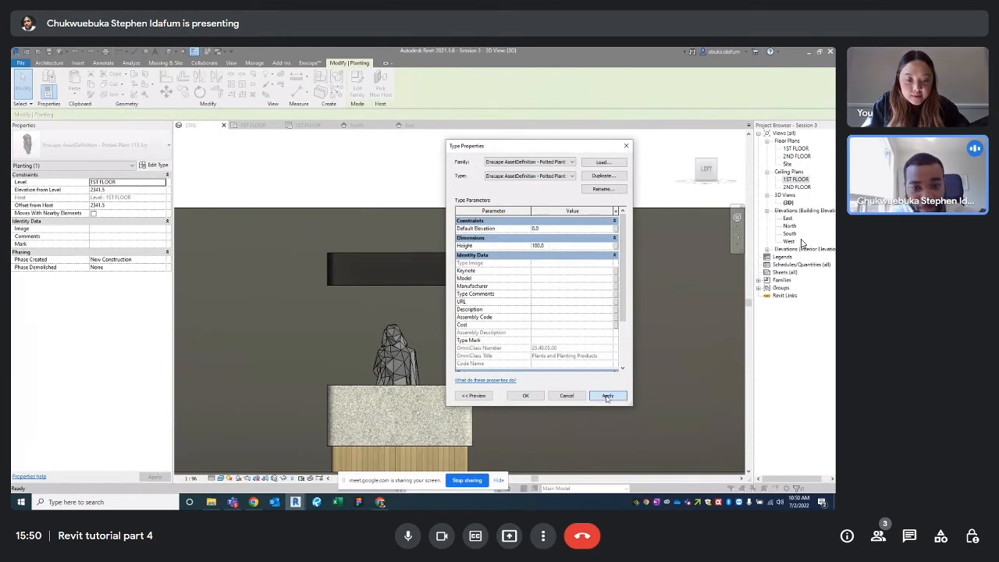
pyautogui.click(526, 396)
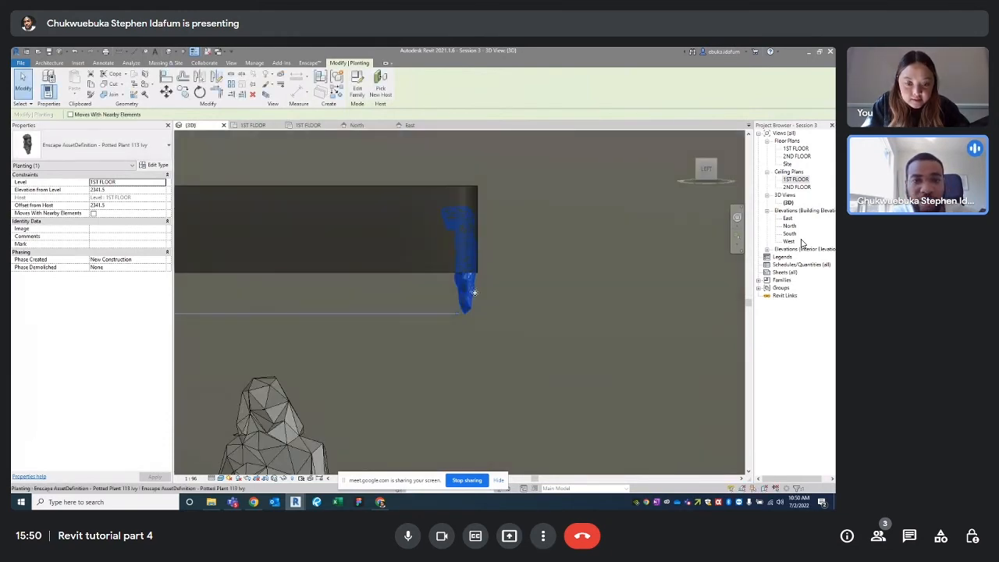
pyautogui.moveTo(483, 277); pyautogui.dragTo(464, 260)
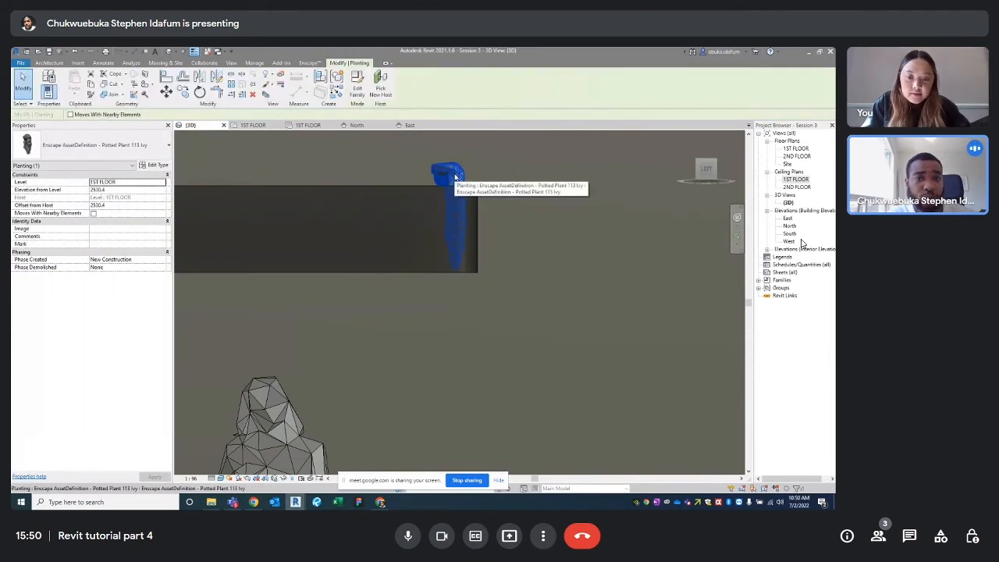
# Increase the ivy type's Height to 1500 so it hangs from the ring
pyautogui.click(156, 165)
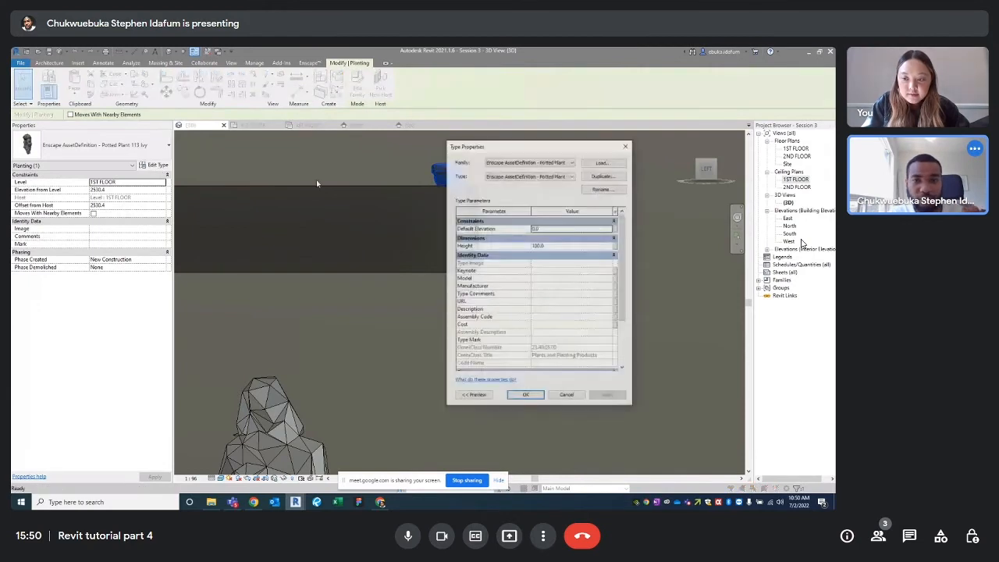
pyautogui.click(541, 246)
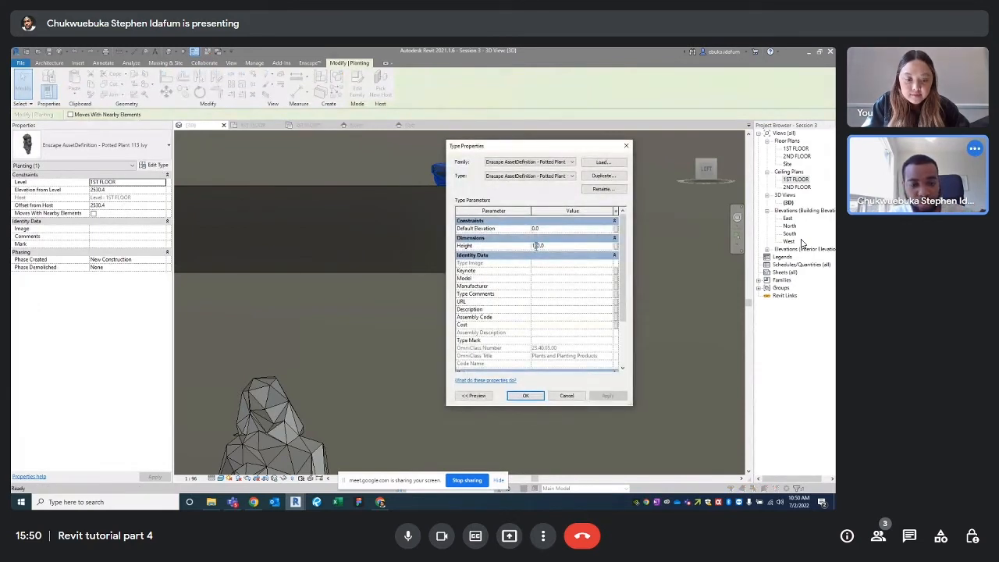
pyautogui.click(599, 396)
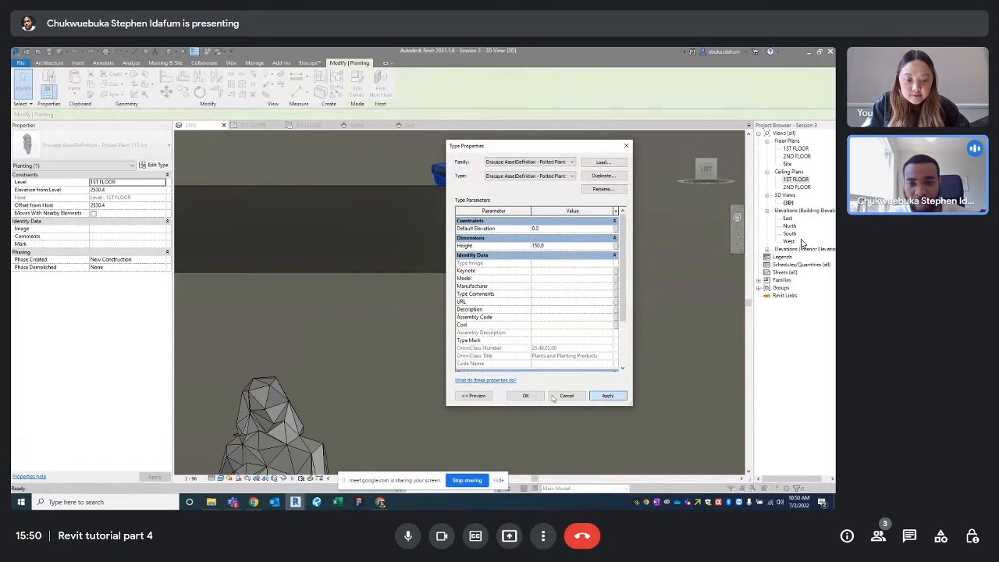
pyautogui.click(526, 396)
pyautogui.scroll(-2, 512, 380)
pyautogui.scroll(3, 460, 255)
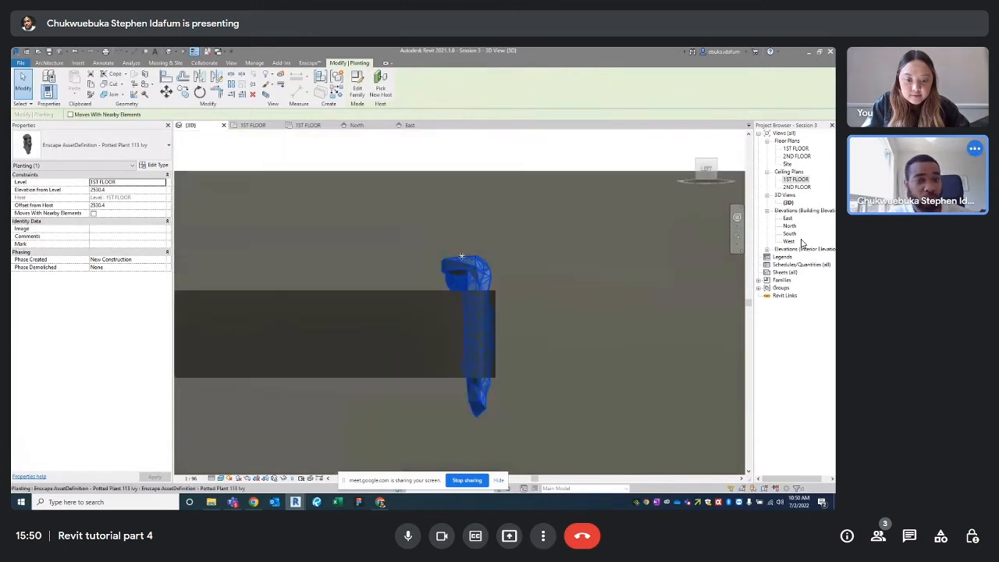
# Switch to a top-down view and move the ivy toward the planter's corner
pyautogui.press('Escape')
pyautogui.scroll(-4, 550, 285)
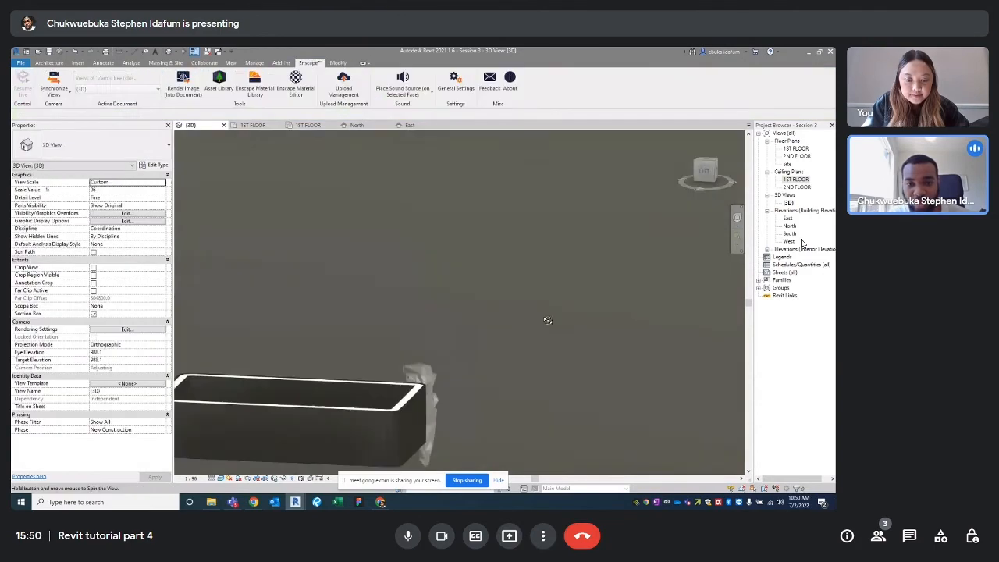
pyautogui.keyDown('shift'); pyautogui.moveTo(546, 319); pyautogui.dragTo(428, 359, button='middle'); pyautogui.keyUp('shift')
pyautogui.scroll(5, 428, 359)
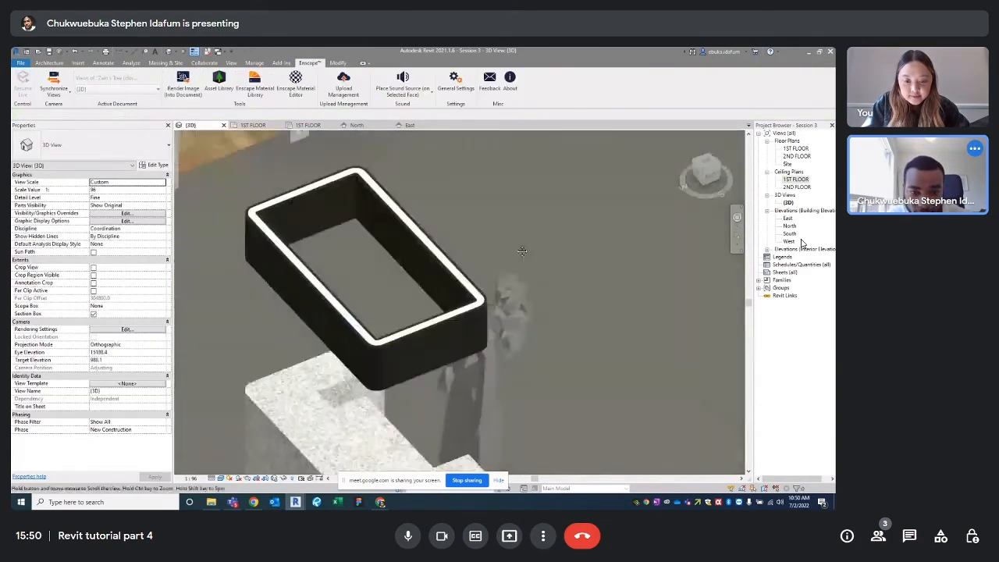
pyautogui.click(518, 260)
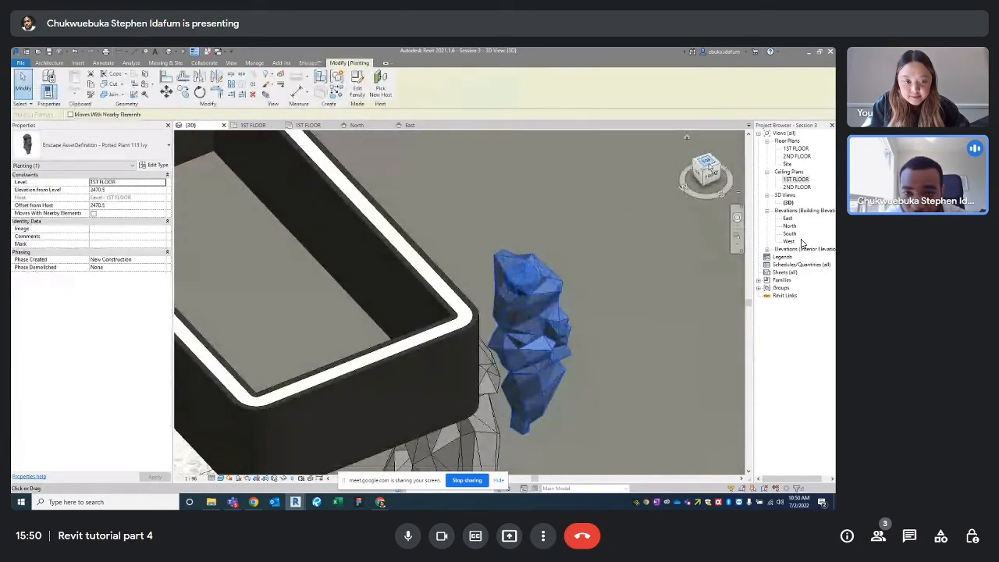
pyautogui.click(706, 165)
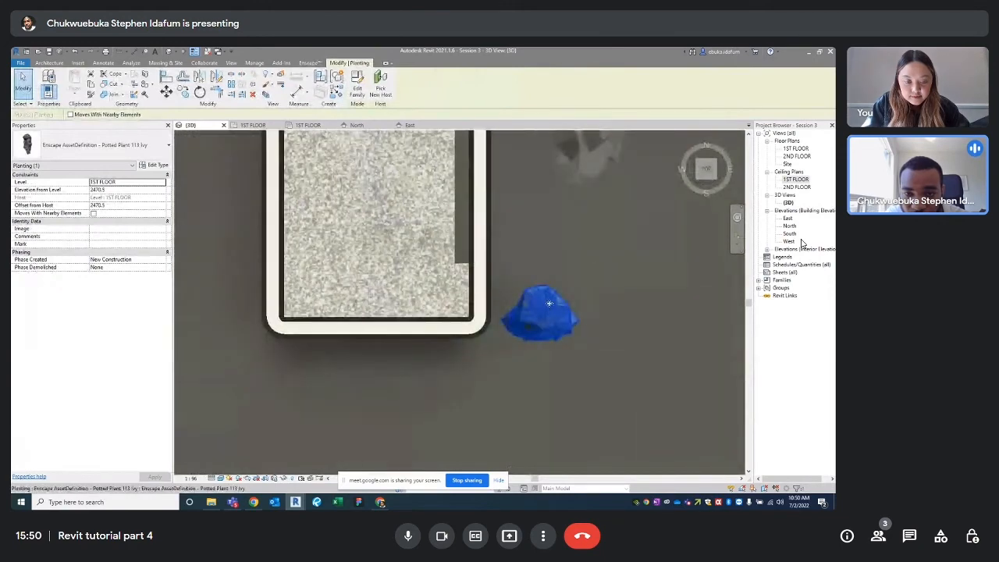
pyautogui.moveTo(550, 302); pyautogui.dragTo(507, 296)
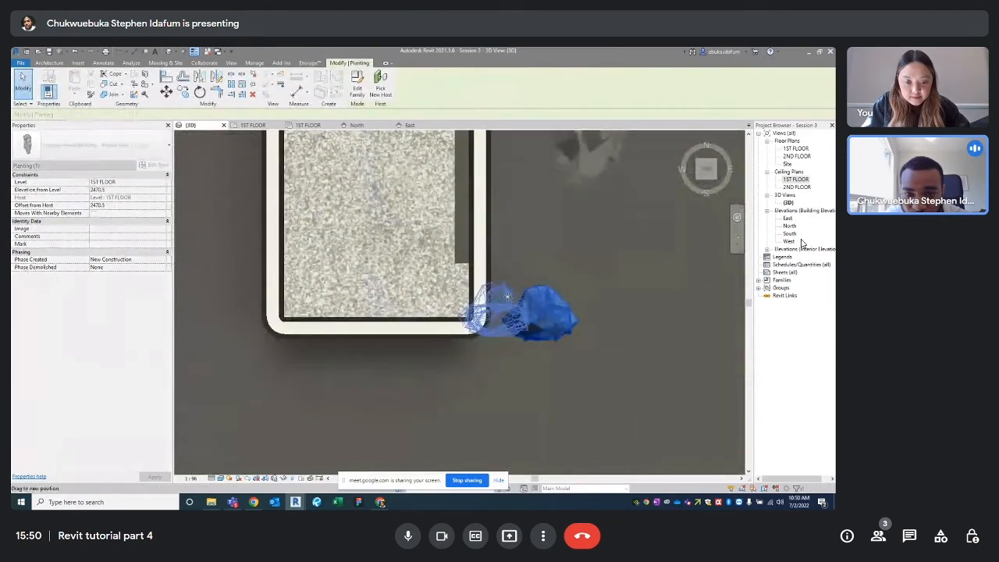
# Toggle thin lines and select the ivy at the planter's bottom-right corner
pyautogui.click(194, 53)
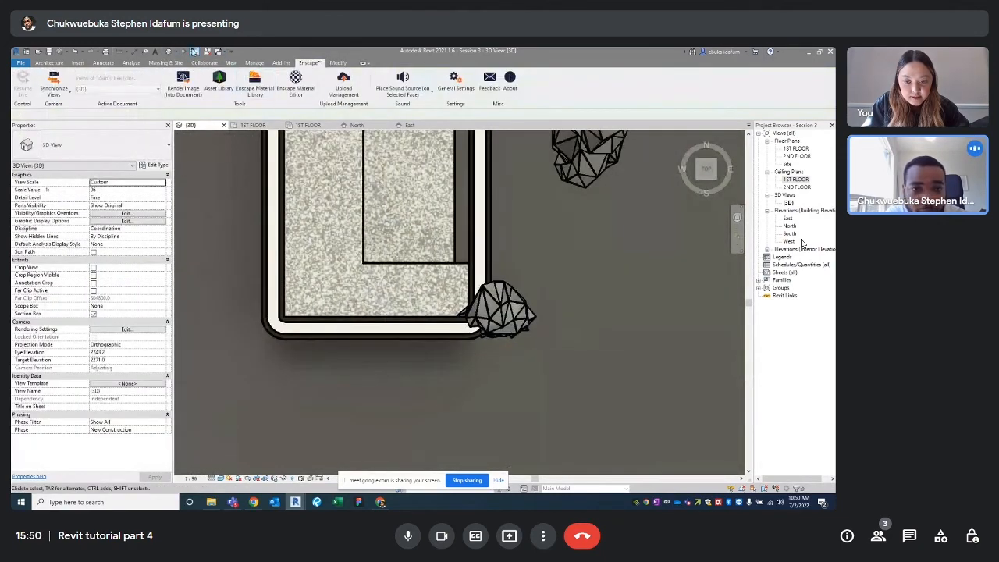
pyautogui.click(195, 52)
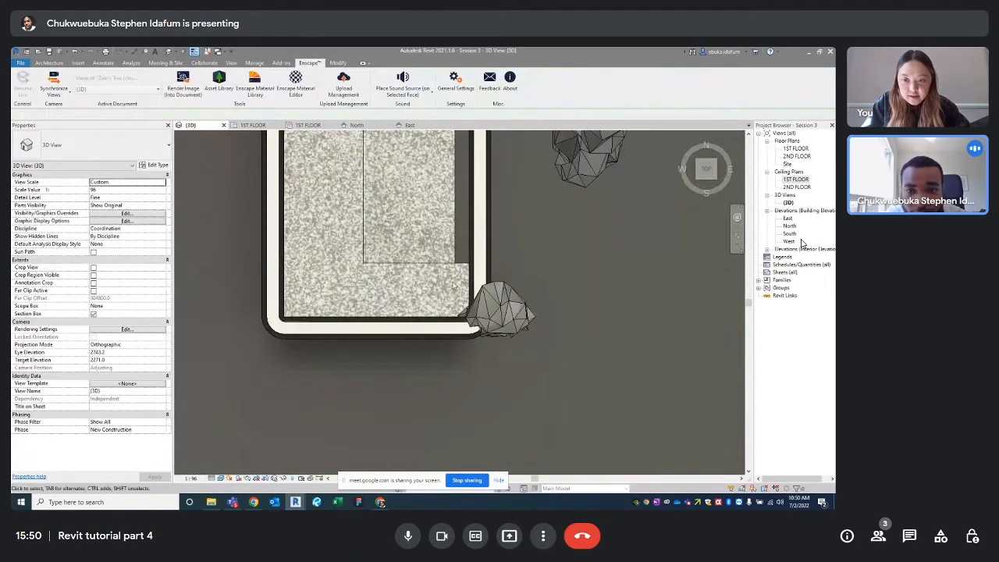
pyautogui.click(488, 312)
pyautogui.scroll(-3, 354, 452)
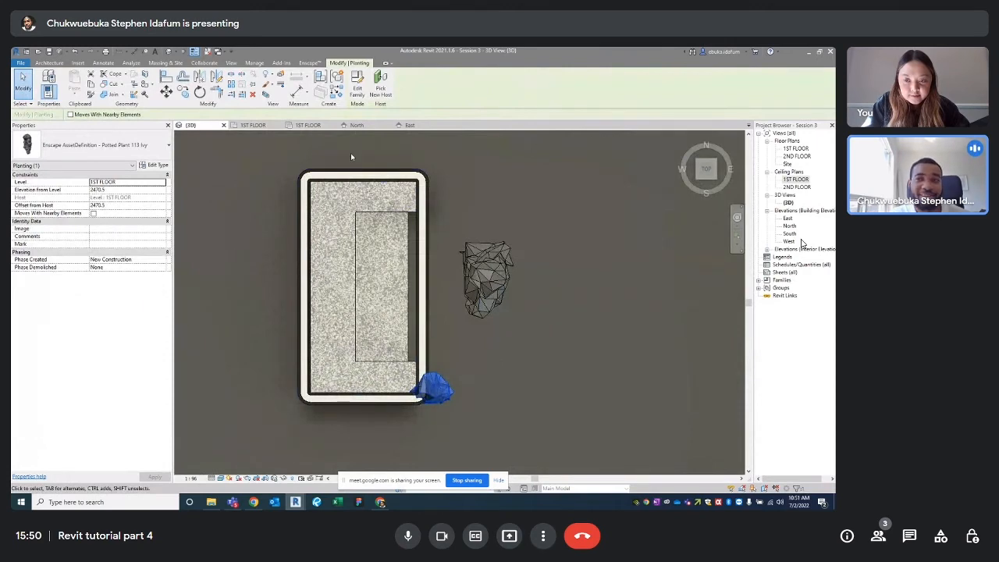
pyautogui.click(442, 353)
pyautogui.scroll(3, 439, 367)
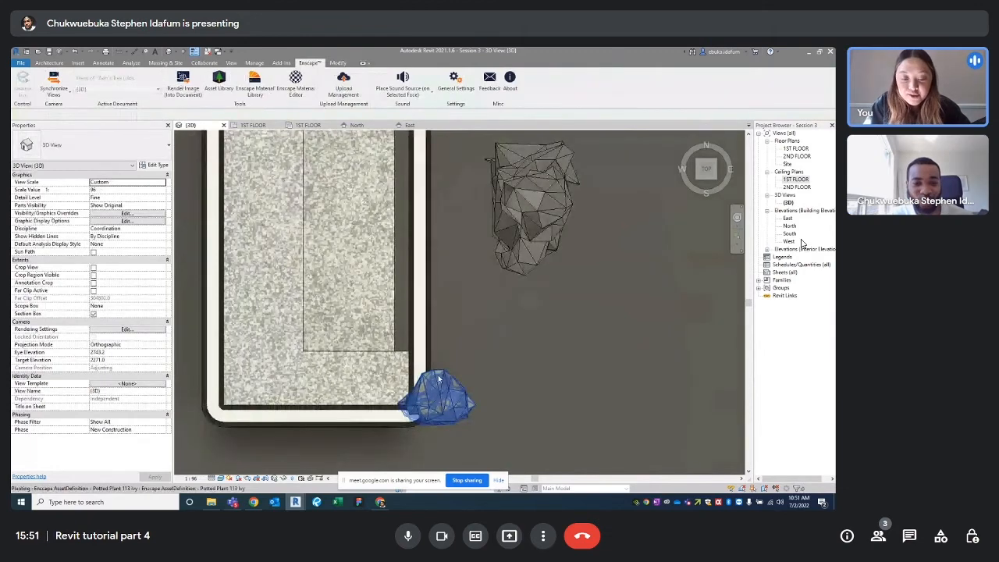
pyautogui.click(439, 380)
pyautogui.scroll(-3, 466, 353)
# Begin a linear array of the ivy up to the planter's top-right corner
pyautogui.scroll(1, 466, 353)
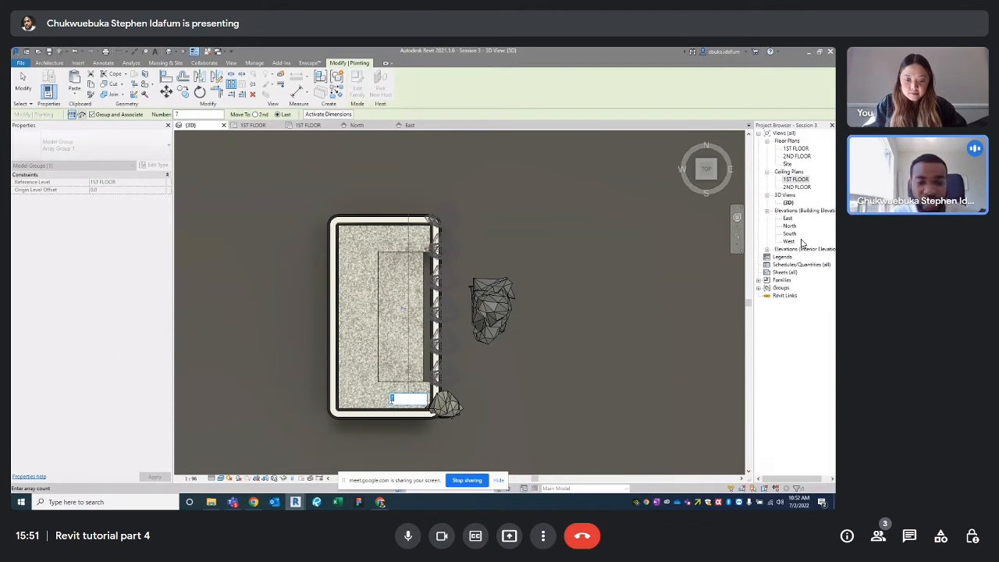
# Undo the overcrowded ivy array and reselect the bottom-corner plant
pyautogui.press('Return')
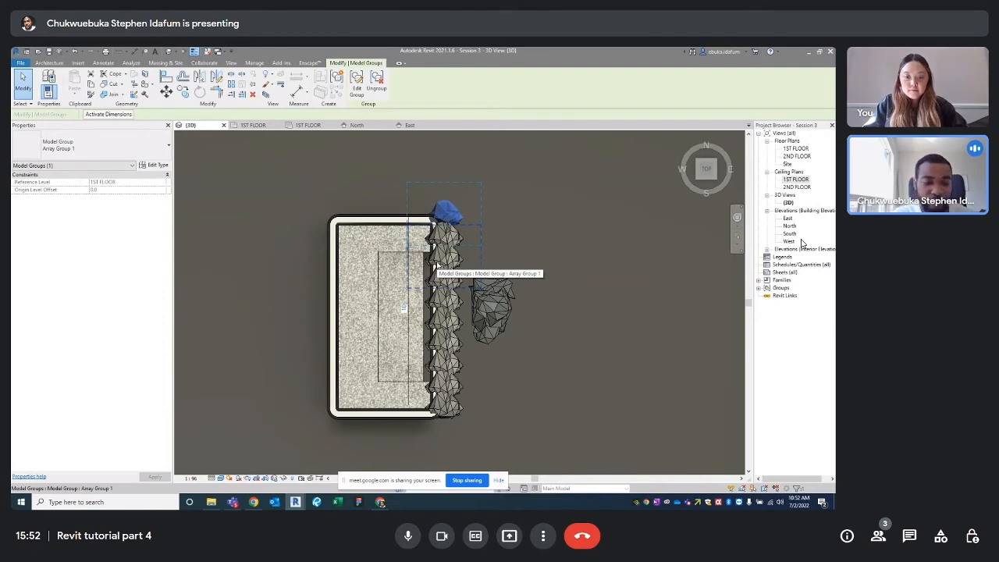
pyautogui.hotkey('ctrl', 'z')
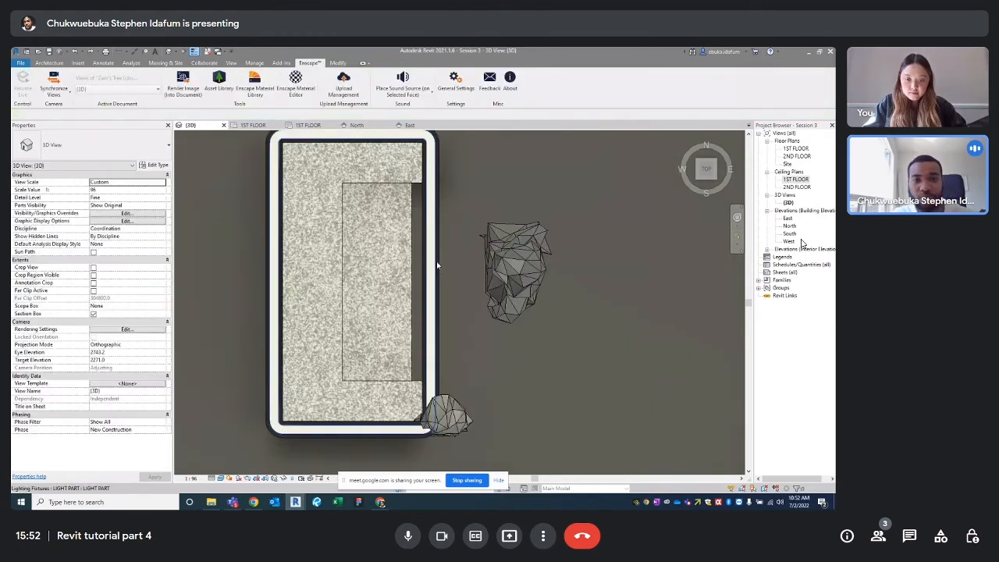
pyautogui.click(466, 419)
pyautogui.scroll(-2, 441, 425)
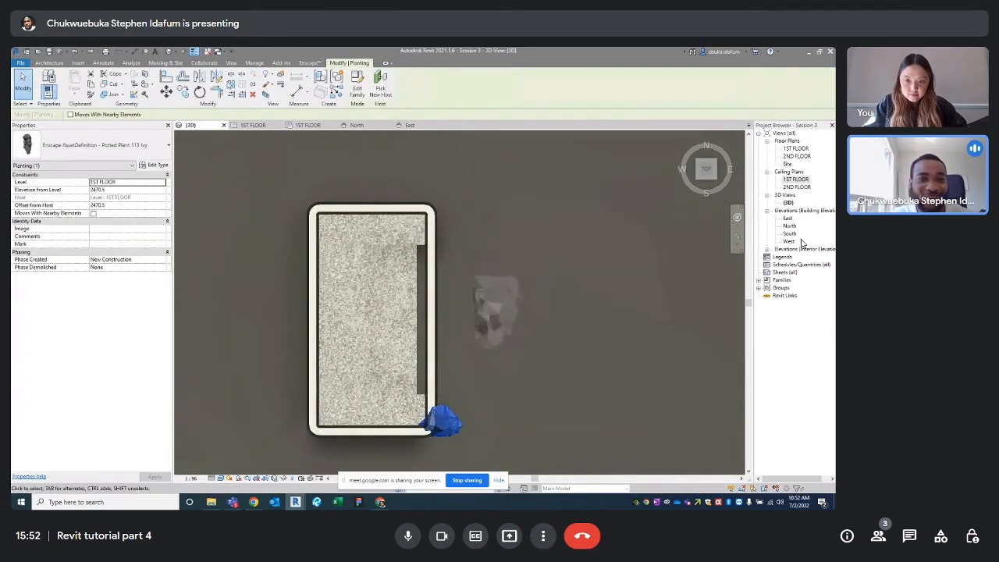
# Array the ivy with 7 copies from the bottom corner to the planter's top-right corner
pyautogui.press('a')
pyautogui.press('r')
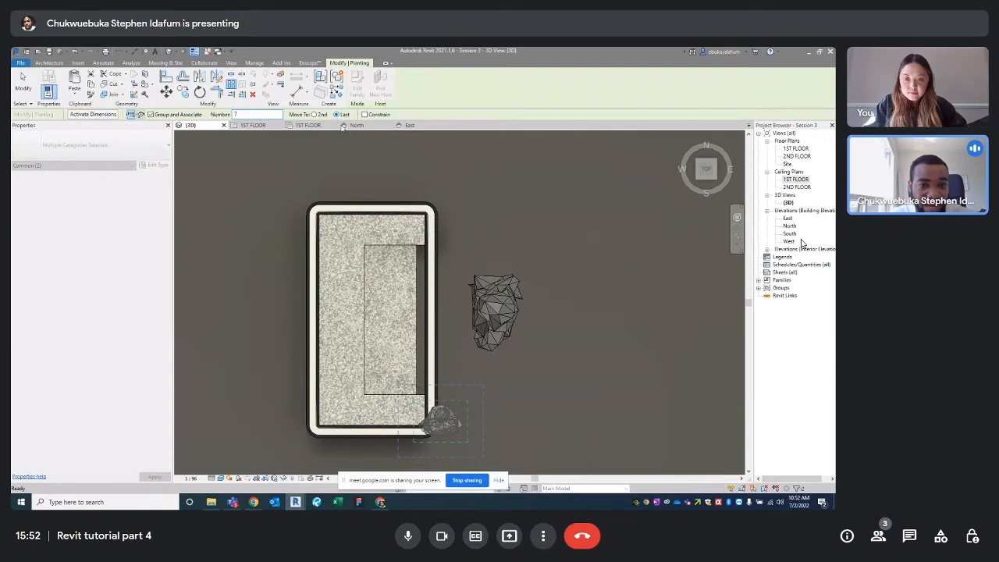
pyautogui.click(438, 431)
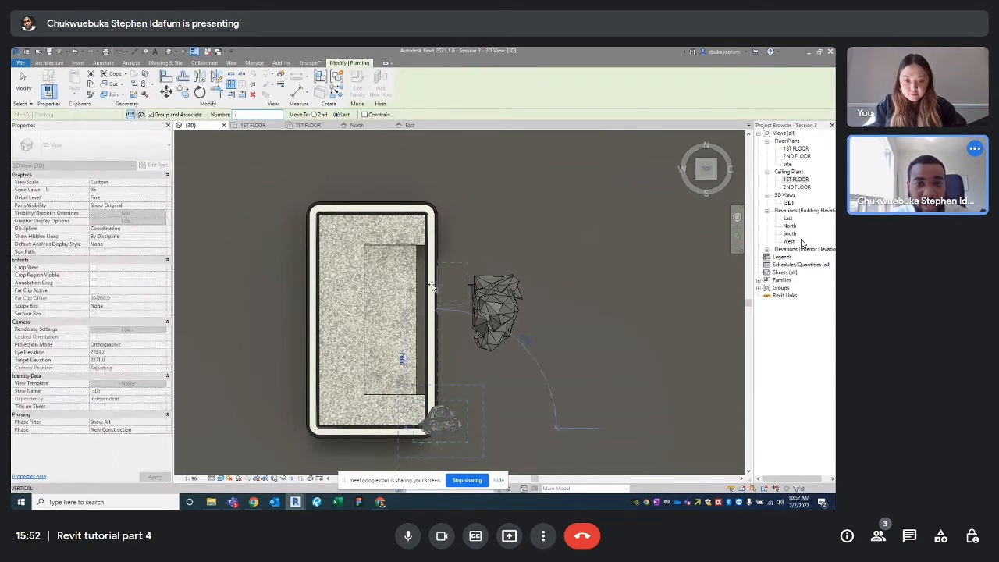
pyautogui.click(434, 212)
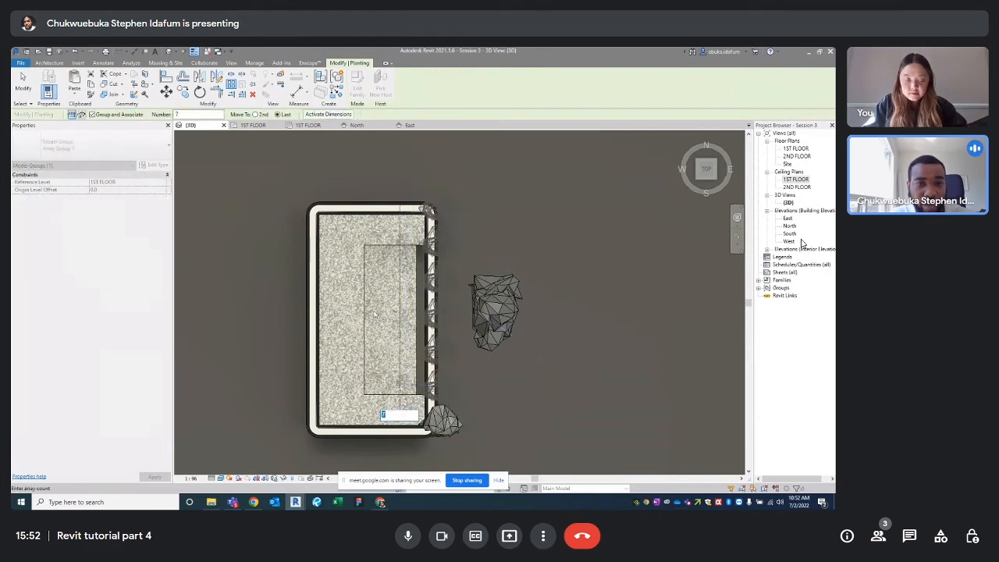
pyautogui.press('Return')
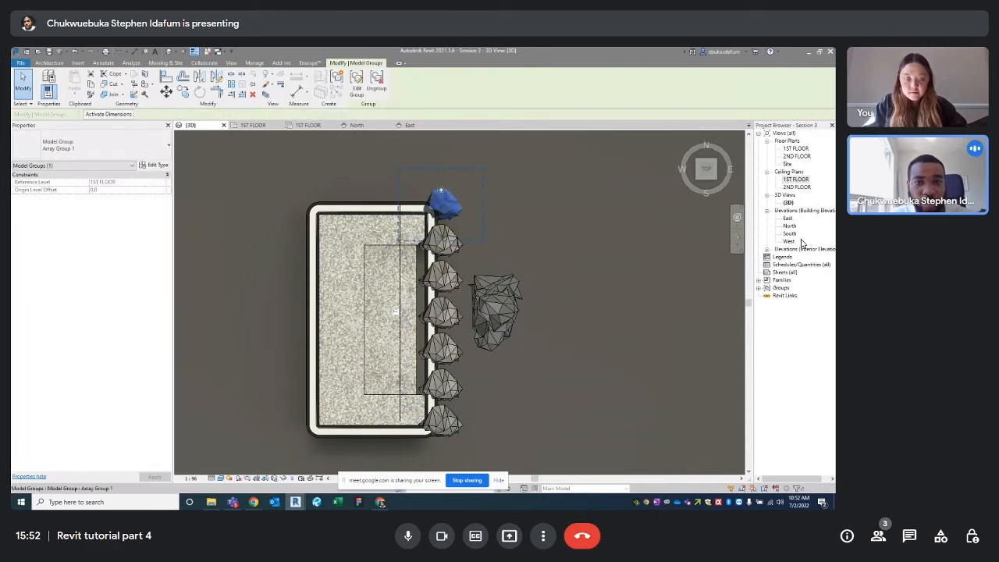
pyautogui.click(494, 195)
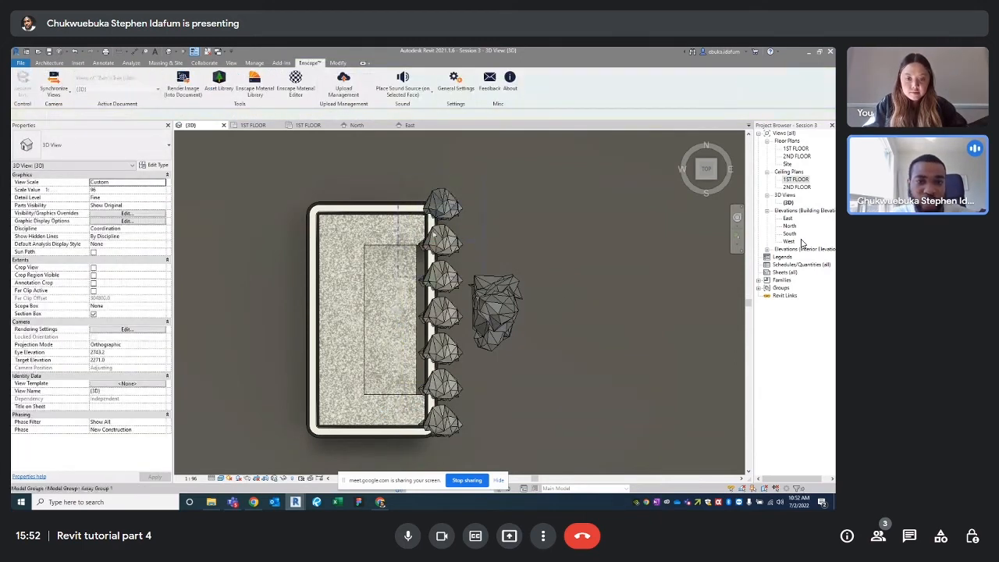
pyautogui.scroll(2, 448, 200)
pyautogui.click(466, 194)
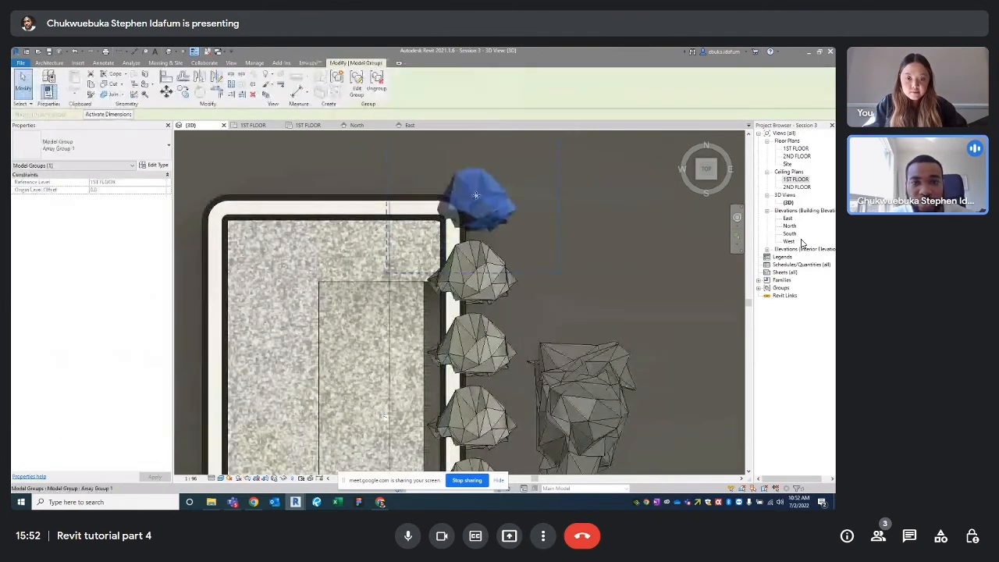
pyautogui.scroll(-2, 459, 215)
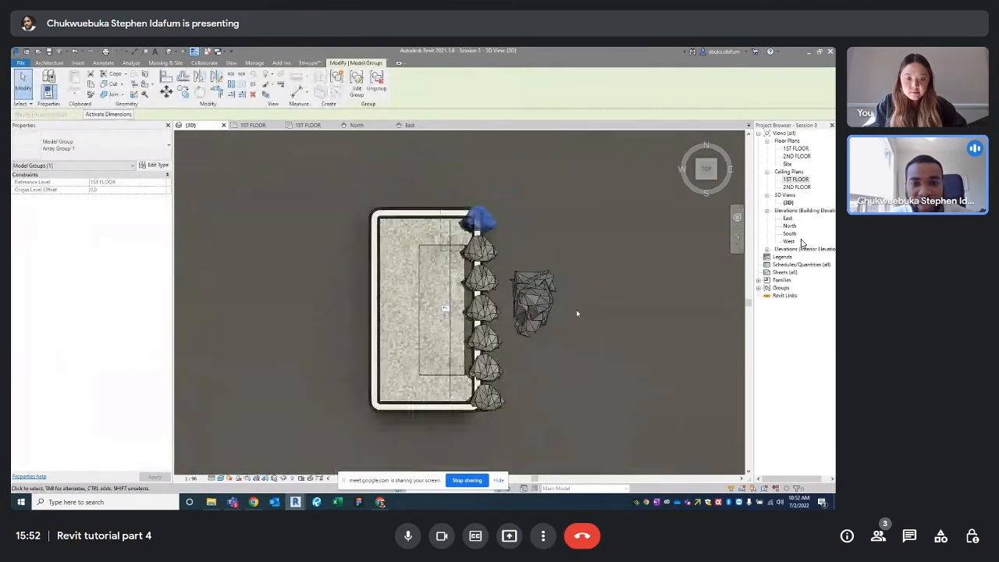
pyautogui.click(576, 309)
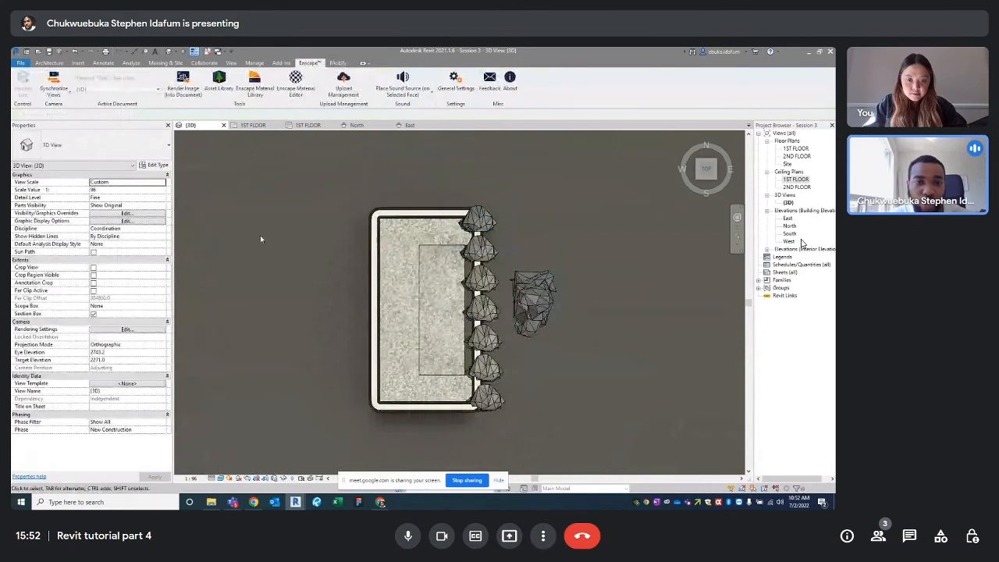
# Select all seven ivy groups on the right edge and copy them to the left edge
pyautogui.click(484, 221)
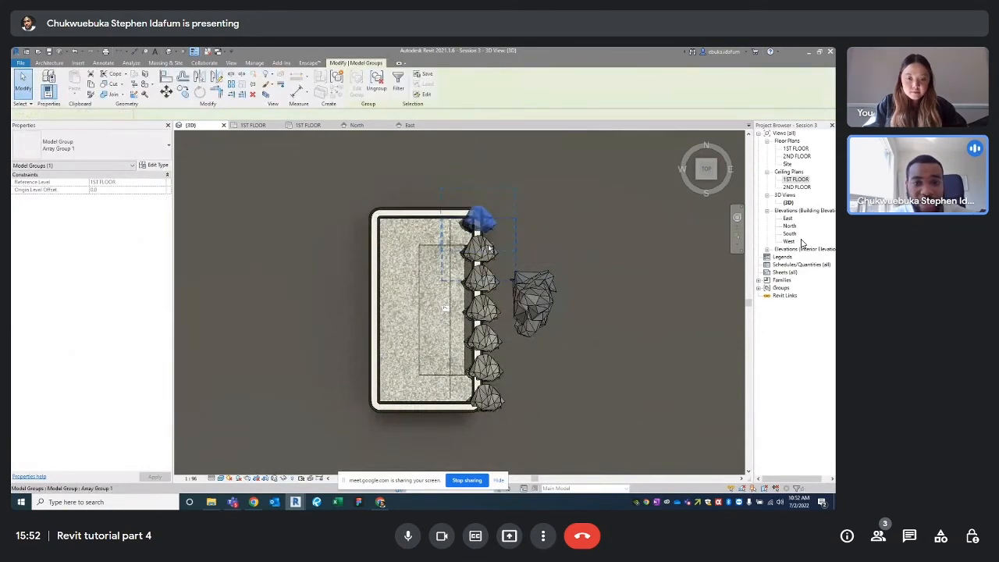
pyautogui.keyDown('ctrl'); pyautogui.click(489, 248); pyautogui.keyUp('ctrl')
pyautogui.keyDown('ctrl'); pyautogui.click(490, 279); pyautogui.keyUp('ctrl')
pyautogui.keyDown('ctrl'); pyautogui.click(493, 314); pyautogui.keyUp('ctrl')
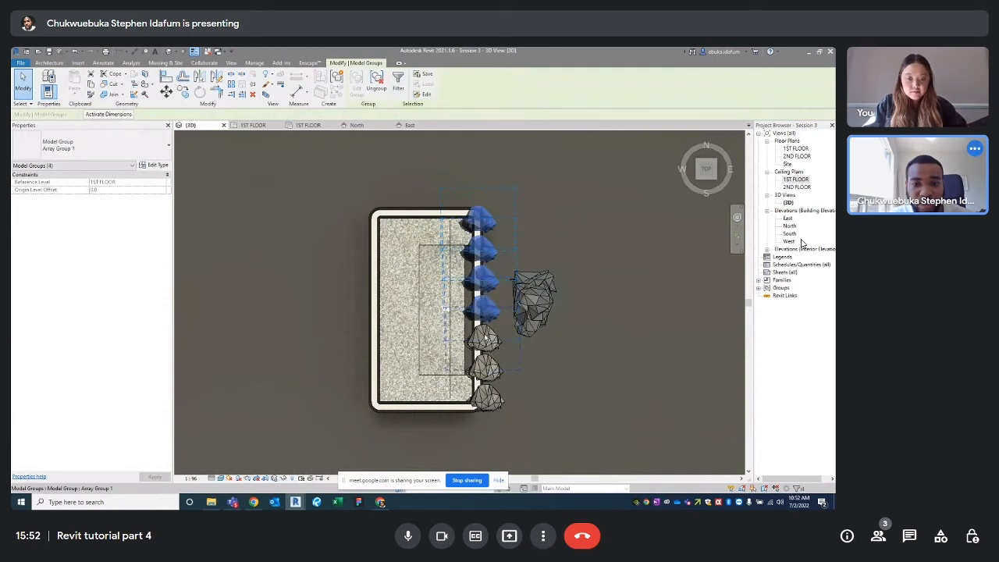
pyautogui.keyDown('ctrl'); pyautogui.click(487, 339); pyautogui.keyUp('ctrl')
pyautogui.keyDown('ctrl'); pyautogui.click(492, 368); pyautogui.keyUp('ctrl')
pyautogui.keyDown('ctrl'); pyautogui.click(488, 400); pyautogui.keyUp('ctrl')
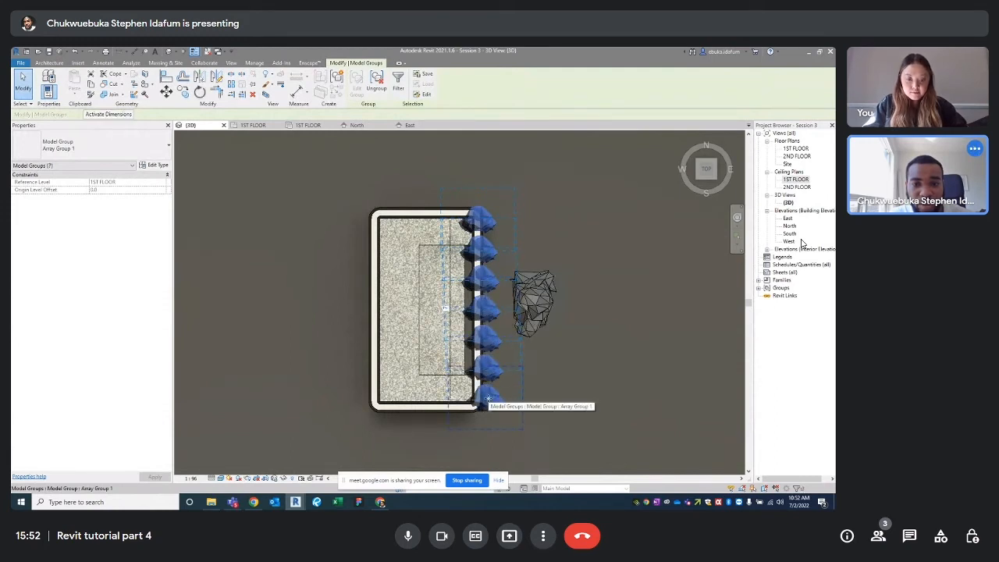
pyautogui.press('c')
pyautogui.press('o')
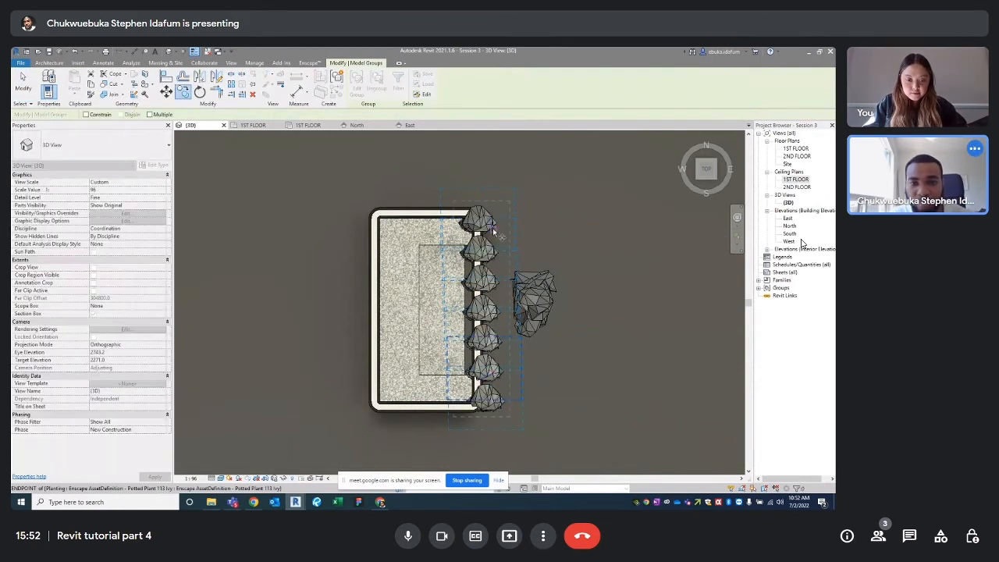
pyautogui.click(488, 224)
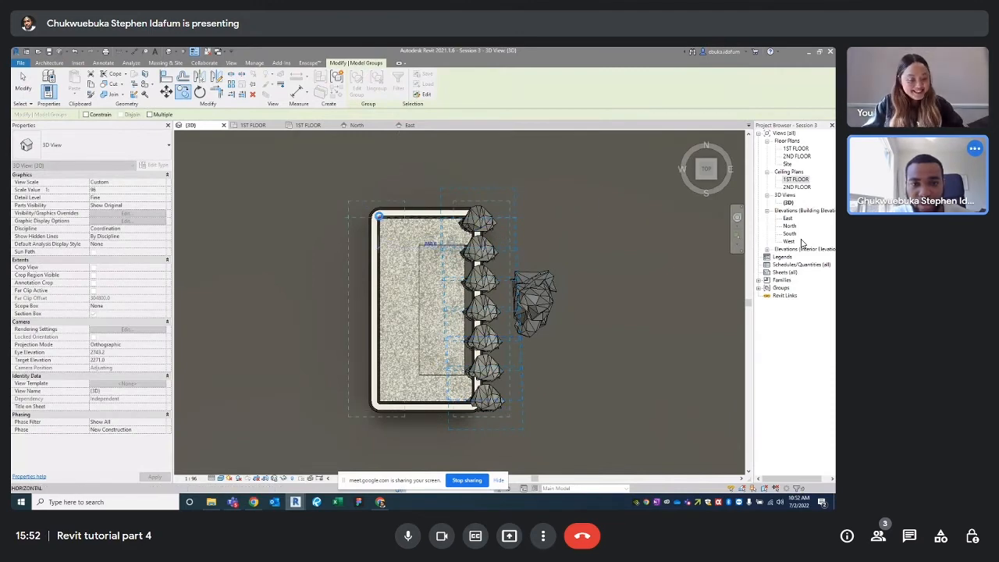
pyautogui.click(378, 215)
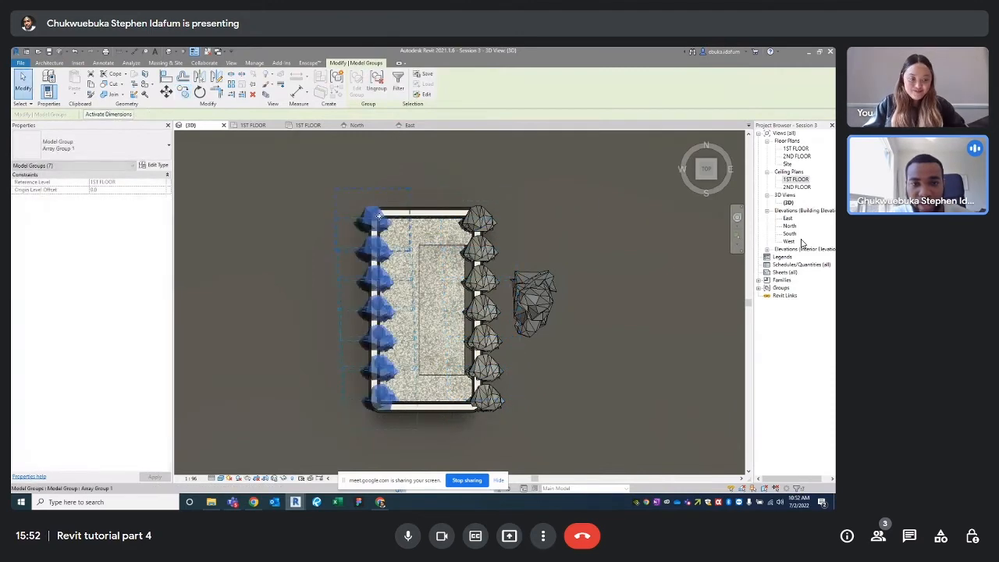
# Rotate the copied left-edge ivy row by 180°
pyautogui.click(200, 92)
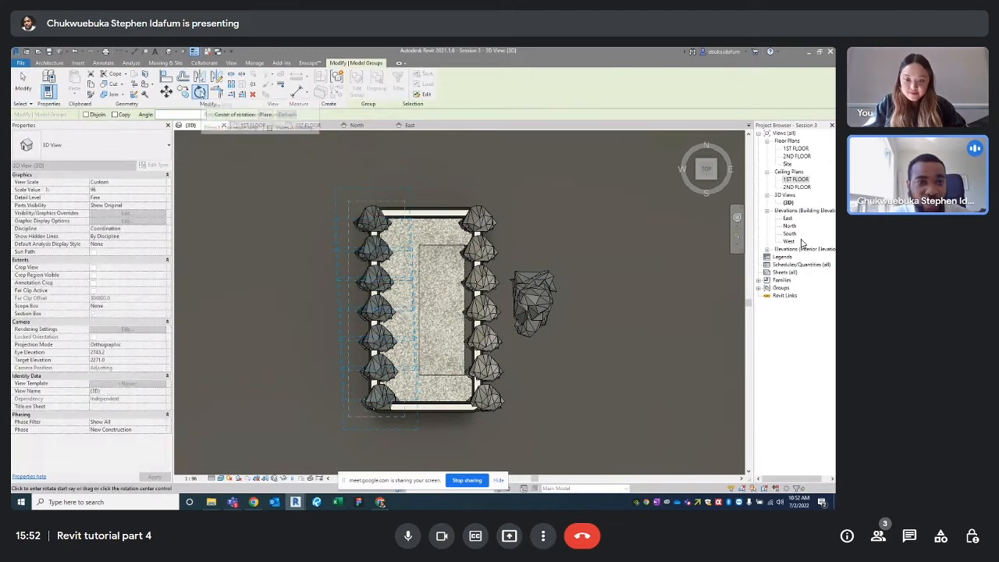
pyautogui.click(185, 114)
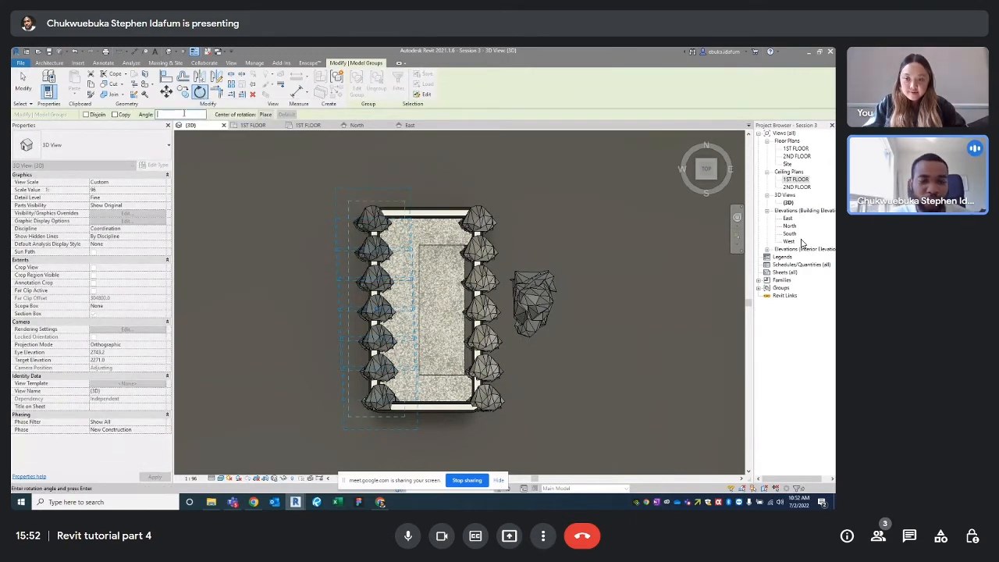
pyautogui.write('180')
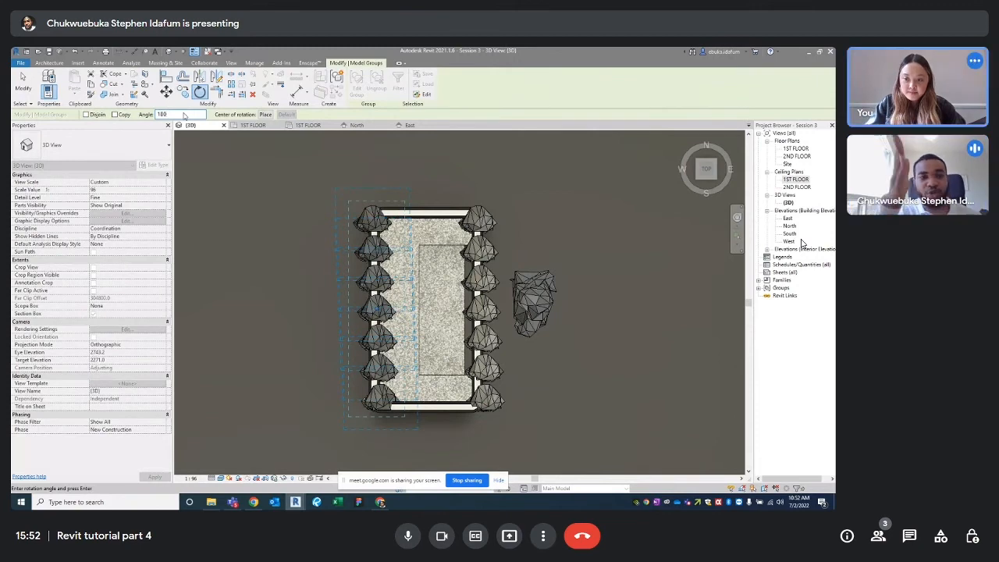
pyautogui.press('Return')
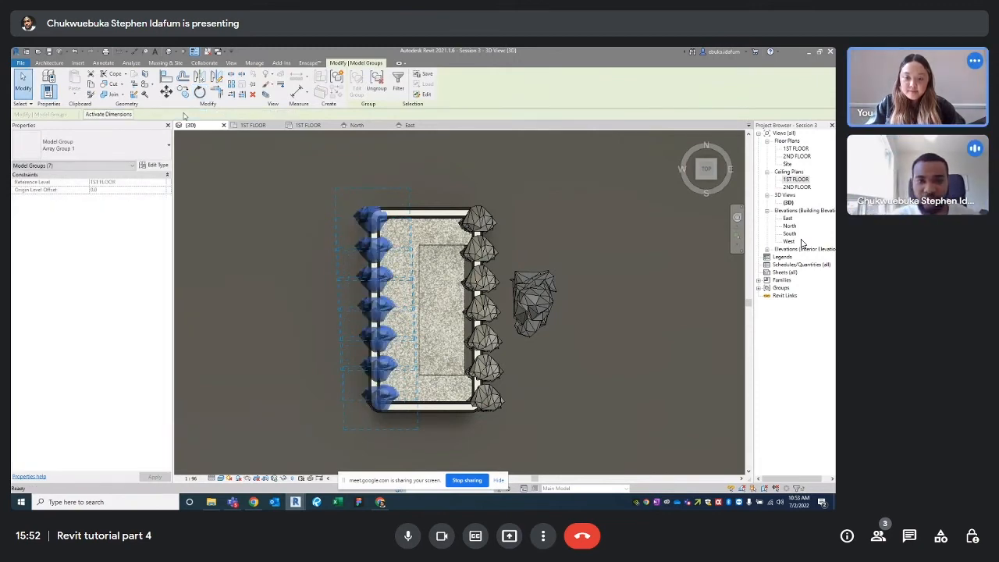
pyautogui.click(418, 161)
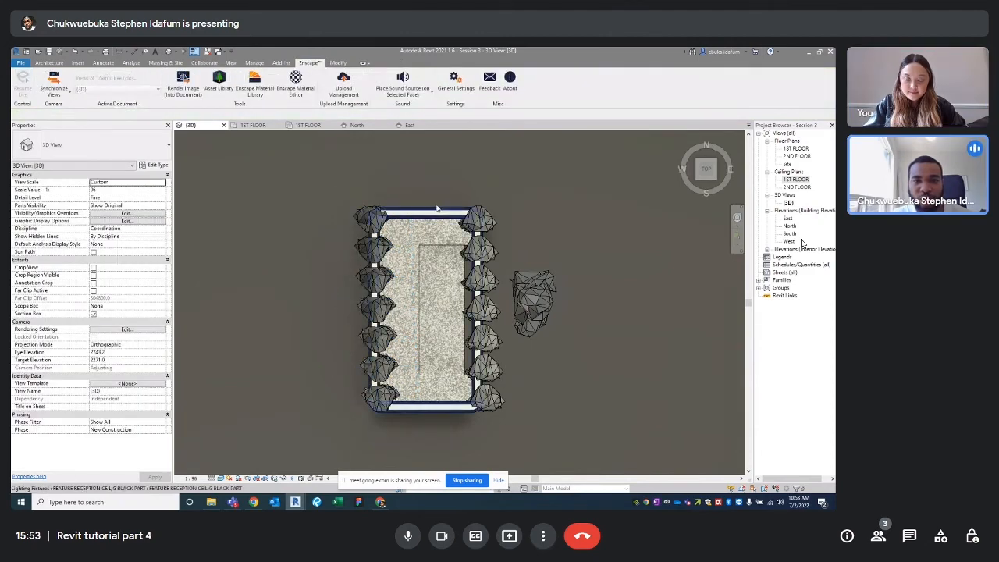
pyautogui.moveTo(437, 210); pyautogui.dragTo(423, 184, button='middle')
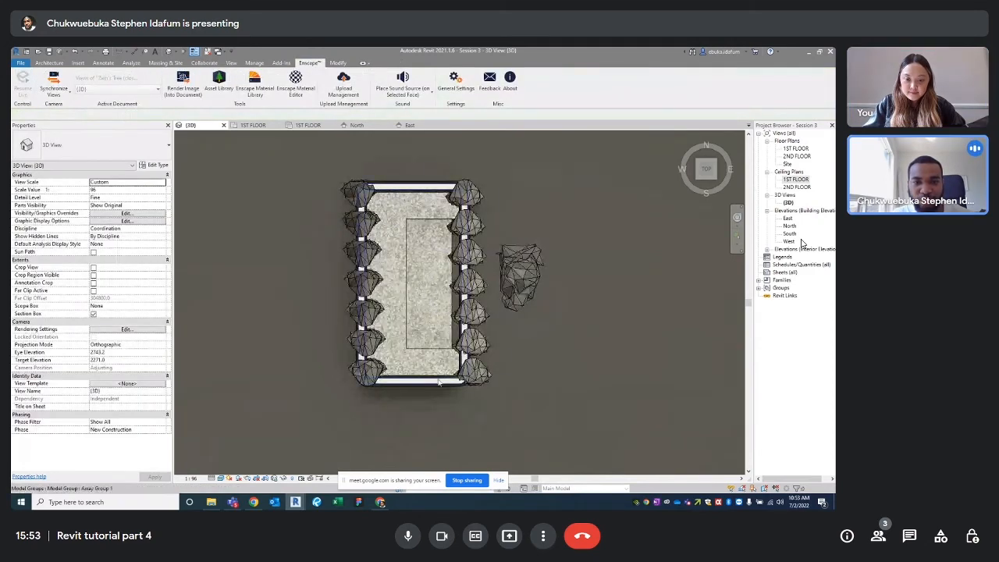
pyautogui.moveTo(340, 131); pyautogui.dragTo(329, 167, button='middle')
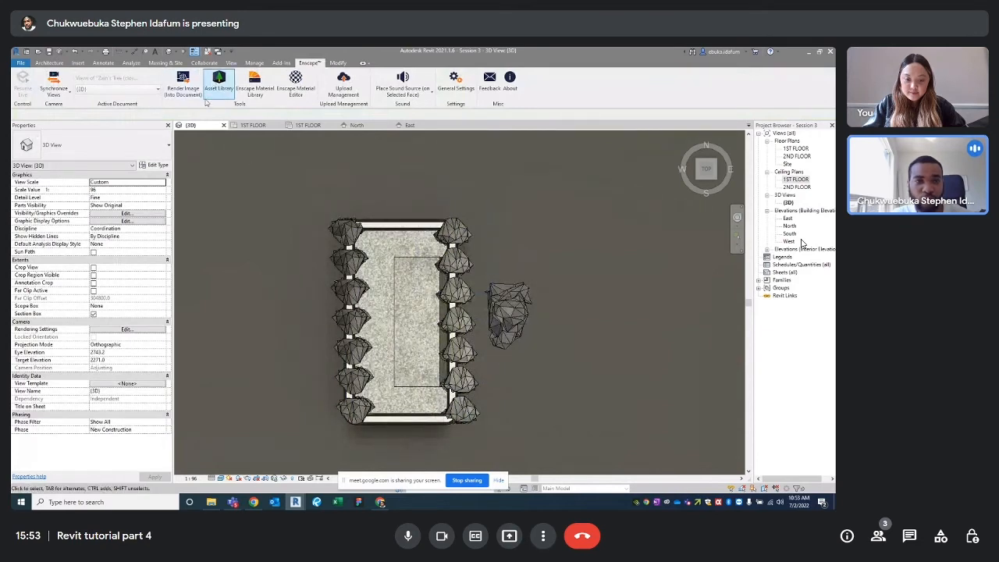
# Start placing another Potted Plant 113 Ivy, then cancel the placement
pyautogui.click(50, 63)
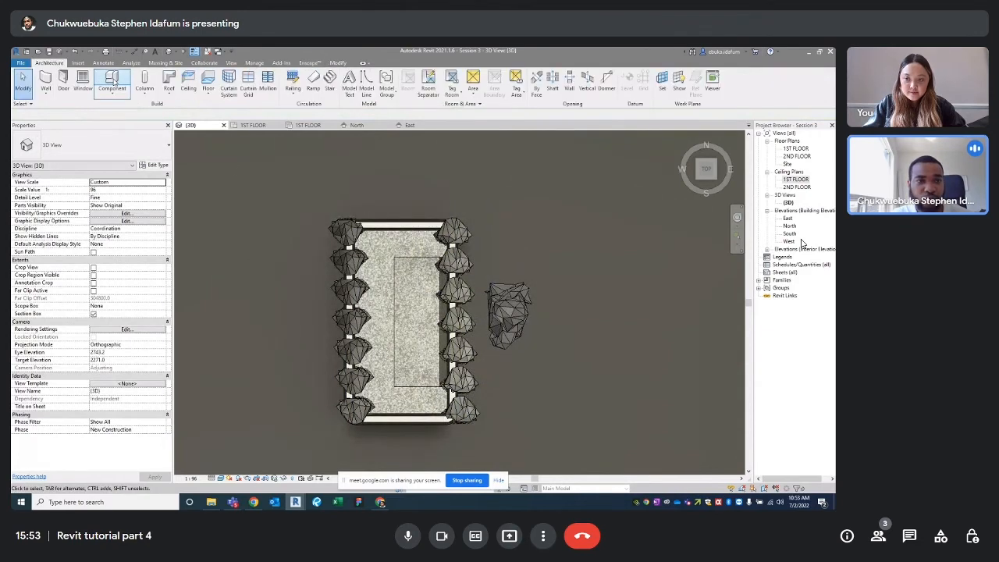
pyautogui.click(112, 80)
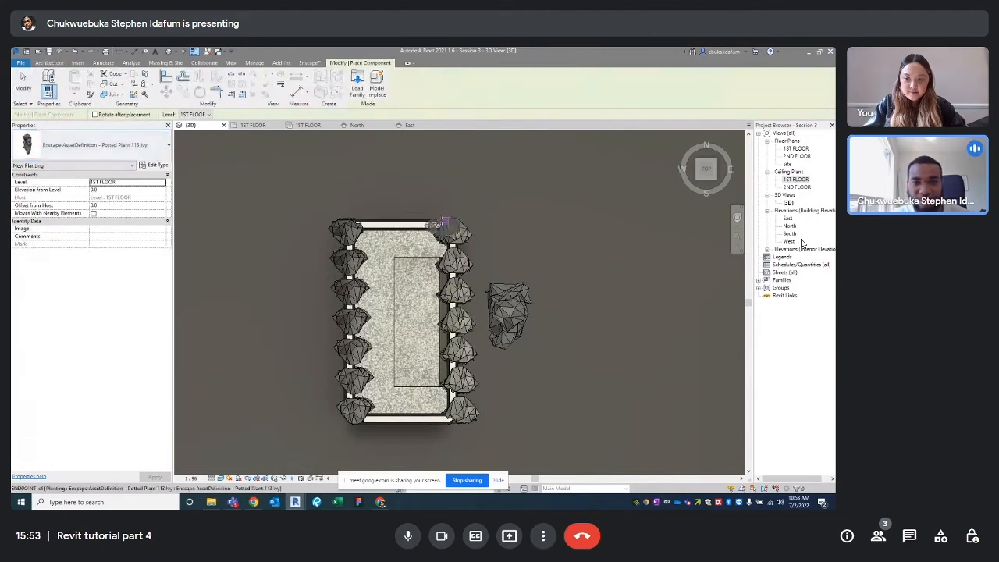
pyautogui.scroll(5, 443, 224)
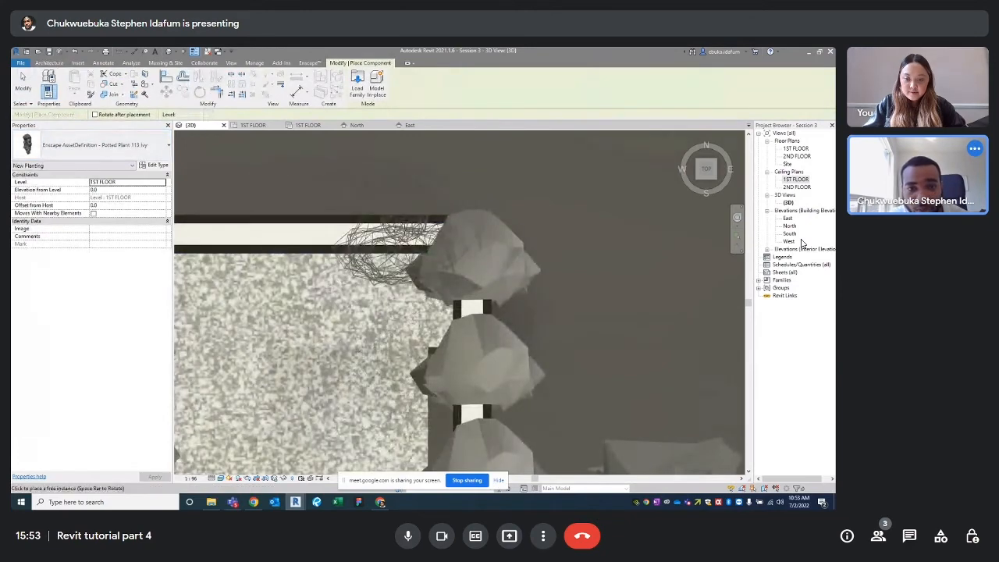
pyautogui.scroll(-4, 394, 250)
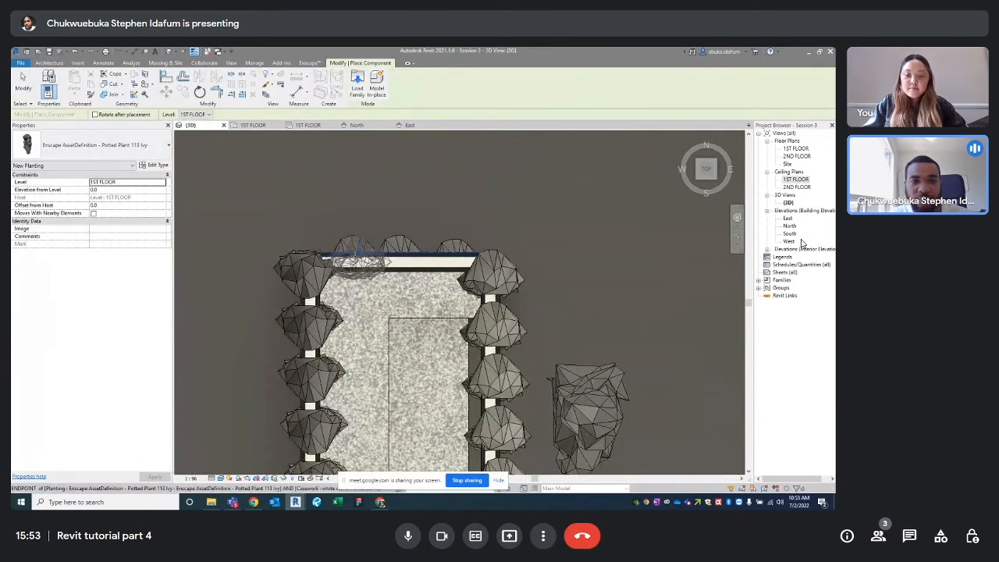
pyautogui.press('Escape')
pyautogui.press('Escape')
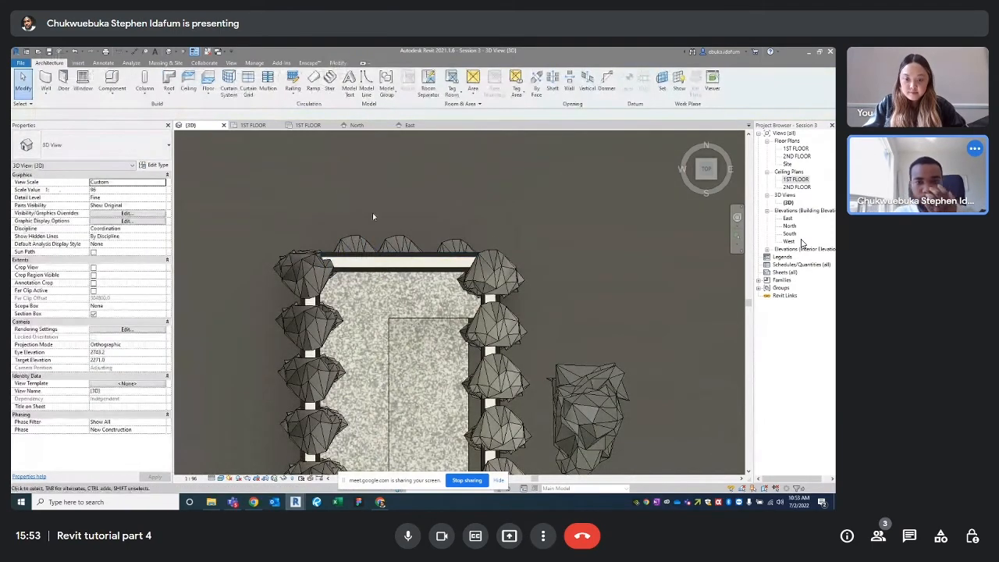
# Select the two ivy plants at the planter's top end
pyautogui.click(356, 246)
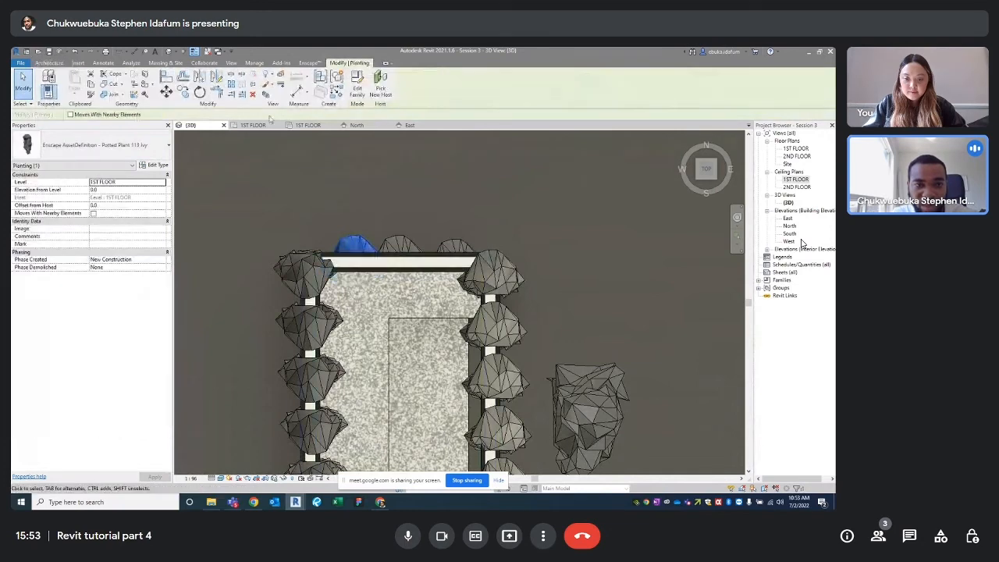
pyautogui.click(431, 161)
pyautogui.click(395, 241)
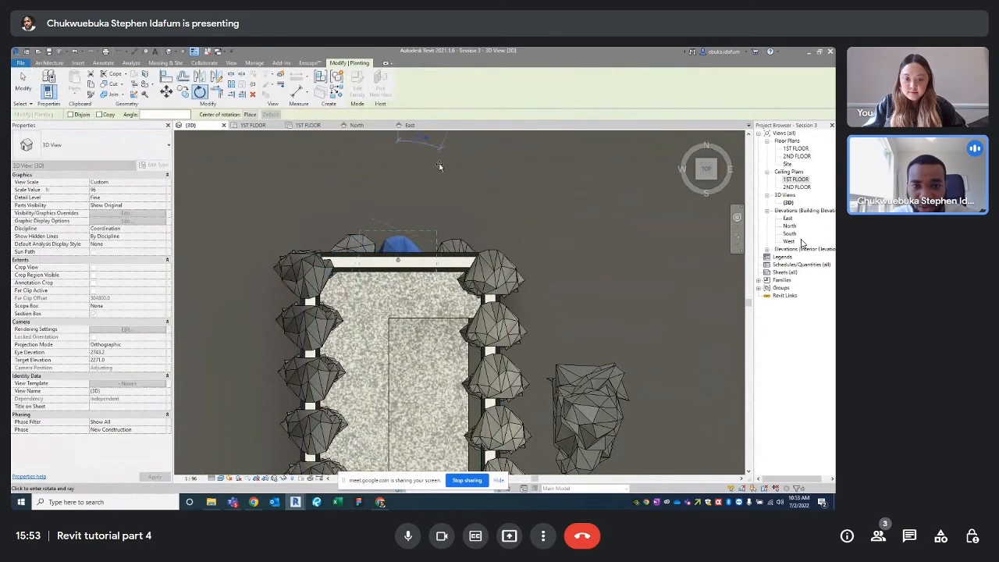
pyautogui.click(457, 247)
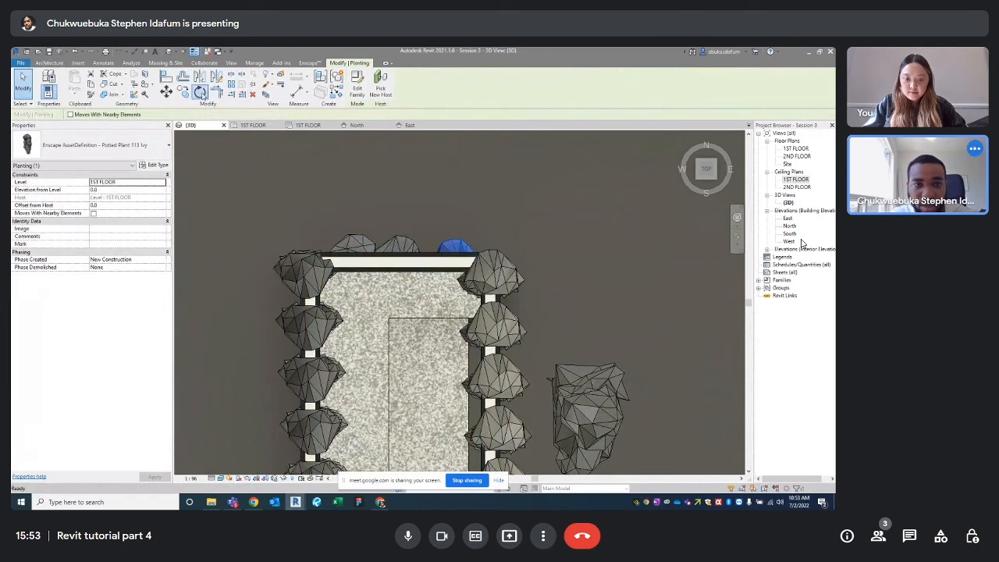
pyautogui.click(456, 214)
pyautogui.scroll(-2, 452, 232)
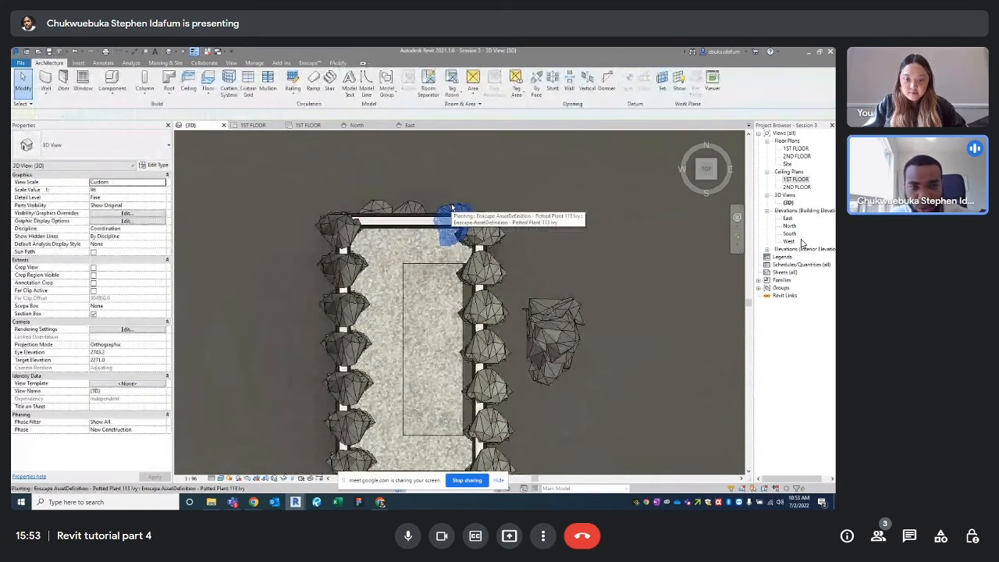
pyautogui.click(452, 209)
pyautogui.keyDown('ctrl'); pyautogui.click(382, 206); pyautogui.keyUp('ctrl')
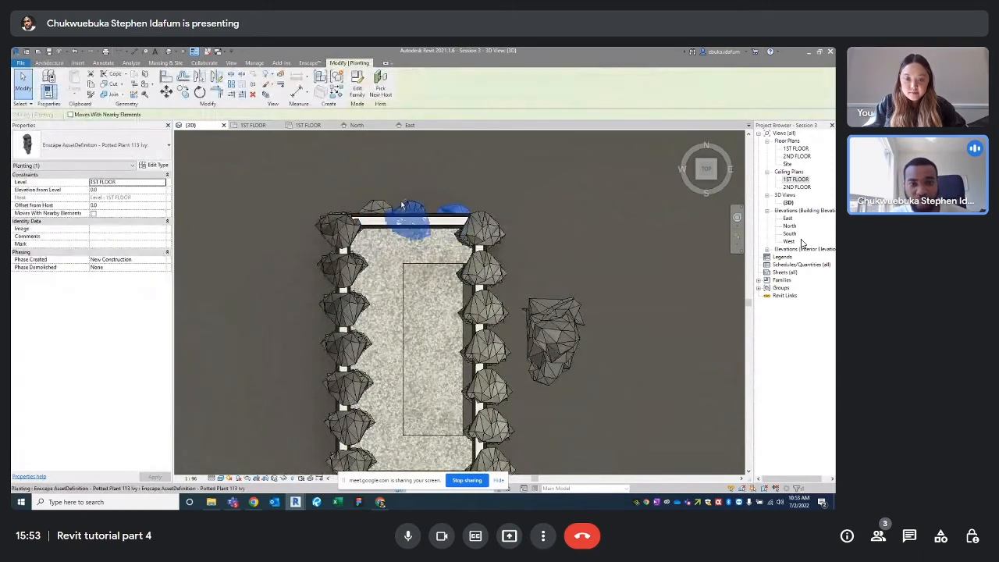
# Move (MV) the selected ivy plants down to the planter's bottom end
pyautogui.press('m')
pyautogui.press('v')
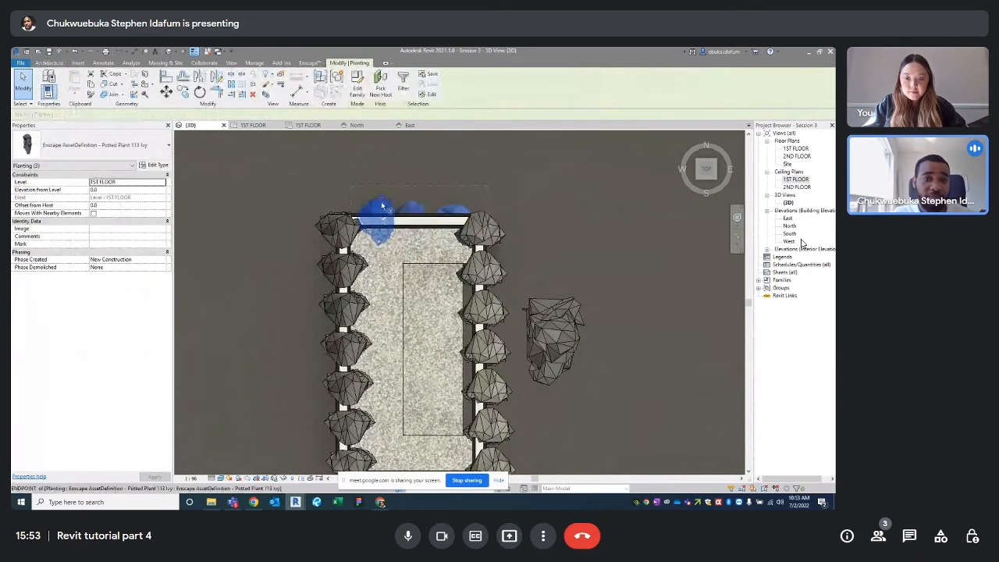
pyautogui.click(383, 205)
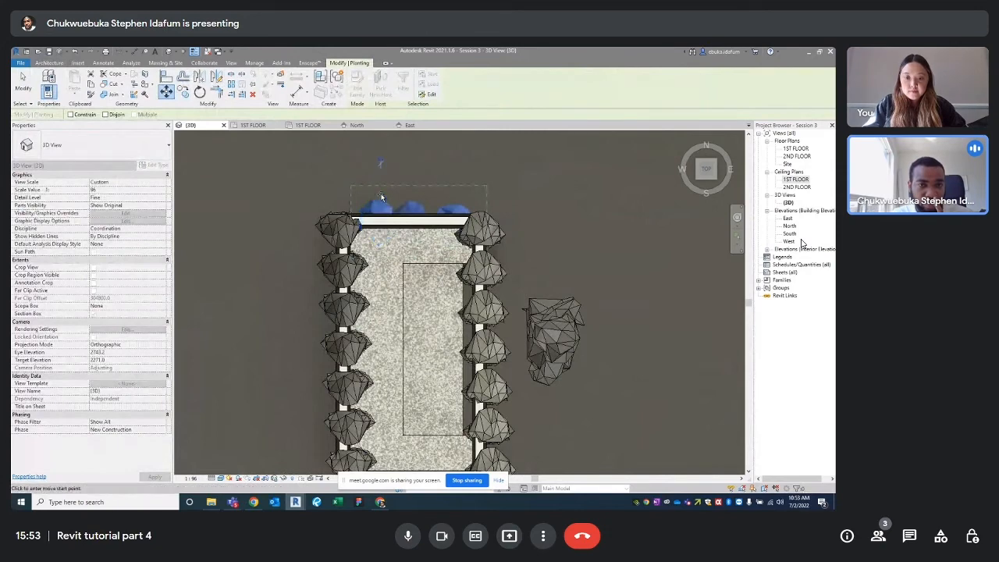
pyautogui.scroll(-3, 382, 202)
pyautogui.scroll(3, 374, 287)
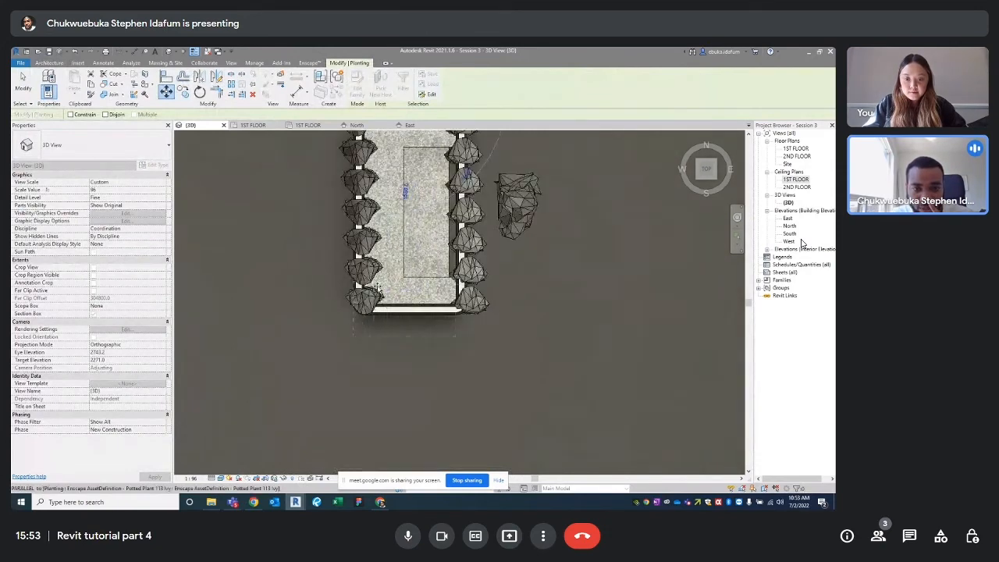
pyautogui.click(395, 305)
pyautogui.scroll(3, 383, 300)
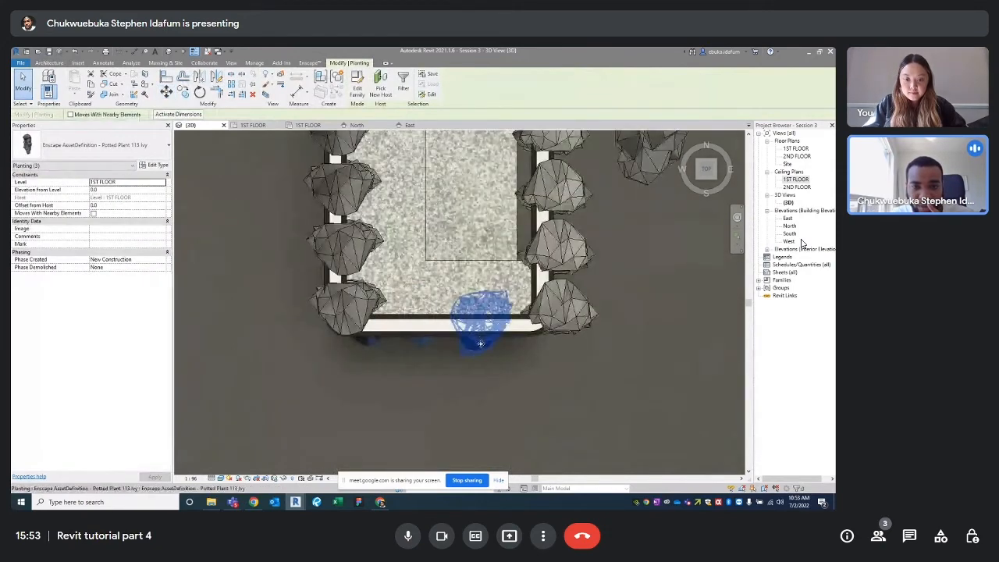
pyautogui.moveTo(480, 343); pyautogui.dragTo(501, 348)
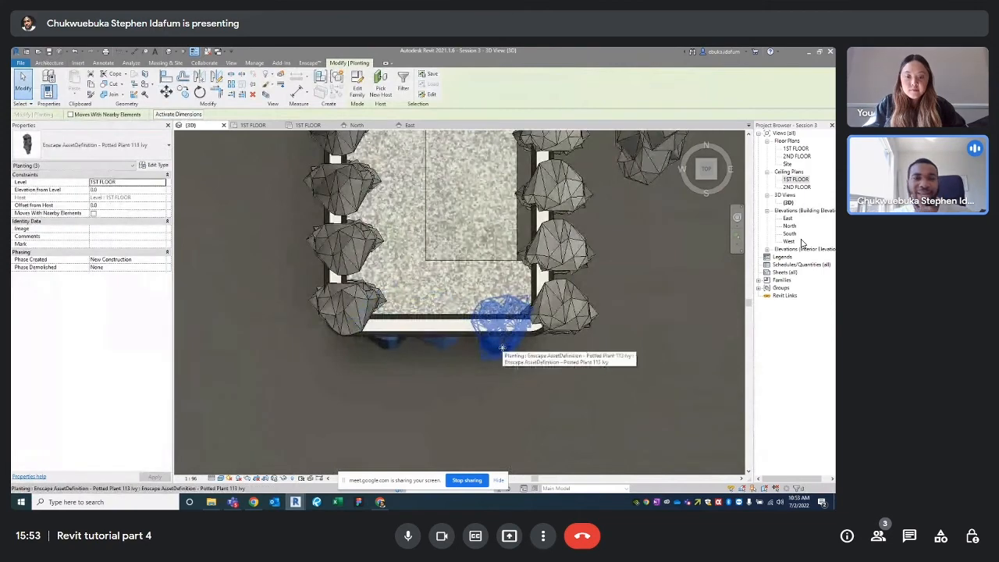
# Rotate the moved plants 180° to face outward, then deselect them
pyautogui.click(200, 92)
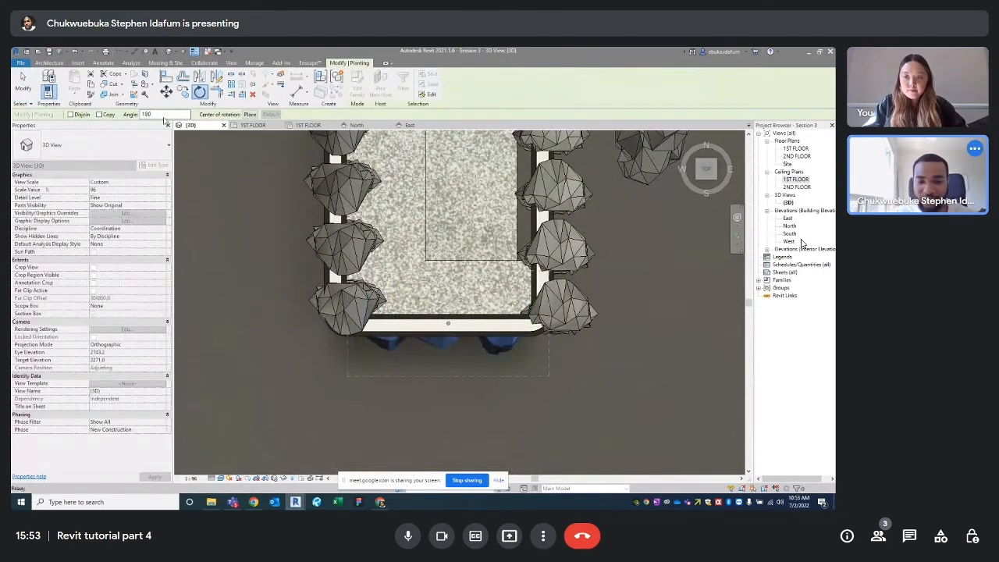
pyautogui.press('Return')
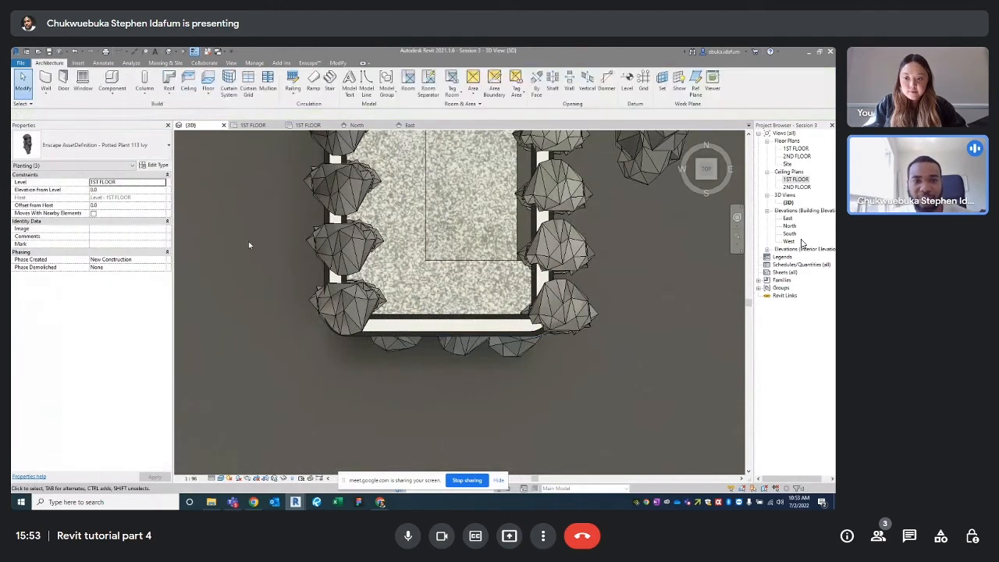
pyautogui.click(248, 245)
pyautogui.scroll(-3, 248, 245)
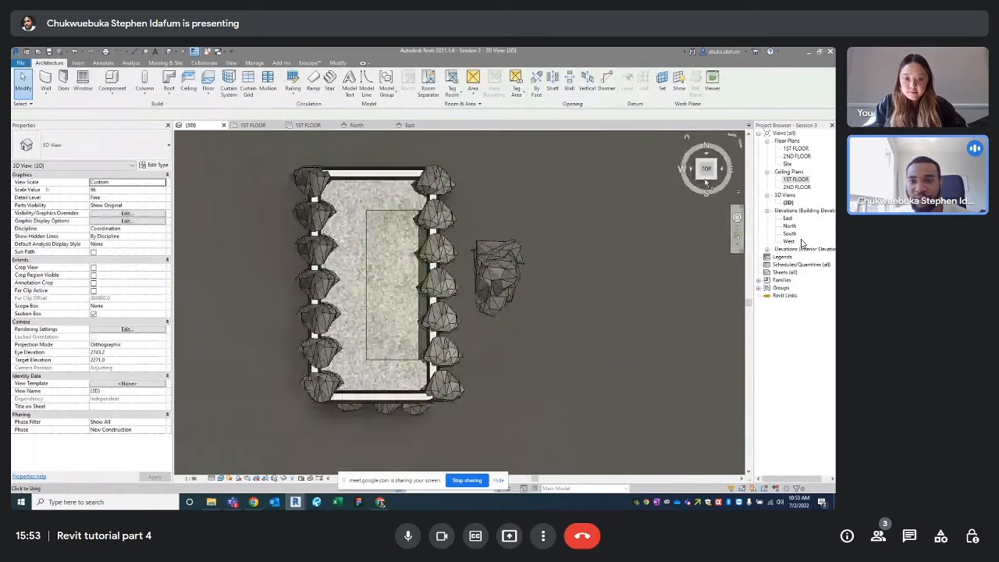
# In the Left view, drag the ivy plants up to the ring at 2400 above Level 1
pyautogui.click(701, 170)
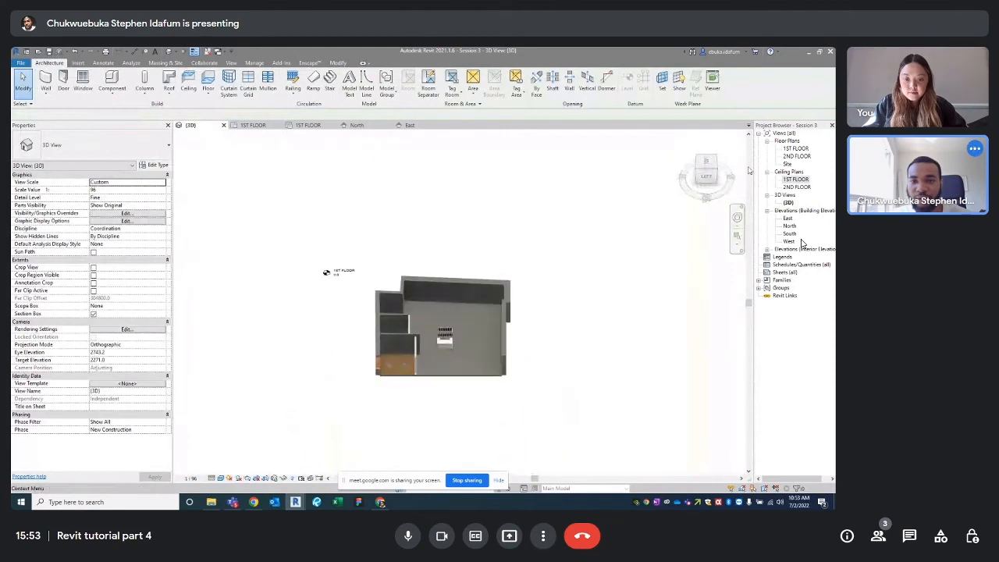
pyautogui.scroll(8, 442, 322)
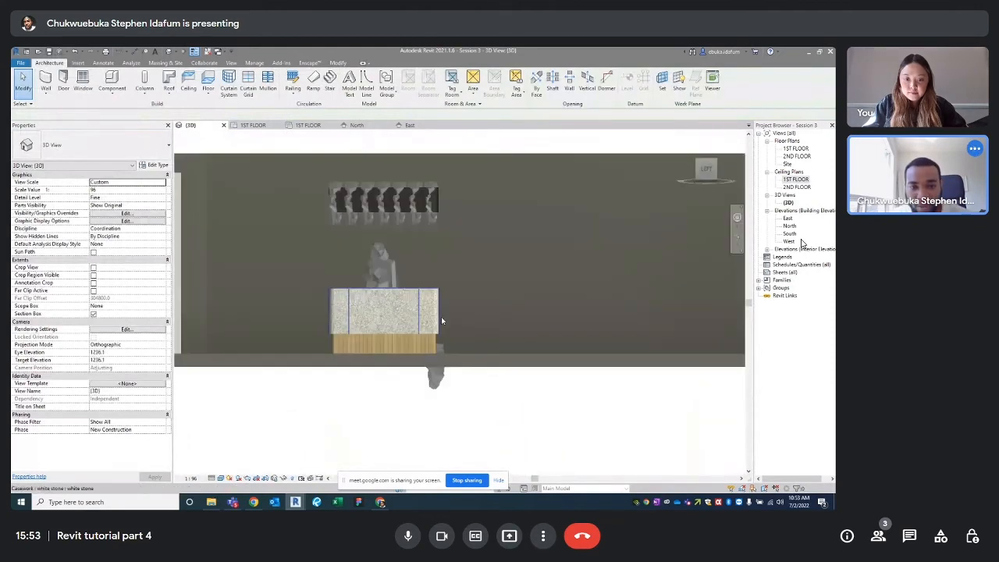
pyautogui.click(472, 361)
pyautogui.scroll(-4, 464, 390)
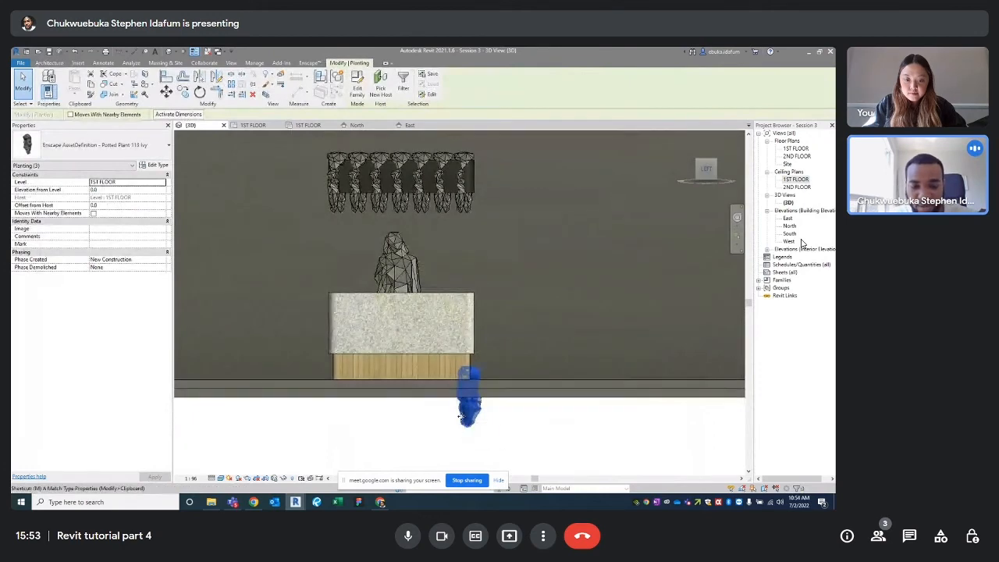
pyautogui.moveTo(460, 415); pyautogui.dragTo(470, 160)
# Orbit around the hanging planter to check the plants ringing its edges
pyautogui.keyDown('shift'); pyautogui.moveTo(472, 160); pyautogui.dragTo(365, 295, button='middle'); pyautogui.keyUp('shift')
pyautogui.keyDown('shift'); pyautogui.moveTo(361, 235); pyautogui.dragTo(415, 245, button='middle'); pyautogui.keyUp('shift')
pyautogui.scroll(6, 387, 178)
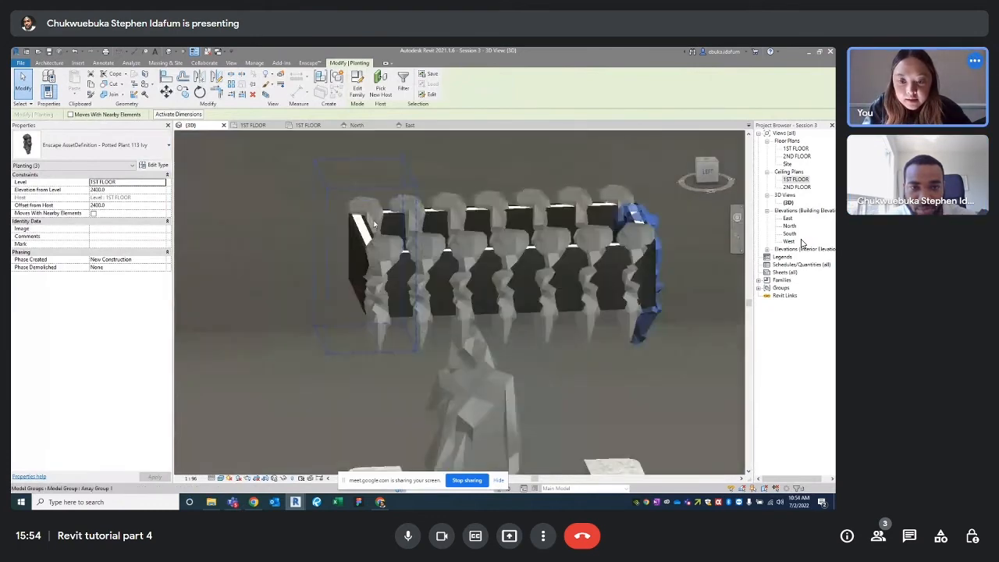
pyautogui.keyDown('shift'); pyautogui.moveTo(674, 221); pyautogui.dragTo(678, 276, button='middle'); pyautogui.keyUp('shift')
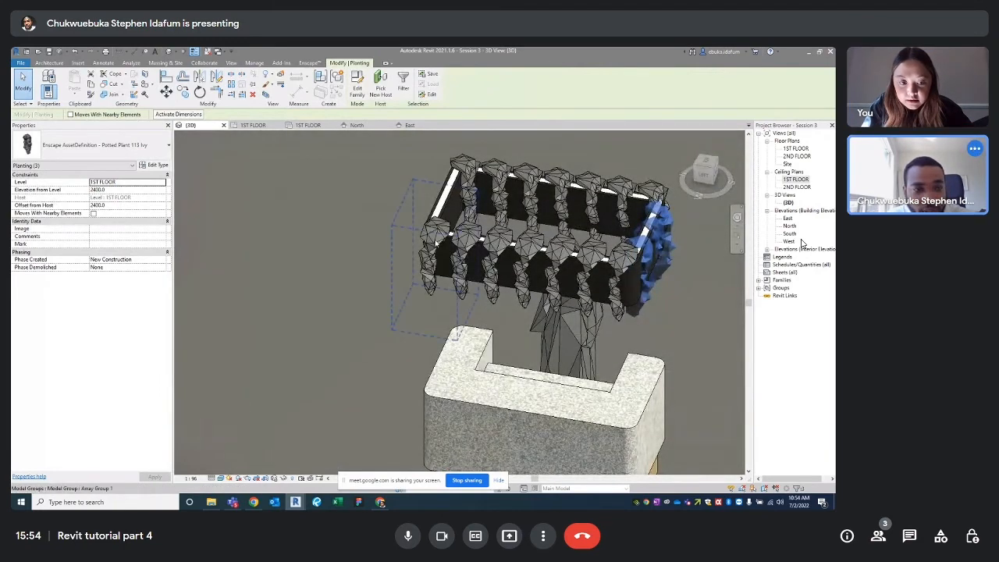
pyautogui.click(433, 234)
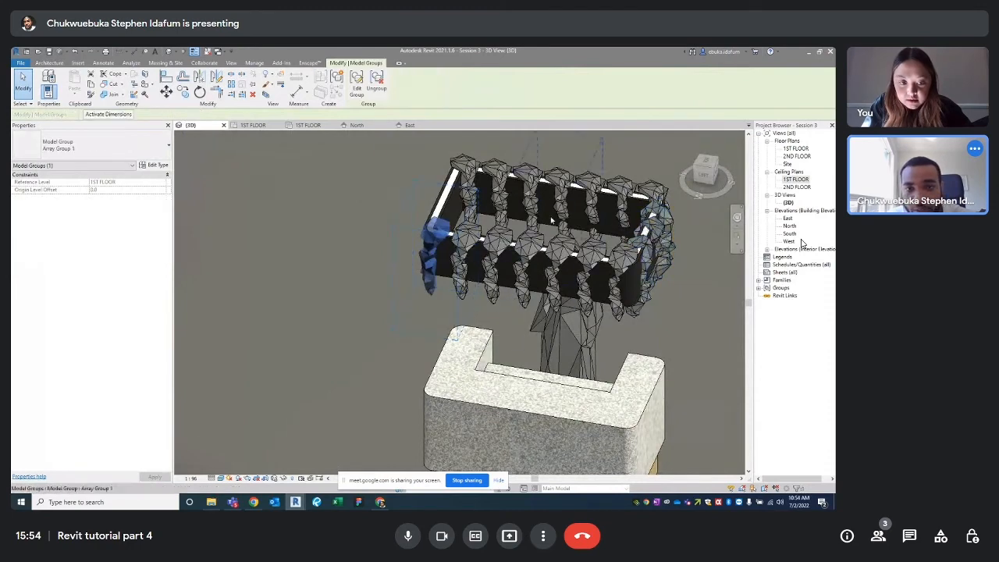
pyautogui.scroll(-3, 551, 221)
pyautogui.press('Escape')
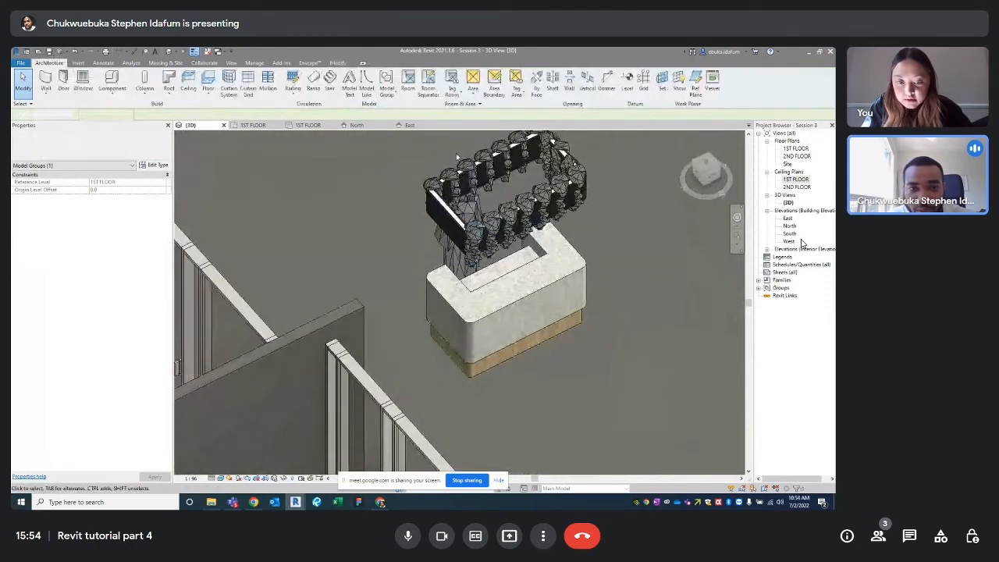
# Return the 3D view to Top orientation using the ViewCube
pyautogui.click(707, 168)
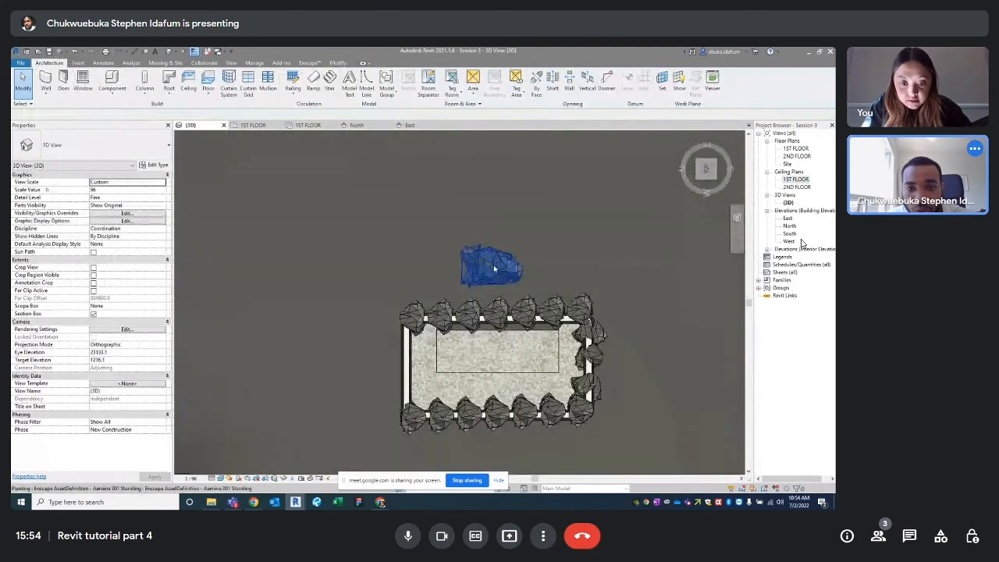
pyautogui.scroll(-3, 437, 351)
pyautogui.keyDown('shift'); pyautogui.moveTo(473, 383); pyautogui.dragTo(492, 283, button='middle'); pyautogui.keyUp('shift')
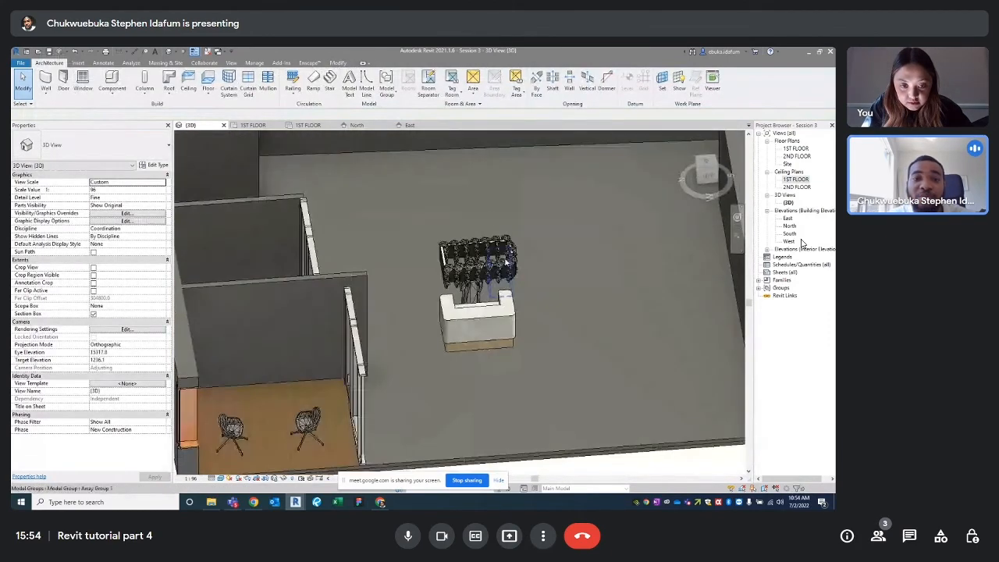
pyautogui.scroll(3, 511, 260)
pyautogui.keyDown('shift'); pyautogui.moveTo(580, 278); pyautogui.dragTo(555, 323, button='middle'); pyautogui.keyUp('shift')
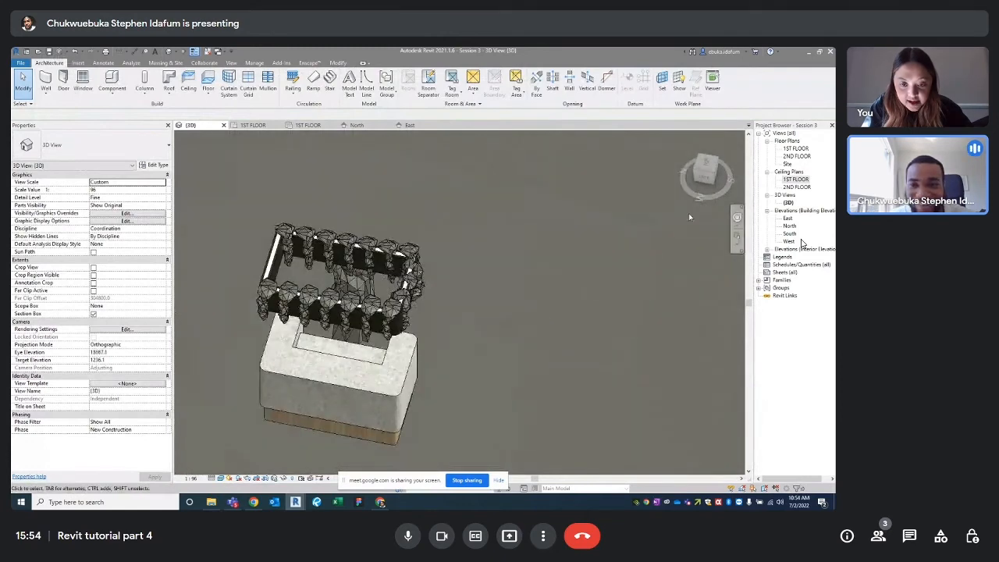
pyautogui.click(710, 165)
pyautogui.scroll(5, 467, 308)
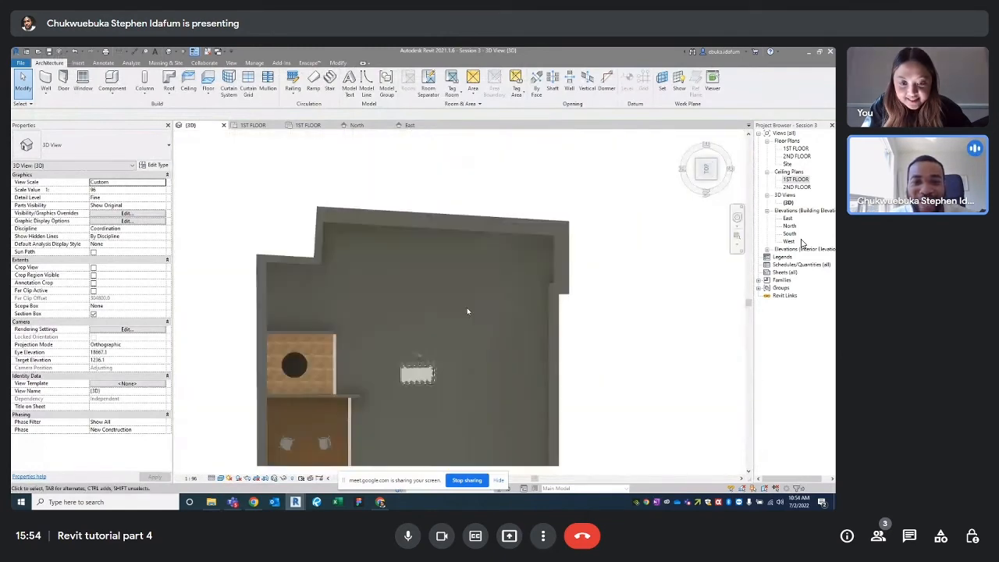
# Select the three ivy plants on the ring's right end, then cancel an unwanted move
pyautogui.moveTo(446, 338); pyautogui.dragTo(558, 195, button='middle')
pyautogui.scroll(5, 524, 253)
pyautogui.click(546, 280)
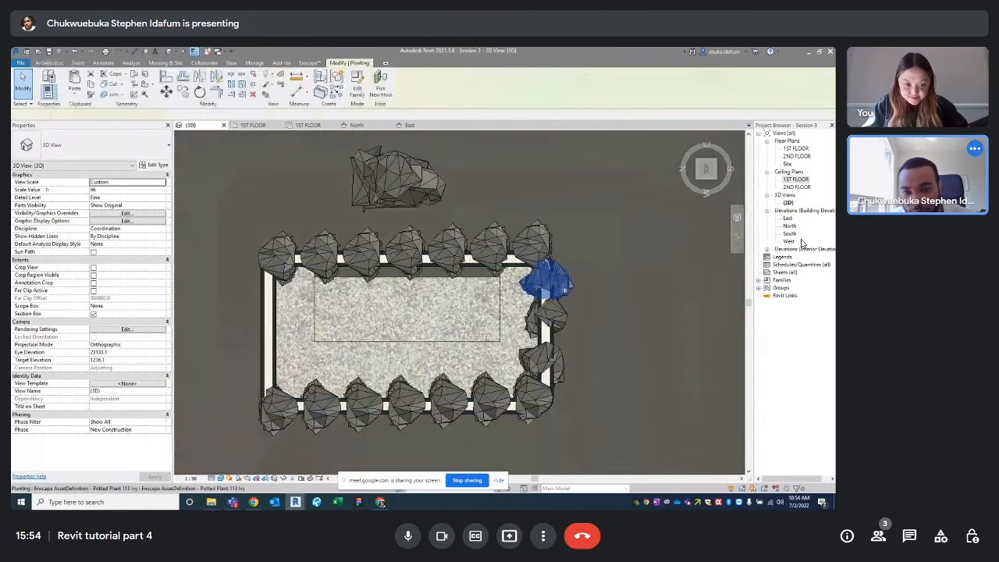
pyautogui.keyDown('ctrl'); pyautogui.click(550, 315); pyautogui.keyUp('ctrl')
pyautogui.keyDown('ctrl'); pyautogui.click(552, 358); pyautogui.keyUp('ctrl')
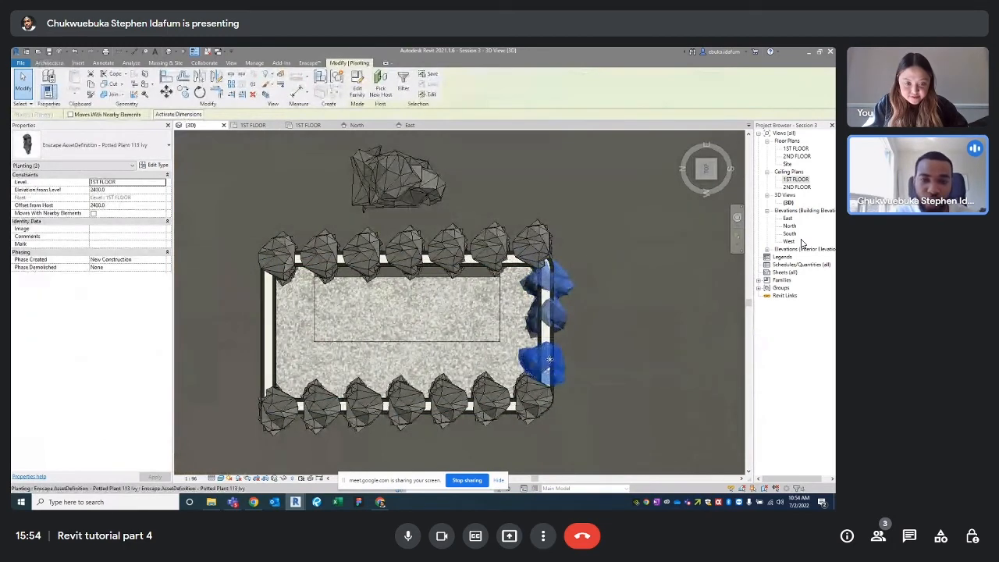
pyautogui.press('m')
pyautogui.press('v')
pyautogui.press('Escape')
pyautogui.press('Escape')
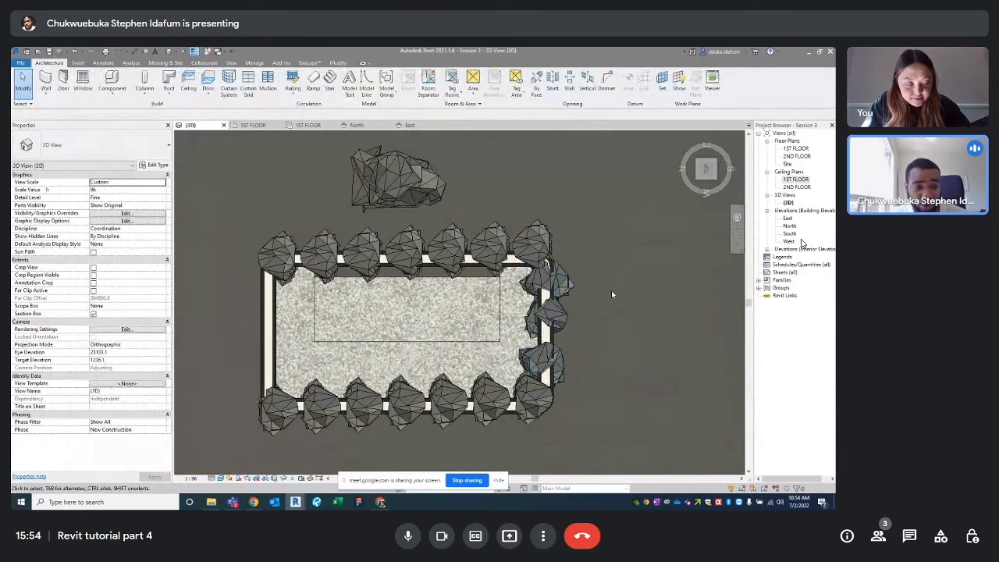
# Copy the three right-end ivy plants to the ring's opposite end
pyautogui.click(546, 280)
pyautogui.keyDown('ctrl'); pyautogui.click(550, 315); pyautogui.keyUp('ctrl')
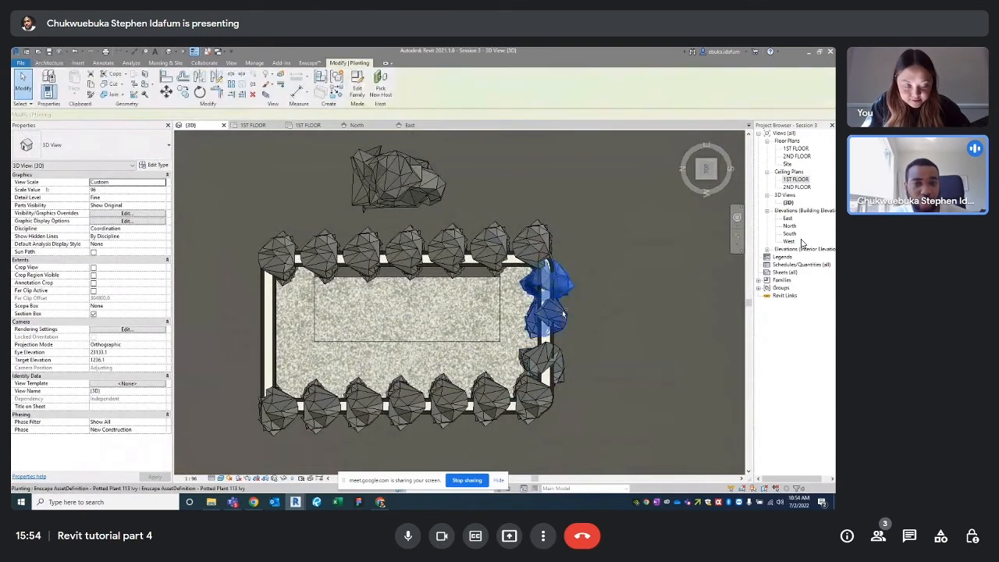
pyautogui.keyDown('ctrl'); pyautogui.click(567, 364); pyautogui.keyUp('ctrl')
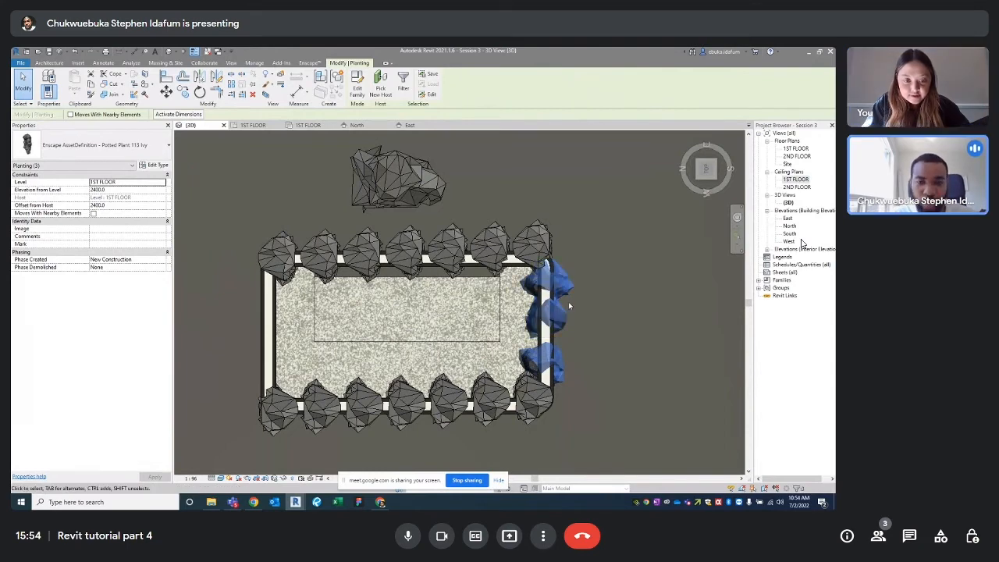
pyautogui.click(578, 279)
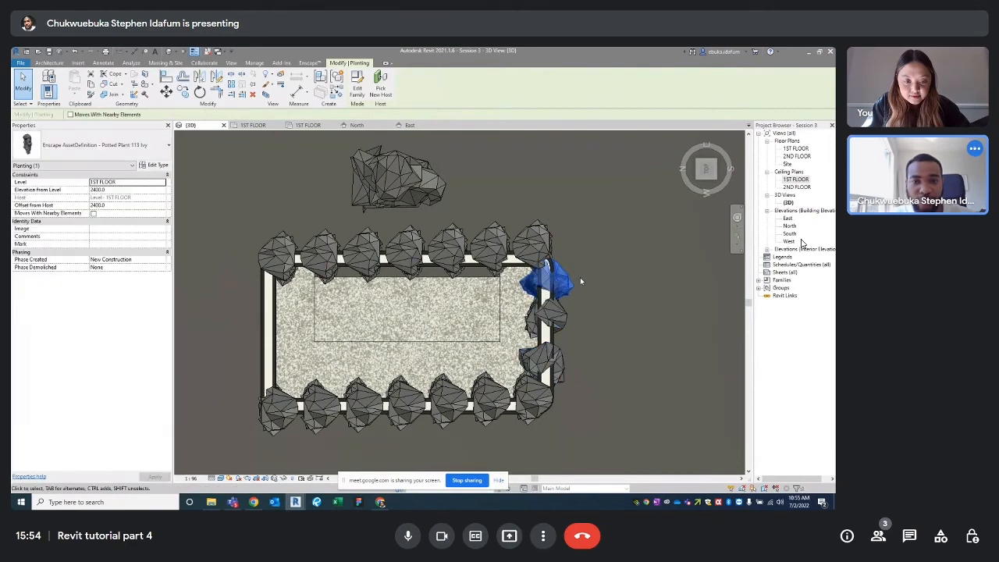
pyautogui.keyDown('ctrl'); pyautogui.click(551, 313); pyautogui.keyUp('ctrl')
pyautogui.keyDown('ctrl'); pyautogui.click(555, 366); pyautogui.keyUp('ctrl')
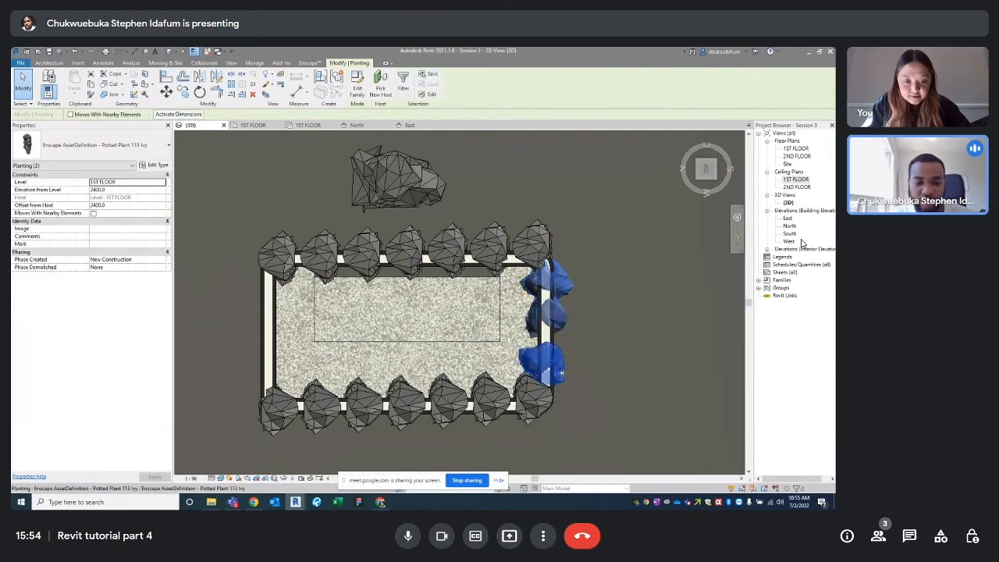
pyautogui.press('c')
pyautogui.press('c')
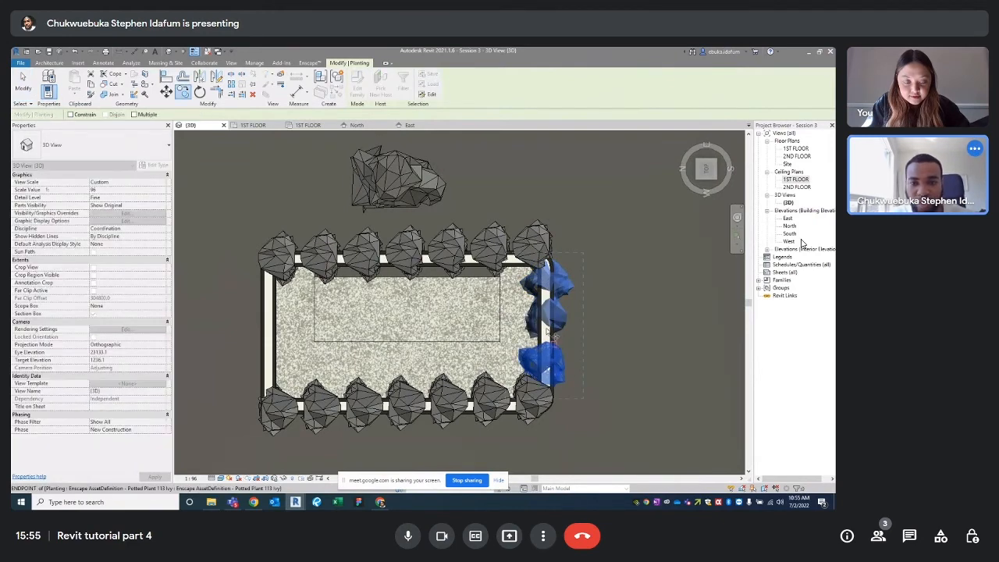
pyautogui.click(557, 277)
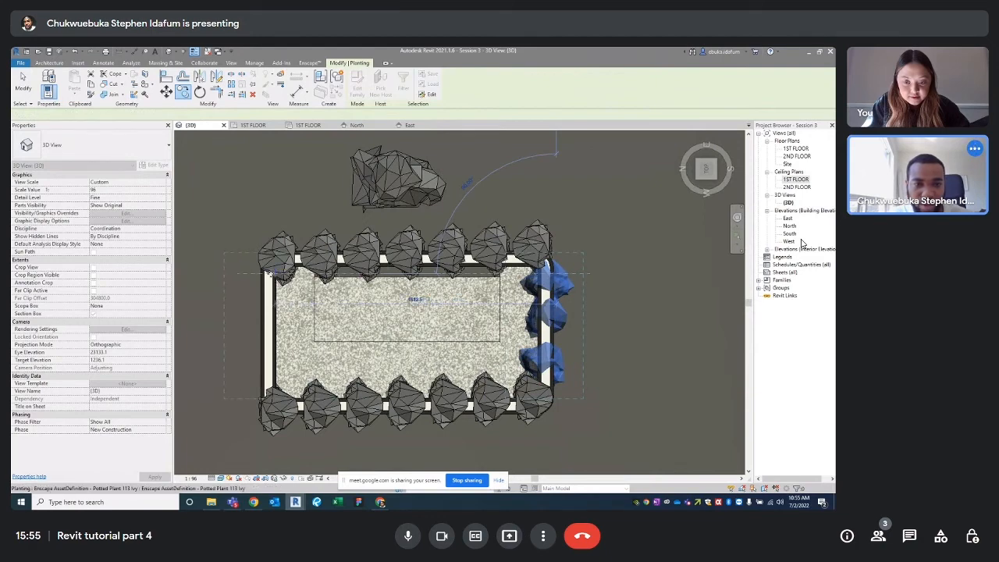
pyautogui.click(274, 276)
# Rotate the copied ivy plants by 180 and deselect them
pyautogui.click(200, 92)
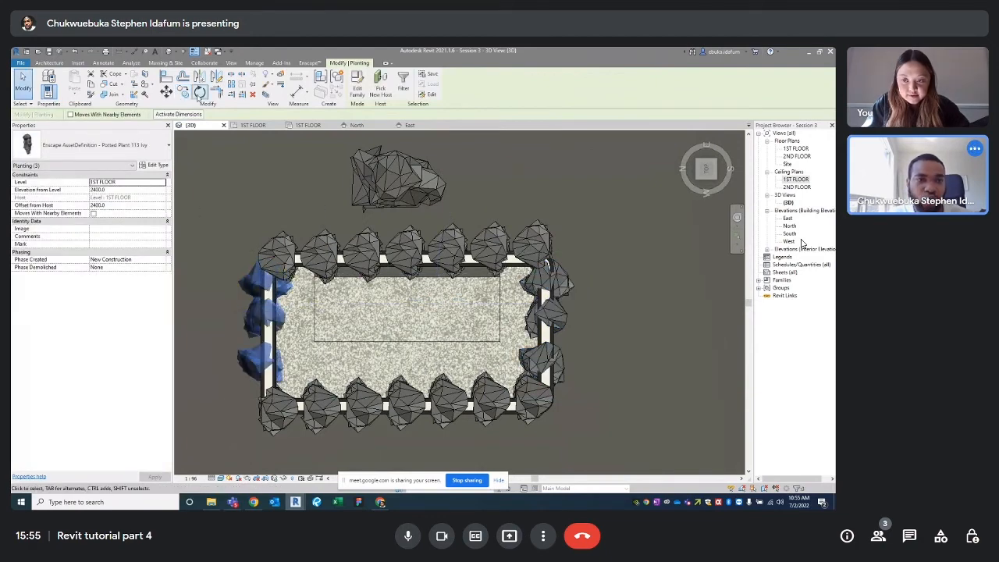
pyautogui.write('18')
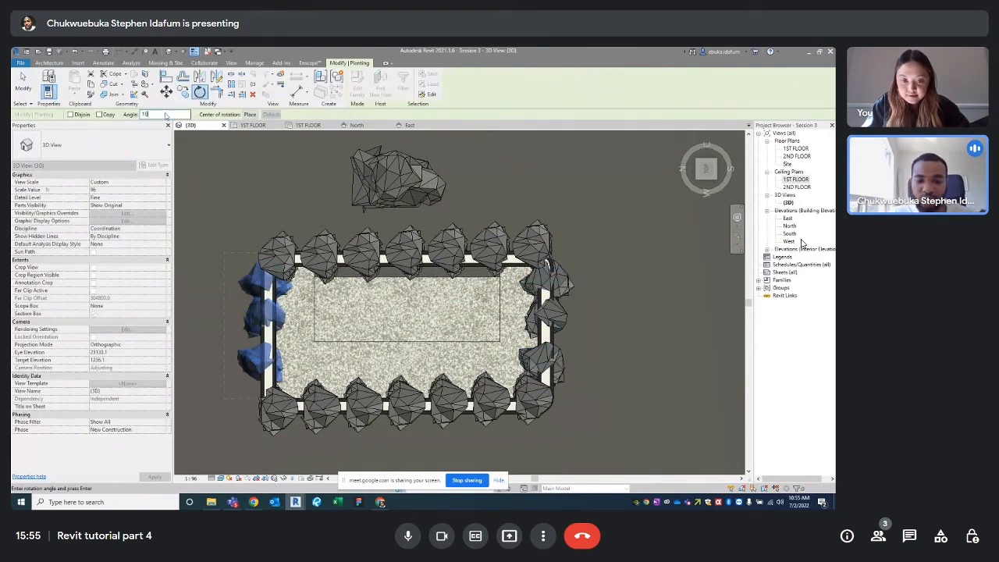
pyautogui.write('0')
pyautogui.press('Return')
pyautogui.click(244, 180)
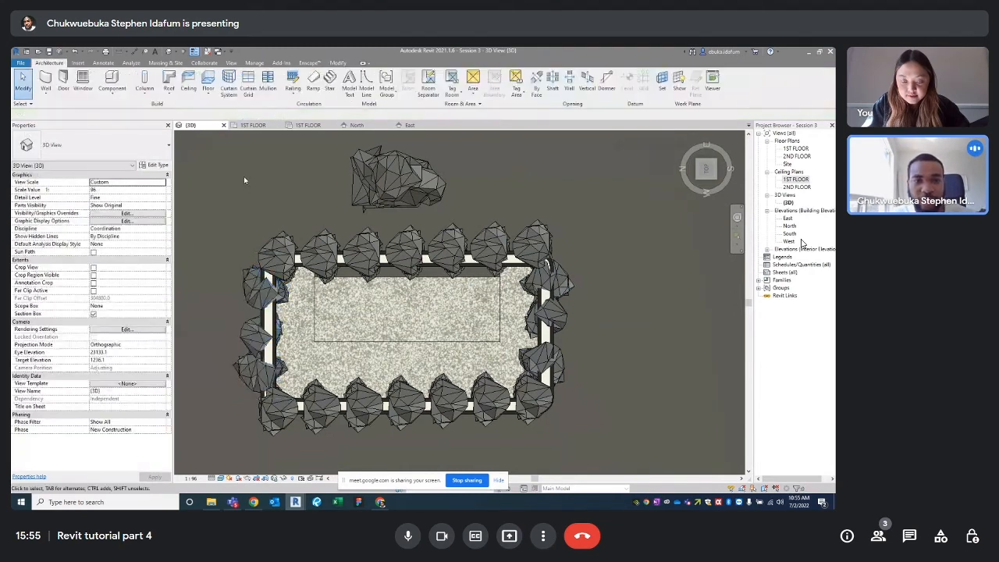
# Orbit to a top-down view of the whole office room
pyautogui.scroll(-3, 244, 180)
pyautogui.keyDown('shift'); pyautogui.moveTo(244, 180); pyautogui.dragTo(429, 313, button='middle'); pyautogui.keyUp('shift')
pyautogui.scroll(3, 397, 330)
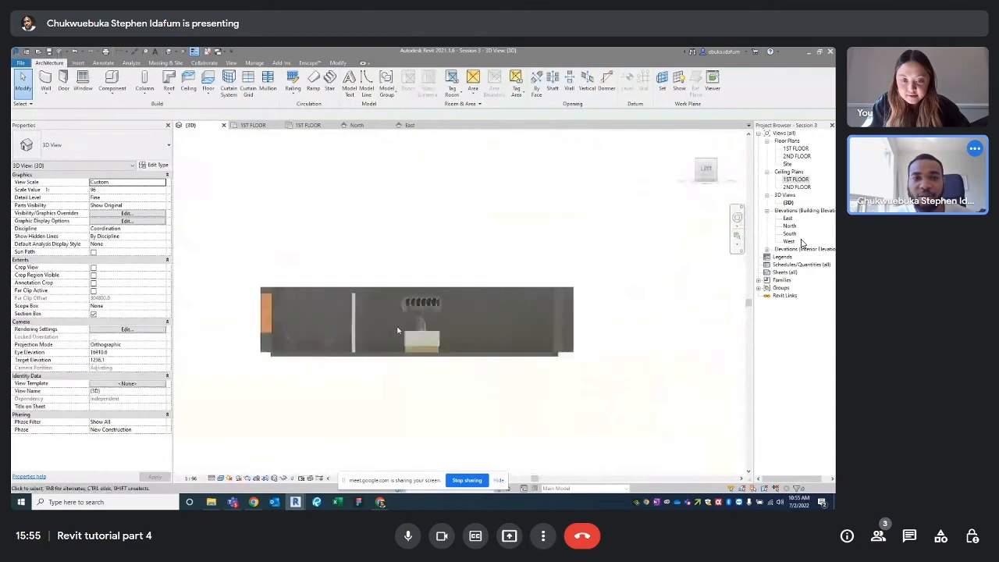
pyautogui.scroll(8, 397, 330)
pyautogui.keyDown('shift'); pyautogui.moveTo(492, 265); pyautogui.dragTo(443, 316, button='middle'); pyautogui.keyUp('shift')
pyautogui.scroll(-4, 443, 315)
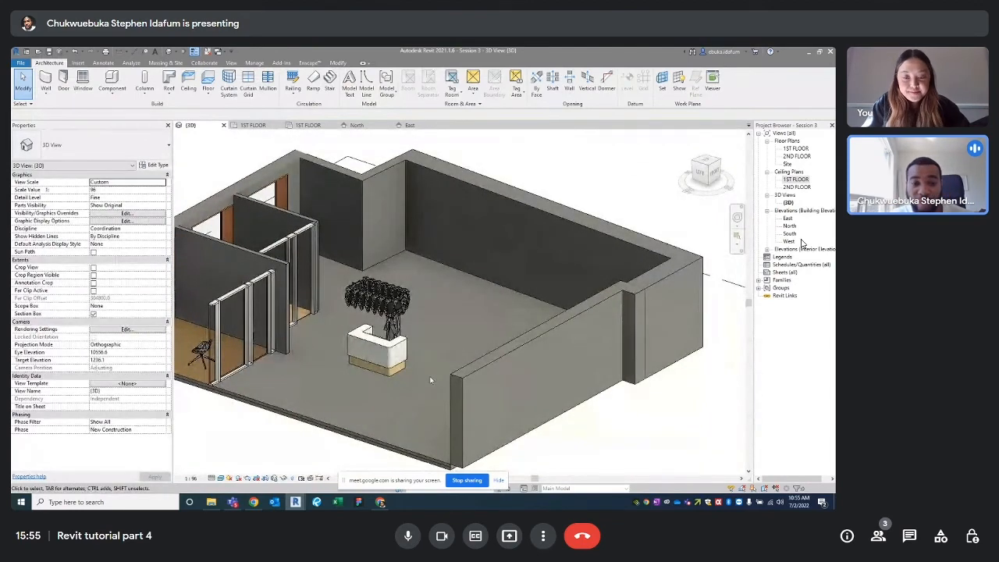
pyautogui.scroll(-3, 430, 380)
pyautogui.keyDown('shift'); pyautogui.moveTo(430, 380); pyautogui.dragTo(336, 452, button='middle'); pyautogui.keyUp('shift')
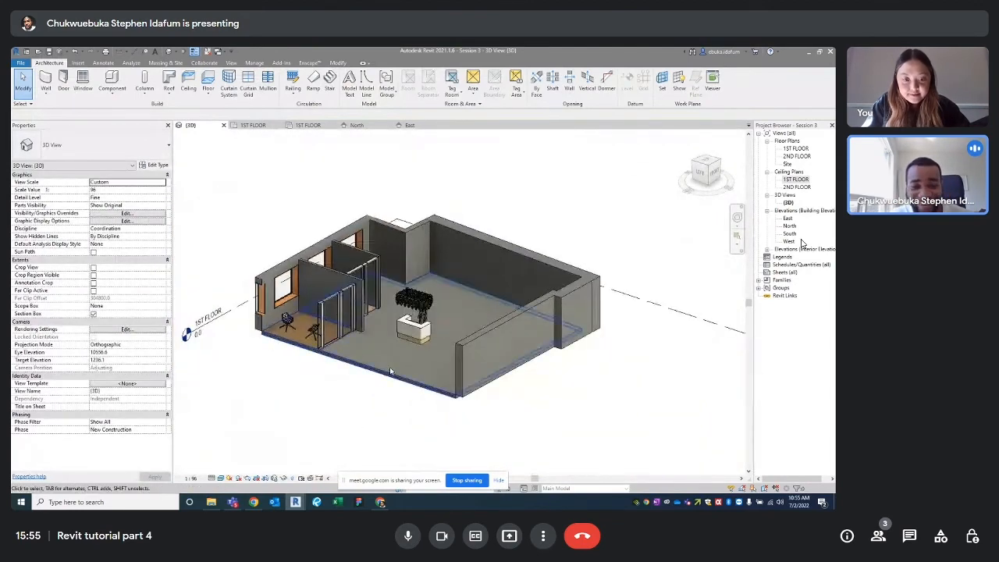
# Turn on Reveal Hidden Elements and inspect the hidden ceiling
pyautogui.click(292, 479)
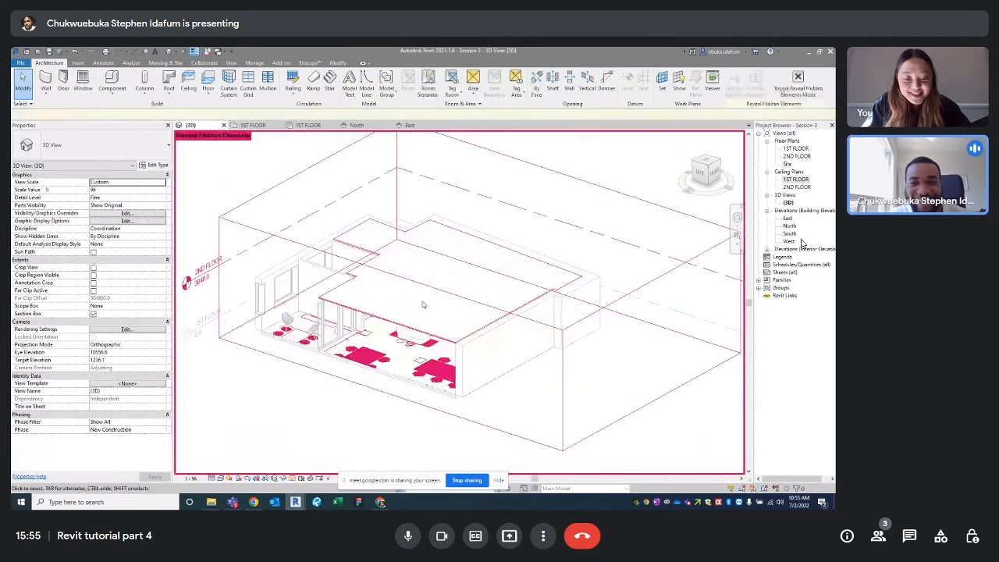
pyautogui.click(371, 315)
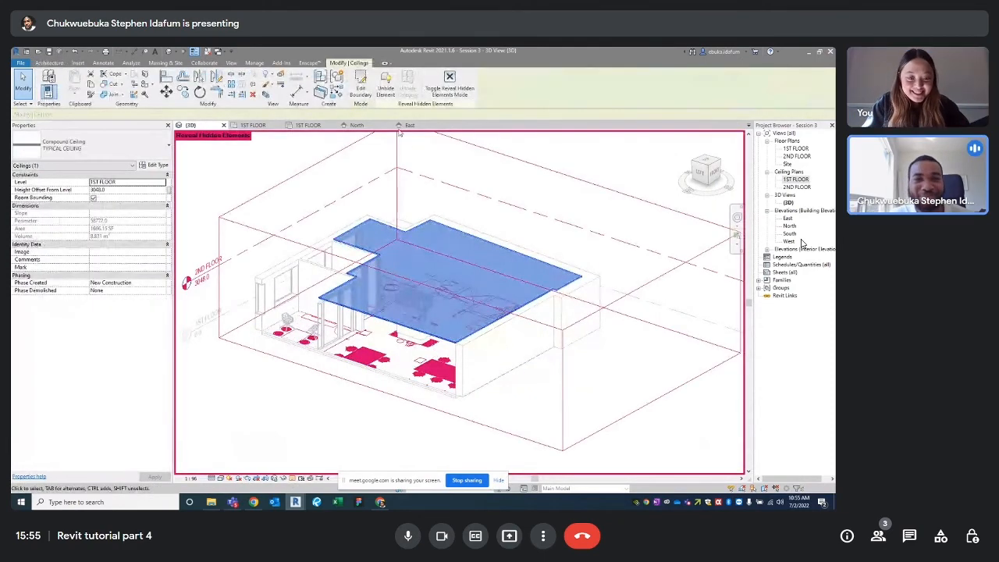
pyautogui.scroll(-2, 451, 330)
pyautogui.keyDown('shift'); pyautogui.moveTo(450, 331); pyautogui.dragTo(420, 341, button='middle'); pyautogui.keyUp('shift')
pyautogui.click(533, 213)
pyautogui.keyDown('shift'); pyautogui.moveTo(478, 280); pyautogui.dragTo(484, 375, button='middle'); pyautogui.keyUp('shift')
pyautogui.scroll(3, 463, 329)
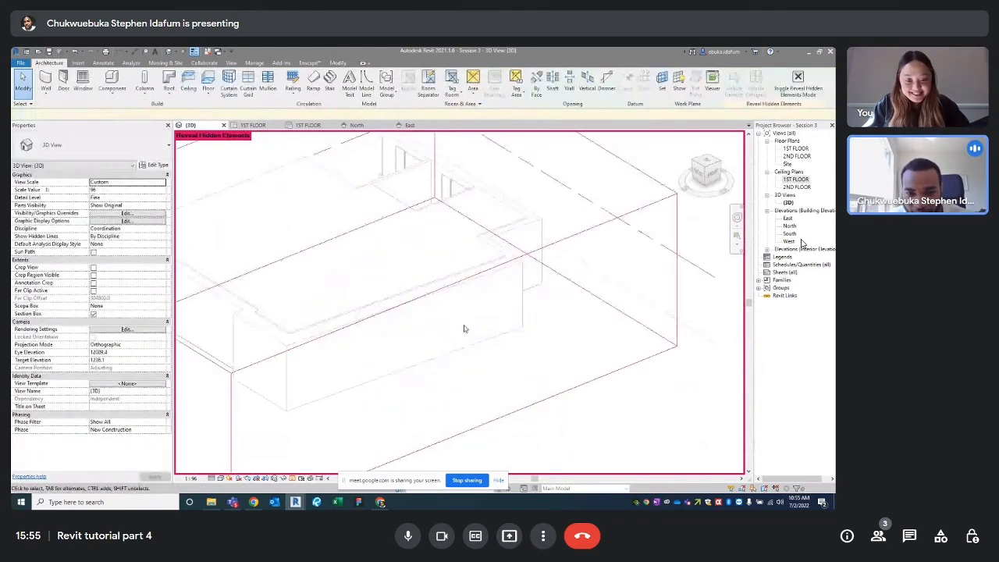
pyautogui.scroll(-5, 478, 337)
pyautogui.keyDown('shift'); pyautogui.moveTo(478, 337); pyautogui.dragTo(539, 345, button='middle'); pyautogui.keyUp('shift')
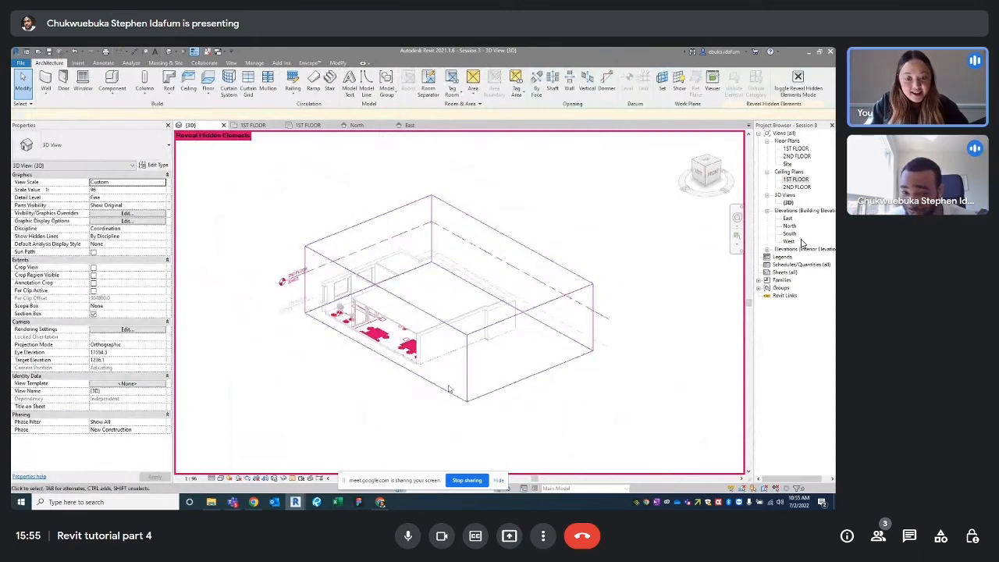
# Extend the section box toward the lower left, then turn off Reveal Hidden Elements
pyautogui.click(443, 392)
pyautogui.keyDown('shift'); pyautogui.moveTo(442, 391); pyautogui.dragTo(323, 346, button='middle'); pyautogui.keyUp('shift')
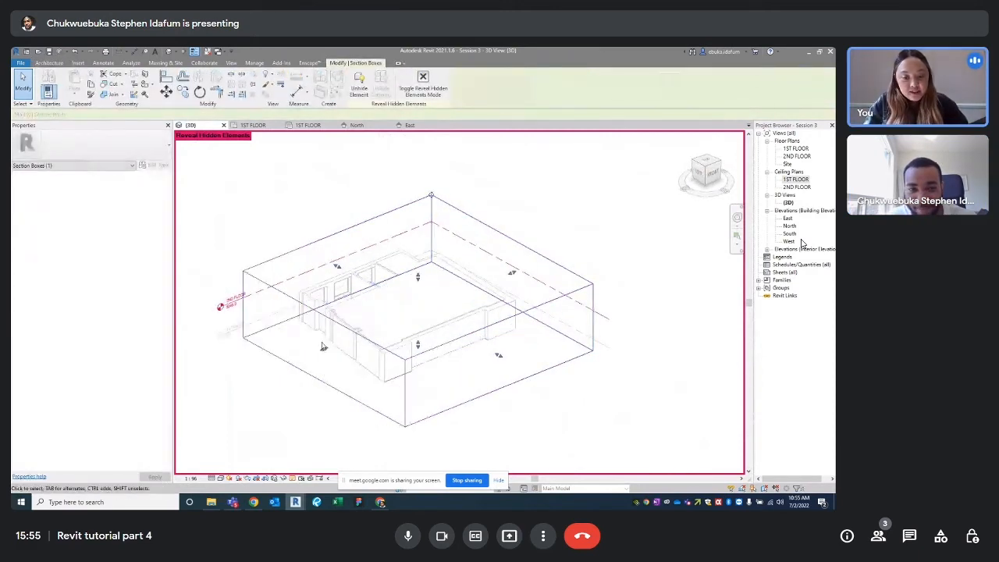
pyautogui.moveTo(321, 349); pyautogui.dragTo(311, 356)
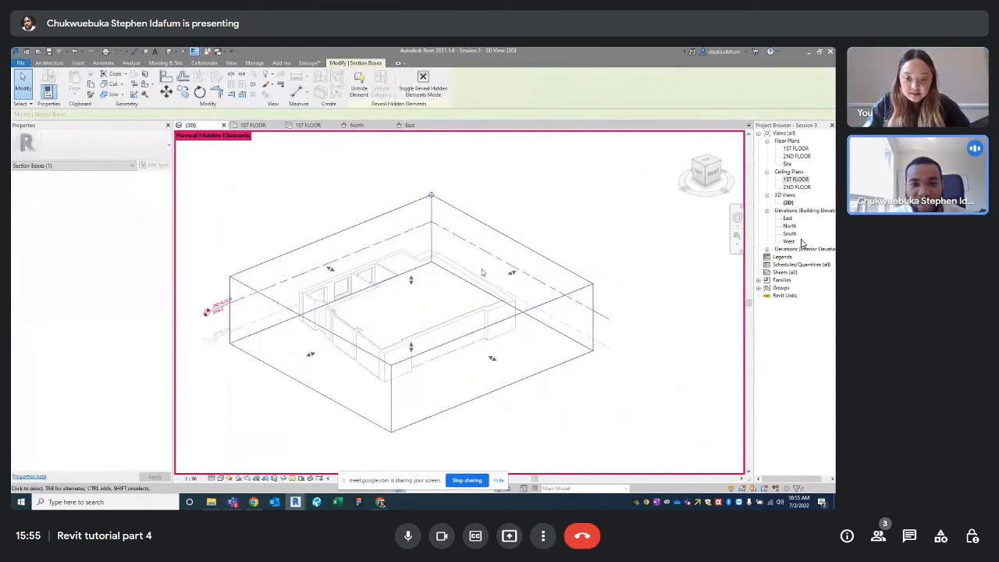
pyautogui.keyDown('shift'); pyautogui.moveTo(480, 287); pyautogui.dragTo(412, 295, button='middle'); pyautogui.keyUp('shift')
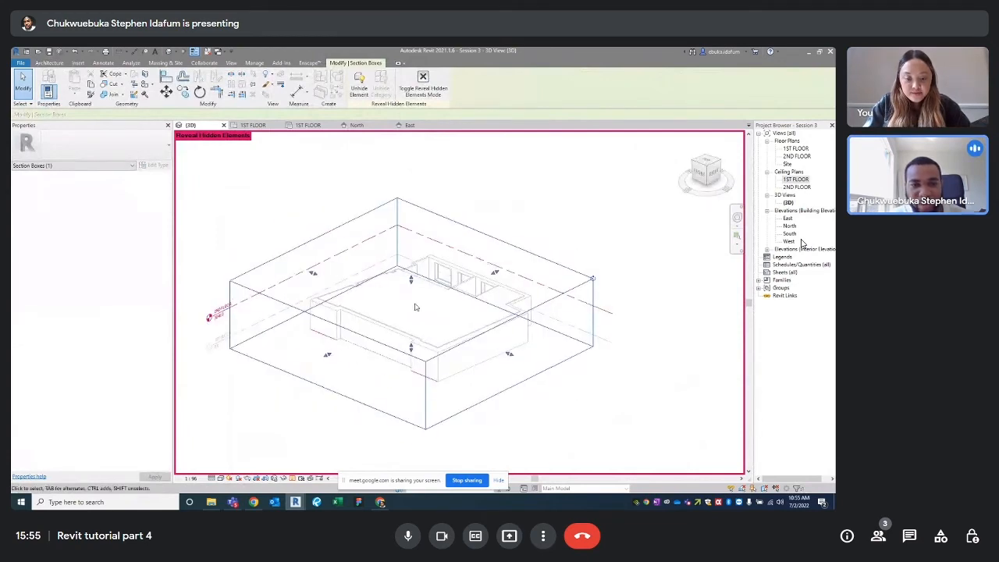
pyautogui.scroll(3, 414, 306)
pyautogui.scroll(-3, 415, 306)
pyautogui.keyDown('shift'); pyautogui.moveTo(421, 330); pyautogui.dragTo(358, 496, button='middle'); pyautogui.keyUp('shift')
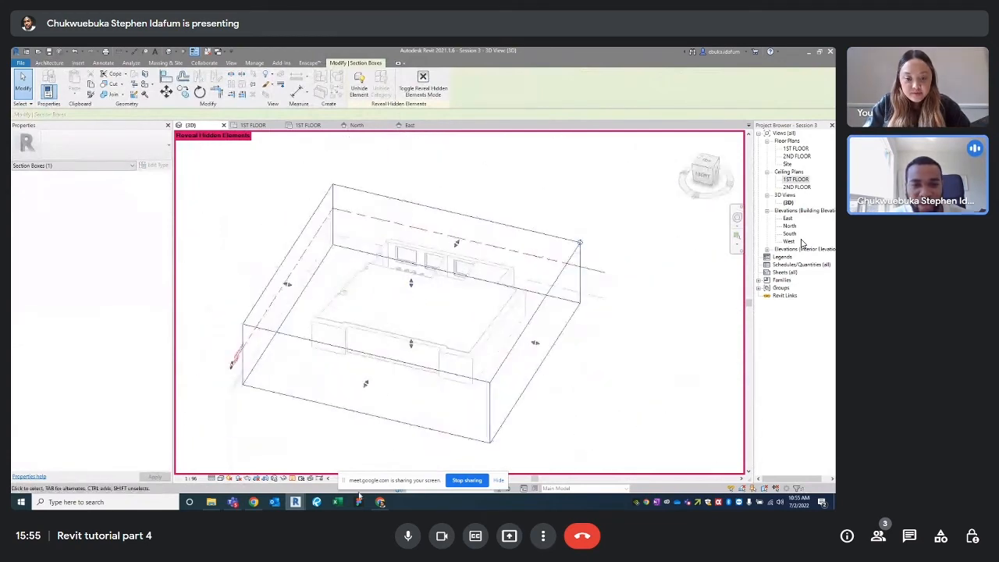
pyautogui.click(297, 478)
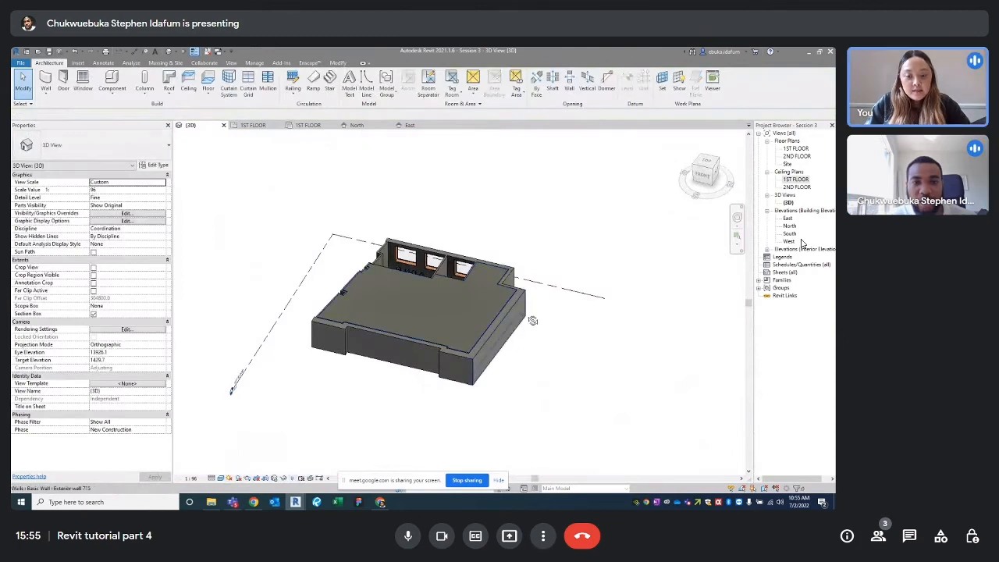
# Select the room's ceiling and glance at its type properties without changes
pyautogui.moveTo(531, 318)
pyautogui.keyDown('shift'); pyautogui.mouseDown(button='middle')
pyautogui.moveTo(635, 296)
pyautogui.moveTo(334, 300)
pyautogui.moveTo(406, 270)
pyautogui.moveTo(485, 255)
pyautogui.mouseUp(button='middle'); pyautogui.keyUp('shift')
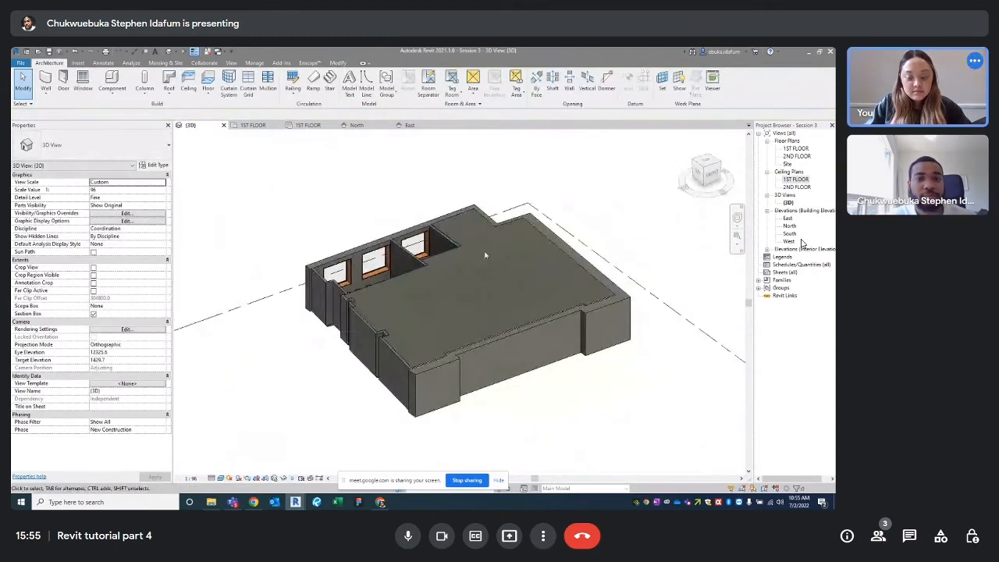
pyautogui.click(401, 275)
pyautogui.click(154, 165)
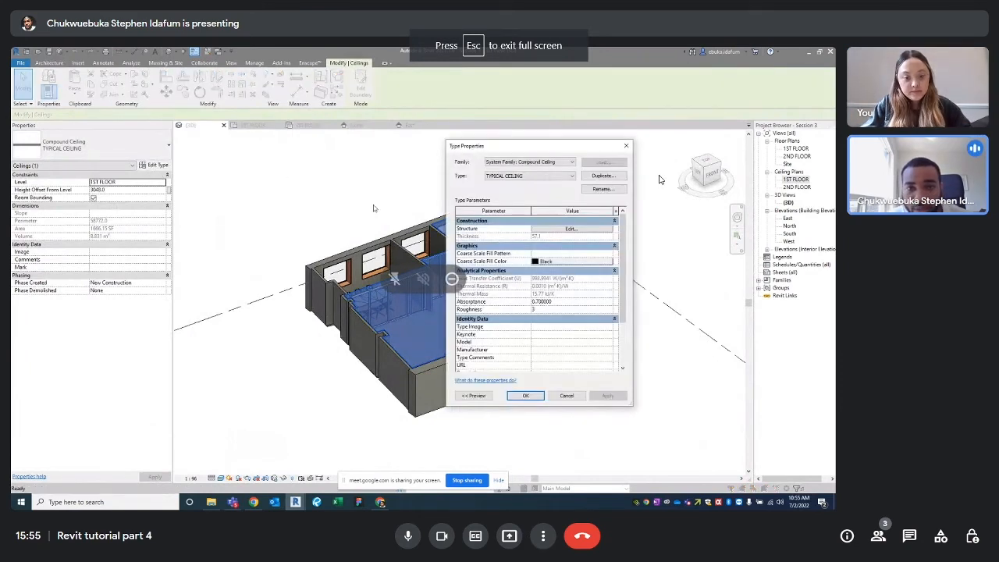
pyautogui.click(625, 146)
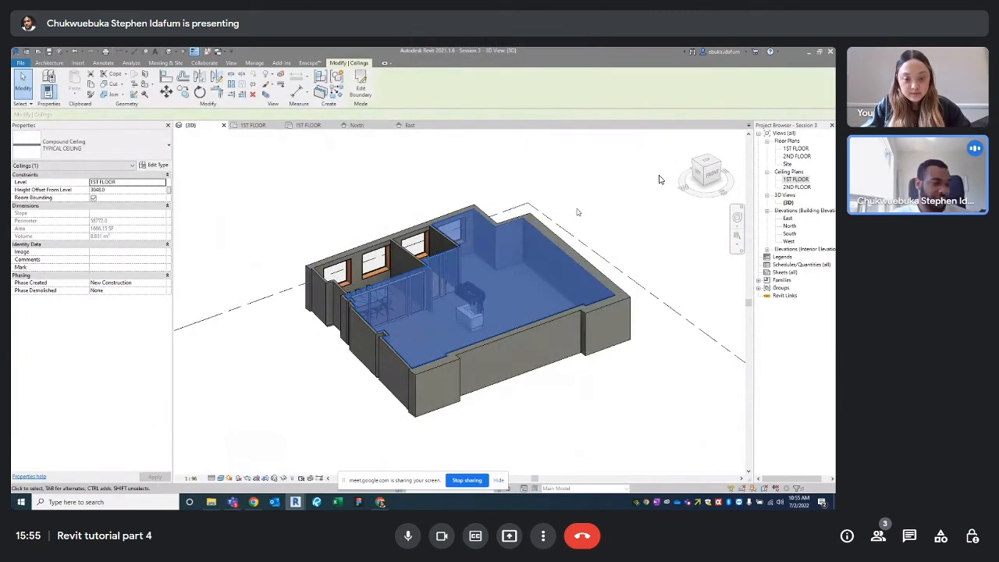
pyautogui.click(591, 255)
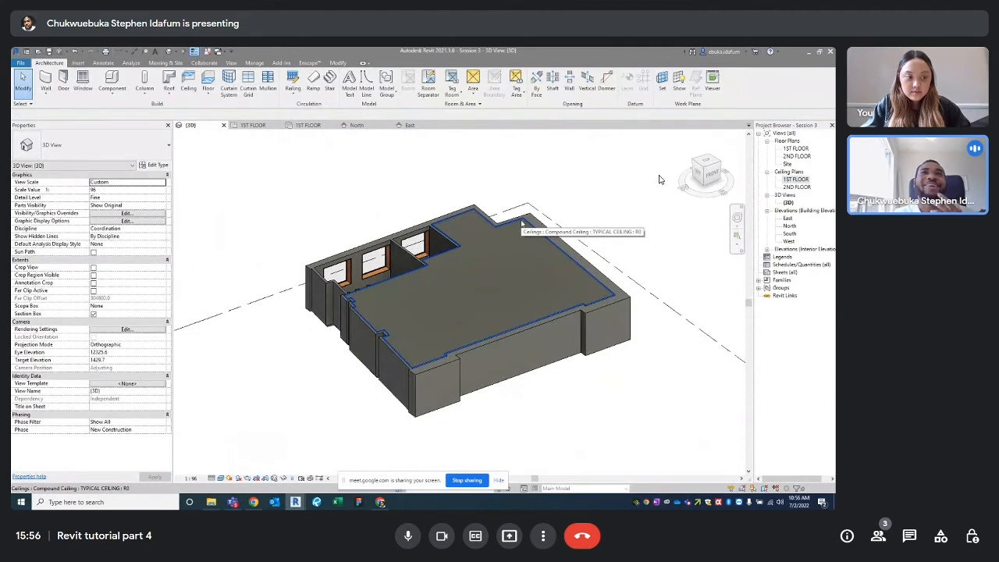
# Review the TYPICAL CEILING layer structure unchanged, then switch to the Enscape ribbon
pyautogui.click(521, 224)
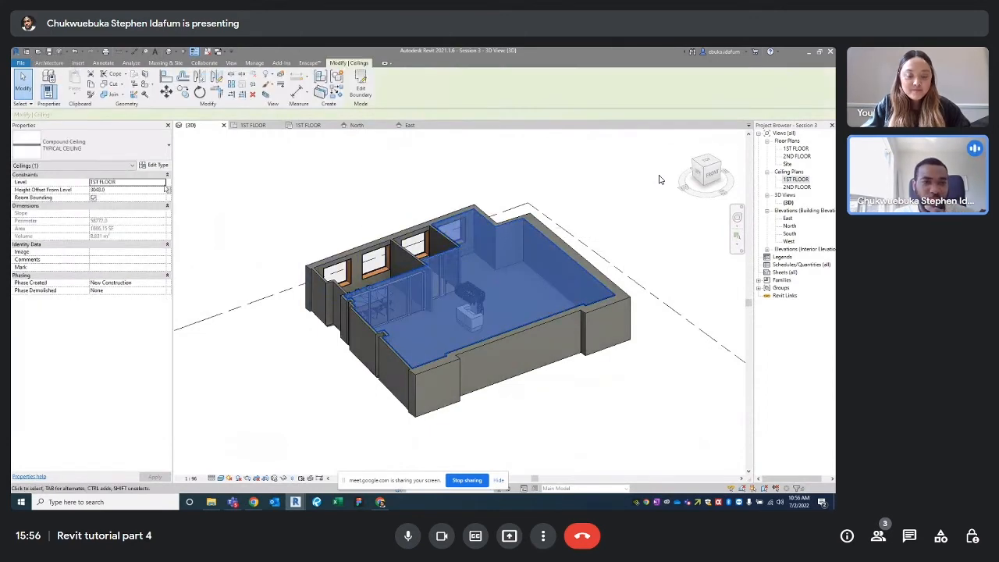
pyautogui.click(154, 165)
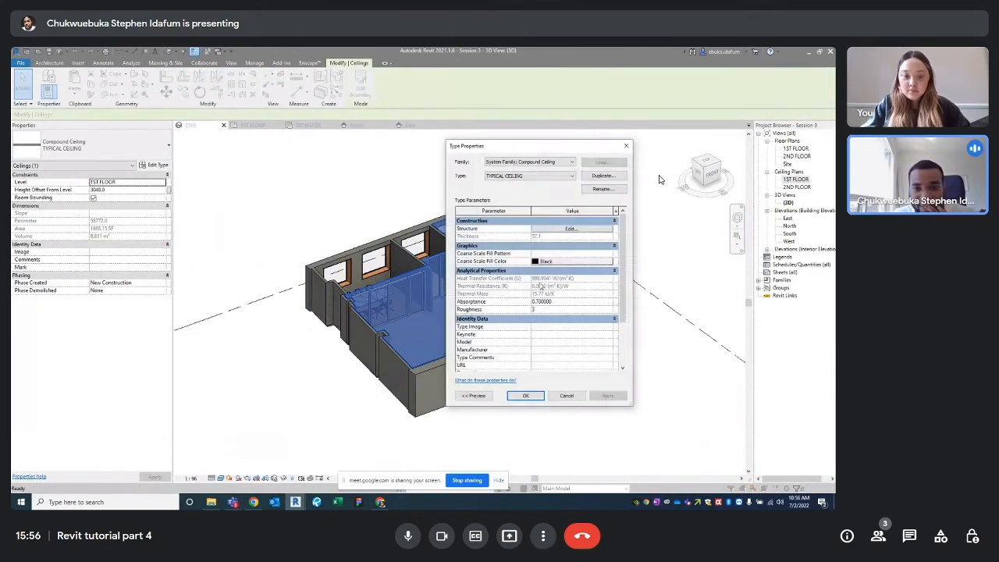
pyautogui.scroll(-2, 559, 261)
pyautogui.scroll(2, 570, 241)
pyautogui.click(572, 230)
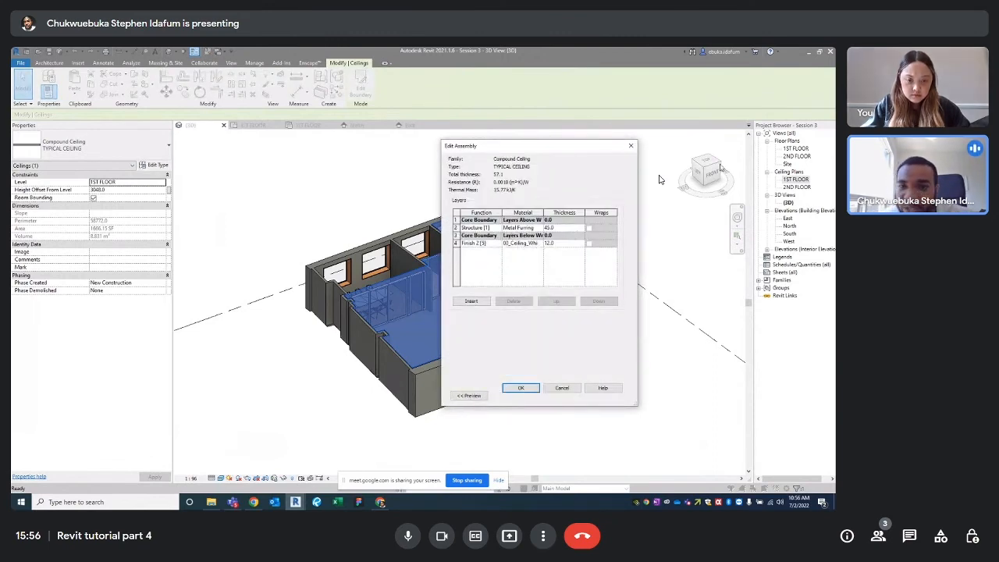
pyautogui.click(631, 146)
pyautogui.click(627, 146)
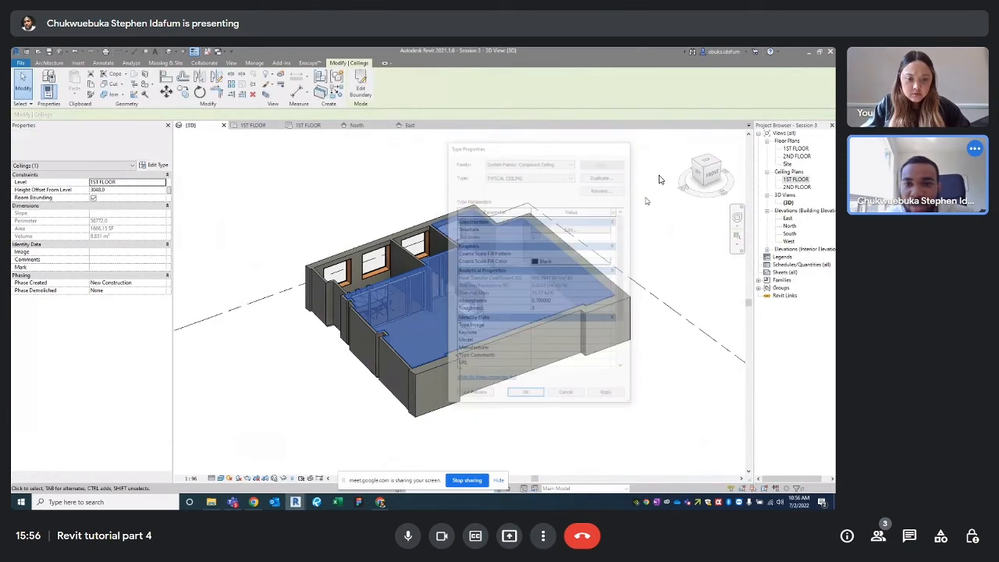
pyautogui.click(589, 215)
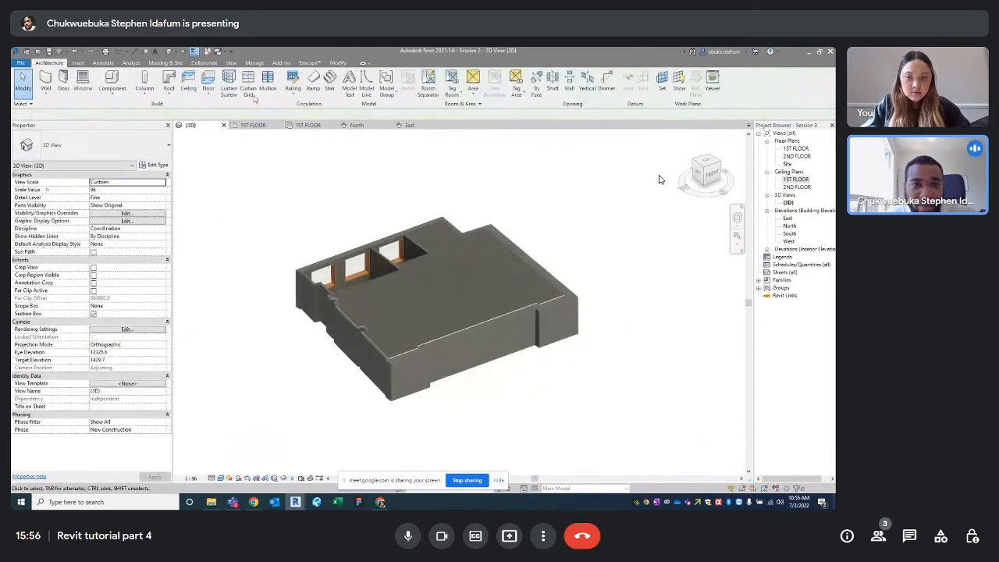
pyautogui.click(308, 63)
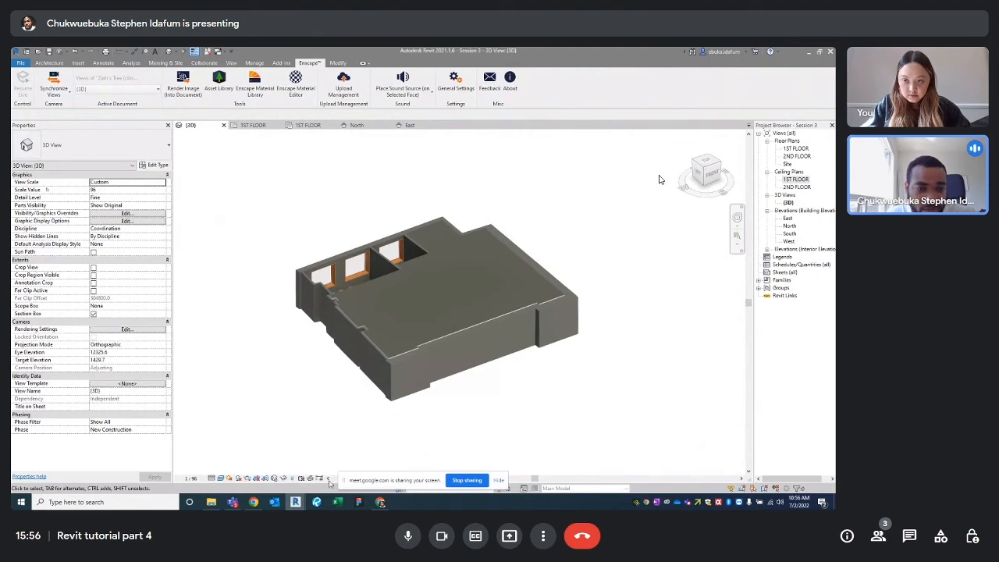
# Bring the Enscape window forward and start its real-time render of the office model
pyautogui.moveTo(297, 503)
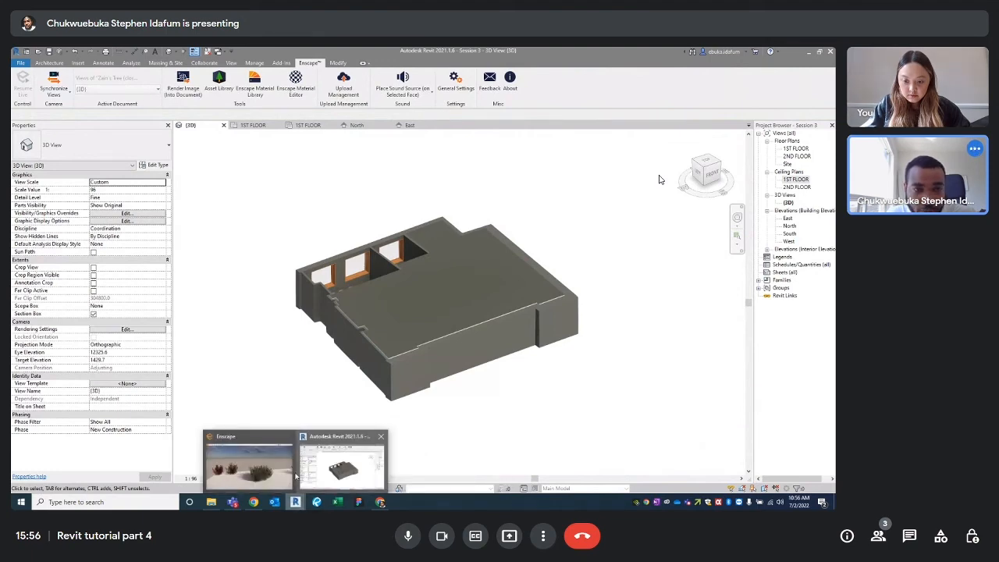
pyautogui.click(273, 477)
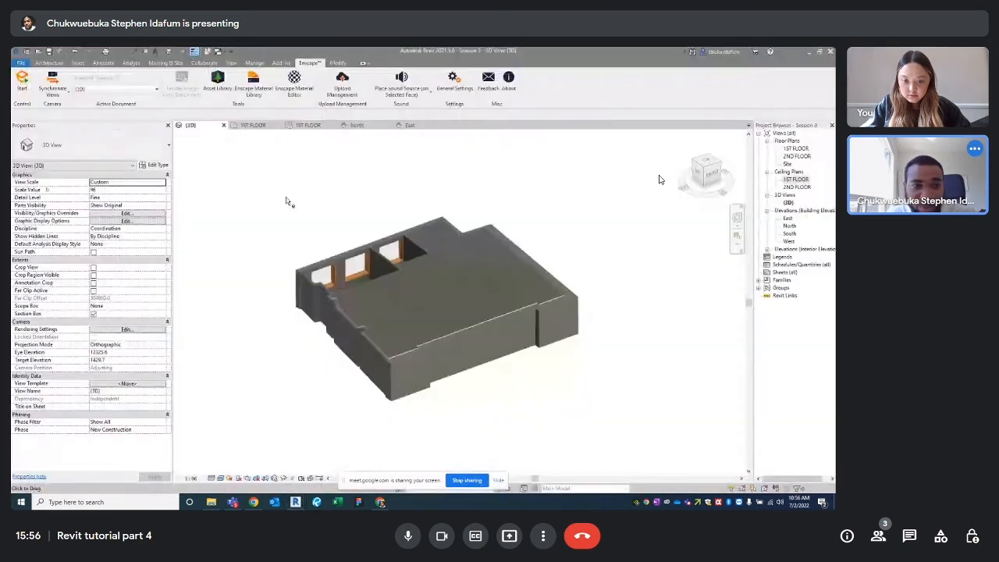
pyautogui.click(22, 81)
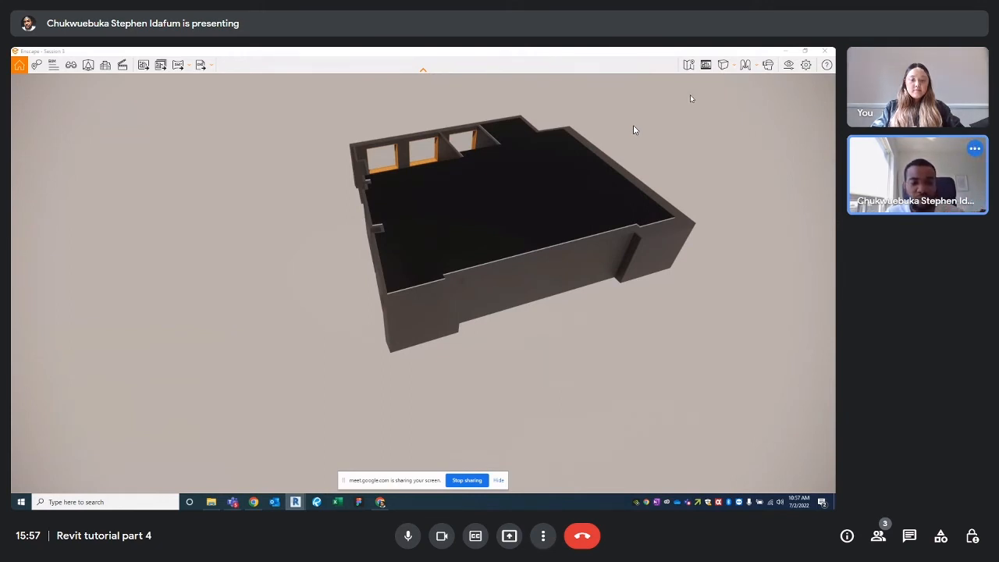
pyautogui.scroll(3, 691, 98)
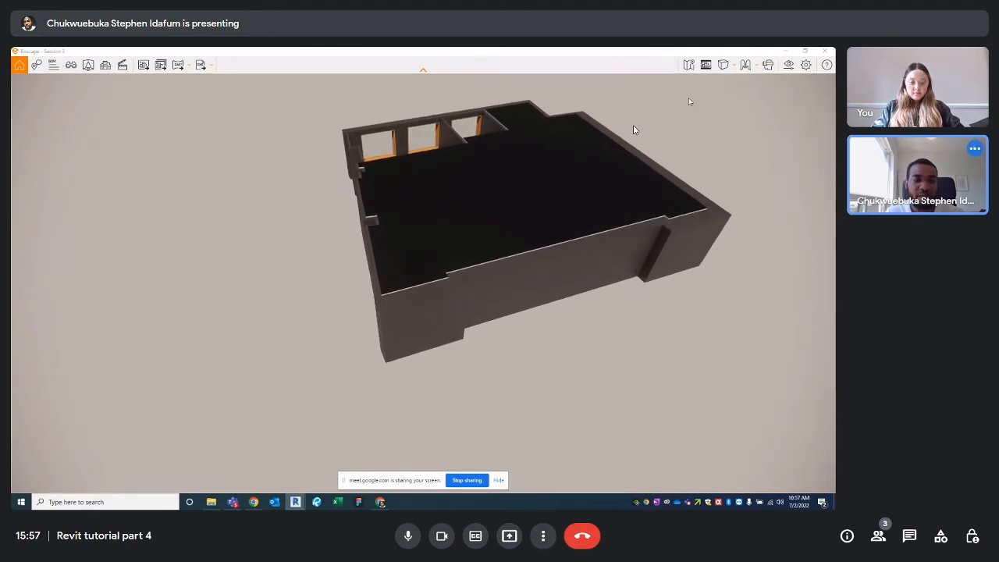
pyautogui.scroll(1, 689, 102)
pyautogui.press('a')
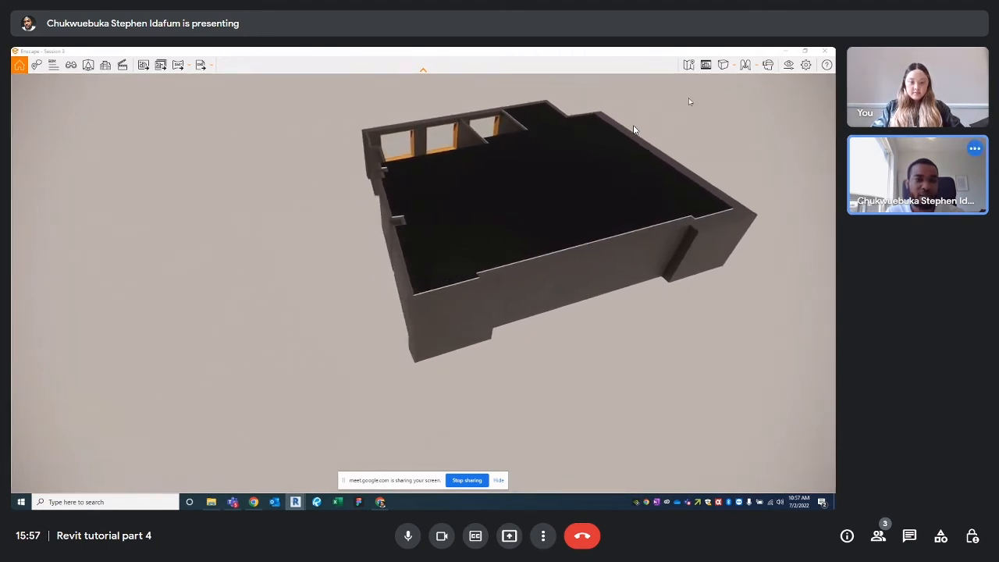
pyautogui.press('d')
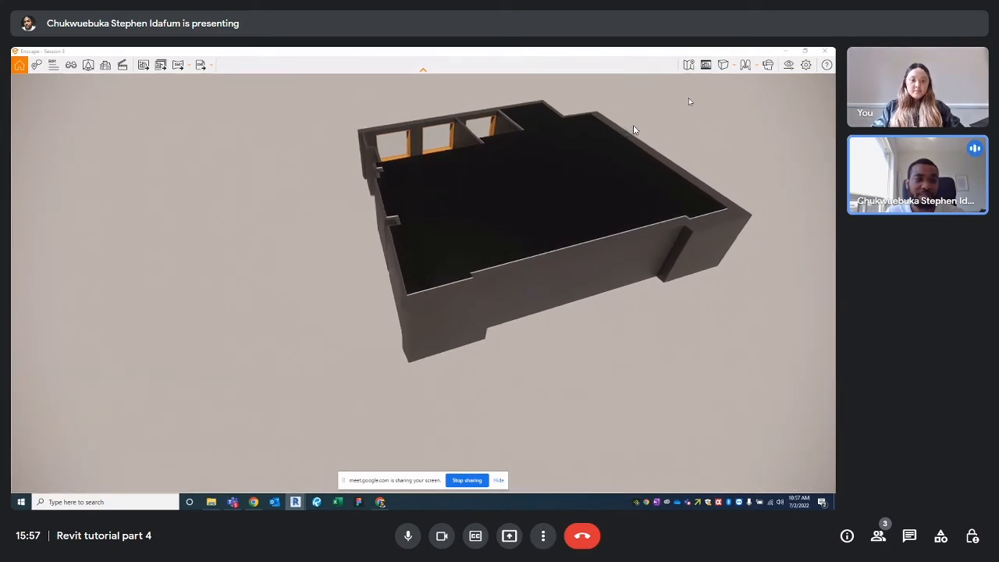
pyautogui.press('s')
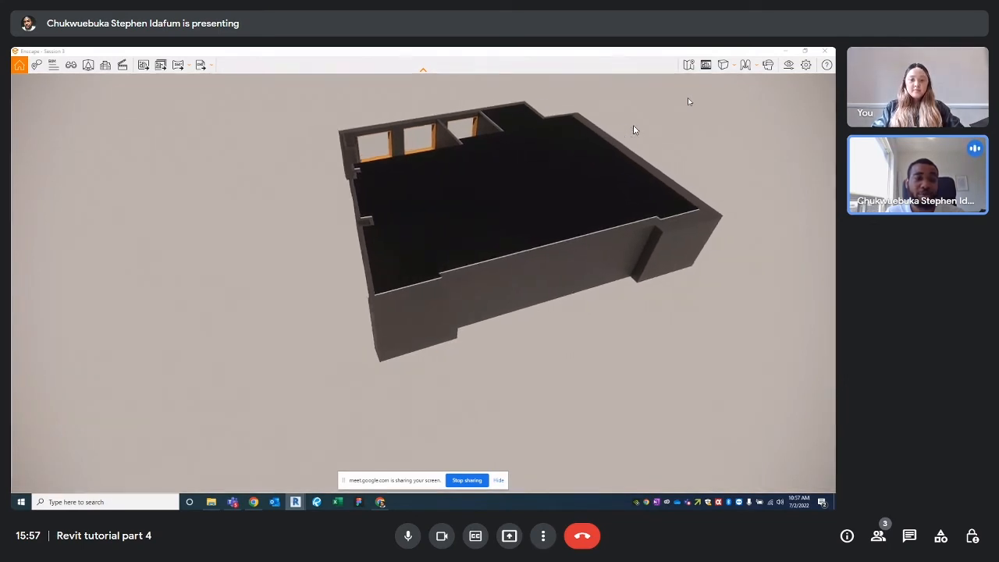
pyautogui.click(747, 65)
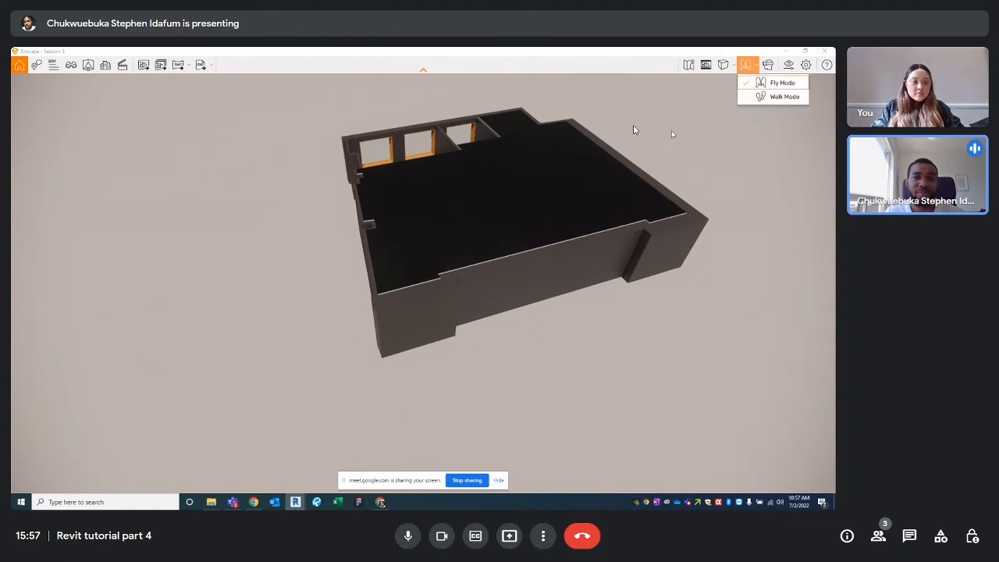
pyautogui.click(747, 91)
pyautogui.click(723, 65)
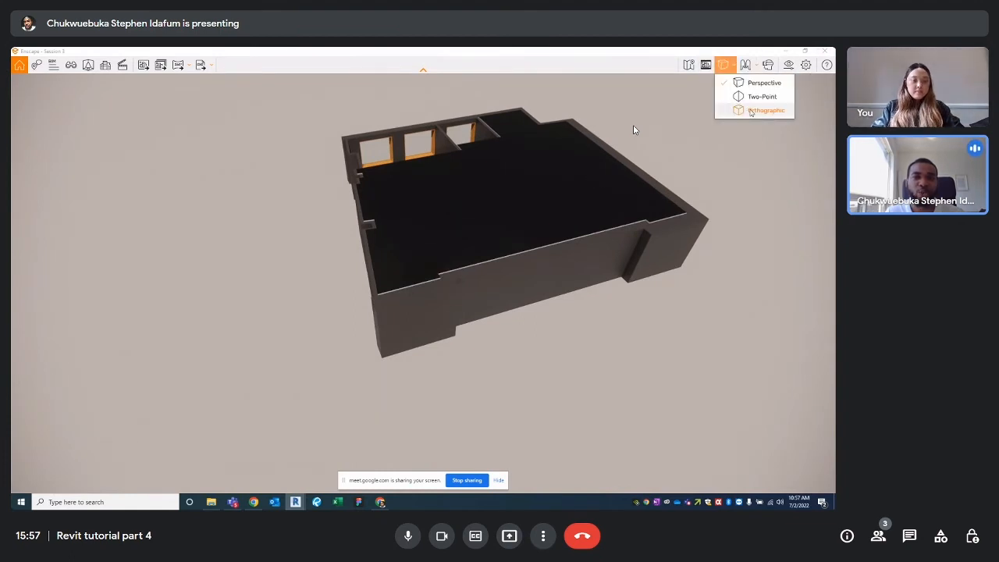
pyautogui.click(747, 65)
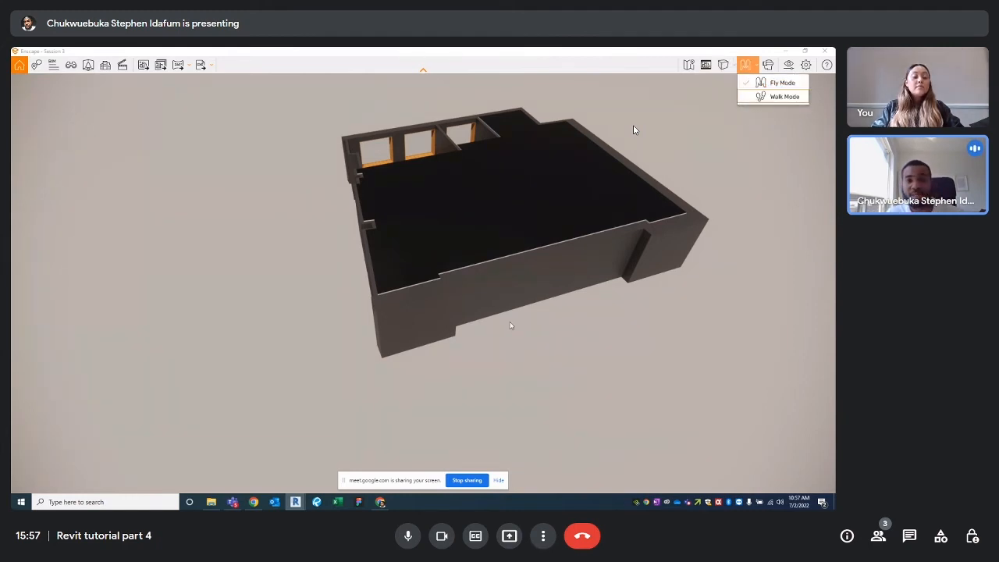
pyautogui.click(536, 270)
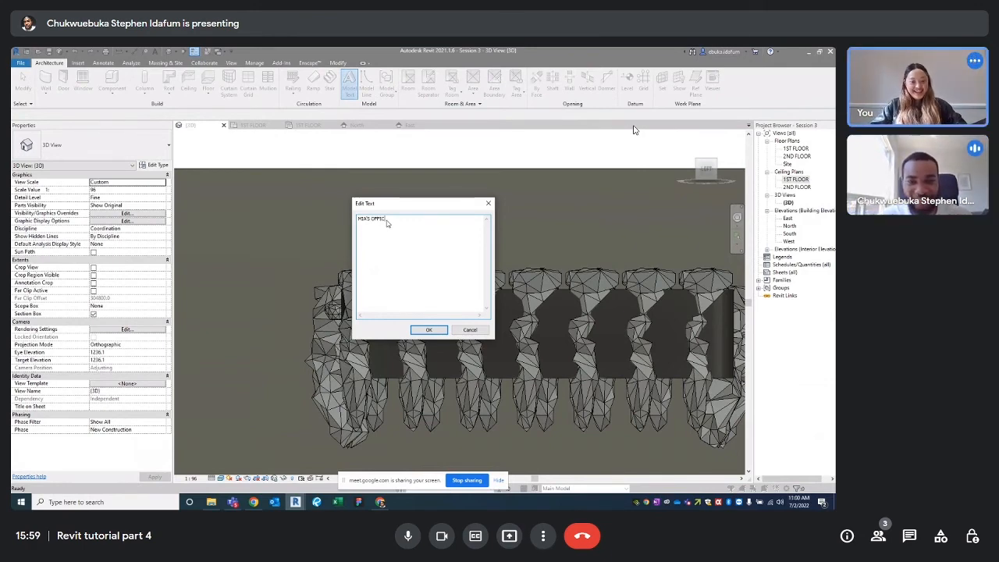
# Finish the model text as MIA'S OFFICE and confirm it with OK
pyautogui.write('E')
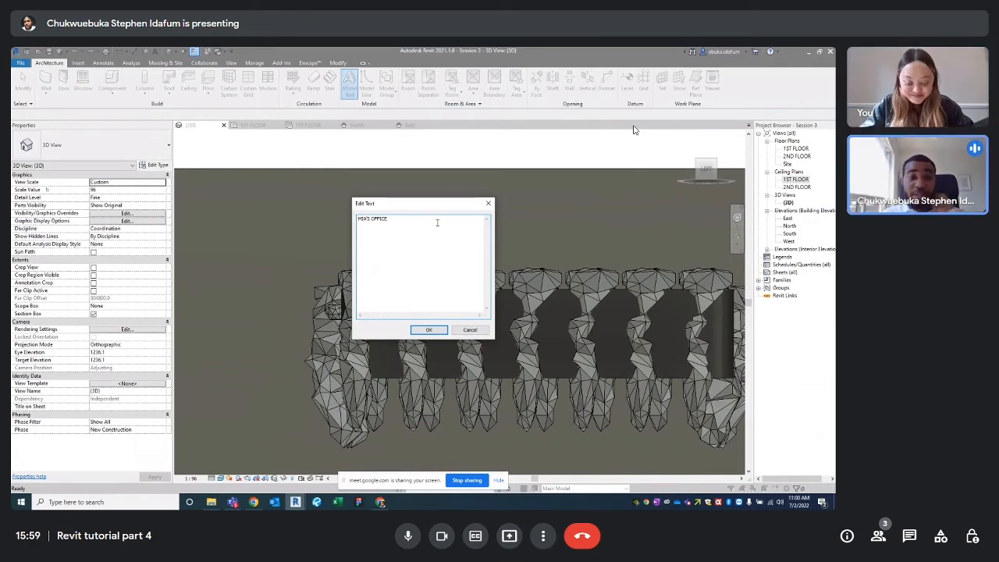
pyautogui.click(430, 331)
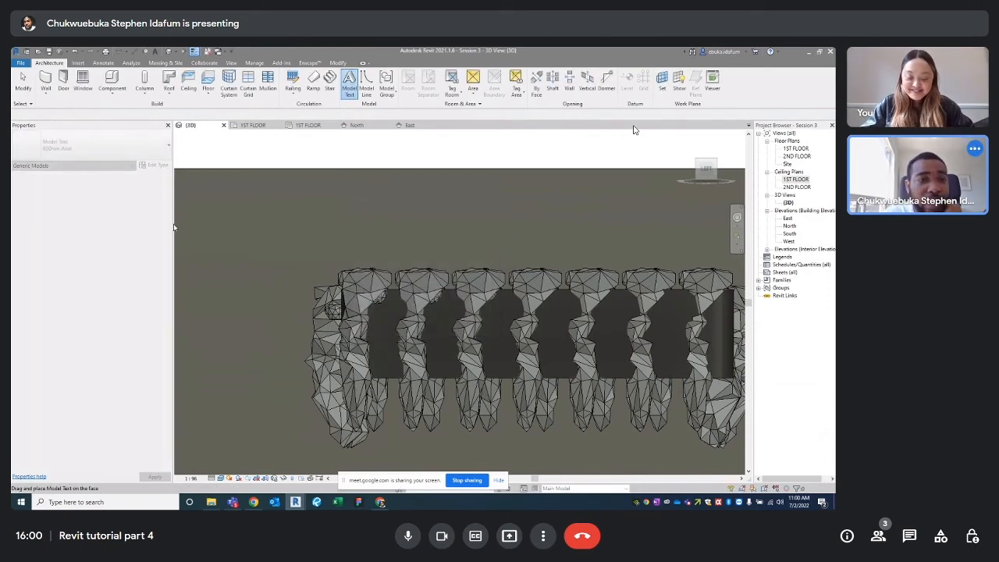
pyautogui.scroll(-3, 422, 158)
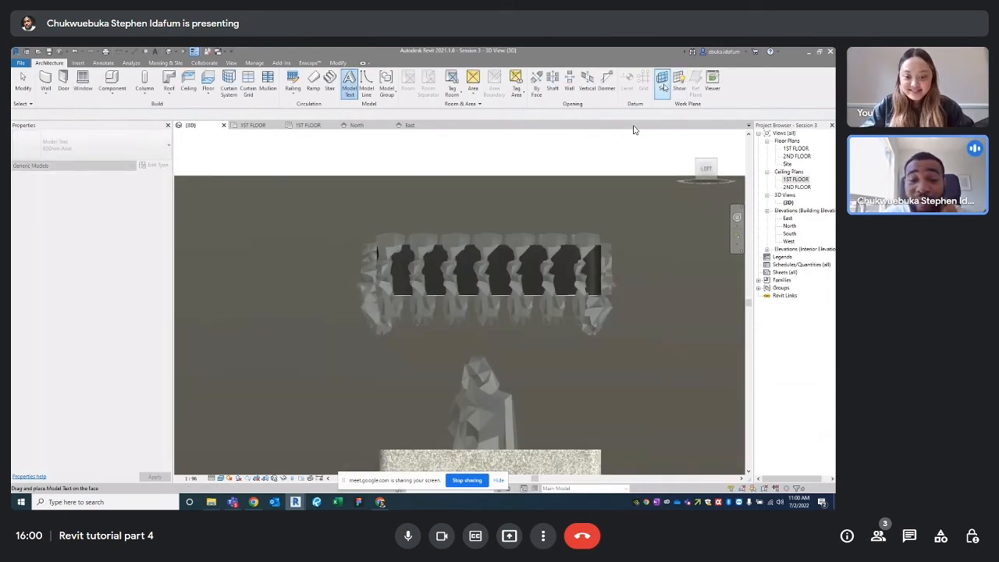
pyautogui.scroll(3, 595, 209)
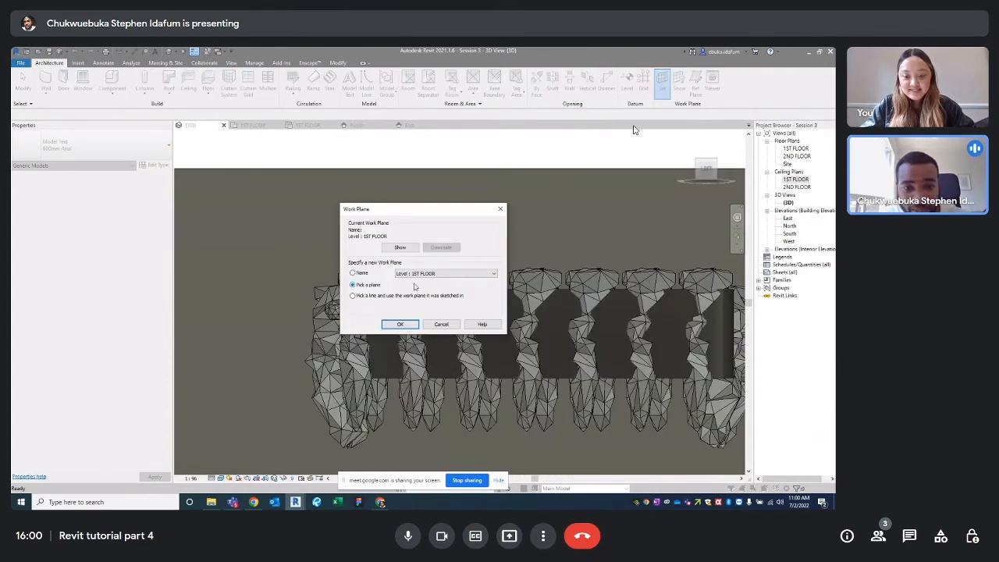
# Abandon picking a work plane and orbit around the ivy plant ring
pyautogui.click(400, 324)
pyautogui.press('Escape')
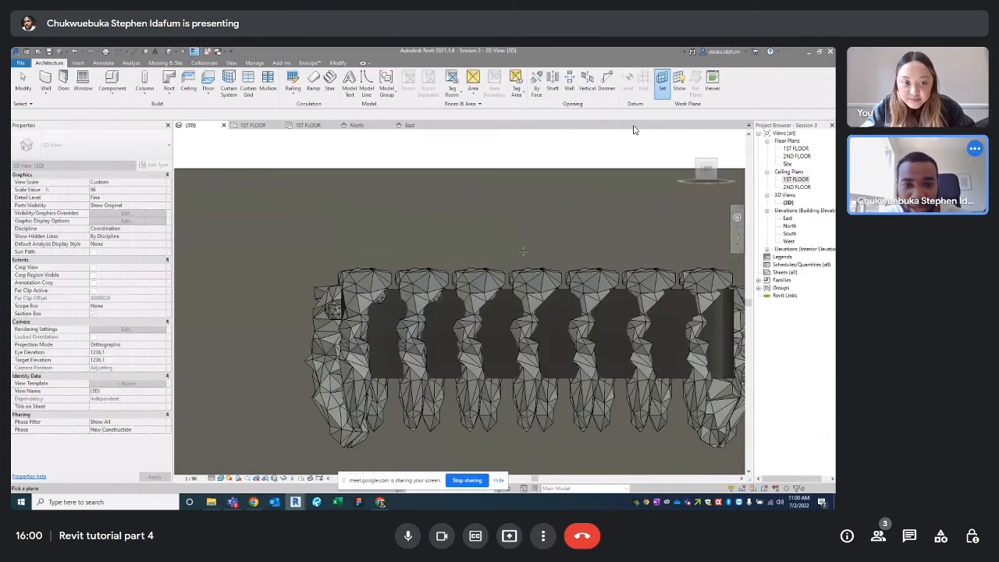
pyautogui.keyDown('shift'); pyautogui.moveTo(437, 281); pyautogui.dragTo(503, 208, button='middle'); pyautogui.keyUp('shift')
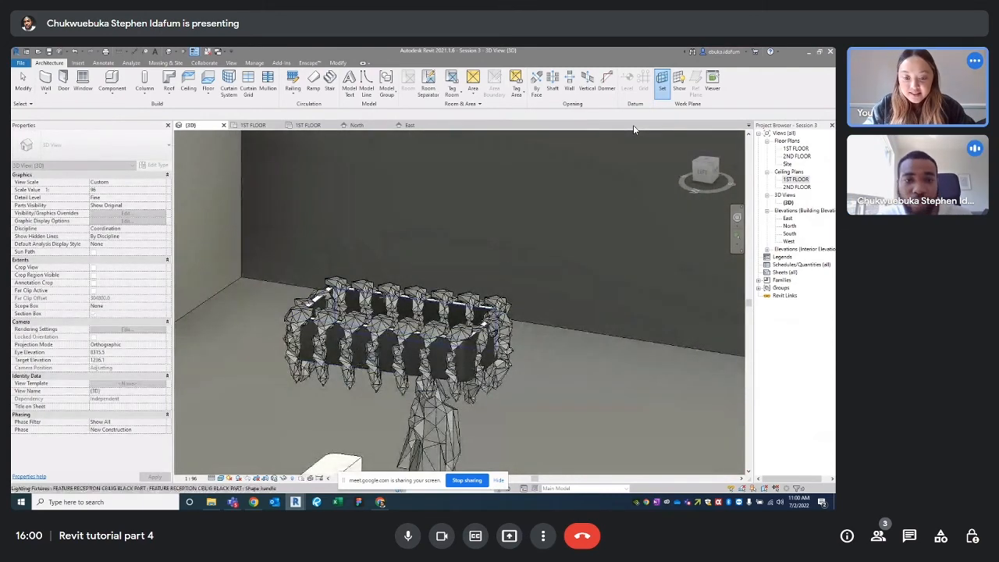
pyautogui.press('Escape')
pyautogui.keyDown('shift'); pyautogui.moveTo(408, 234); pyautogui.dragTo(329, 326, button='middle'); pyautogui.keyUp('shift')
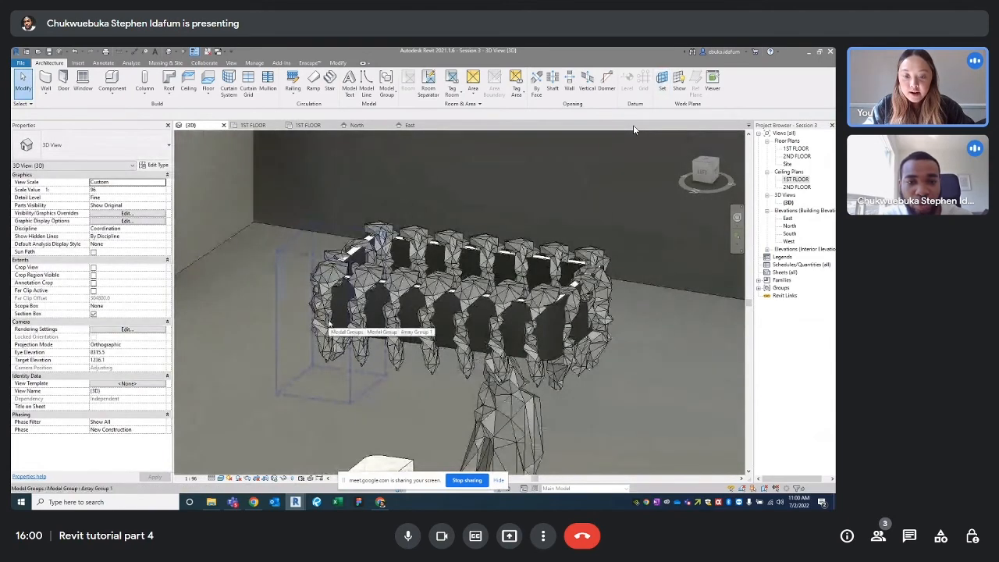
# Hide the seven front hanging ivy plant groups in this 3D view
pyautogui.click(329, 326)
pyautogui.keyDown('ctrl'); pyautogui.click(366, 316); pyautogui.keyUp('ctrl')
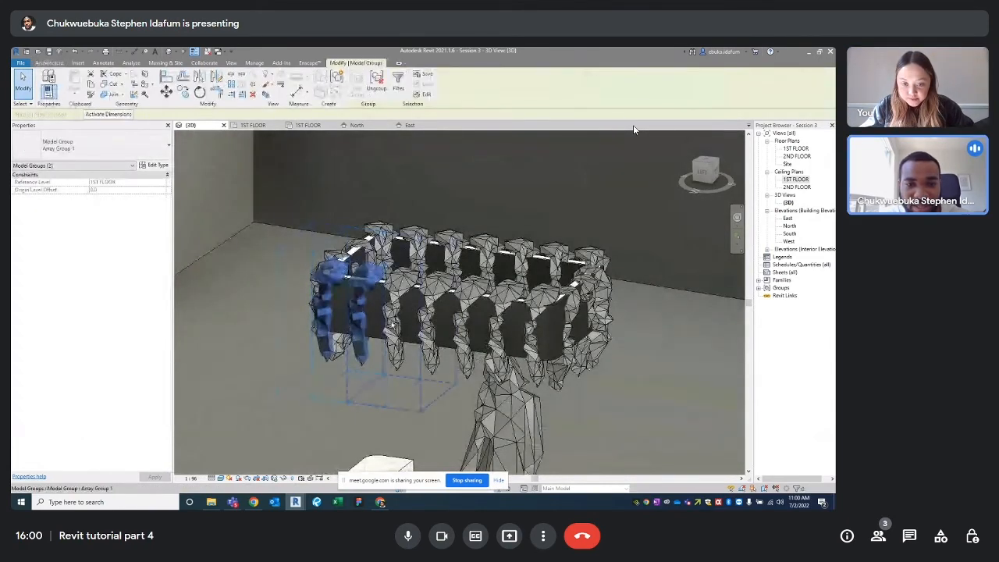
pyautogui.keyDown('ctrl'); pyautogui.click(390, 326); pyautogui.keyUp('ctrl')
pyautogui.keyDown('ctrl'); pyautogui.click(426, 334); pyautogui.keyUp('ctrl')
pyautogui.keyDown('ctrl'); pyautogui.click(470, 341); pyautogui.keyUp('ctrl')
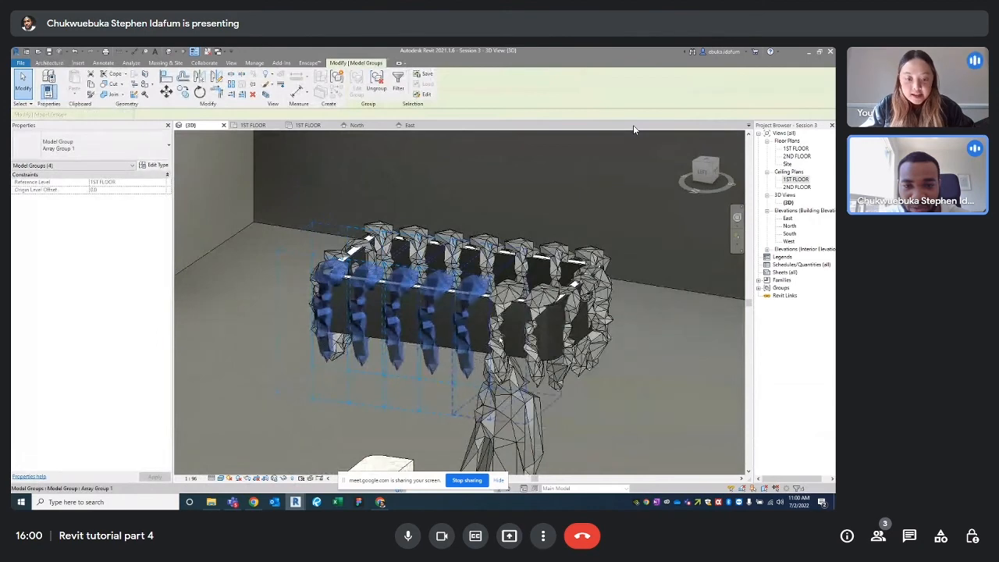
pyautogui.keyDown('ctrl'); pyautogui.click(504, 337); pyautogui.keyUp('ctrl')
pyautogui.keyDown('ctrl'); pyautogui.click(536, 337); pyautogui.keyUp('ctrl')
pyautogui.rightClick(533, 343)
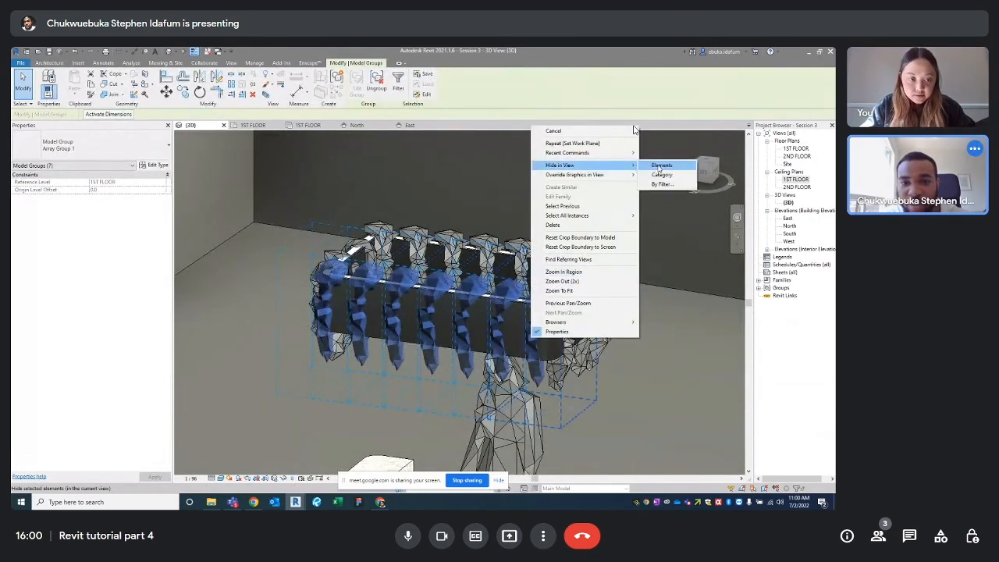
pyautogui.click(661, 165)
# Orbit to the ring above the desk, compare it with the reference office photo, and turn to the left side
pyautogui.keyDown('shift'); pyautogui.moveTo(405, 299); pyautogui.dragTo(332, 215, button='middle'); pyautogui.keyUp('shift')
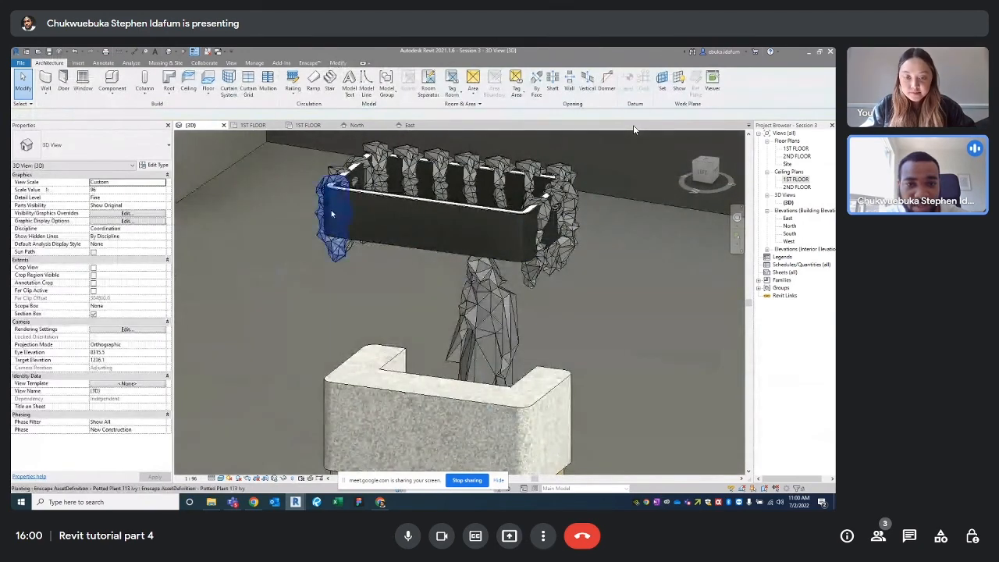
pyautogui.scroll(3, 398, 217)
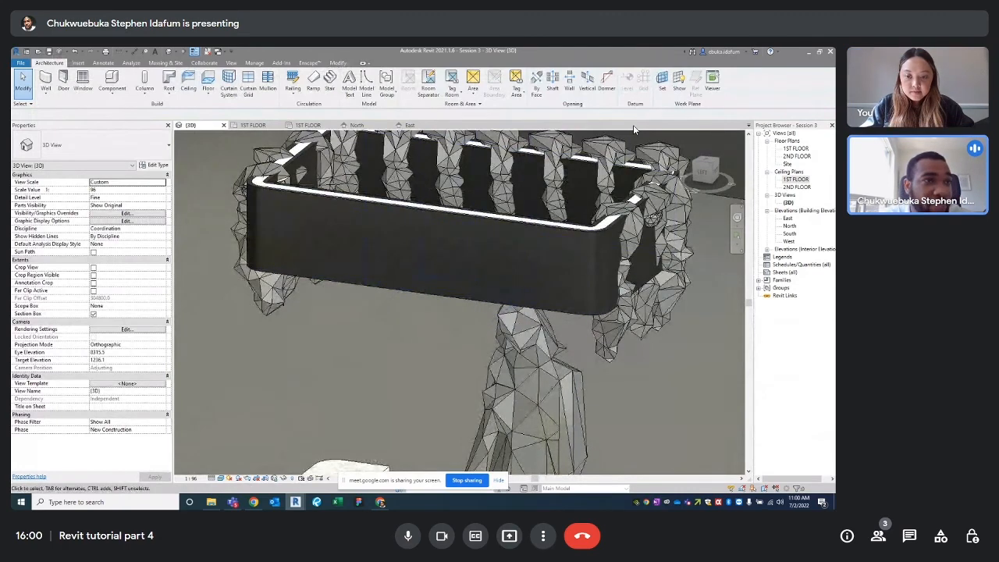
pyautogui.hotkey('alt', 'Tab')
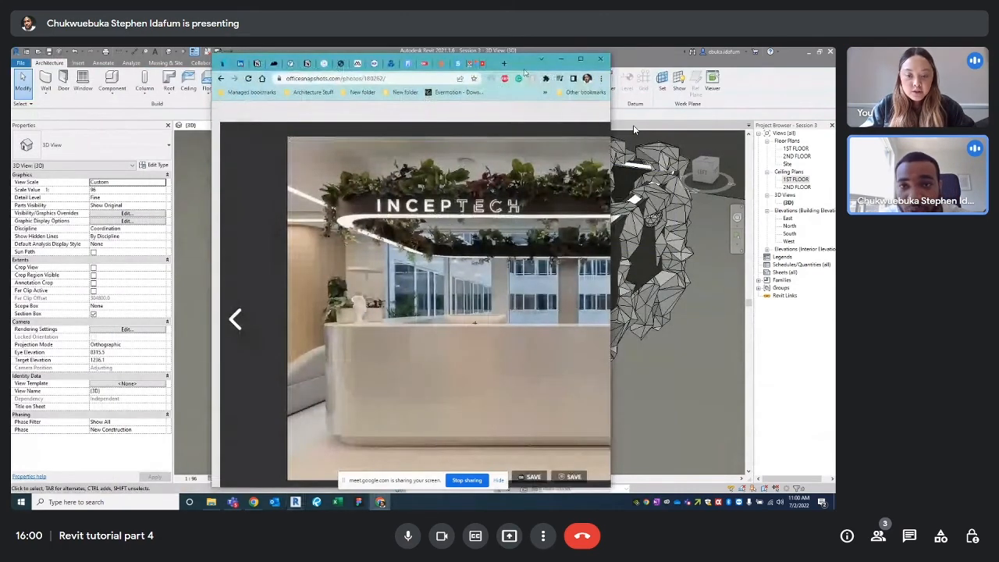
pyautogui.hotkey('alt', 'Tab')
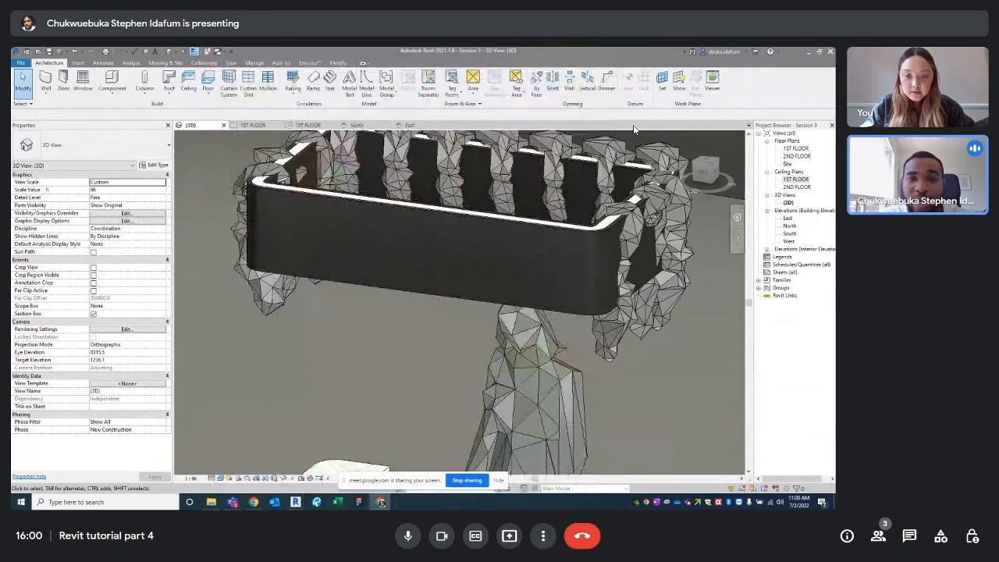
pyautogui.click(634, 129)
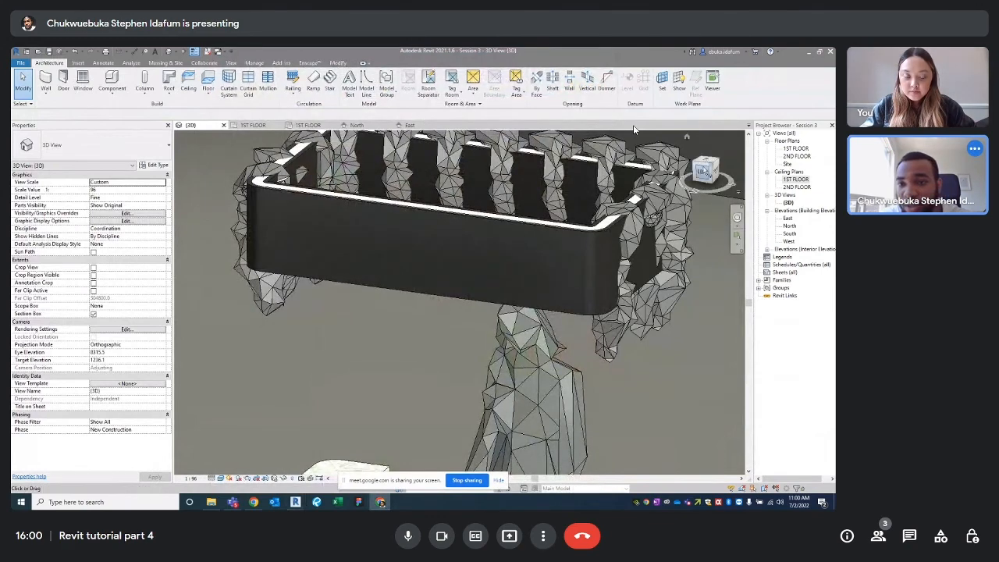
pyautogui.click(702, 173)
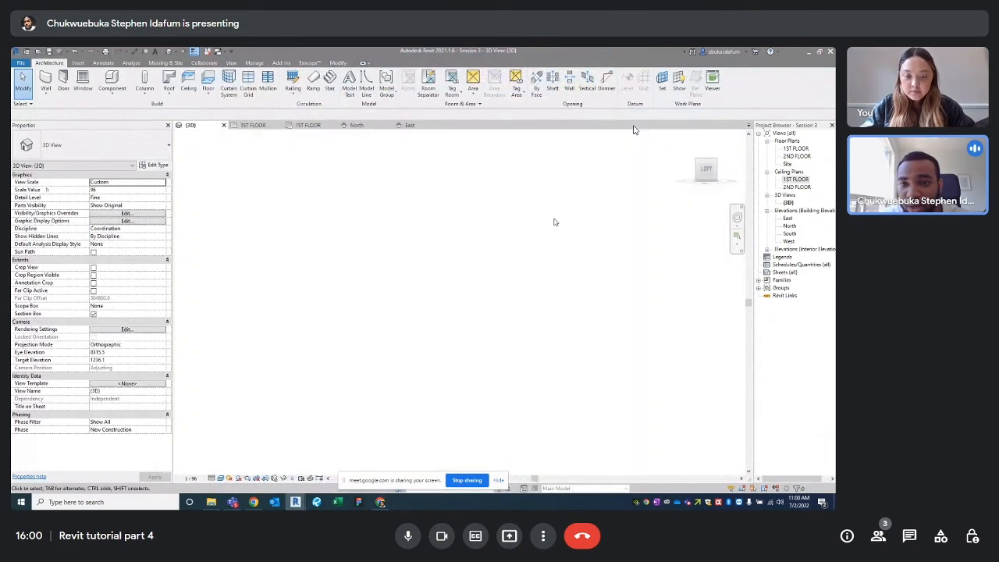
pyautogui.scroll(4, 502, 266)
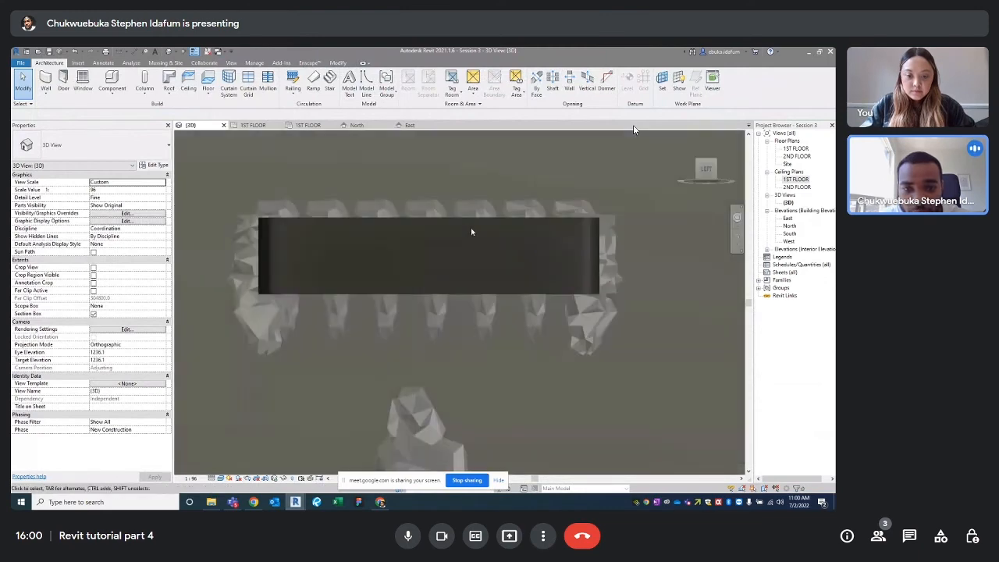
# Inspect the ceiling fixture's lower LIGHT PART strip from an elevated view, then clear the selection
pyautogui.click(430, 293)
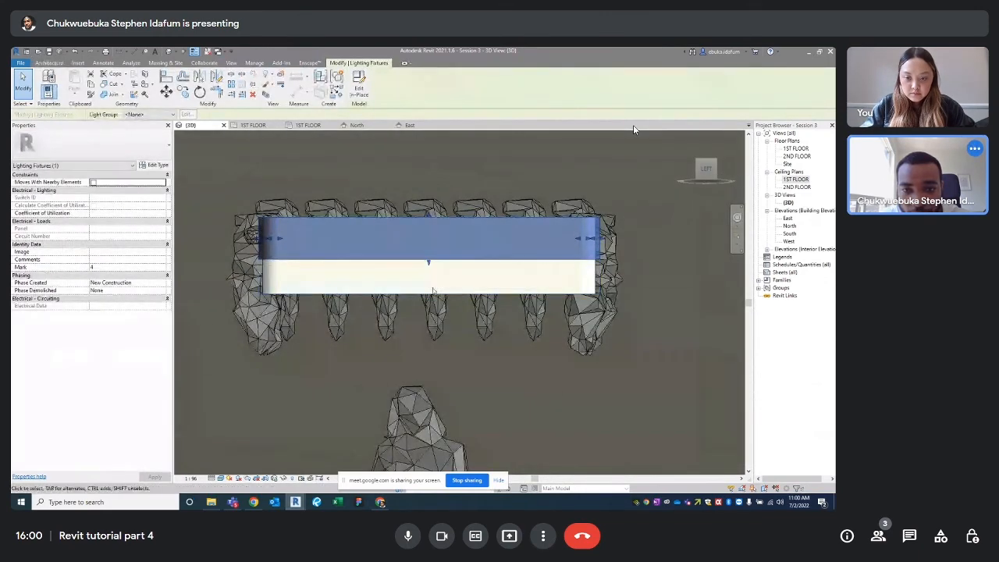
pyautogui.click(429, 295)
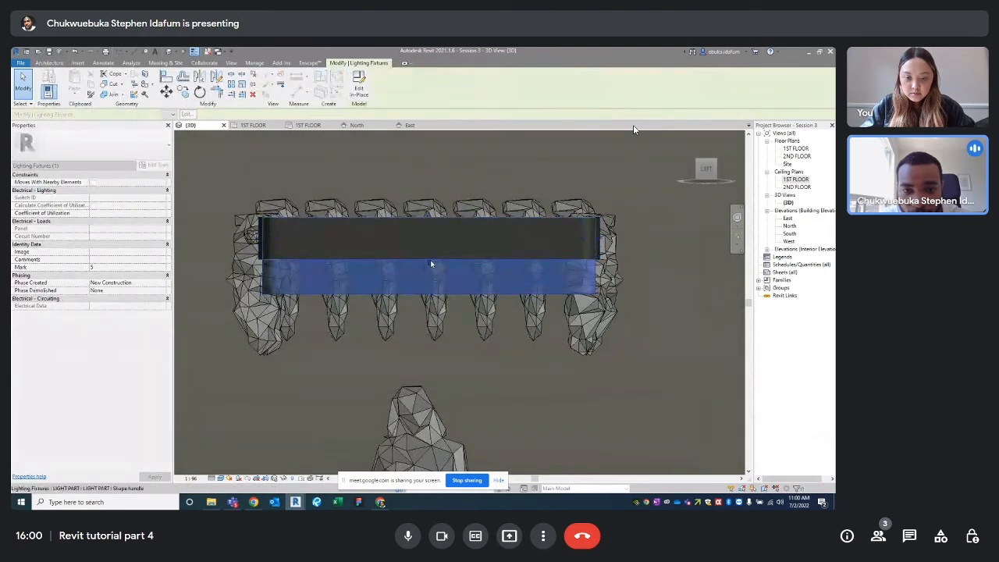
pyautogui.scroll(-3, 430, 261)
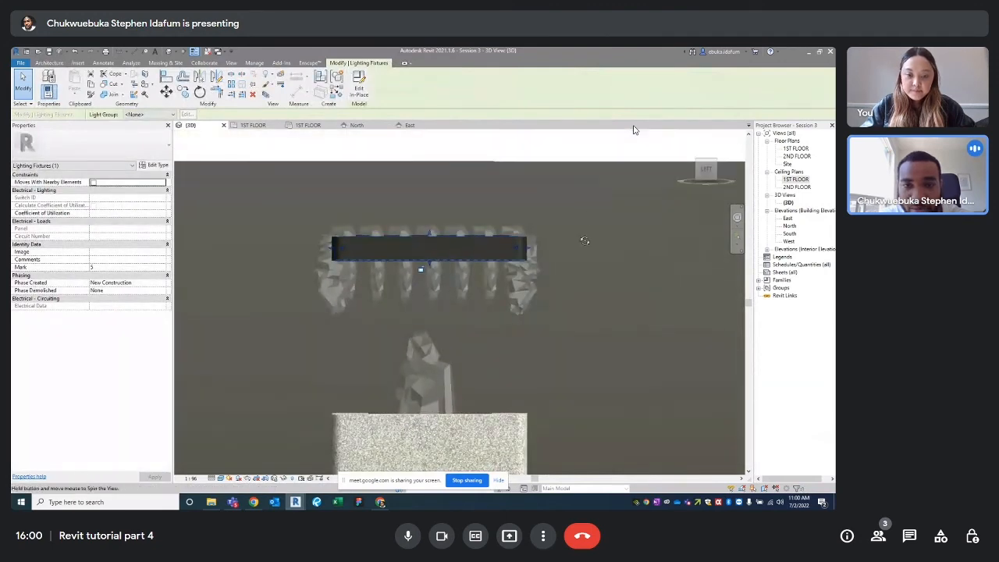
pyautogui.keyDown('shift'); pyautogui.moveTo(558, 244); pyautogui.dragTo(617, 284, button='middle'); pyautogui.keyUp('shift')
pyautogui.click(617, 281)
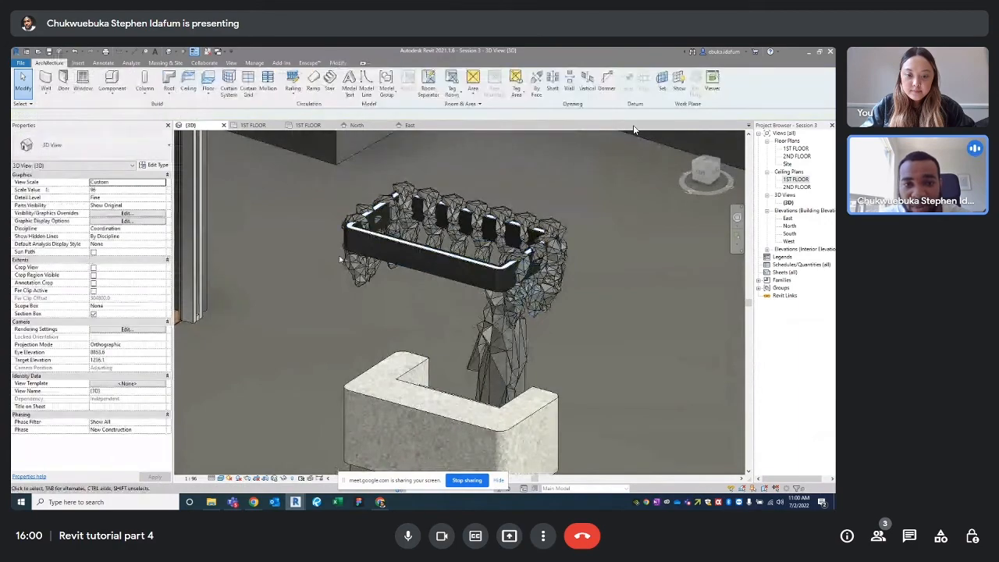
# Zoom around the ring and check the reference office photo once more
pyautogui.scroll(5, 430, 244)
pyautogui.scroll(-5, 430, 243)
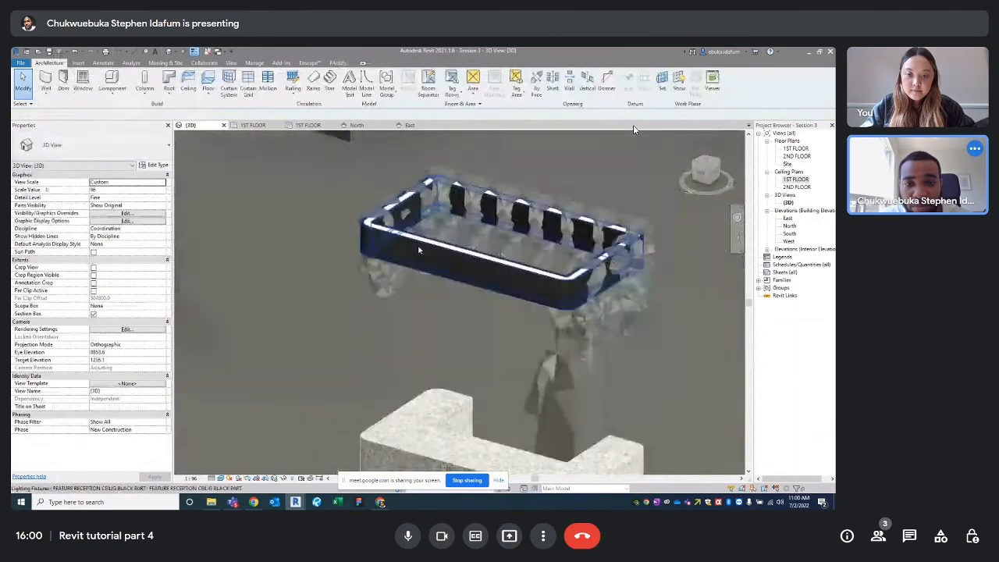
pyautogui.scroll(2, 430, 243)
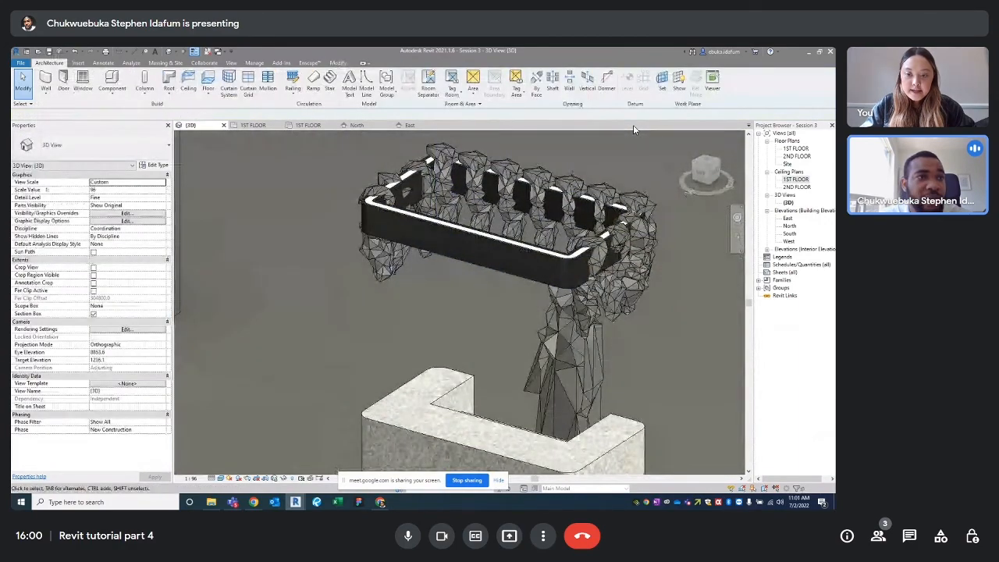
pyautogui.hotkey('alt', 'Tab')
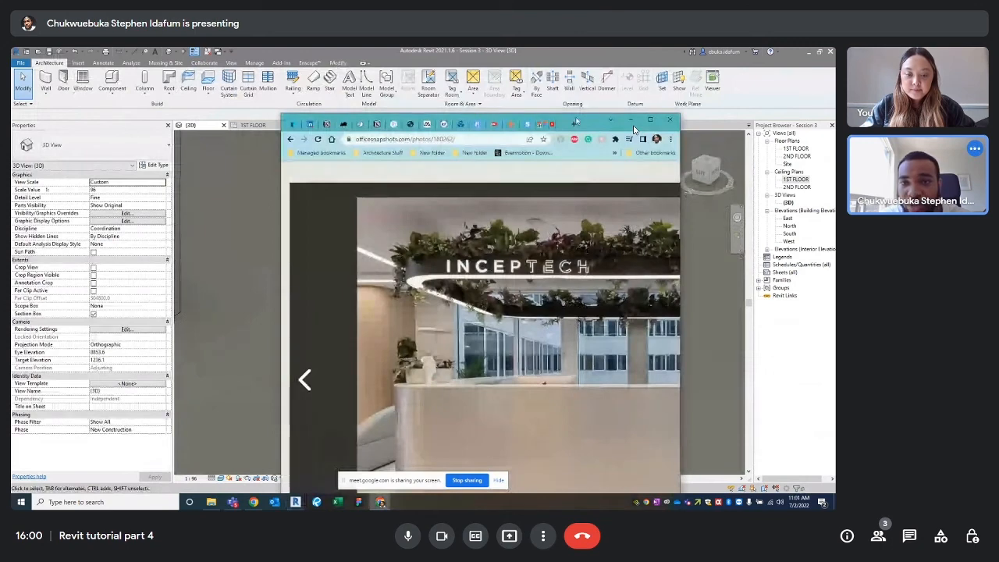
pyautogui.click(632, 124)
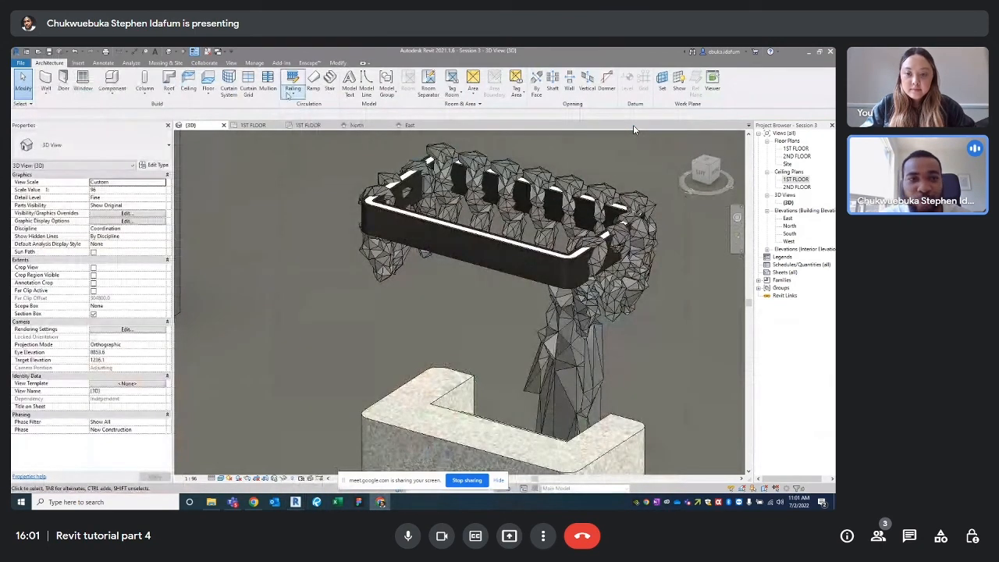
# Start Model Text with 'MIA'S OFFICE', confirm it, and zoom out to find the ring face
pyautogui.click(348, 82)
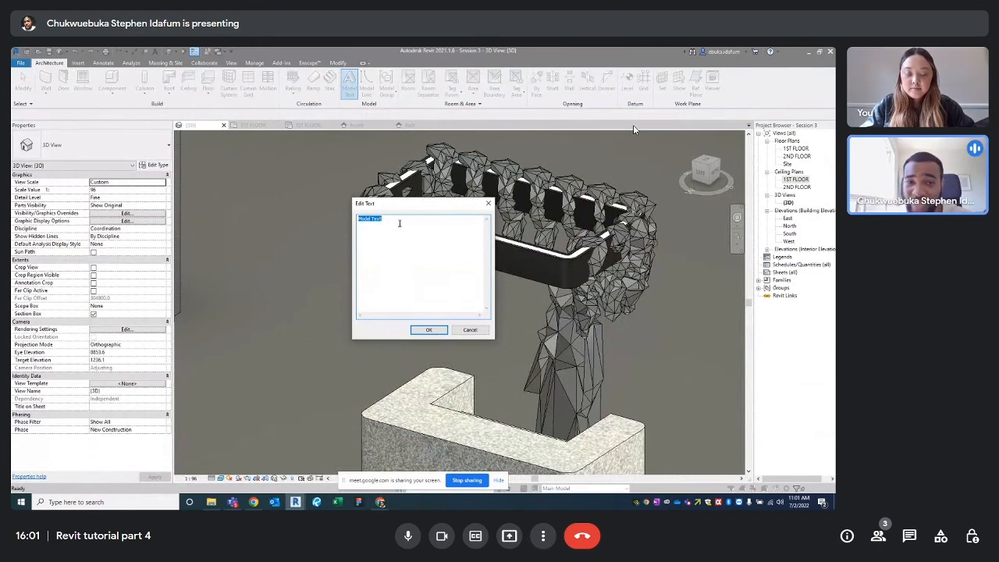
pyautogui.write('H')
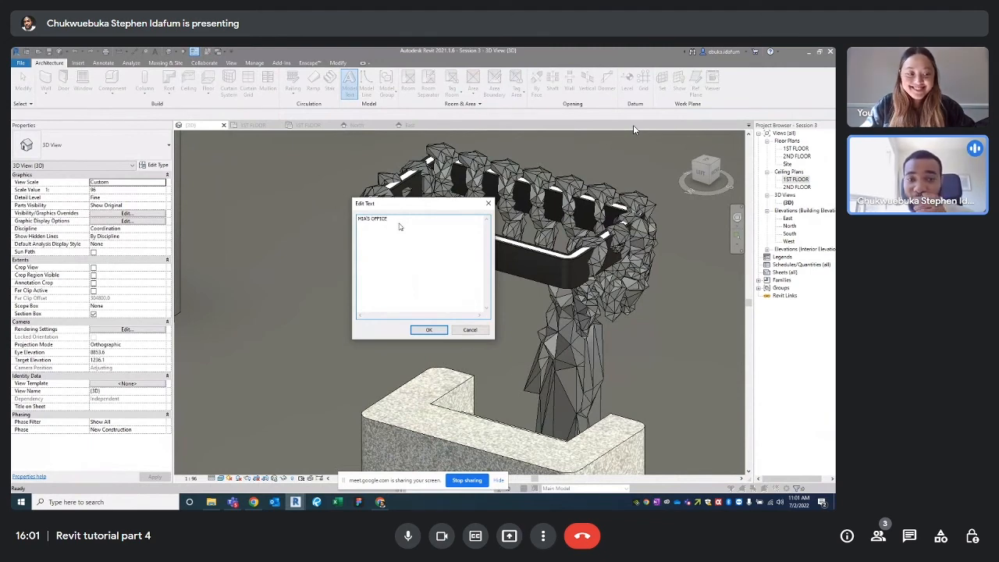
pyautogui.click(429, 330)
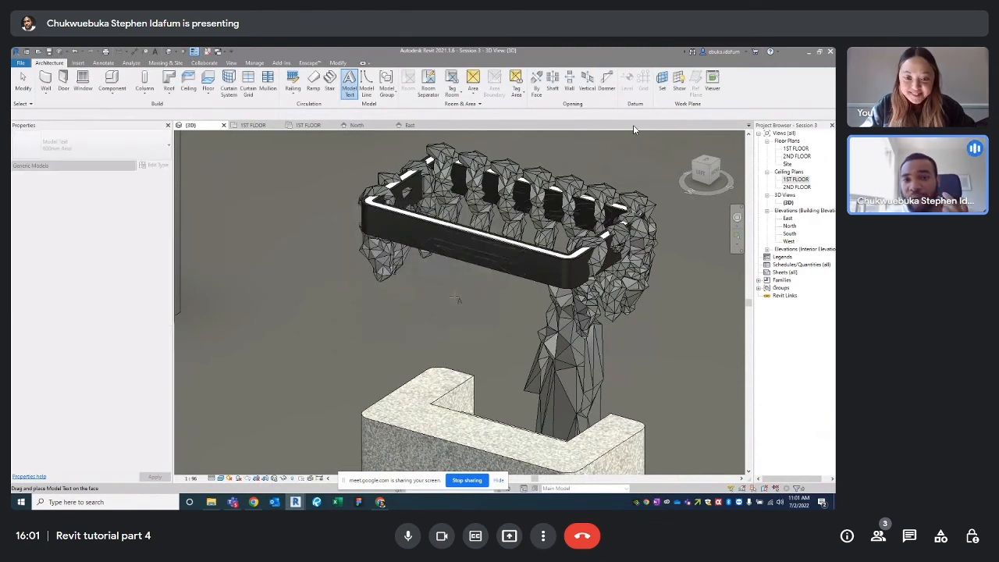
pyautogui.scroll(-3, 301, 451)
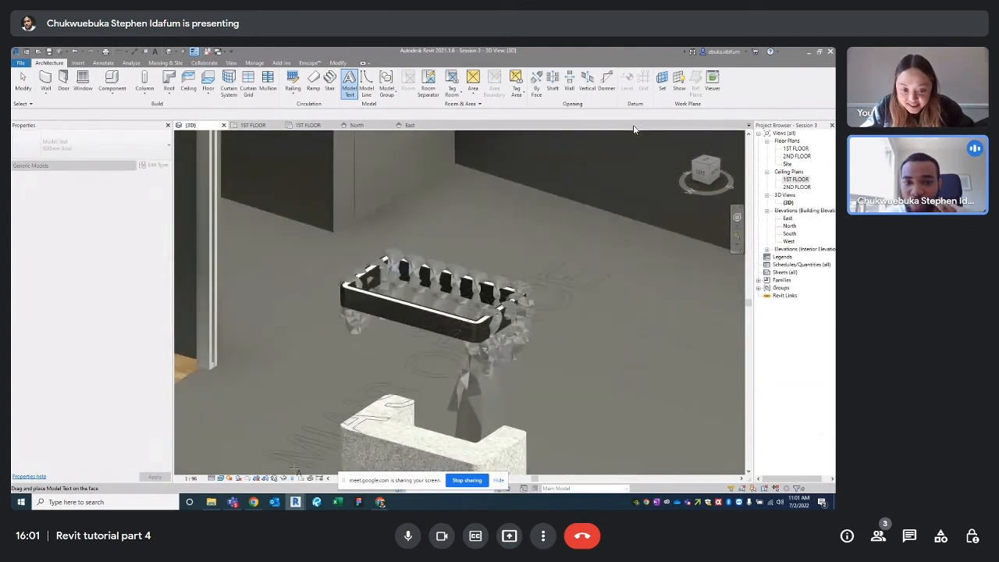
# Pan the 3D view to frame the suspended ceiling ring's front face
pyautogui.moveTo(337, 419); pyautogui.dragTo(360, 418, button='middle')
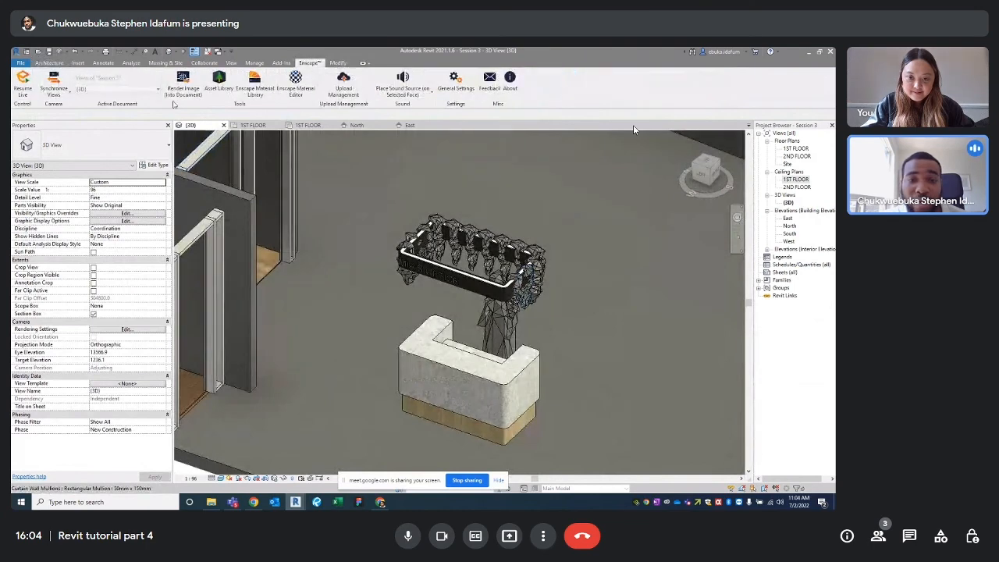
pyautogui.click(449, 288)
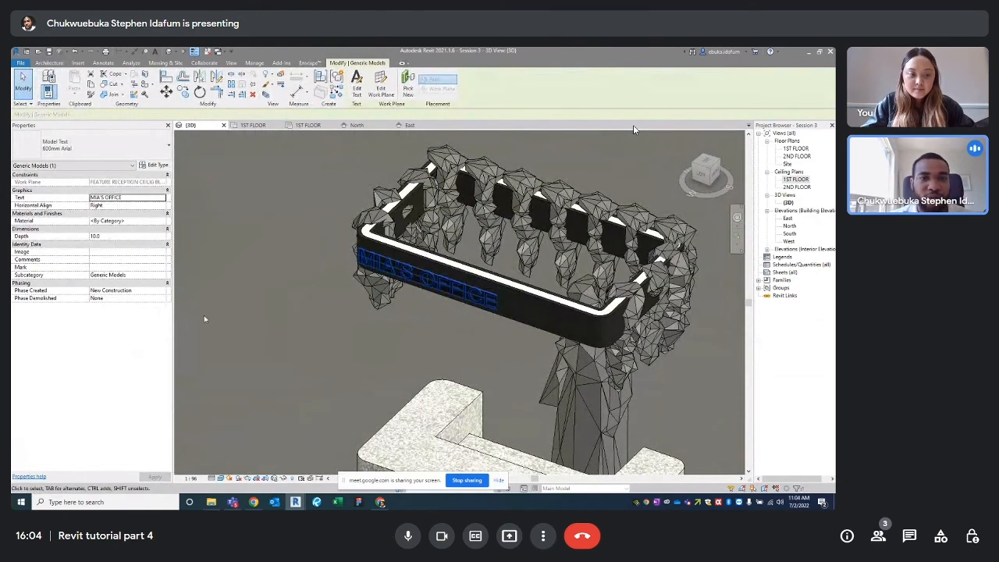
pyautogui.scroll(-5, 275, 293)
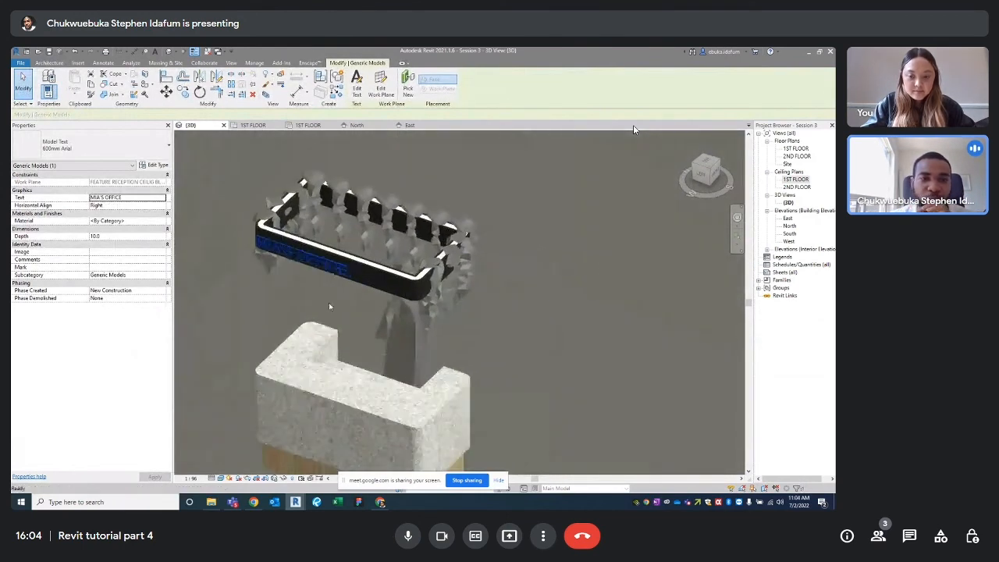
pyautogui.click(421, 289)
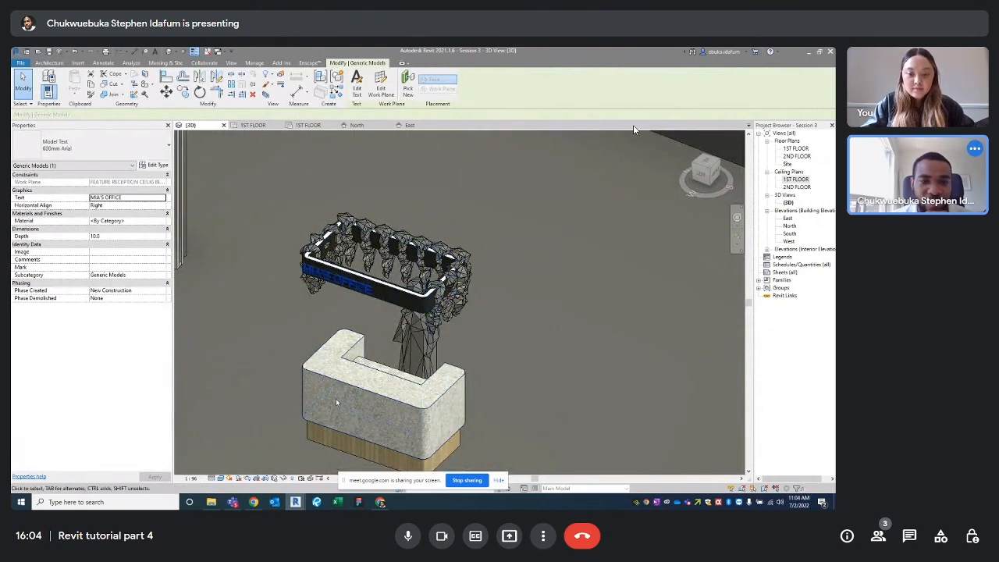
pyautogui.keyDown('shift'); pyautogui.moveTo(417, 443); pyautogui.dragTo(416, 418, button='middle'); pyautogui.keyUp('shift')
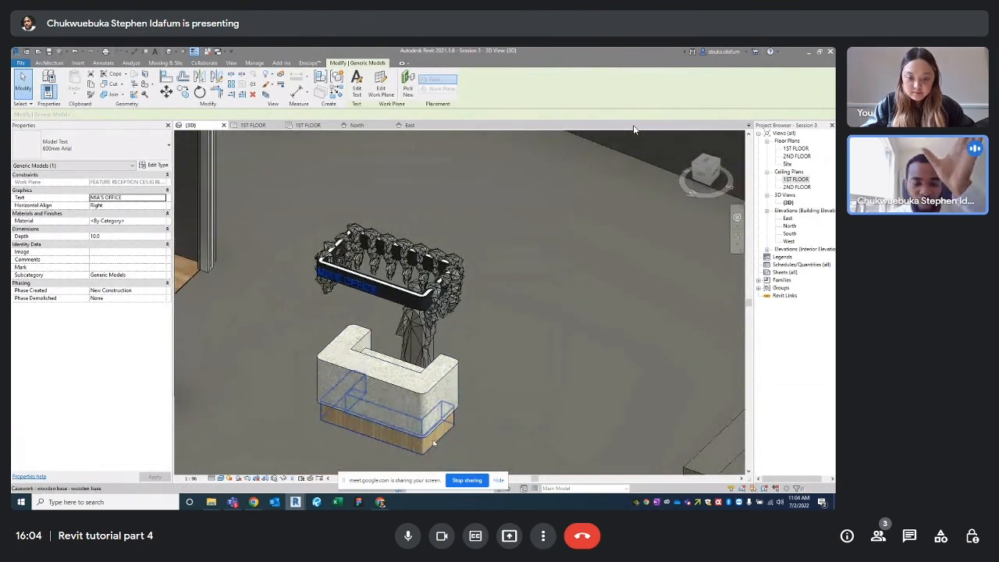
pyautogui.scroll(-1, 443, 415)
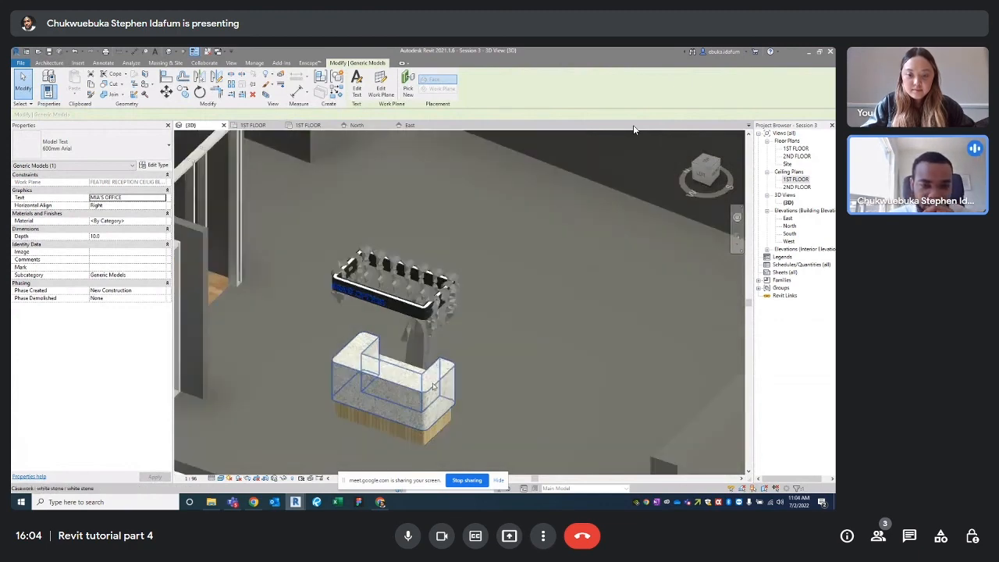
pyautogui.click(317, 63)
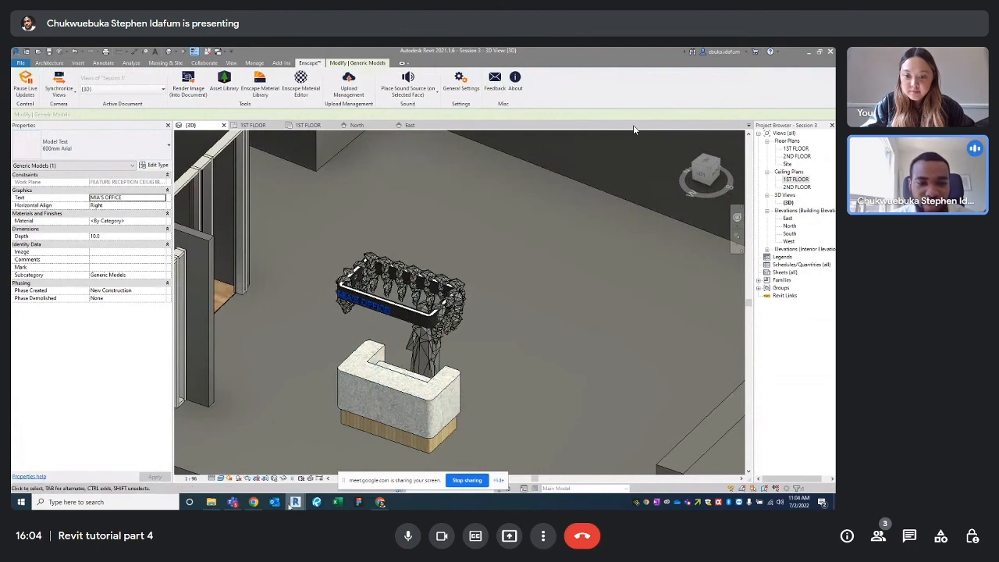
# Bring the Enscape render forward and orbit around the MIA'S OFFICE sign
pyautogui.moveTo(293, 505)
pyautogui.click(343, 464)
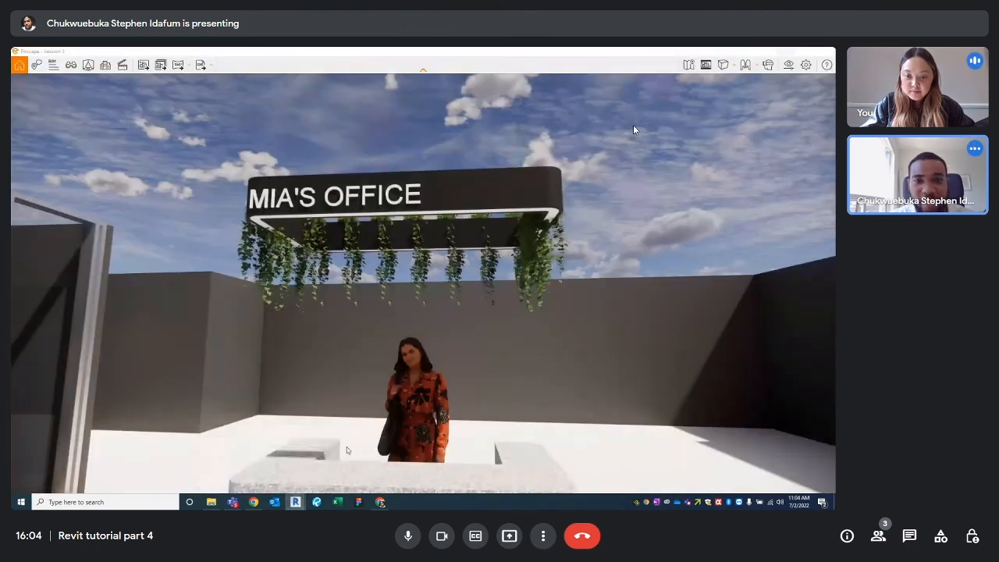
pyautogui.moveTo(403, 304); pyautogui.dragTo(426, 315, button='right')
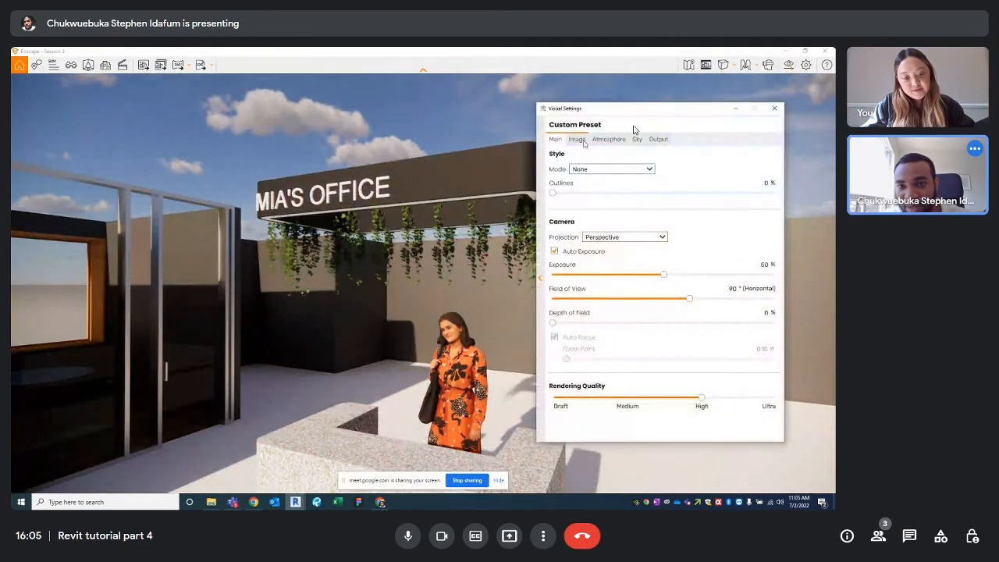
# Set Atmosphere Shadow Sharpness to 0 %, review the Sky, Output and Image settings, then close Visual Settings
pyautogui.click(581, 140)
pyautogui.click(616, 140)
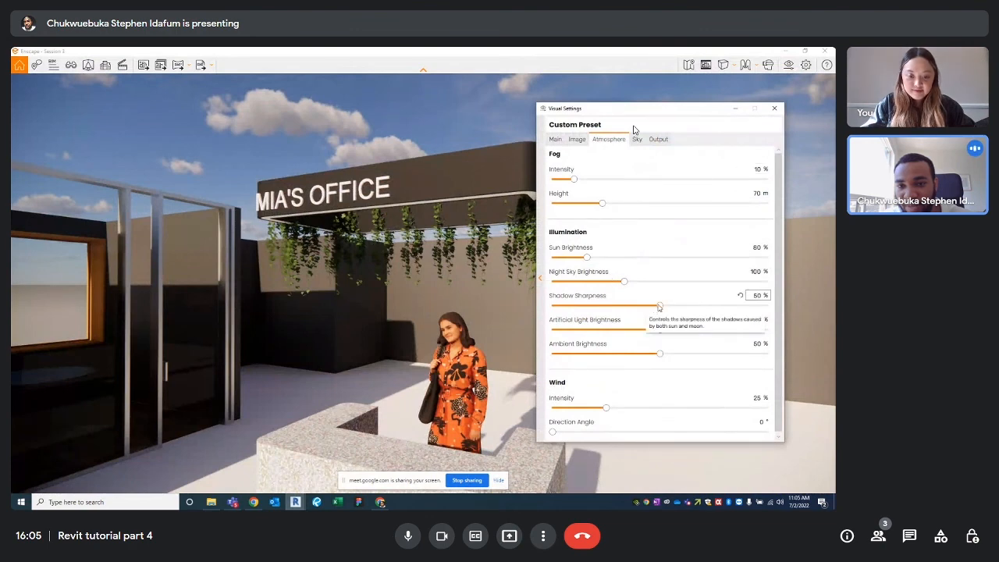
pyautogui.moveTo(660, 306); pyautogui.dragTo(552, 306)
pyautogui.click(637, 140)
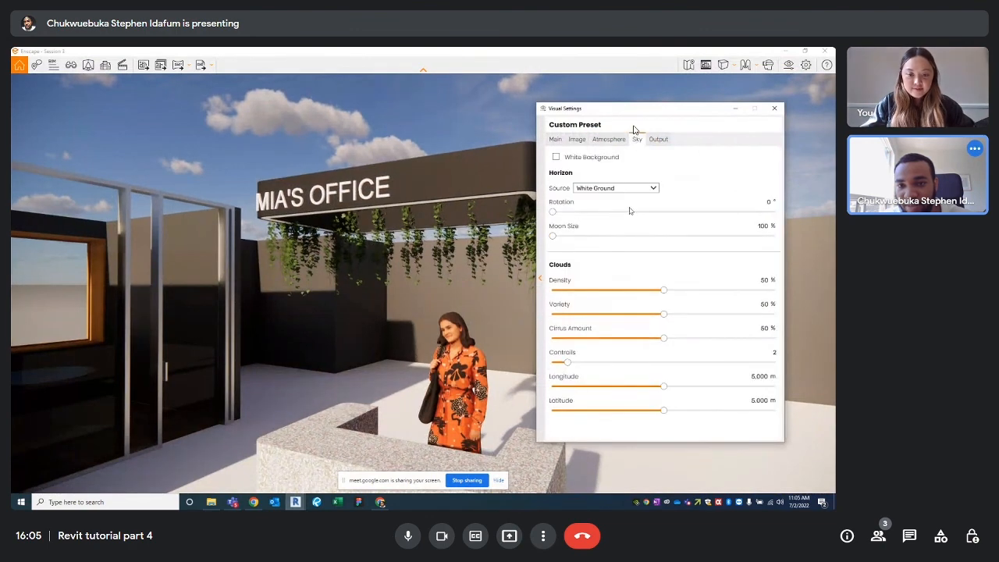
pyautogui.click(658, 138)
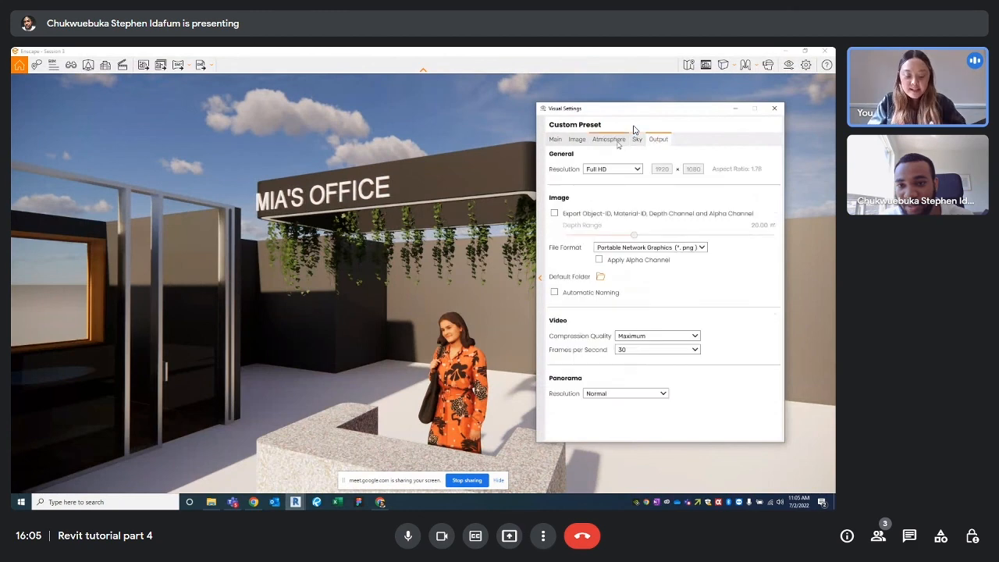
pyautogui.click(615, 141)
pyautogui.click(576, 139)
pyautogui.moveTo(594, 108); pyautogui.dragTo(105, 88)
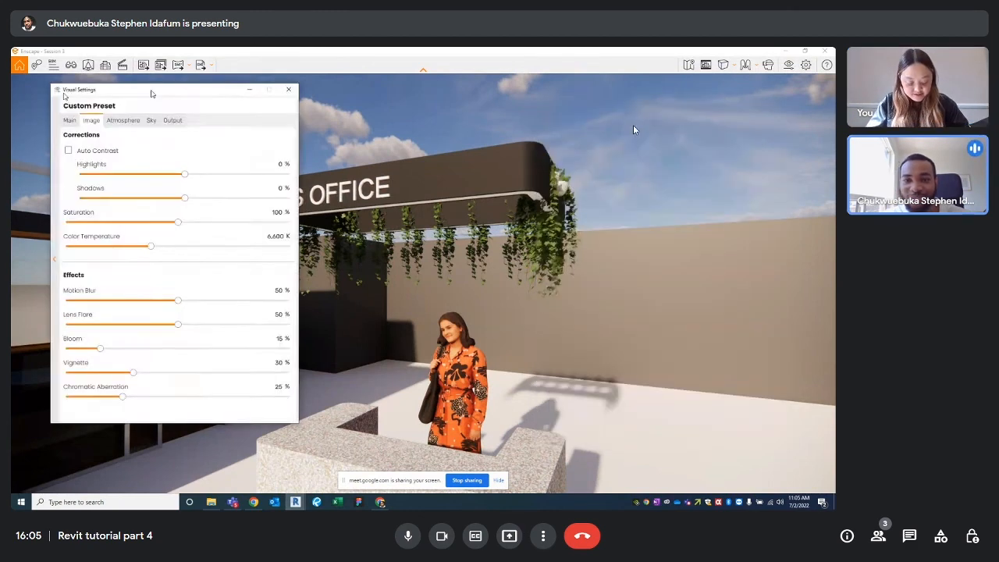
pyautogui.click(286, 88)
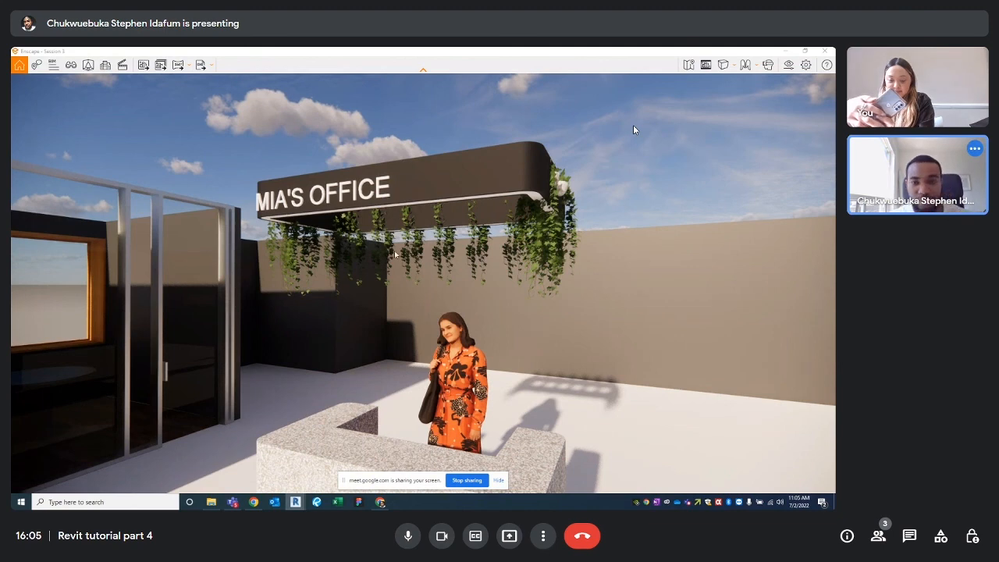
# Scrub the sun forward through dusk into night, then back to mid-afternoon around 15:48
pyautogui.press('u')
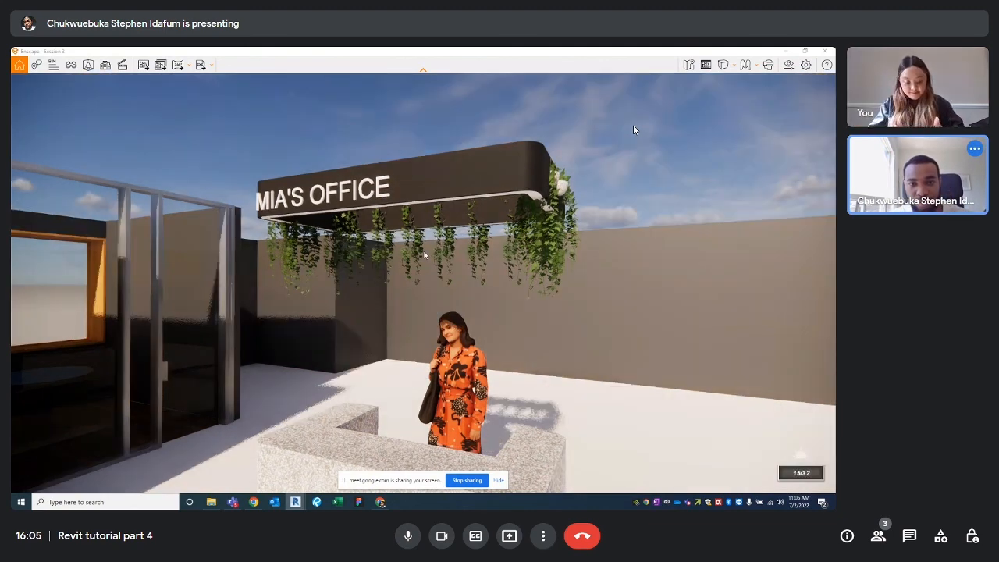
pyautogui.press('i')
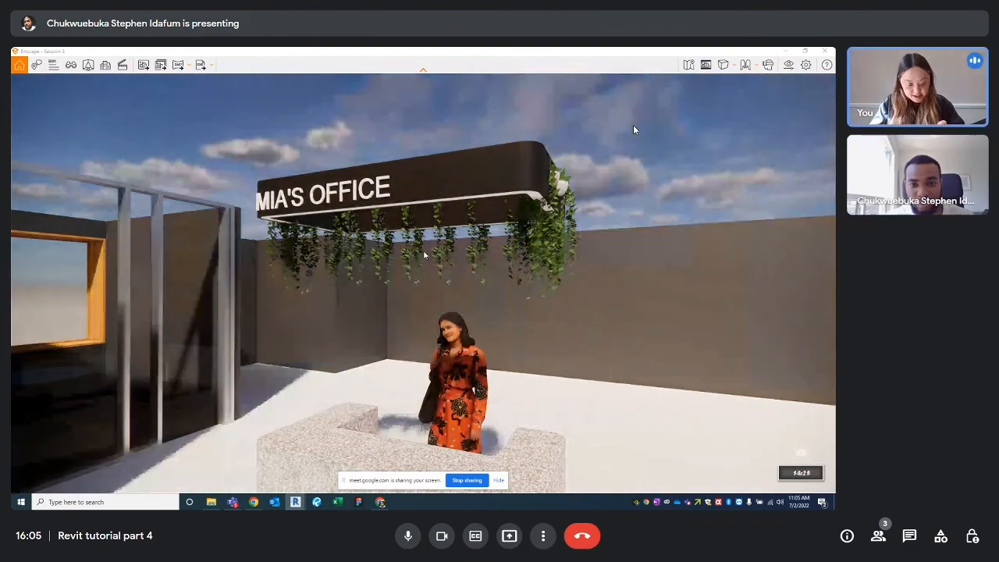
pyautogui.press('i')
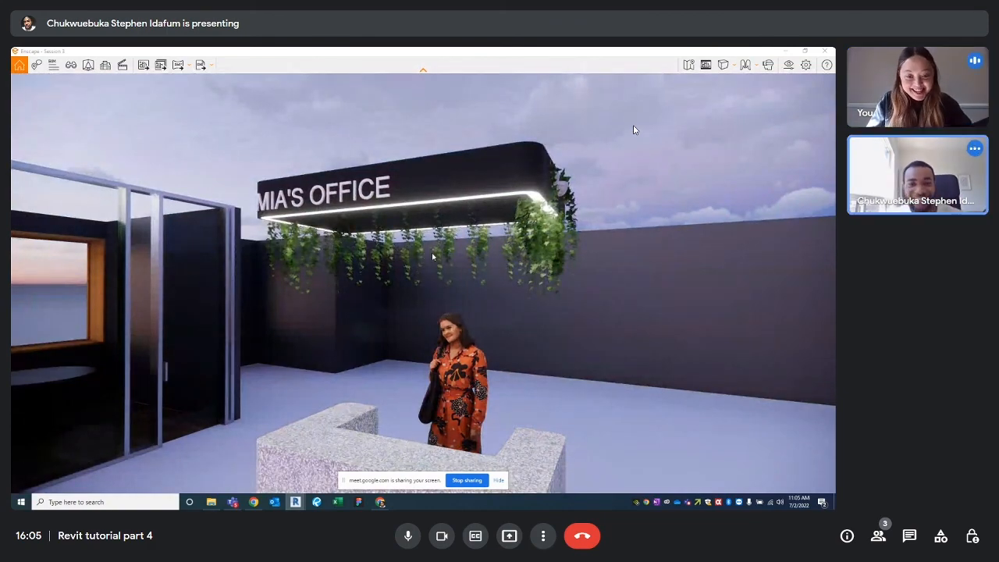
pyautogui.press('i')
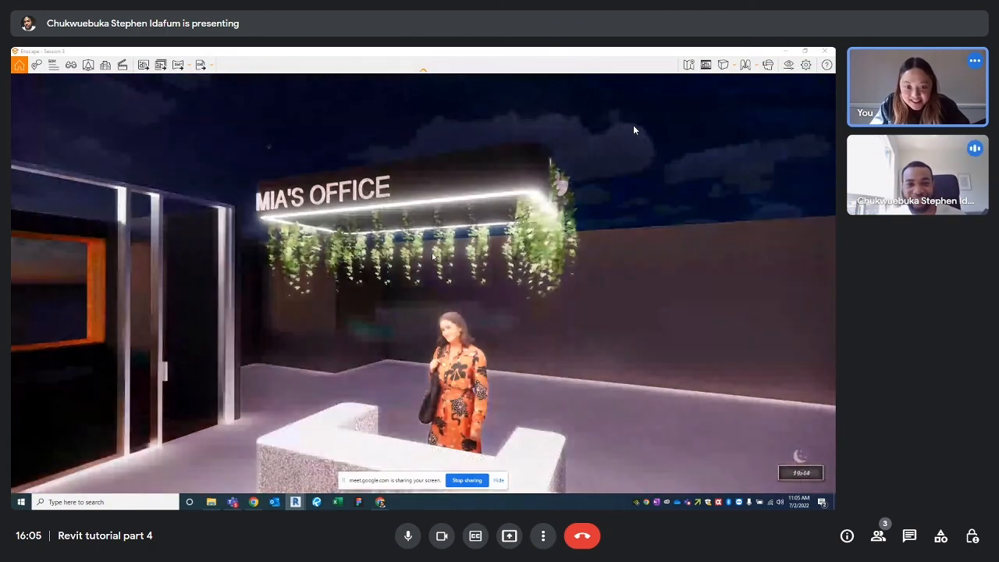
pyautogui.press('u')
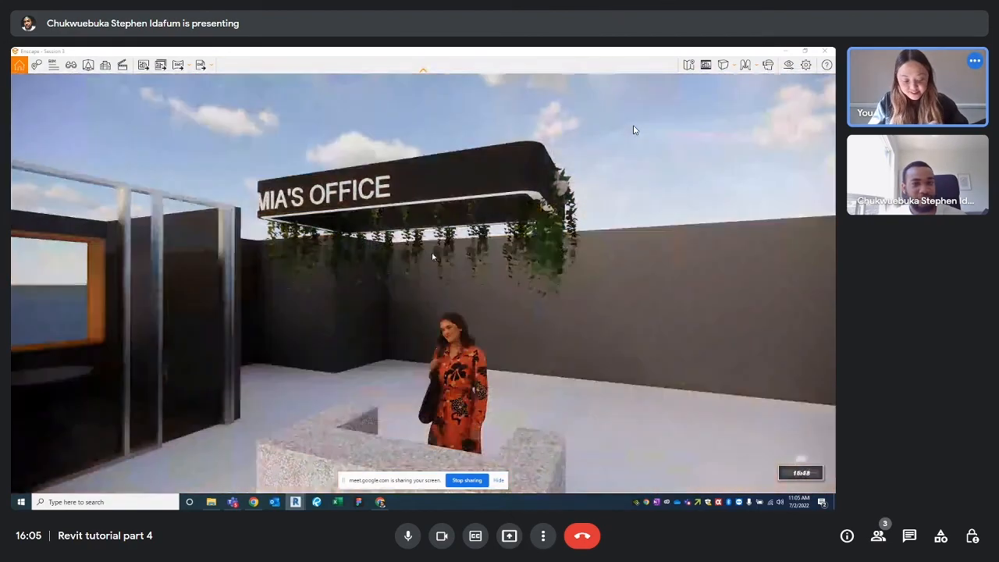
pyautogui.press('u')
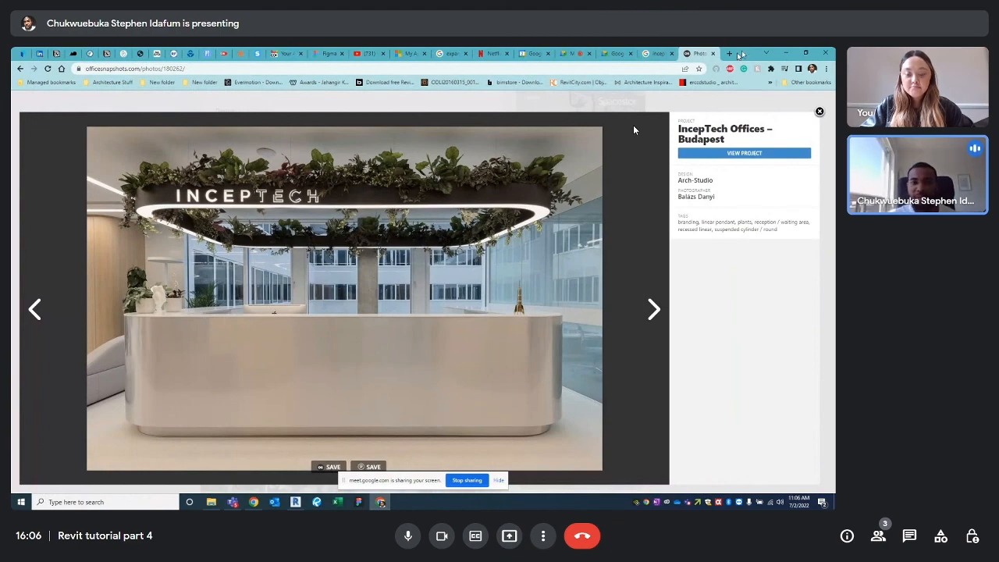
# Back in Revit, zoom and pan around the MIA'S OFFICE sign, then bring up the Architecture tools
pyautogui.hotkey('alt', 'Tab')
pyautogui.scroll(-3, 483, 278)
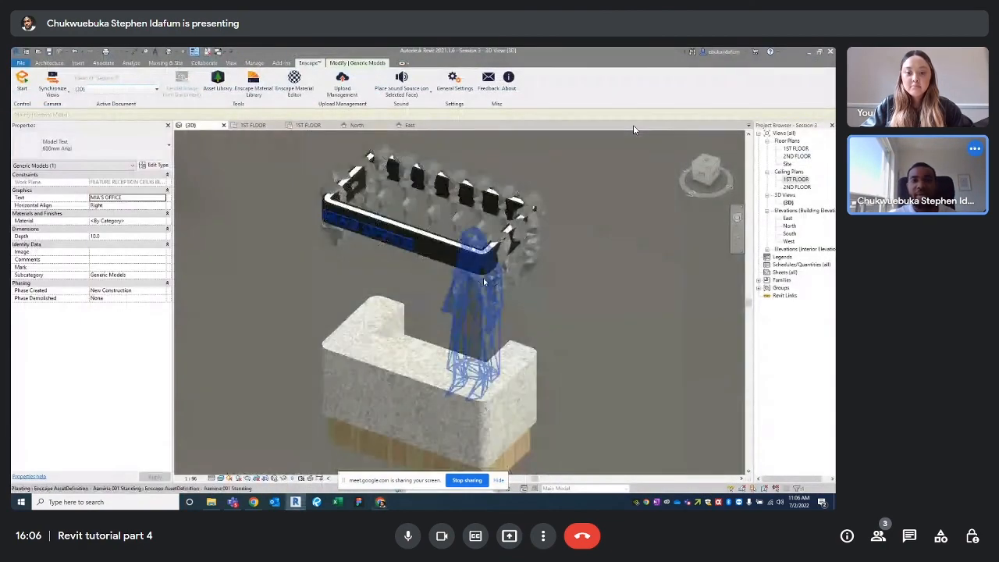
pyautogui.moveTo(483, 278); pyautogui.dragTo(529, 274, button='middle')
pyautogui.scroll(-2, 483, 312)
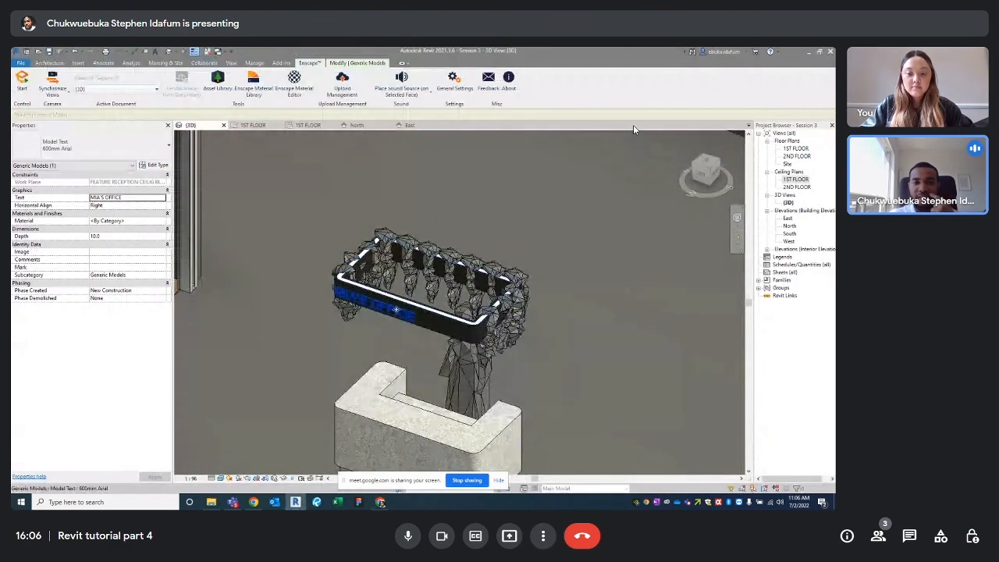
pyautogui.scroll(3, 397, 310)
pyautogui.moveTo(419, 328); pyautogui.dragTo(456, 303, button='middle')
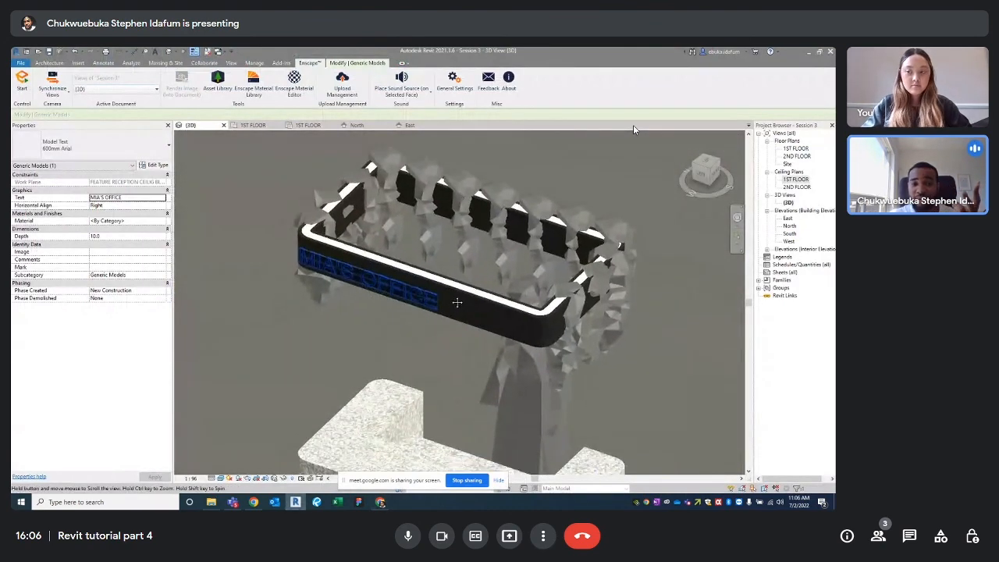
pyautogui.scroll(5, 482, 285)
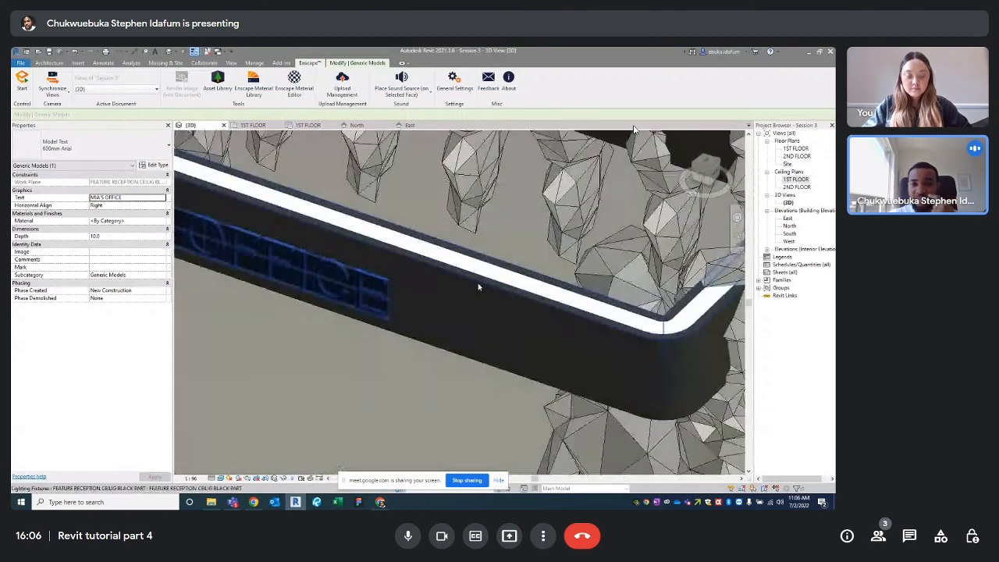
pyautogui.scroll(-5, 480, 287)
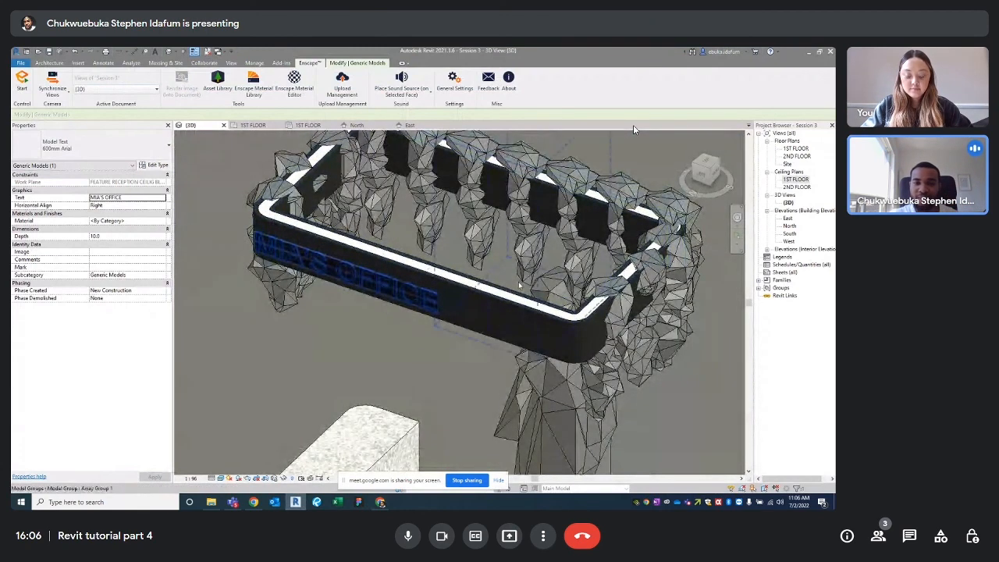
pyautogui.scroll(-4, 504, 299)
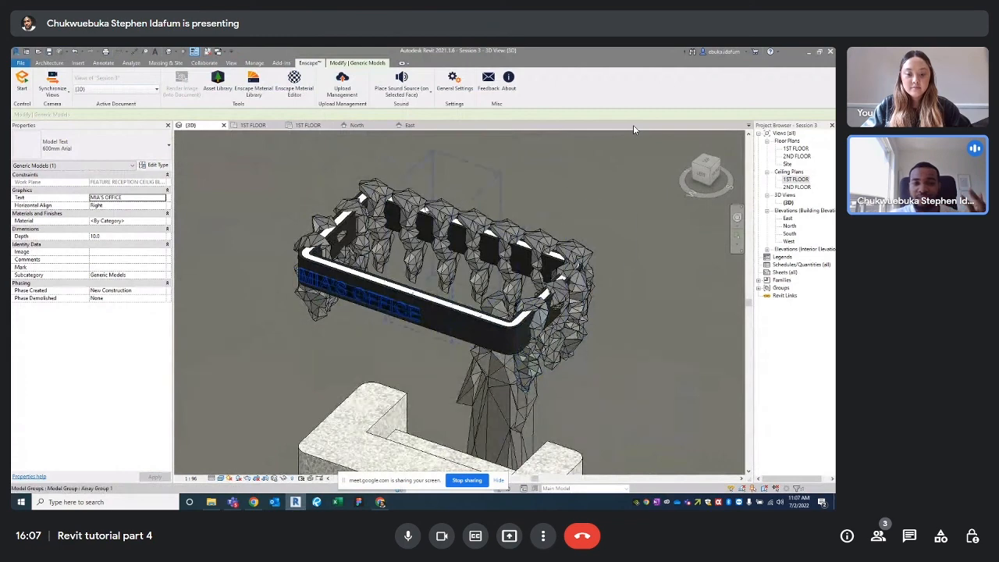
pyautogui.click(49, 63)
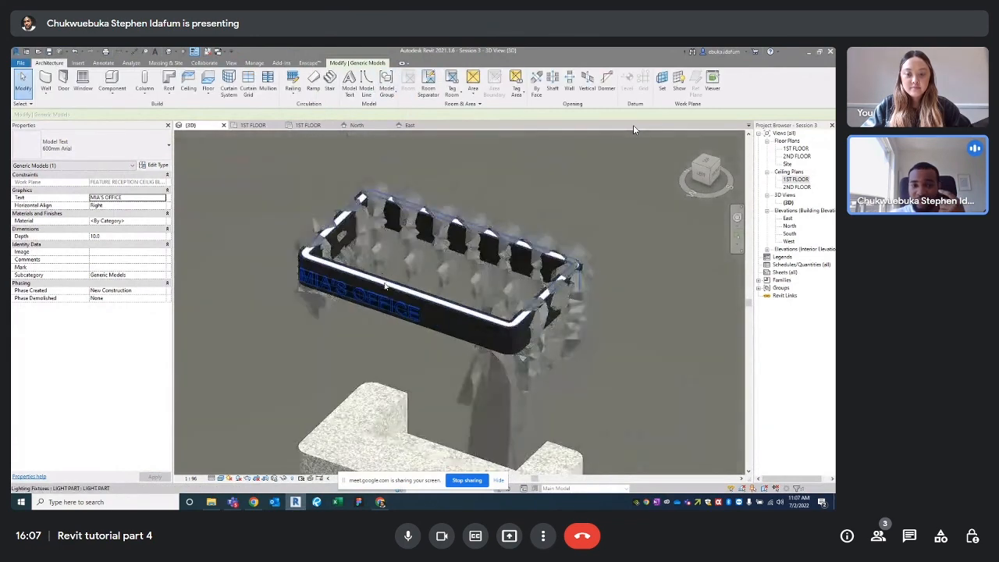
pyautogui.scroll(-3, 535, 308)
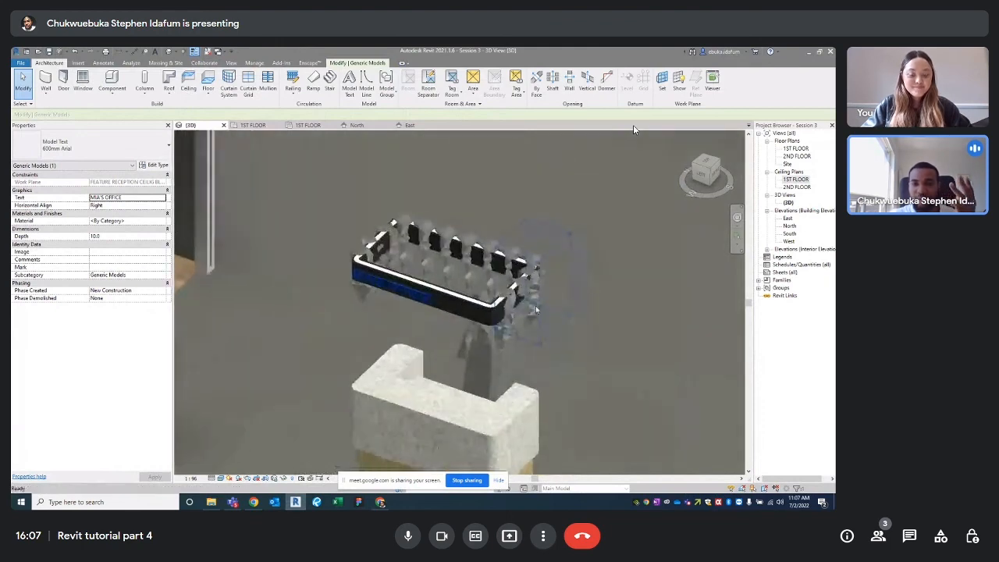